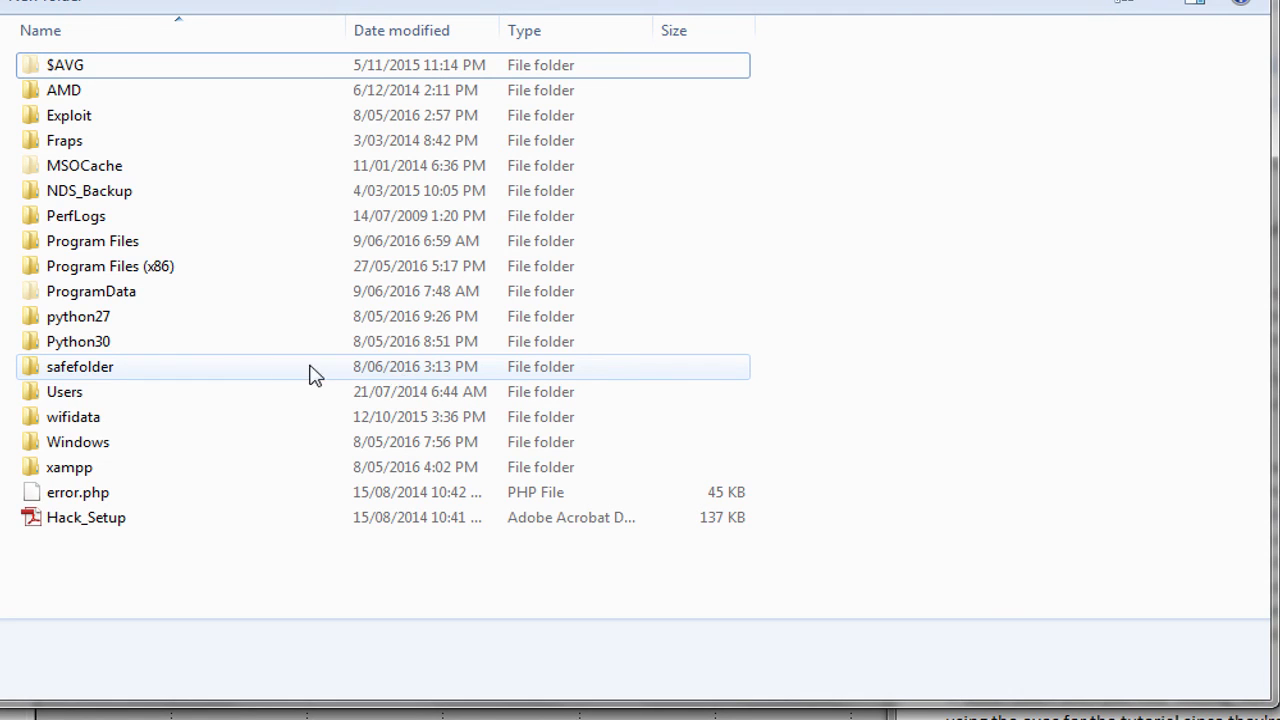
Navigate Program Files (x86) > Steam > SteamApps > common > GarrysMod > garrysmod, peek into addons, then return
double_click(150, 273)
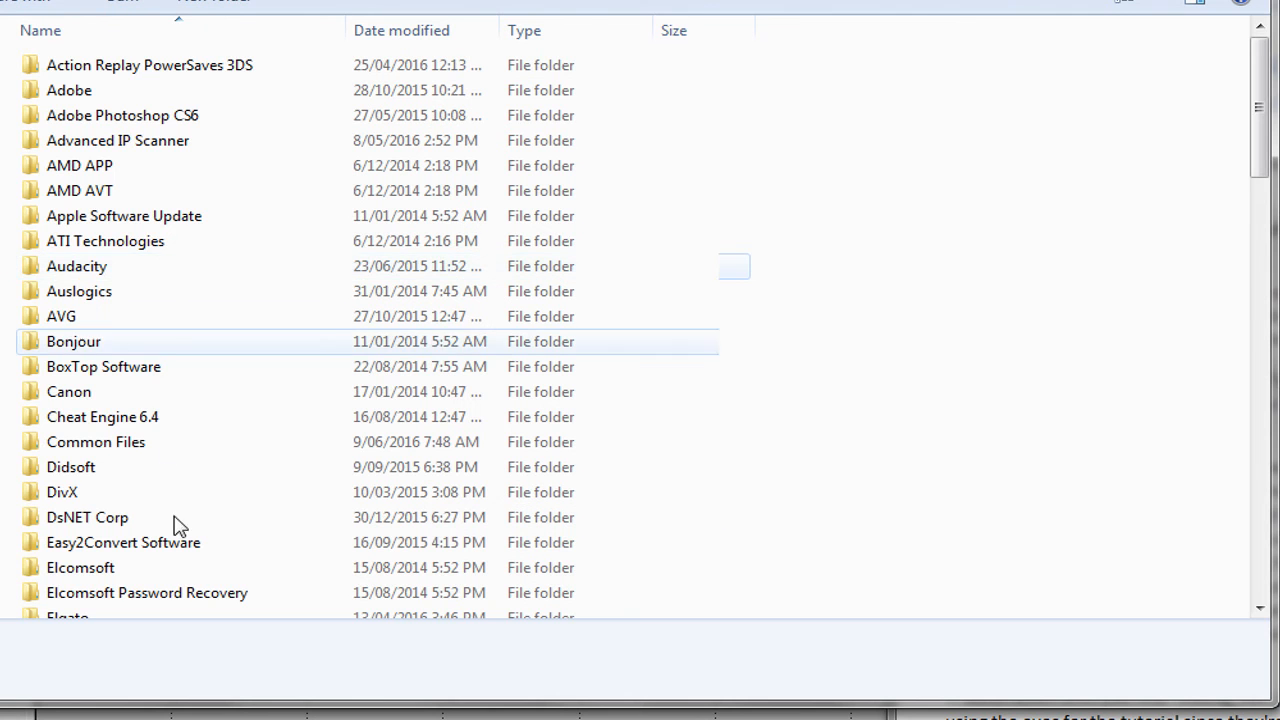
scroll(175, 530, down, 4)
scroll(175, 533, down, 11)
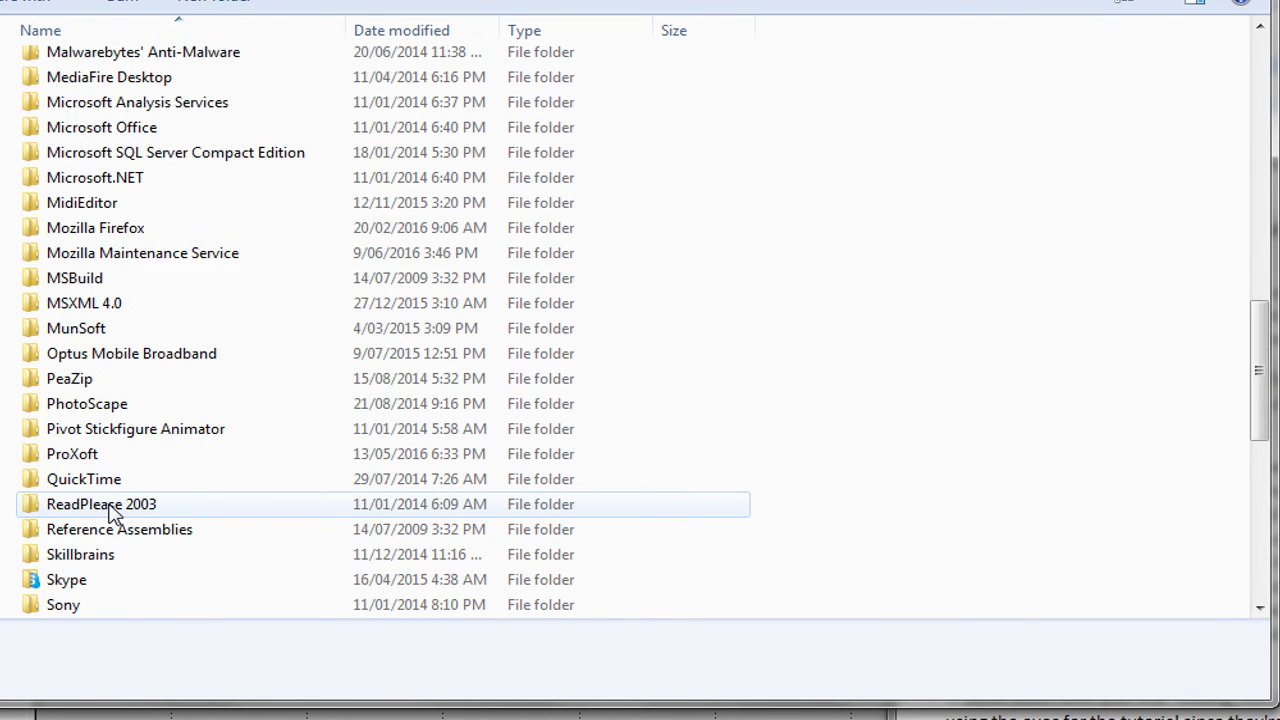
double_click(89, 555)
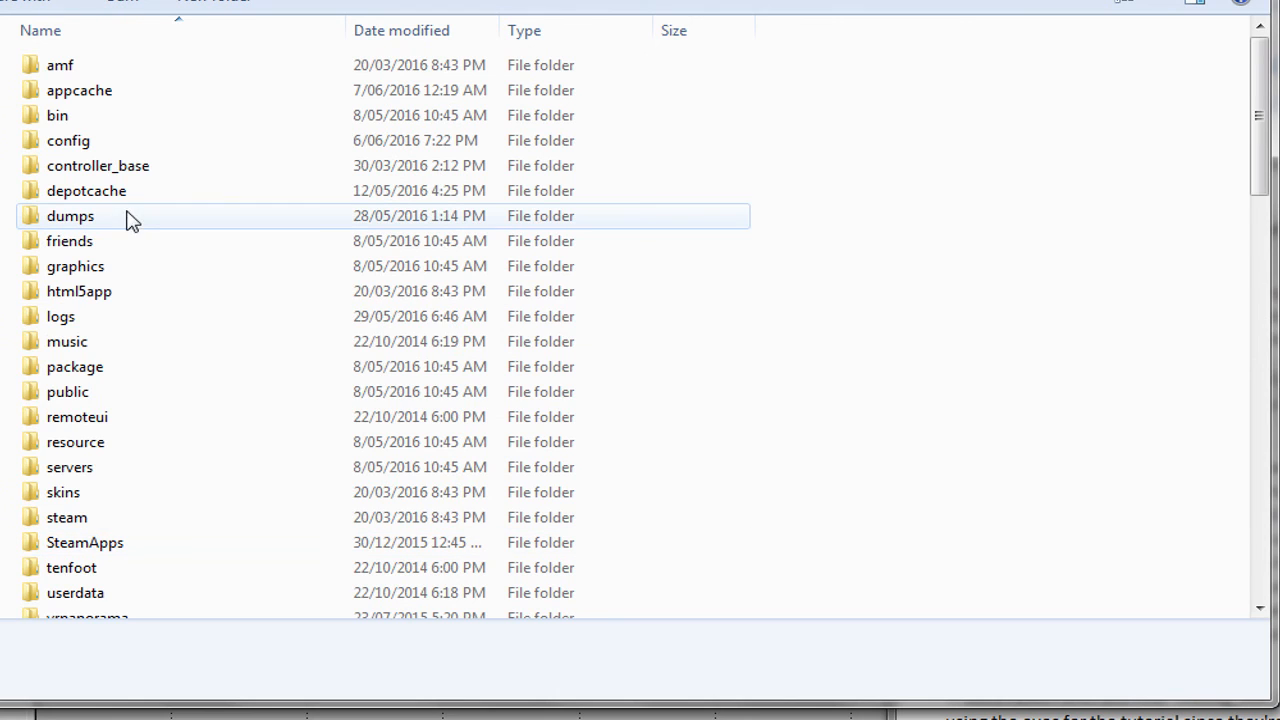
double_click(88, 546)
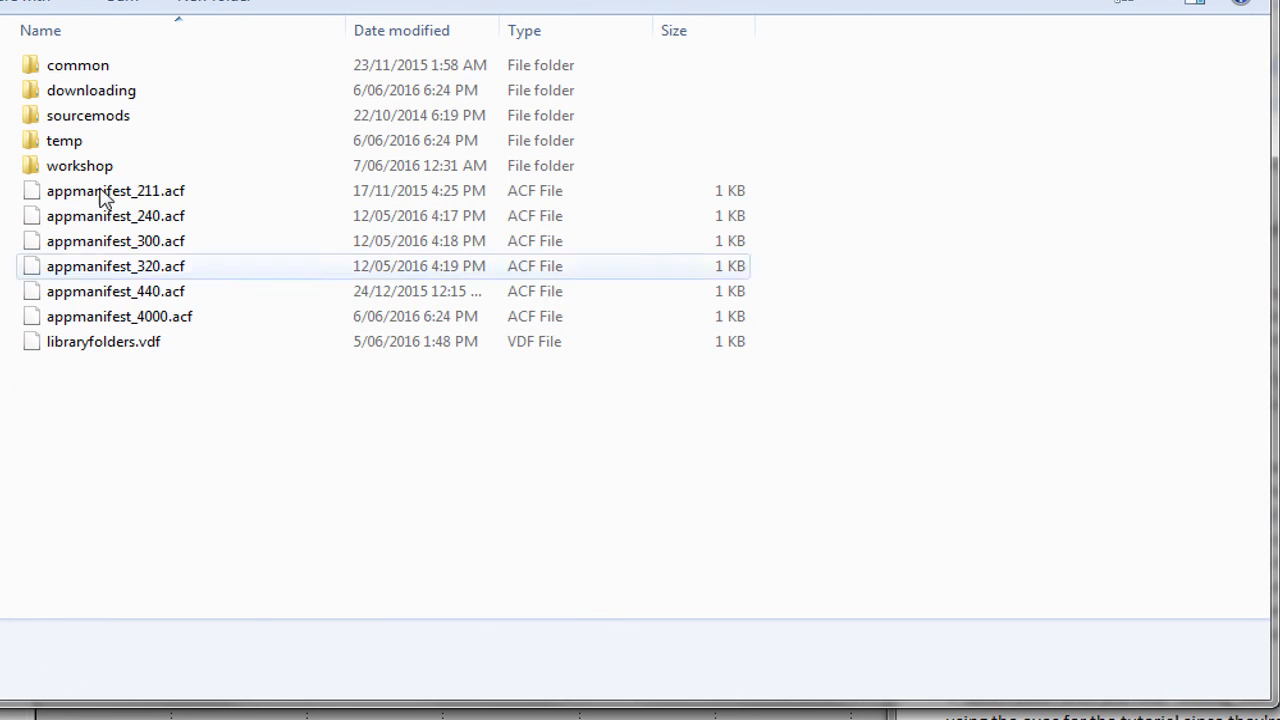
double_click(92, 68)
double_click(105, 120)
double_click(104, 118)
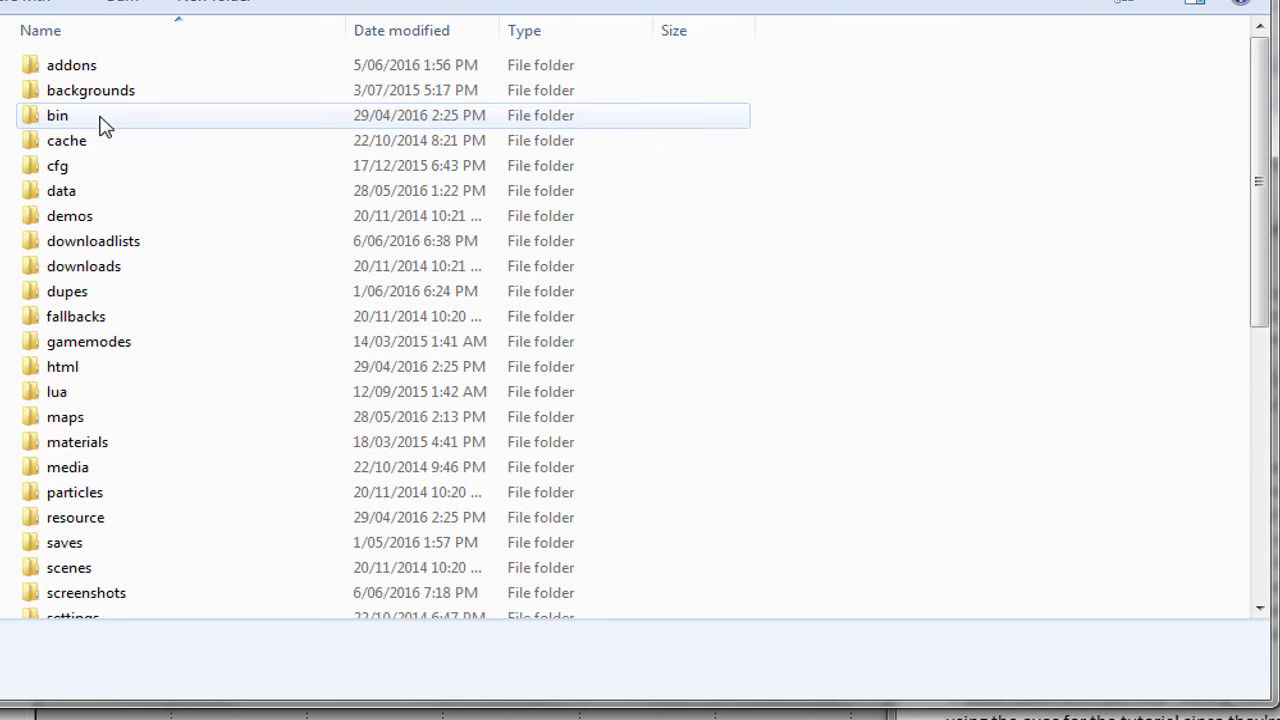
double_click(88, 70)
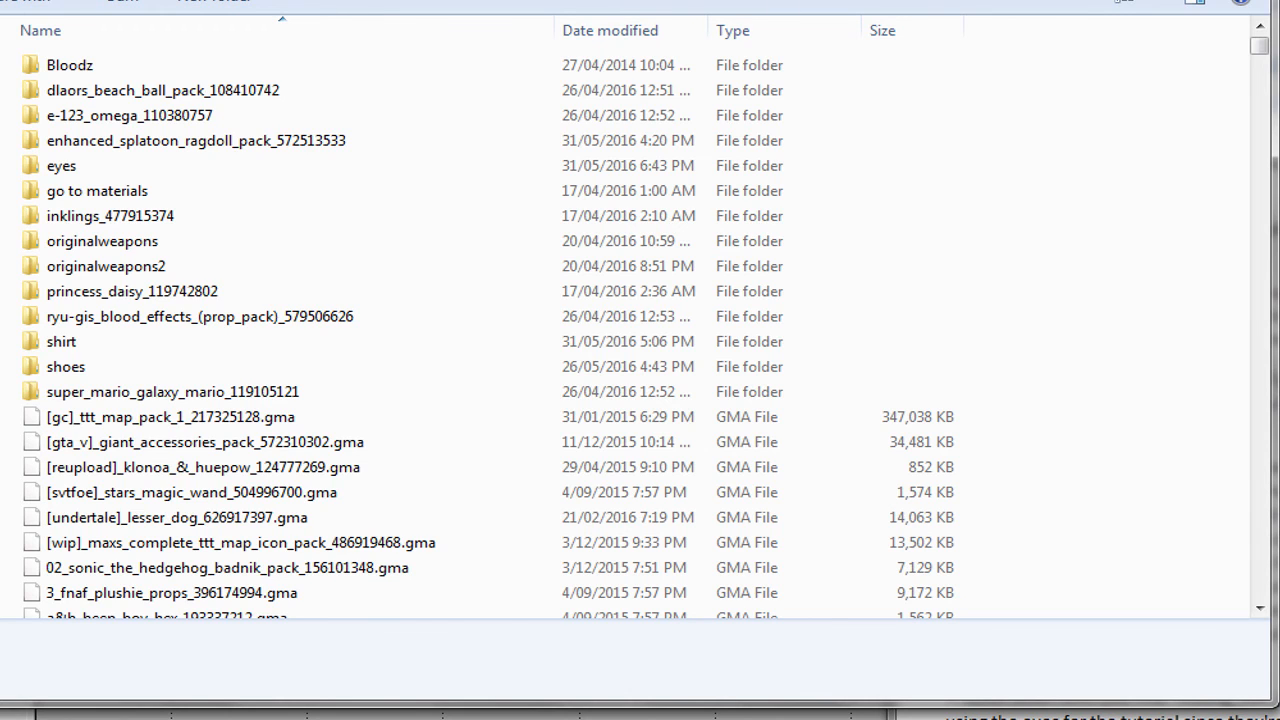
click(560, 2)
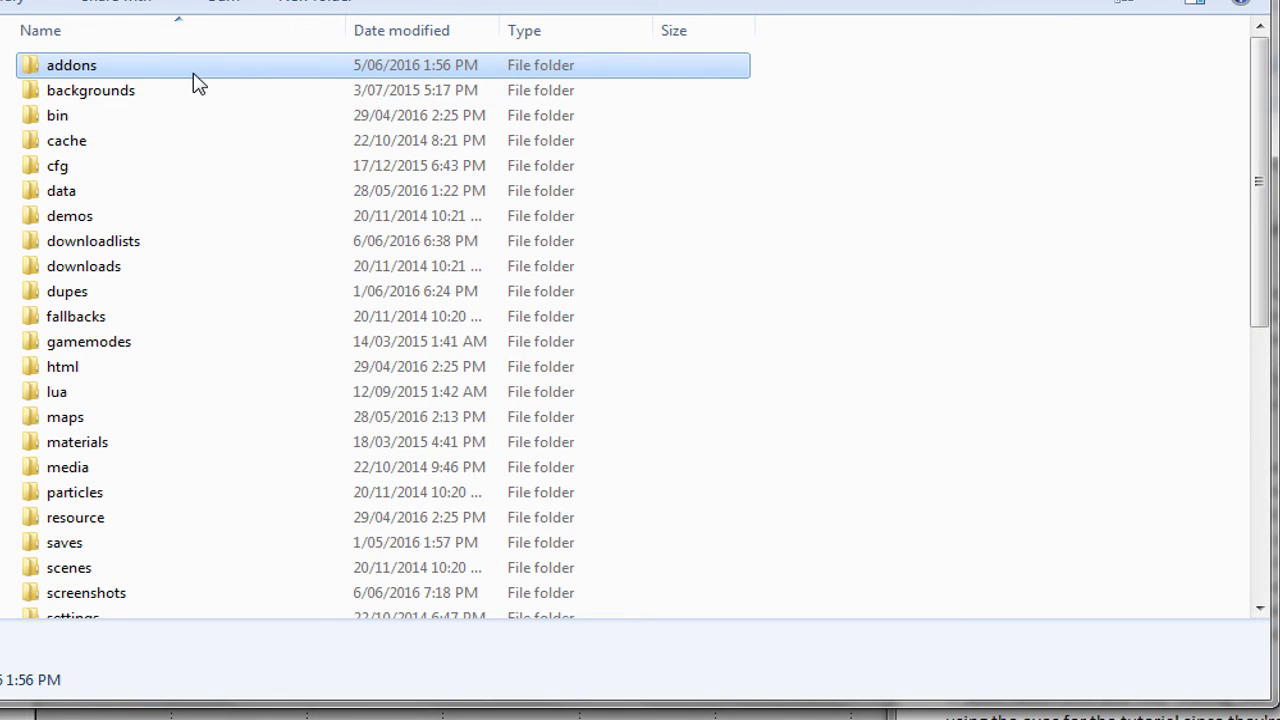
In the addons folder, scroll the .gma list and select enhanced_splatoon_ragdoll_pack_572513533.gma
double_click(195, 72)
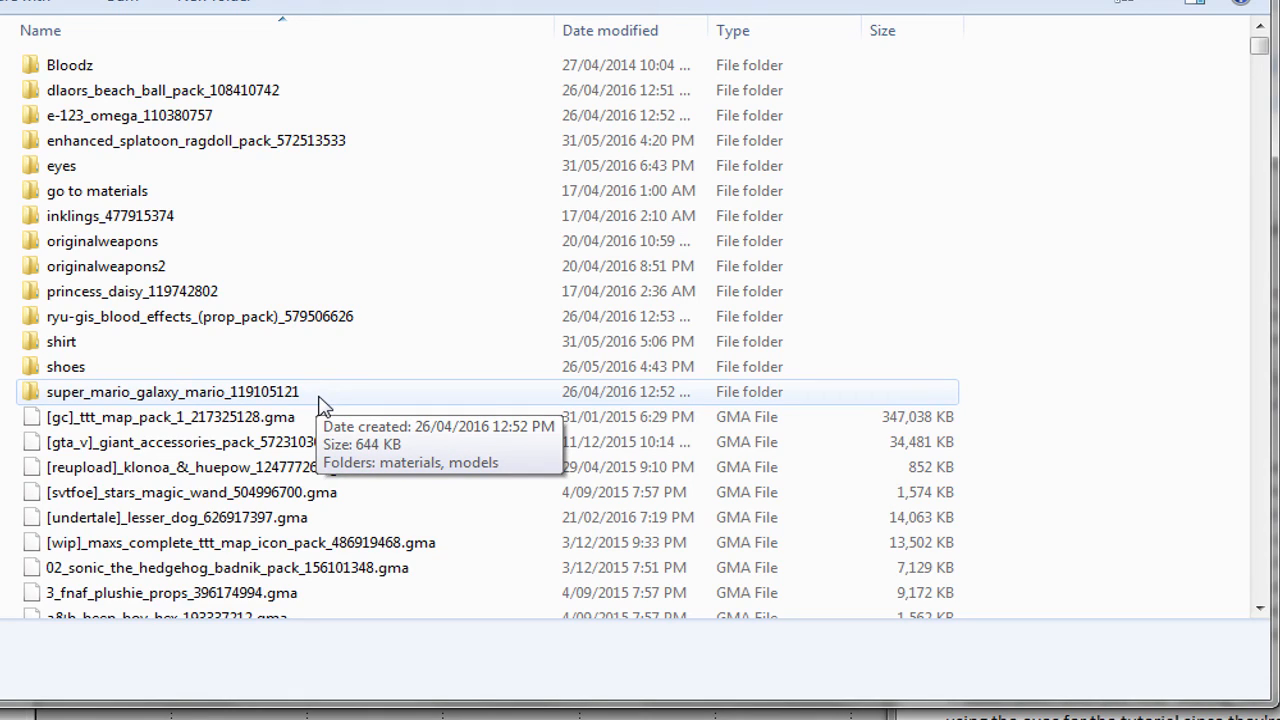
scroll(325, 400, down, 9)
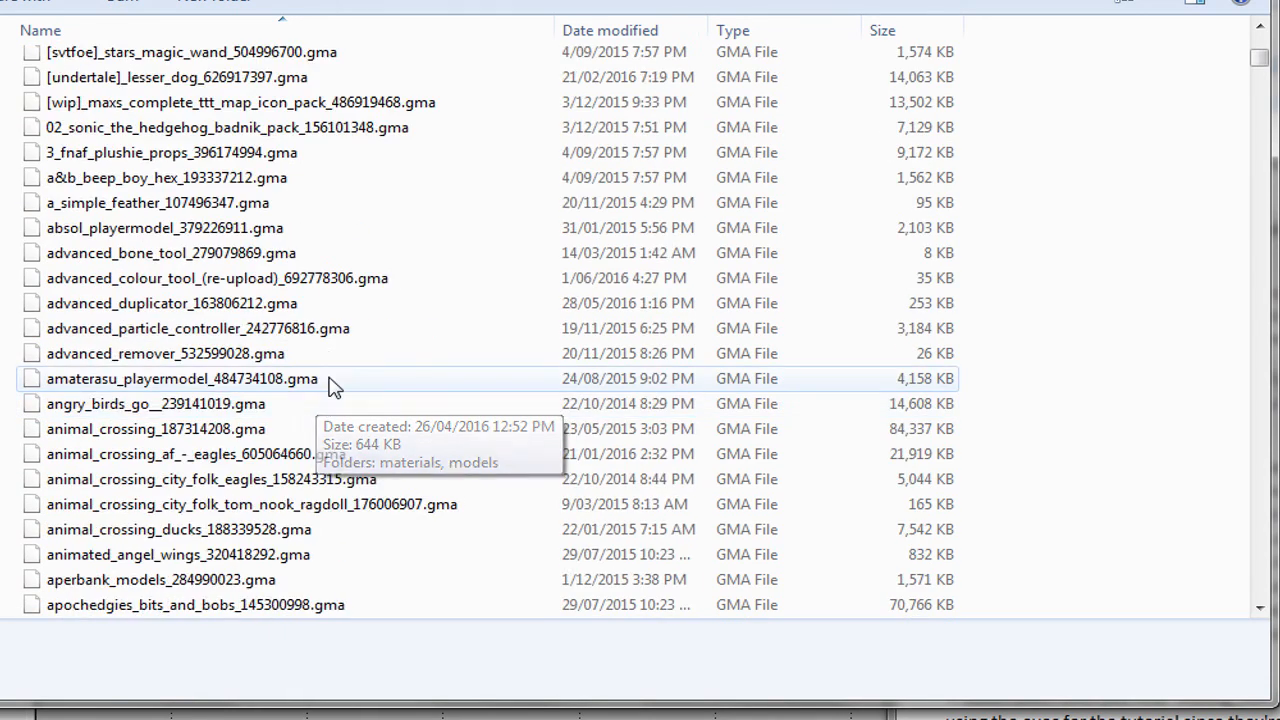
scroll(329, 380, up, 3)
scroll(290, 338, up, 2)
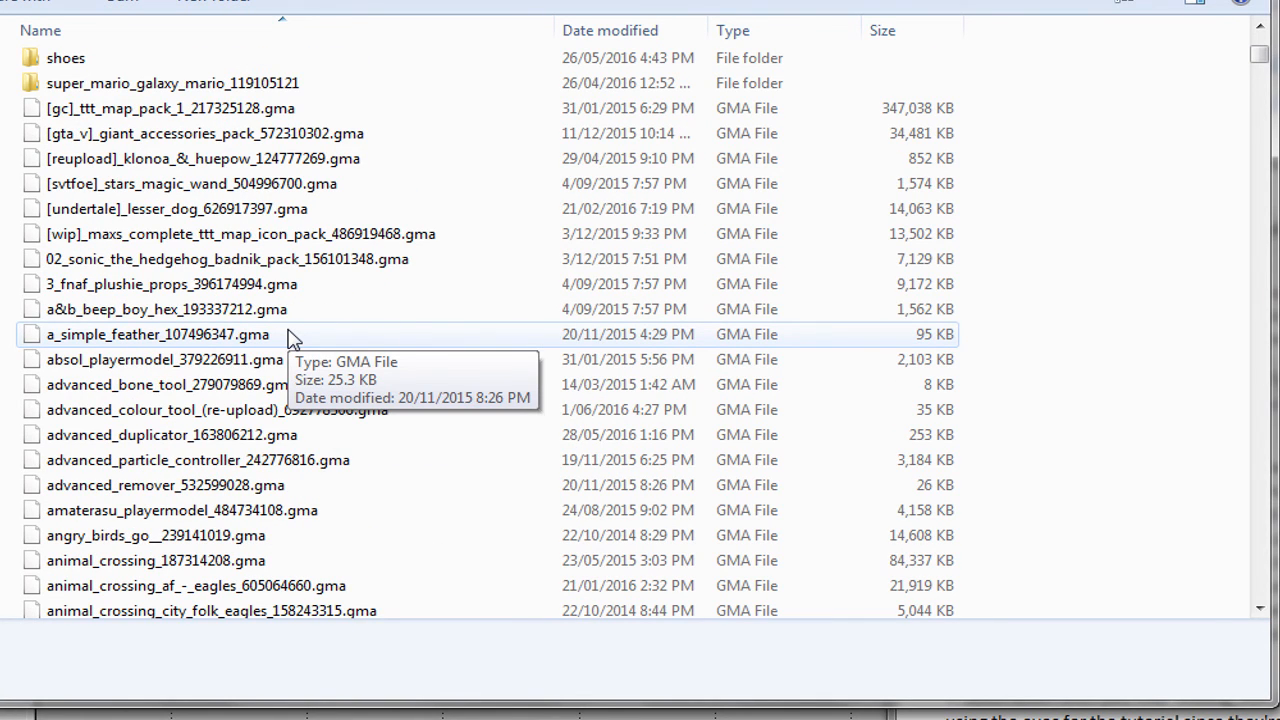
click(318, 462)
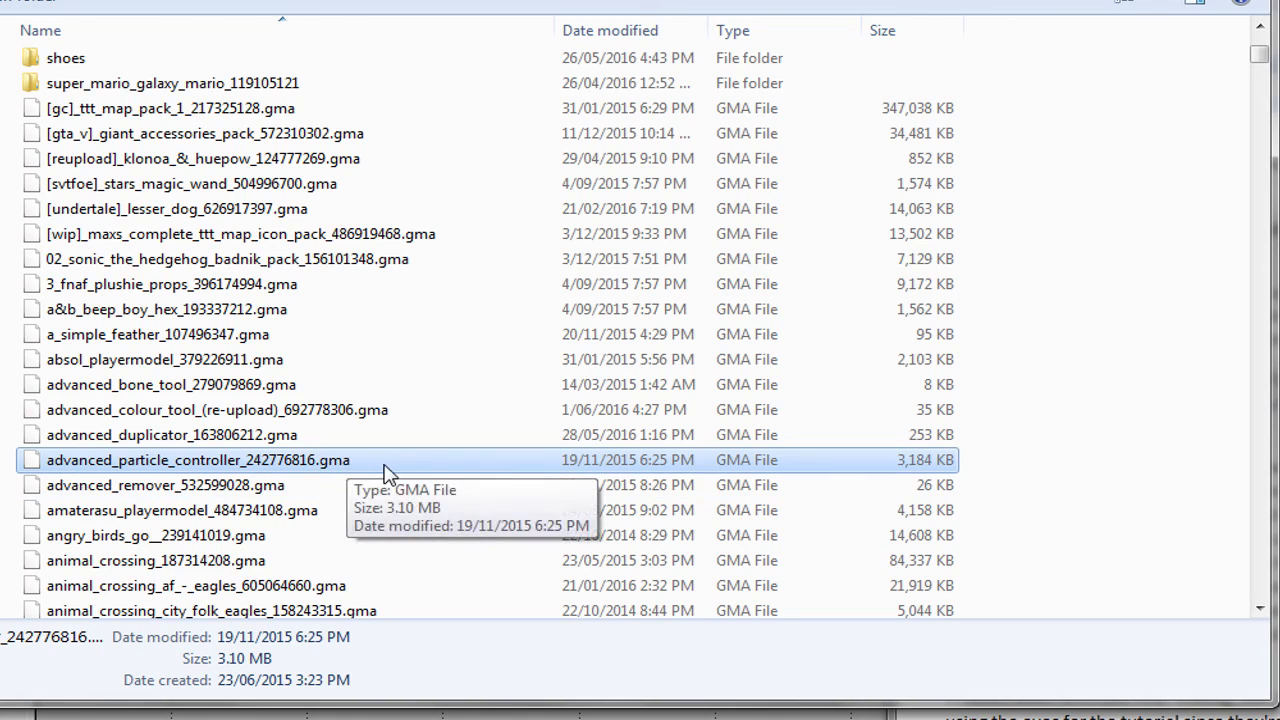
scroll(386, 472, down, 13)
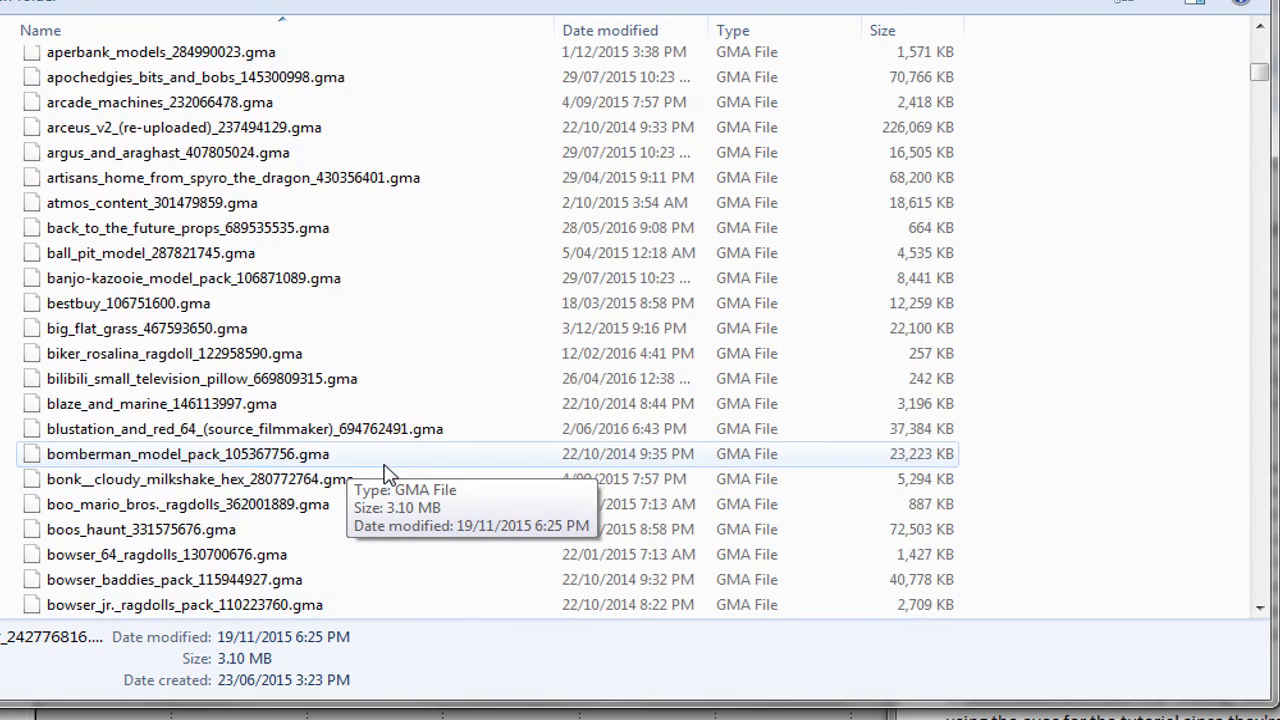
scroll(386, 472, down, 6)
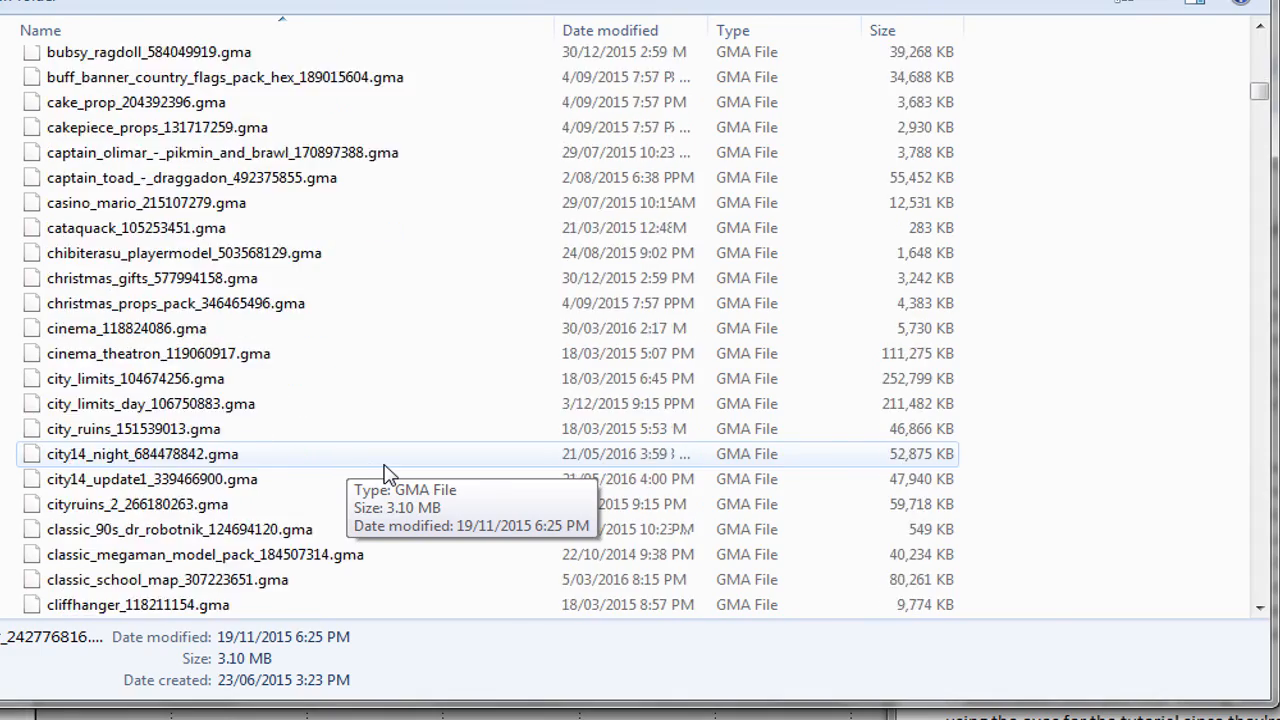
scroll(386, 472, down, 11)
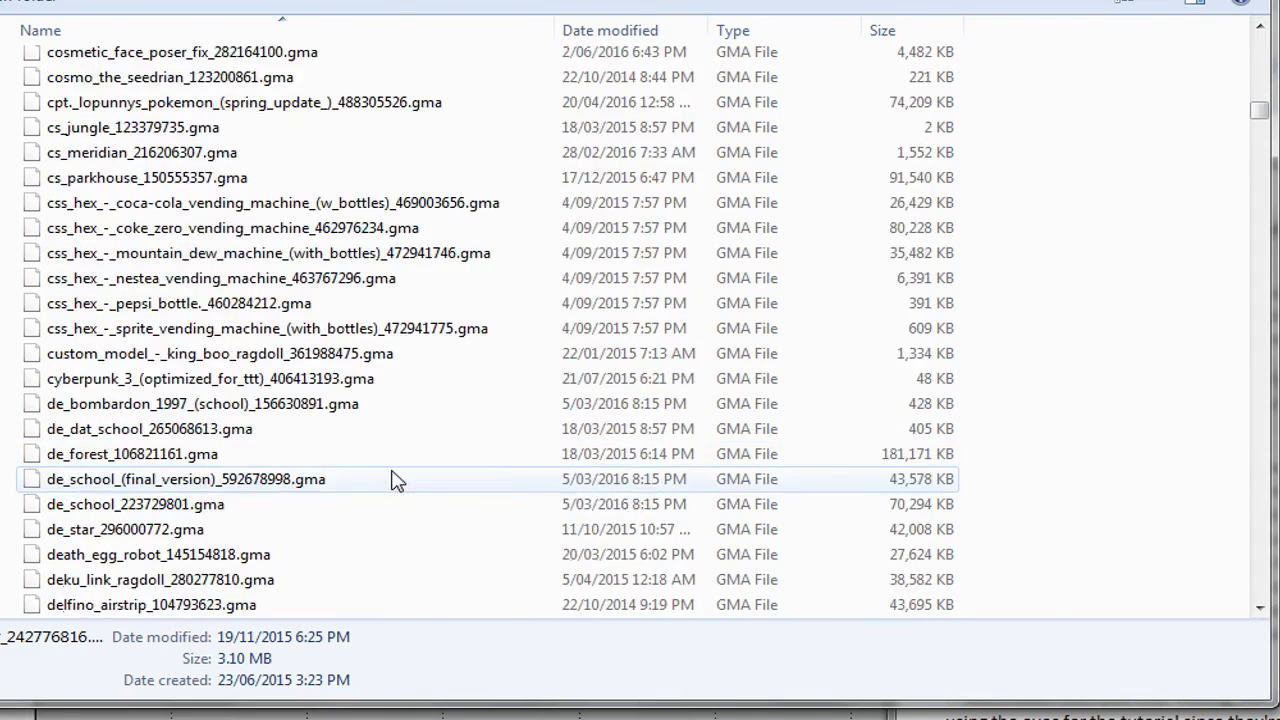
scroll(396, 481, down, 8)
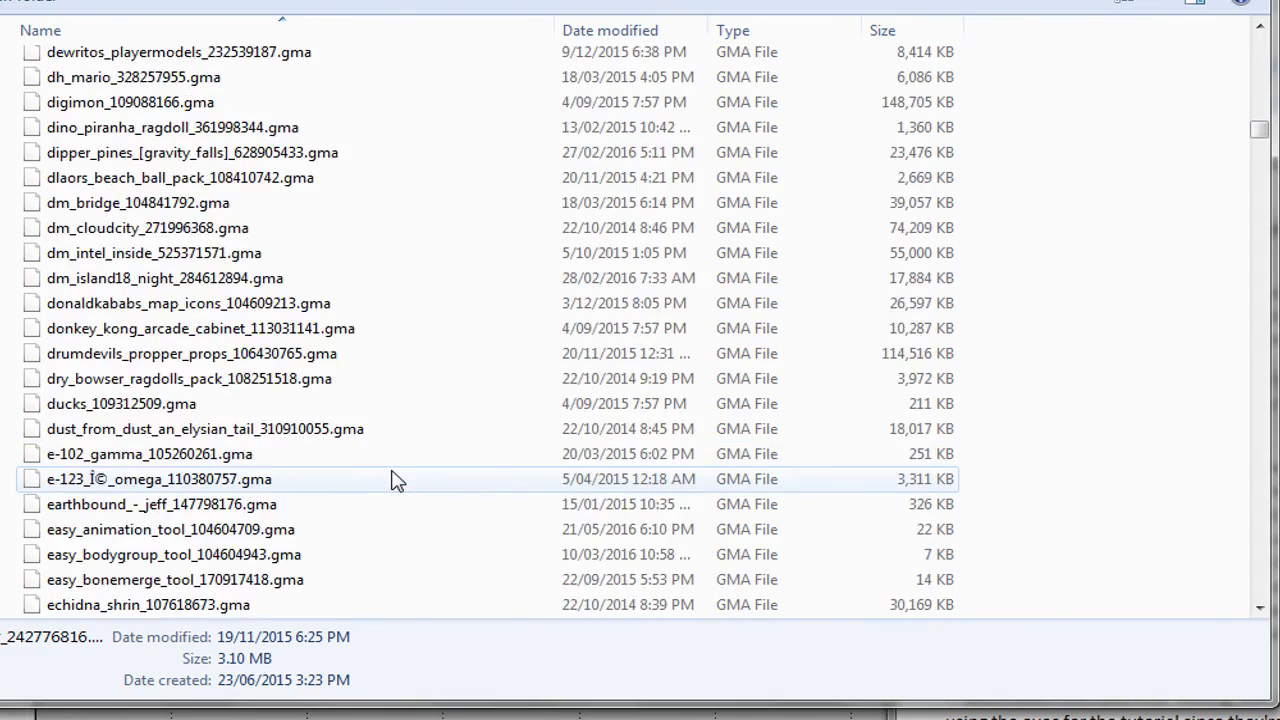
scroll(396, 481, down, 4)
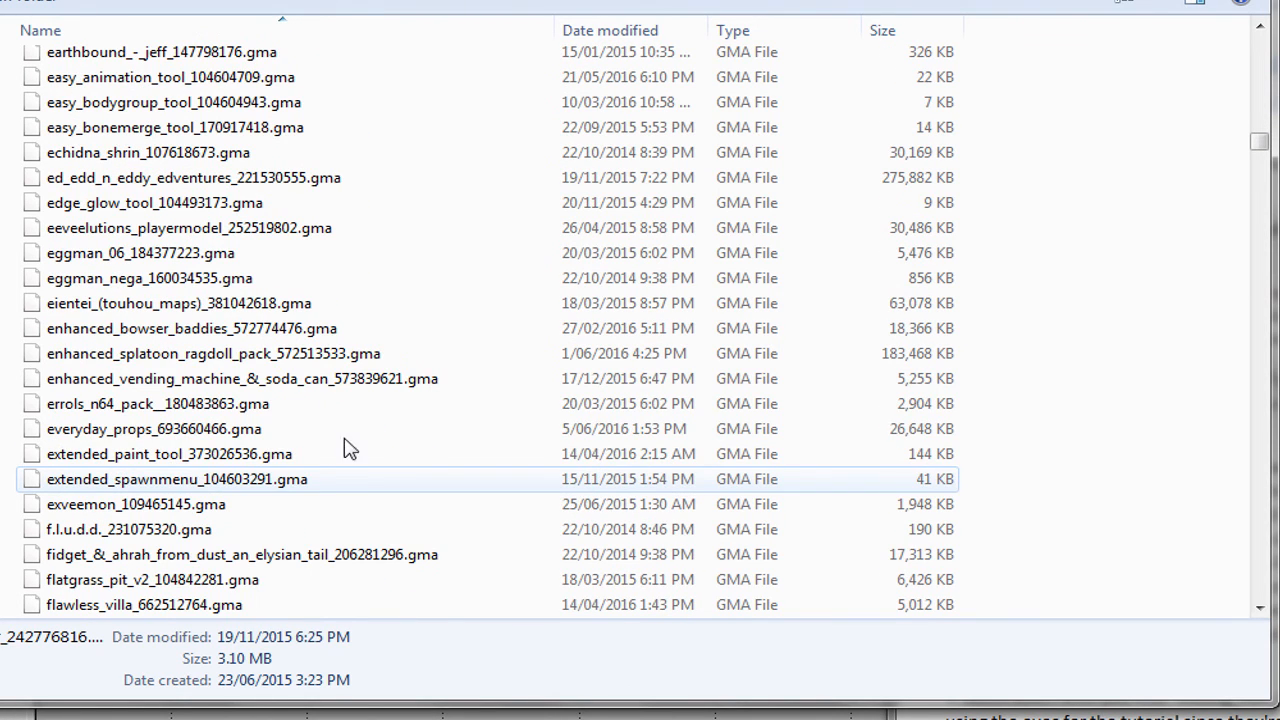
click(155, 366)
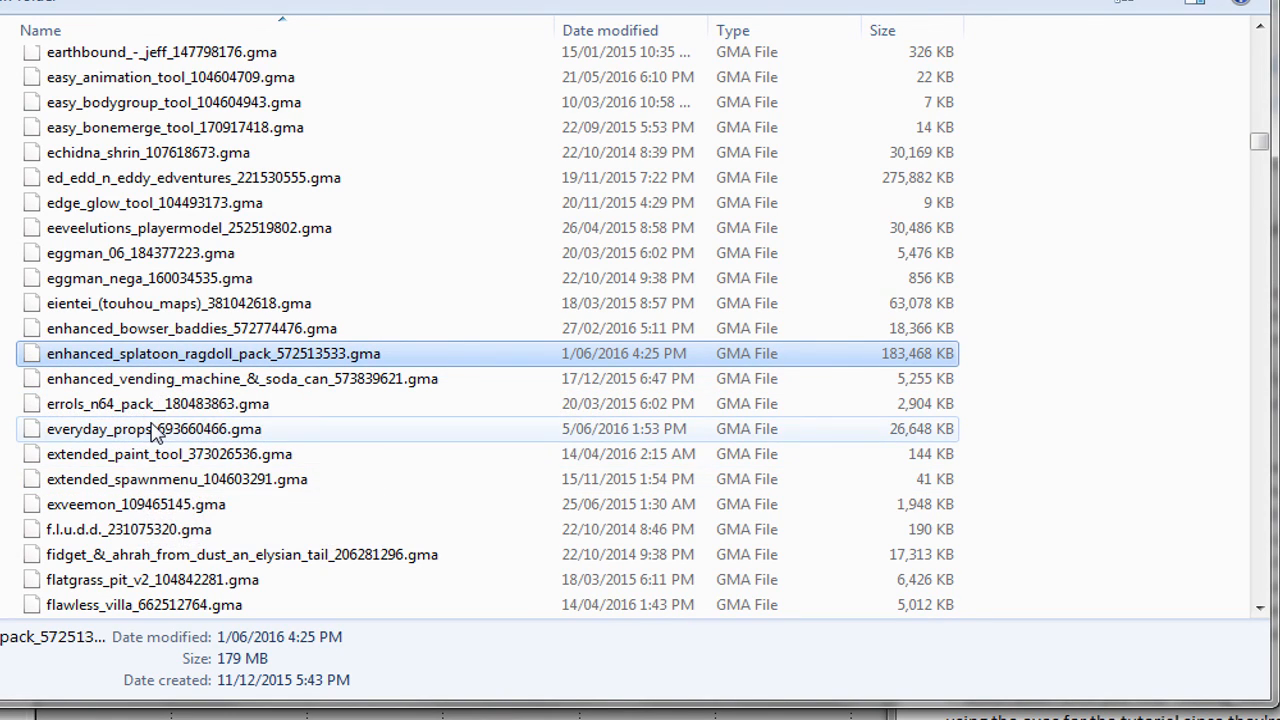
Copy the splatoon pack .gma and create a new folder named 'tutorial' at the C: drive root
right_click(252, 360)
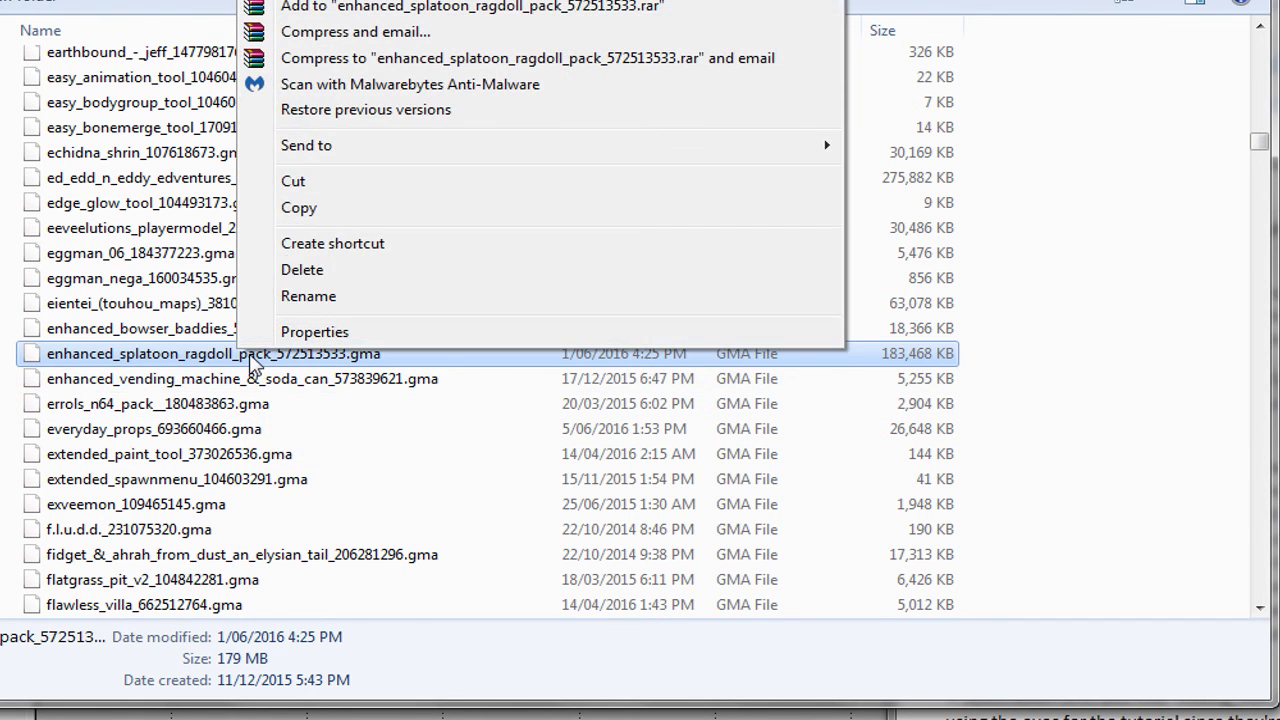
click(302, 210)
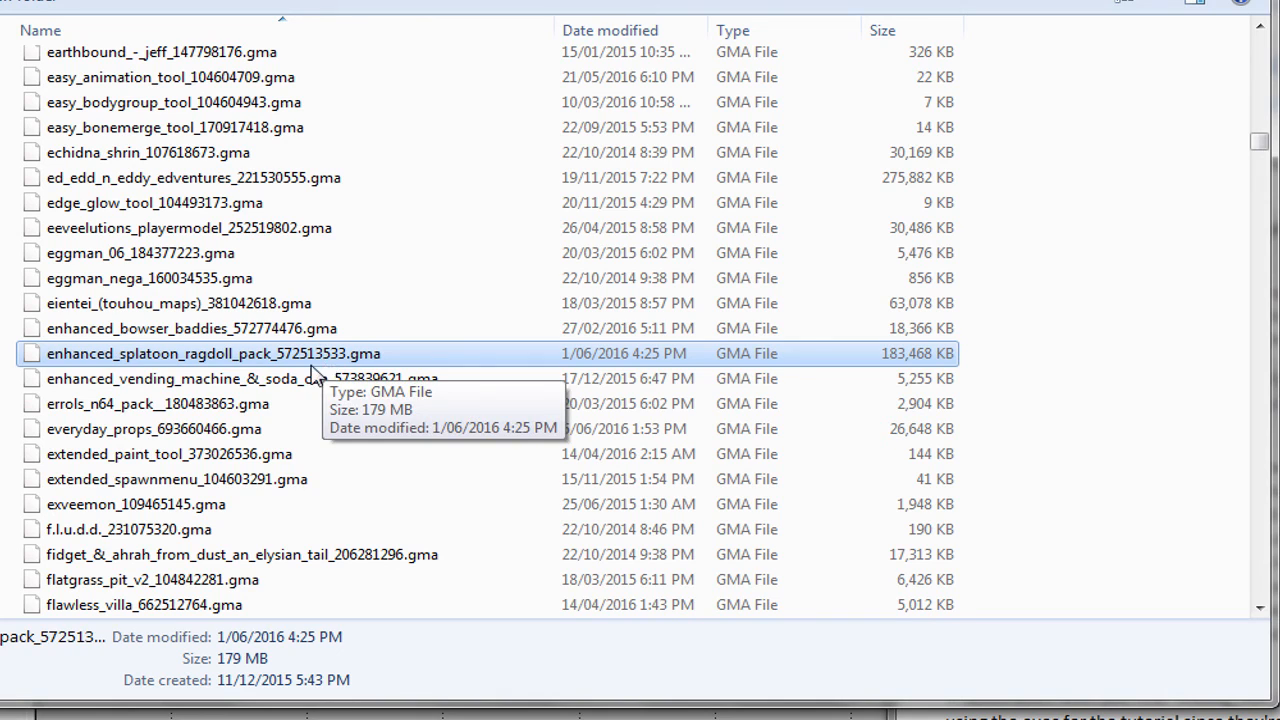
click(2, 394)
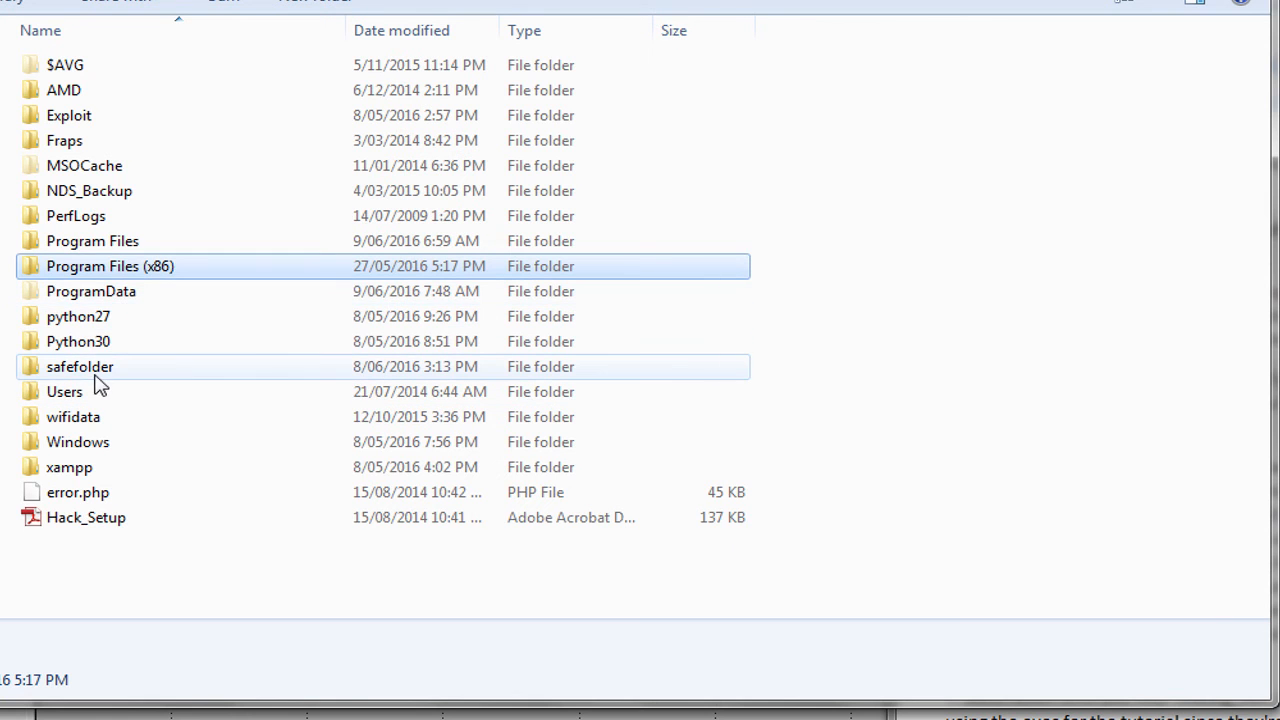
click(338, 2)
text(tutorial)
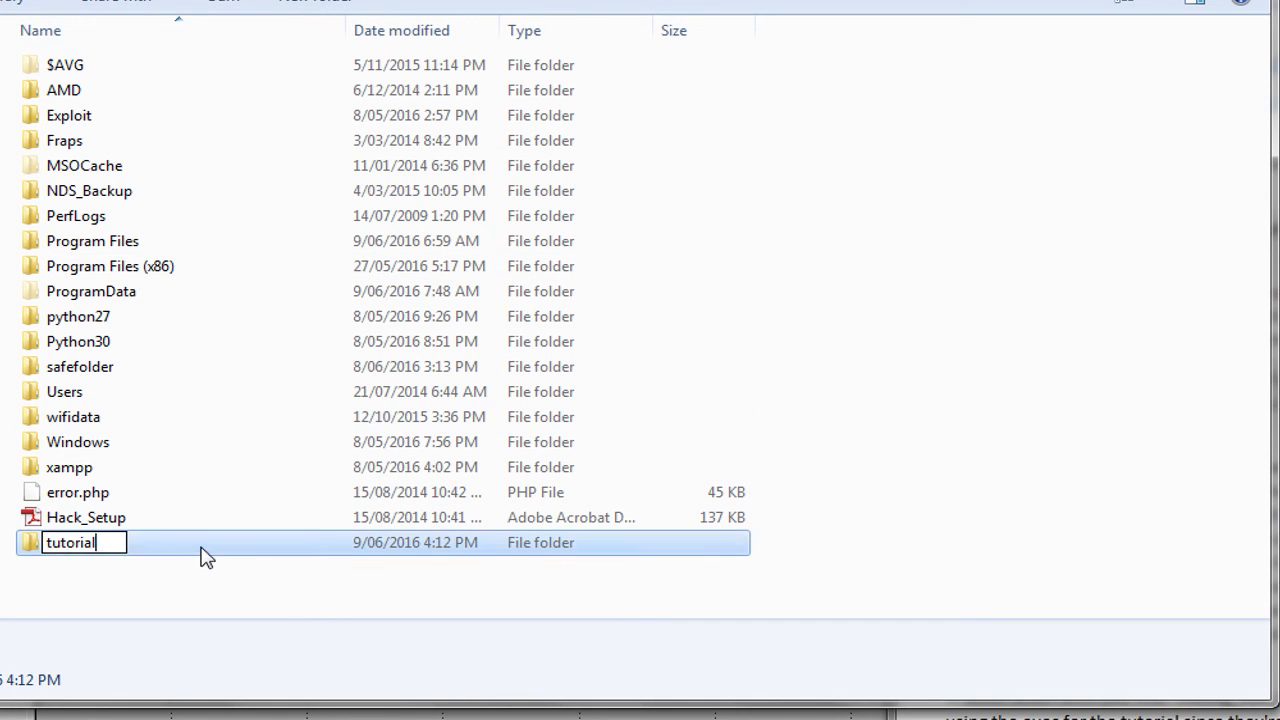
key(Return)
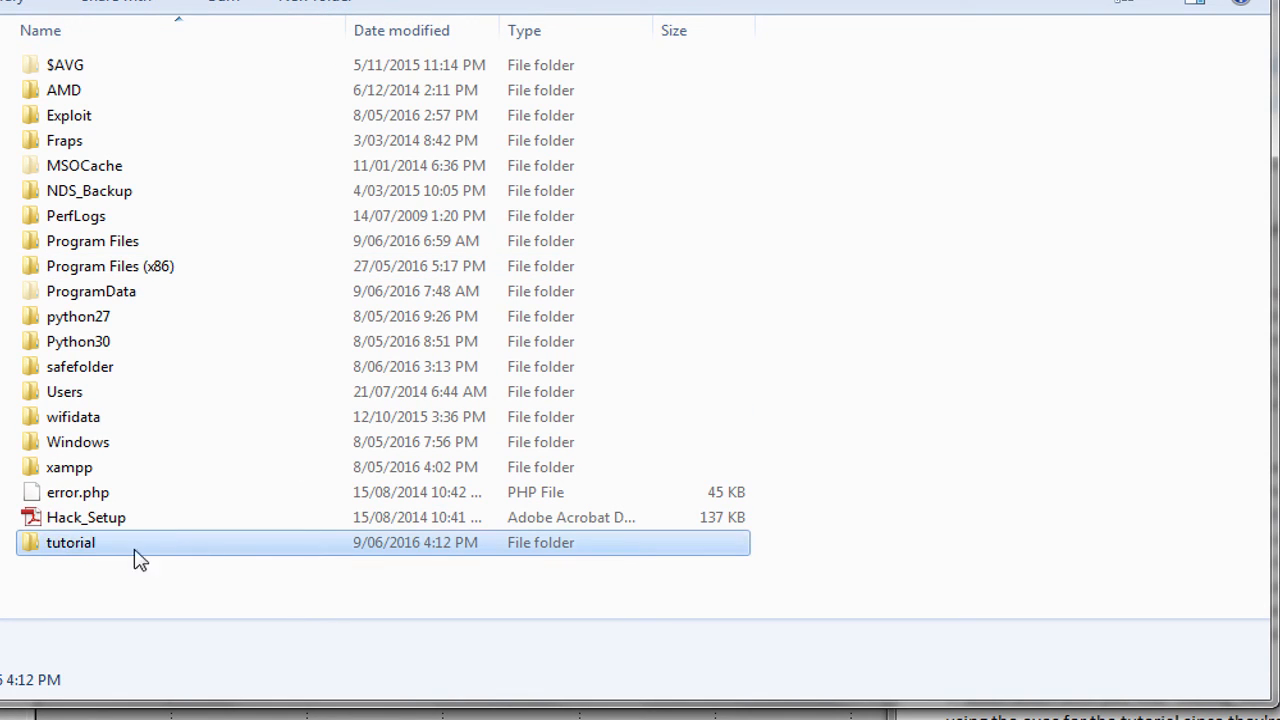
Paste the splatoon pack file into the tutorial folder
double_click(100, 552)
right_click(226, 238)
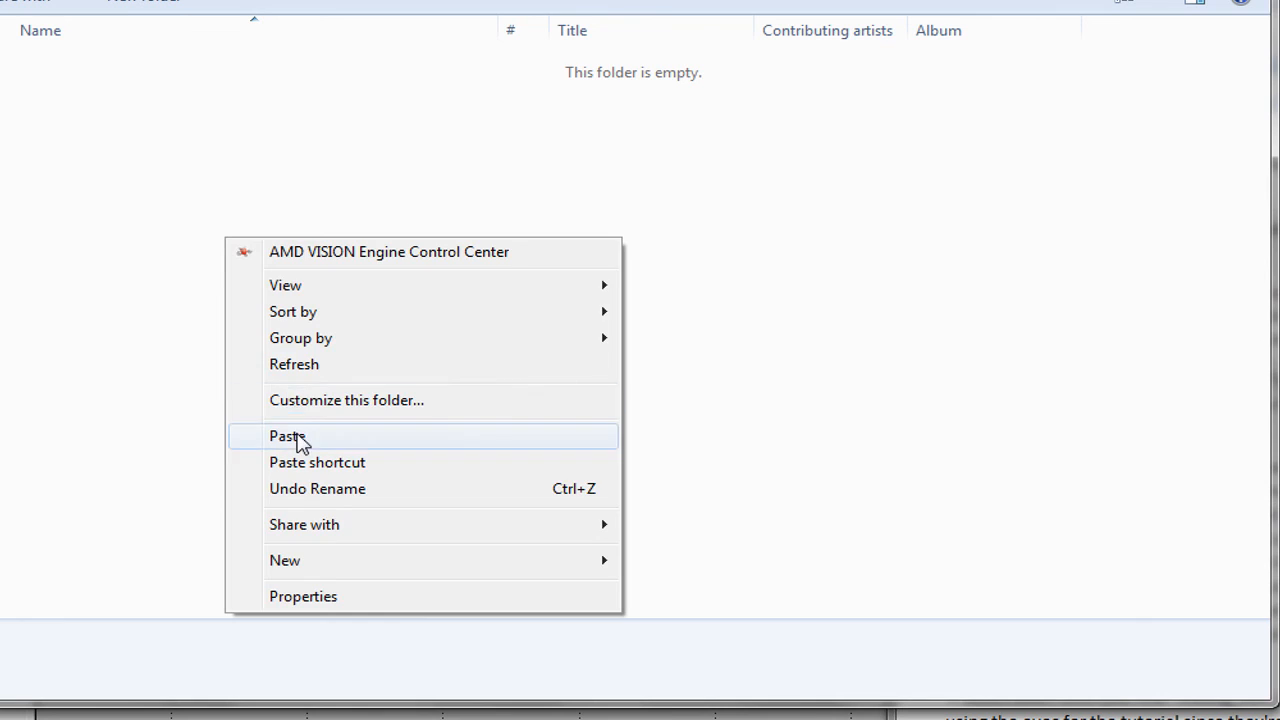
click(297, 438)
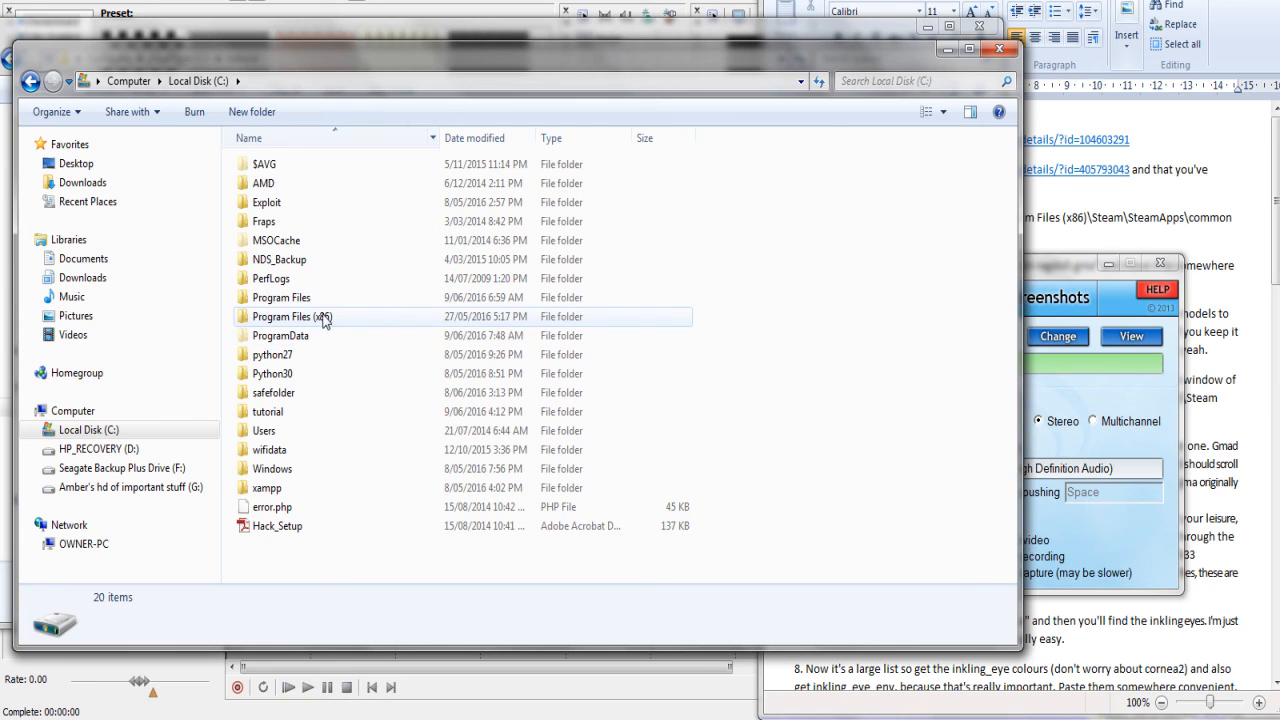
Drag the Local Disk (C:) window right and down to reveal the tutorial folder window
drag(340, 64, 637, 87)
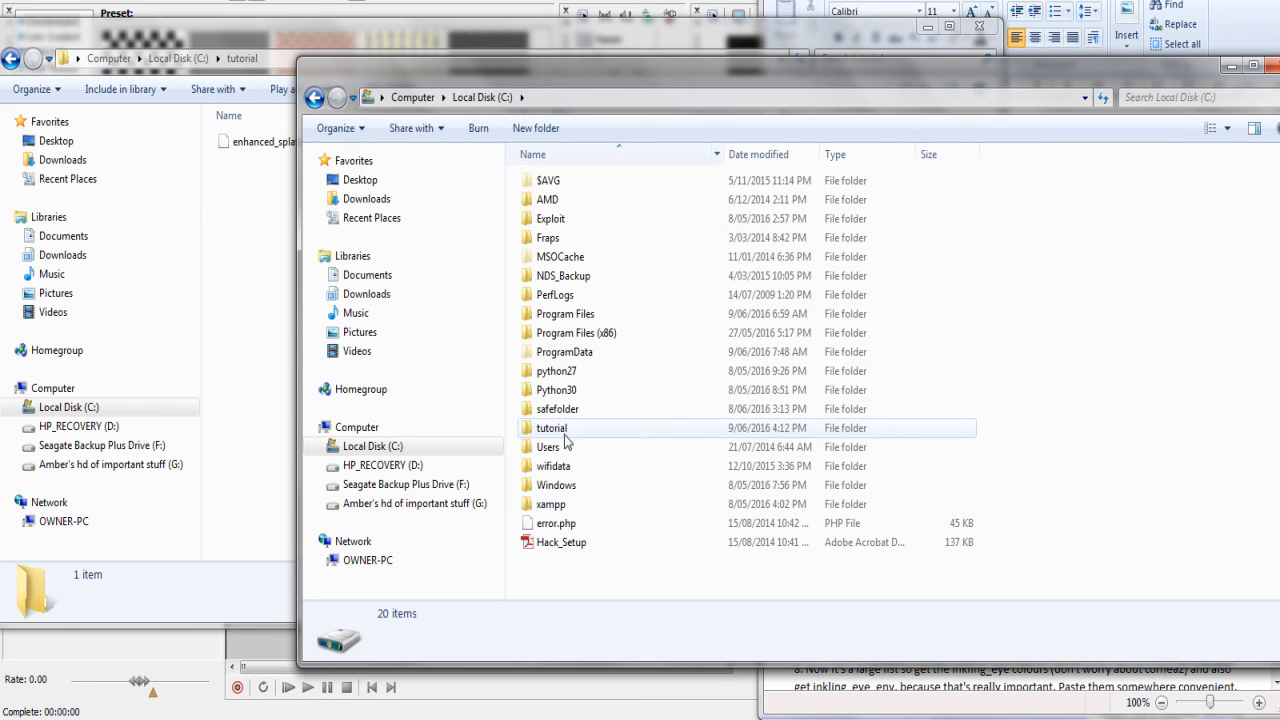
In the second window, go to Program Files (x86) > Steam > SteamApps > common > GarrysMod
double_click(594, 338)
scroll(585, 357, down, 7)
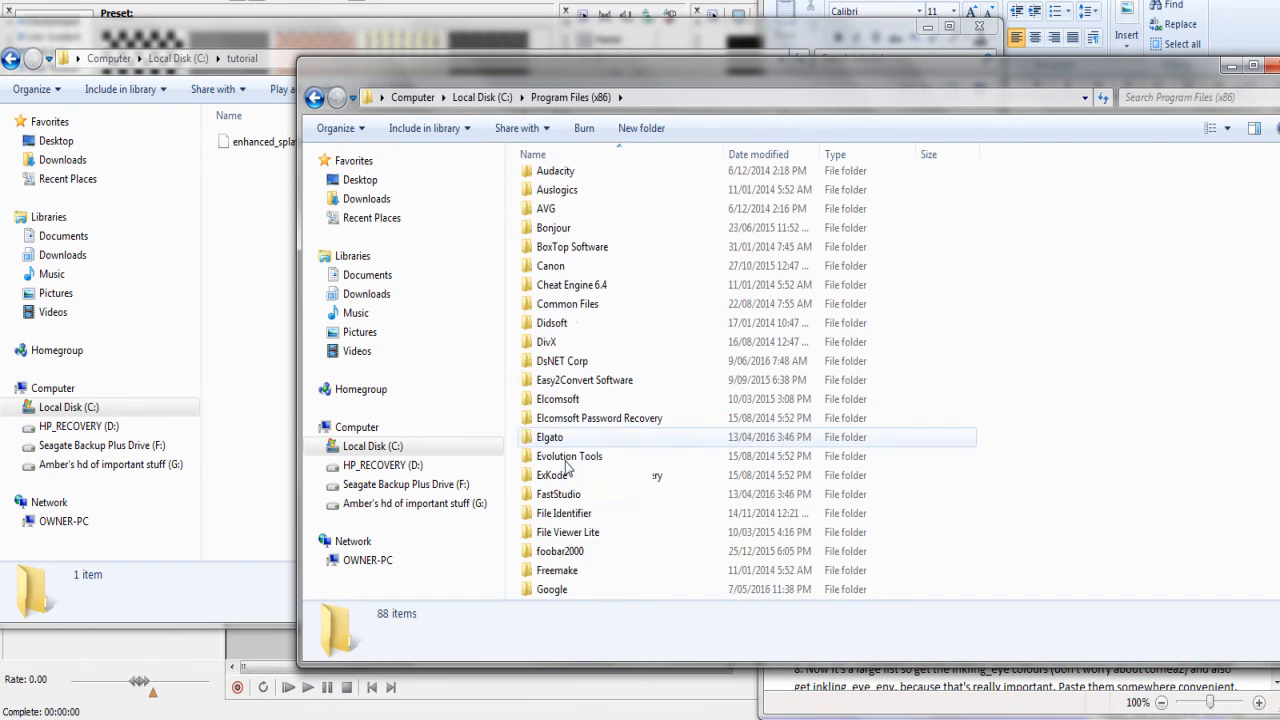
scroll(565, 450, down, 7)
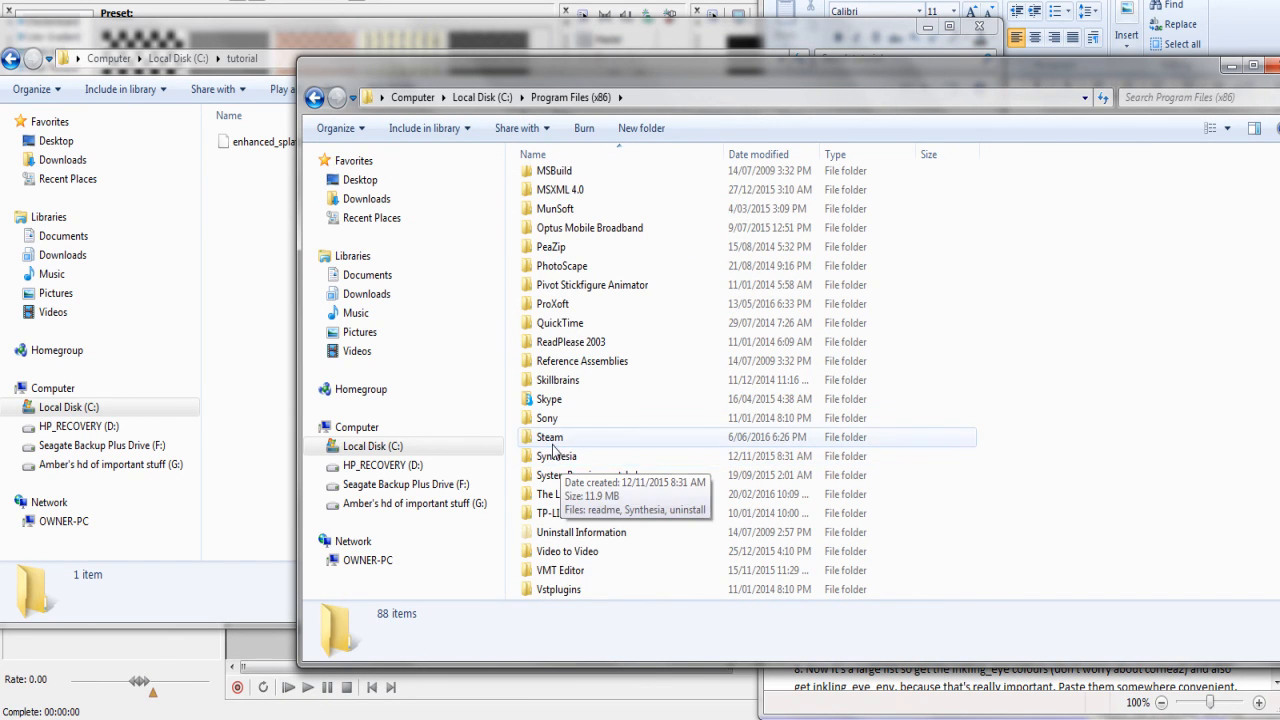
double_click(560, 437)
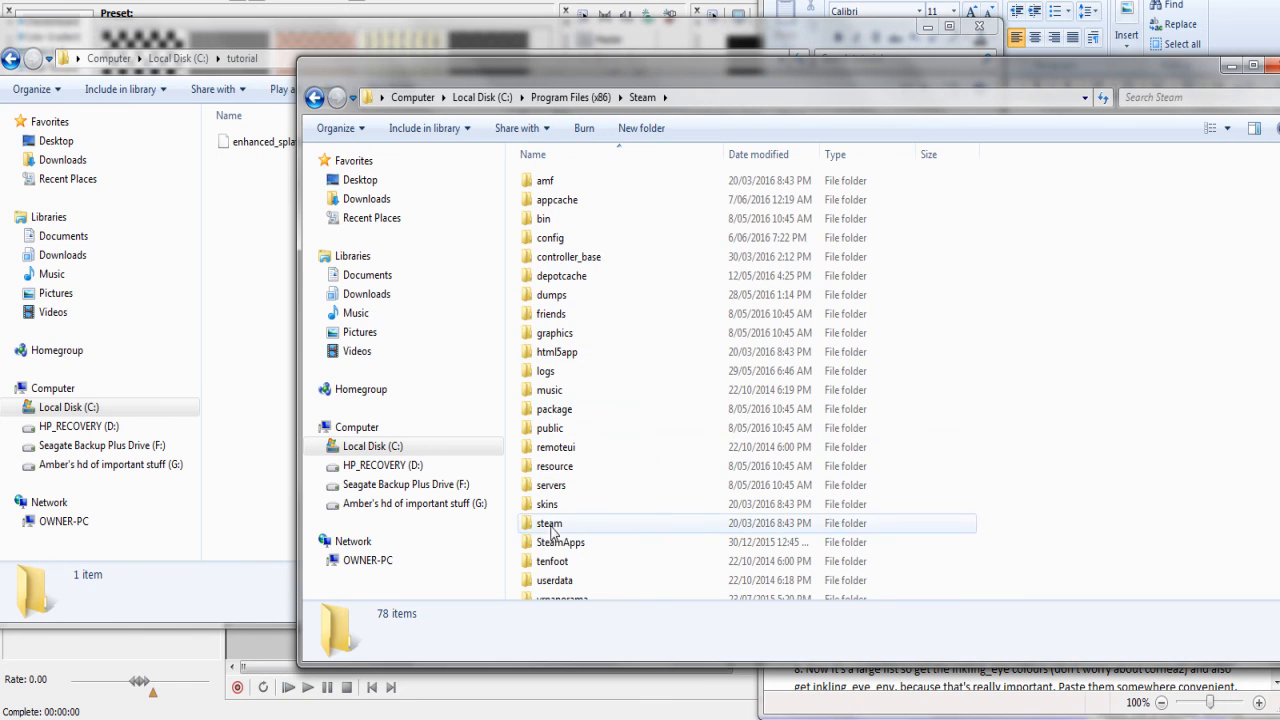
double_click(556, 545)
double_click(570, 182)
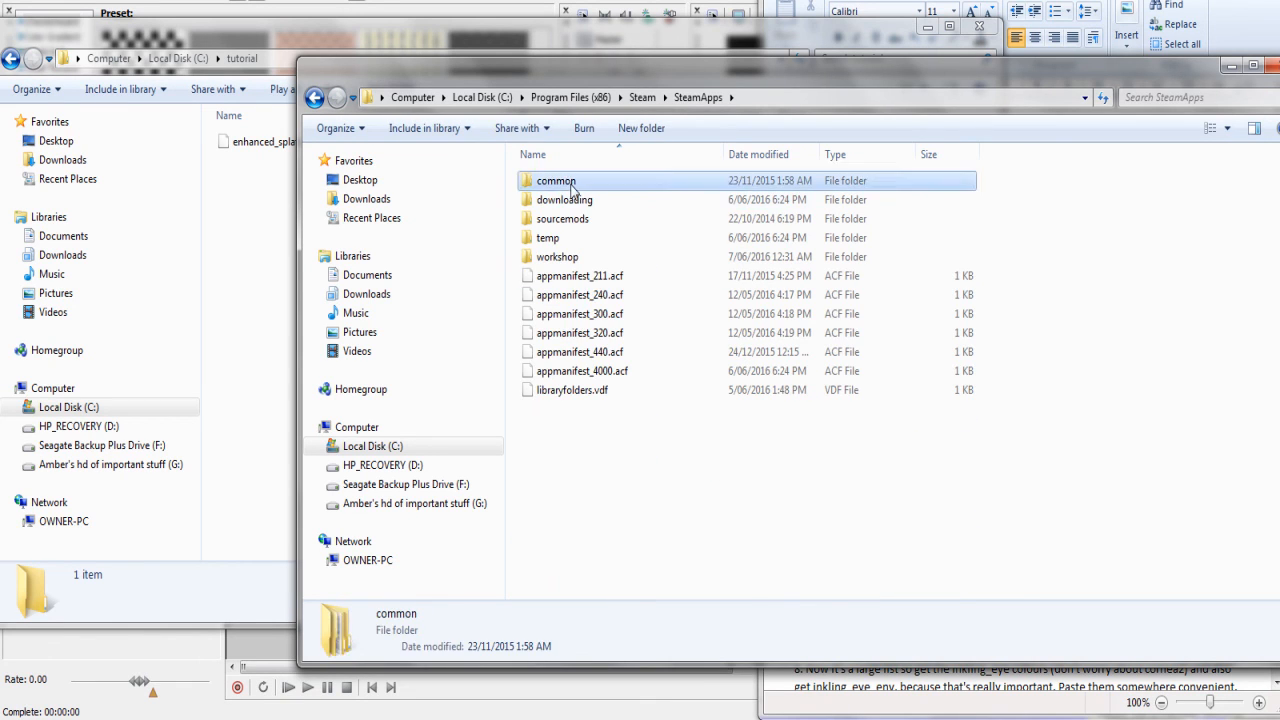
double_click(571, 218)
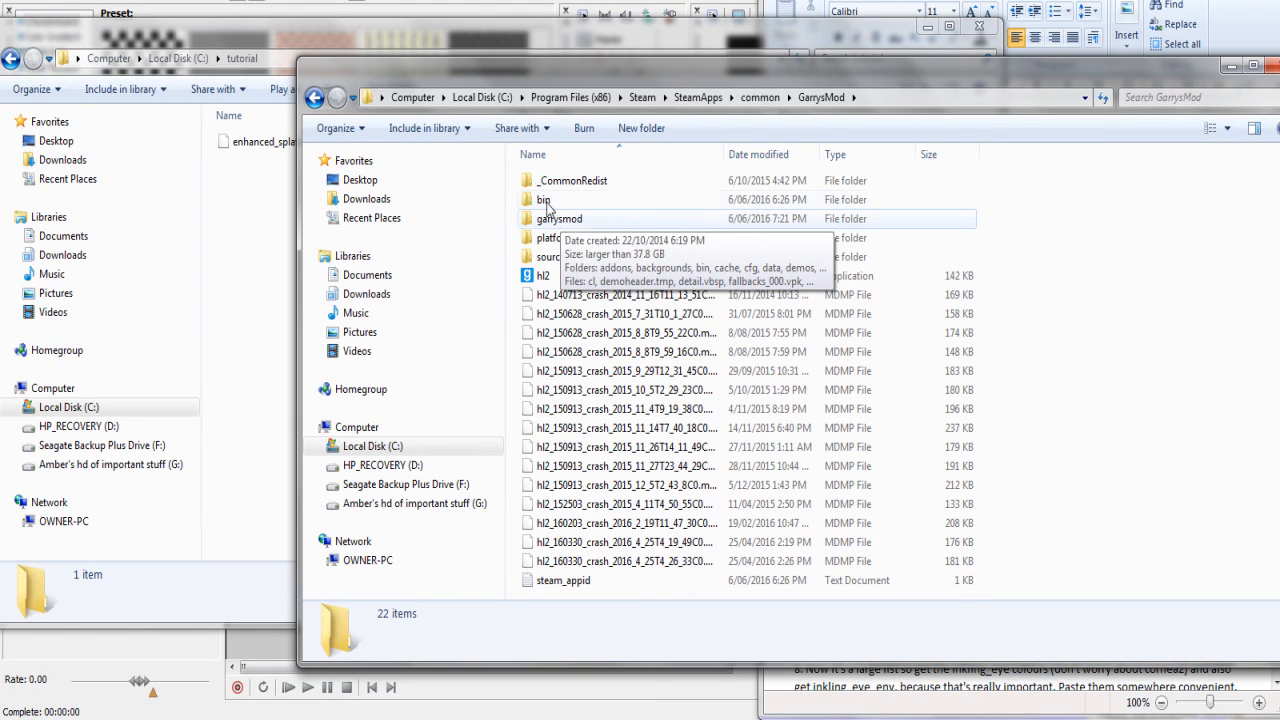
Enter the bin folder and select the gmad application
double_click(546, 203)
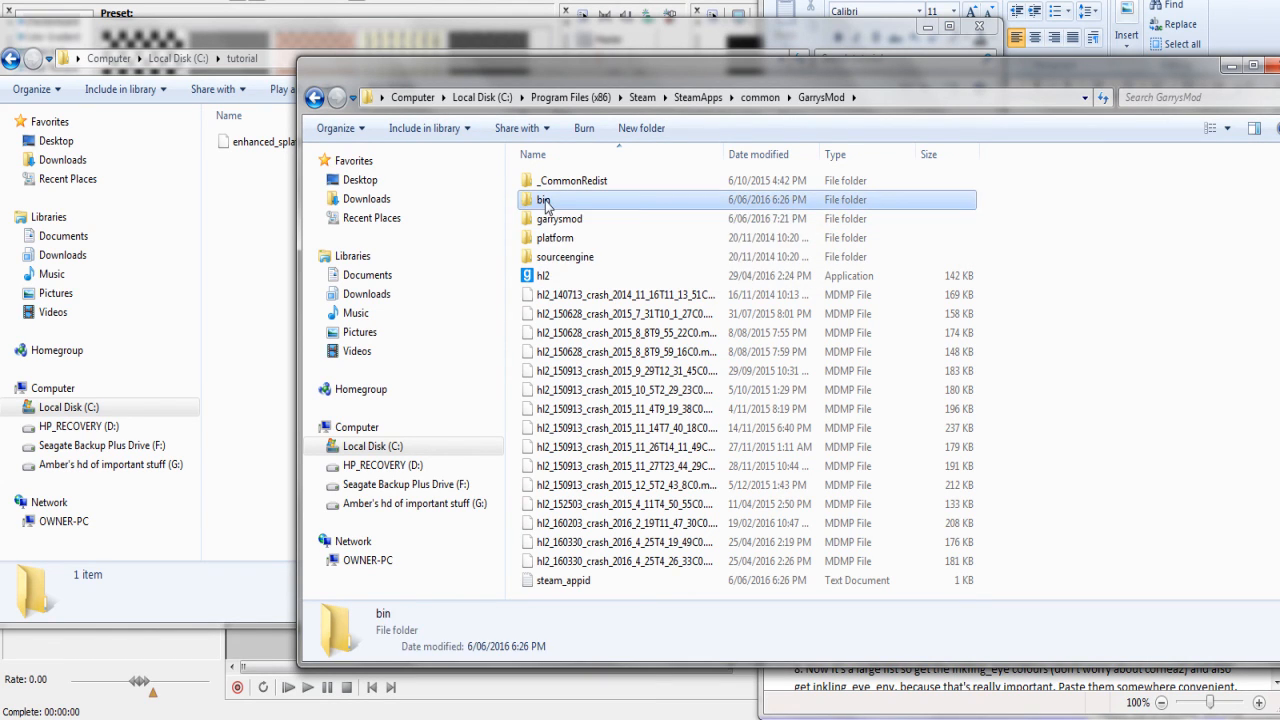
scroll(597, 318, down, 8)
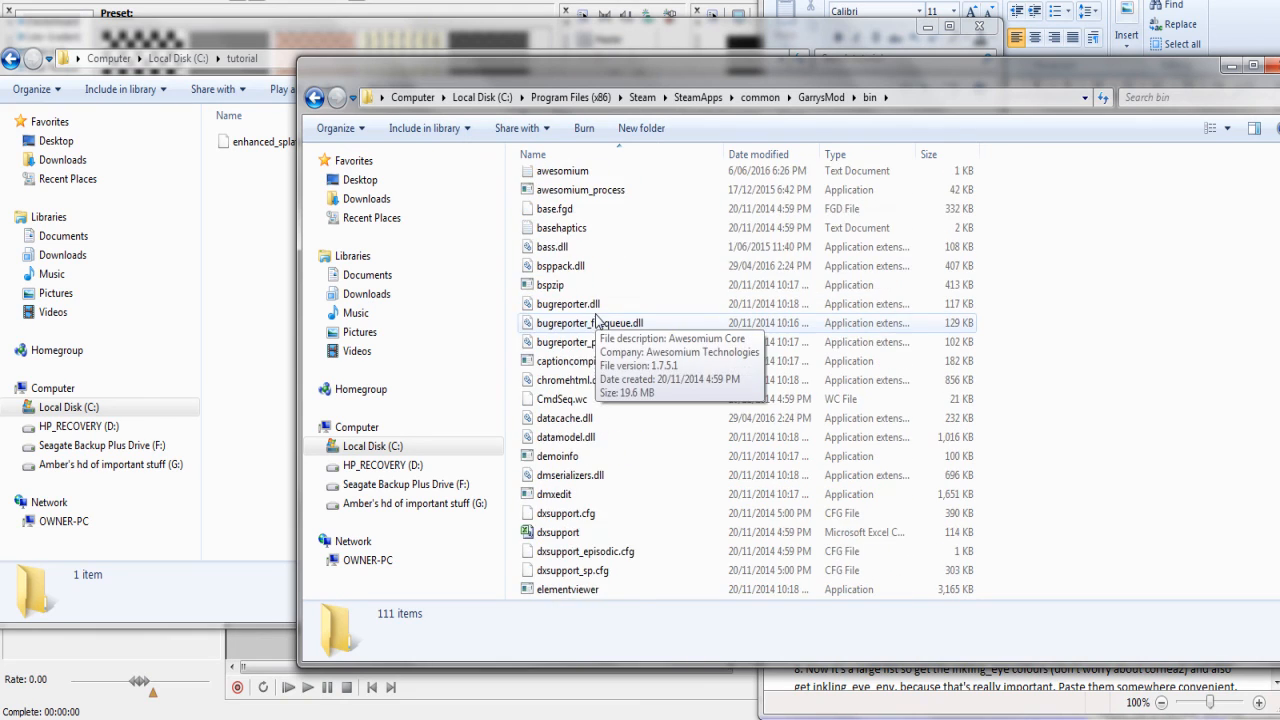
scroll(597, 313, down, 1)
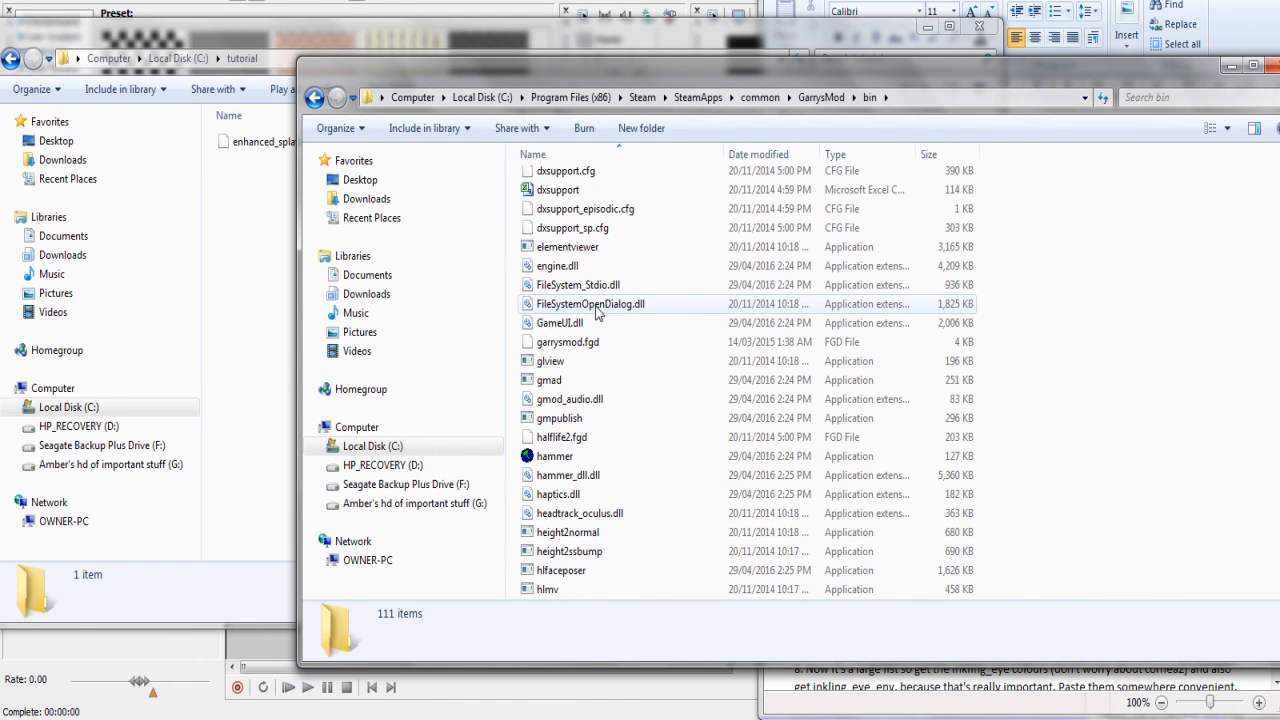
scroll(597, 313, up, 1)
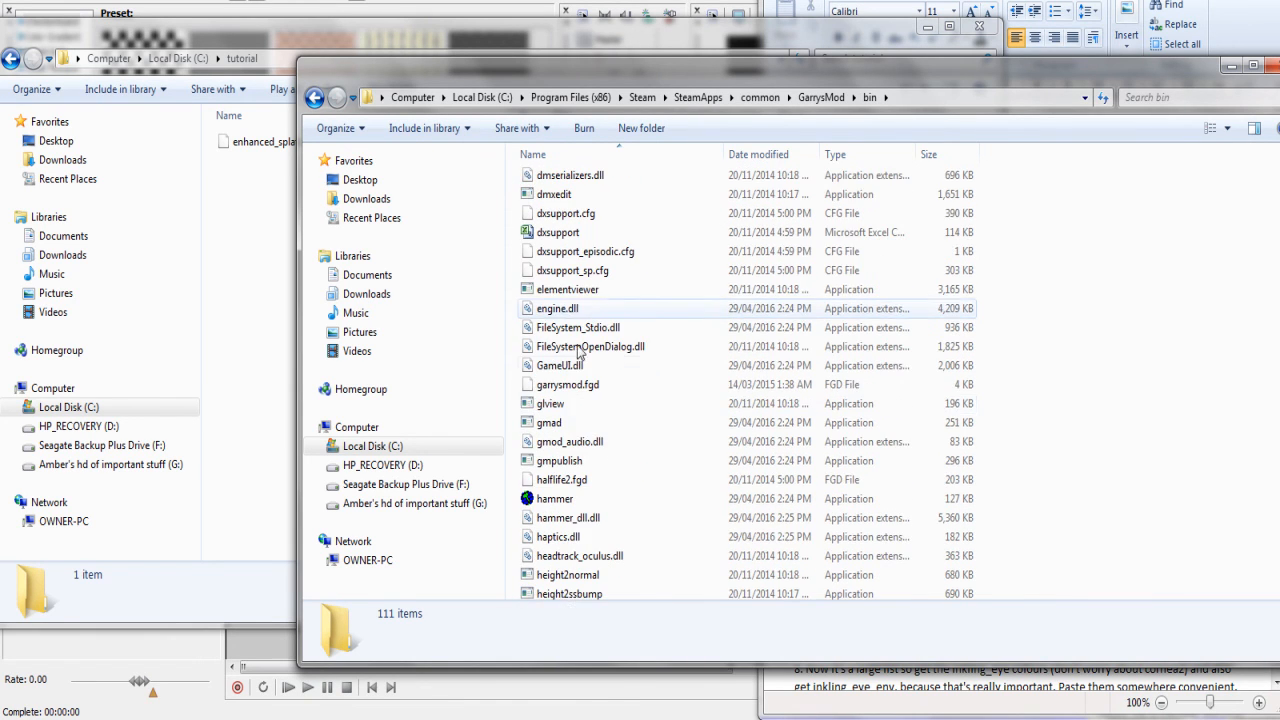
click(547, 428)
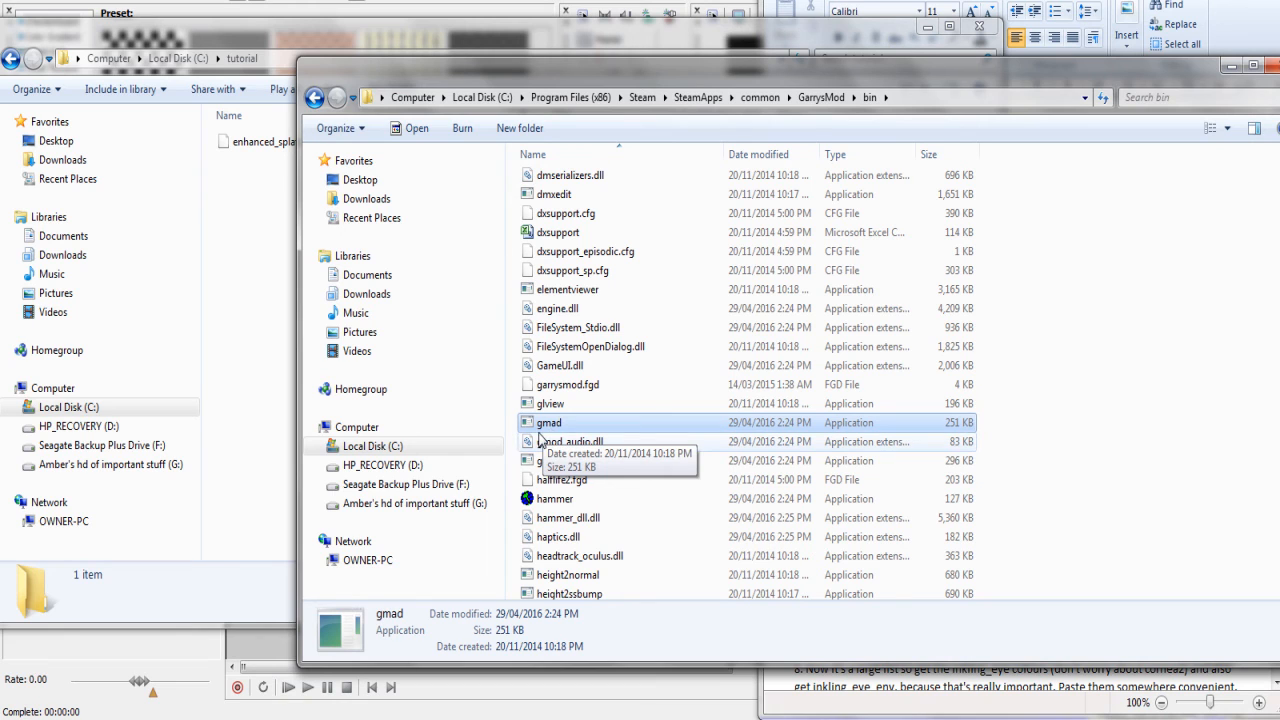
Drag enhanced_splatoon_ragdoll_pack_572513533.gma from tutorial onto gmad to extract it
drag(555, 73, 658, 66)
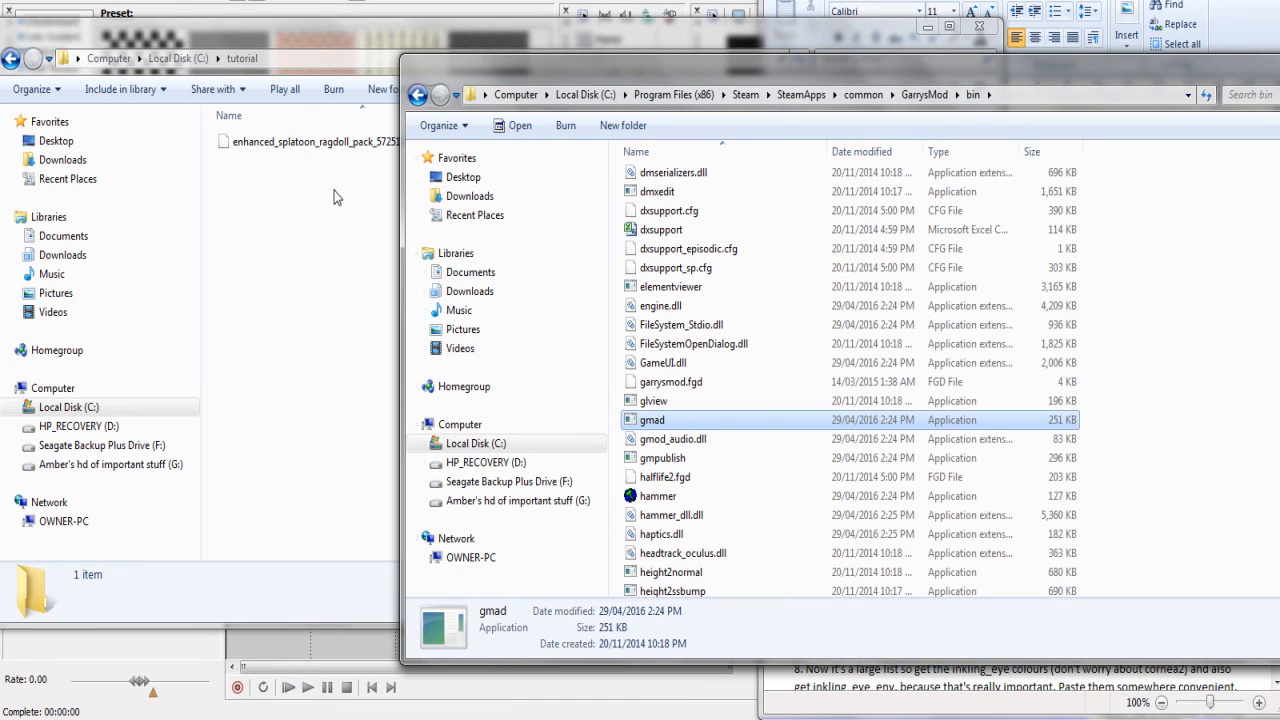
click(328, 142)
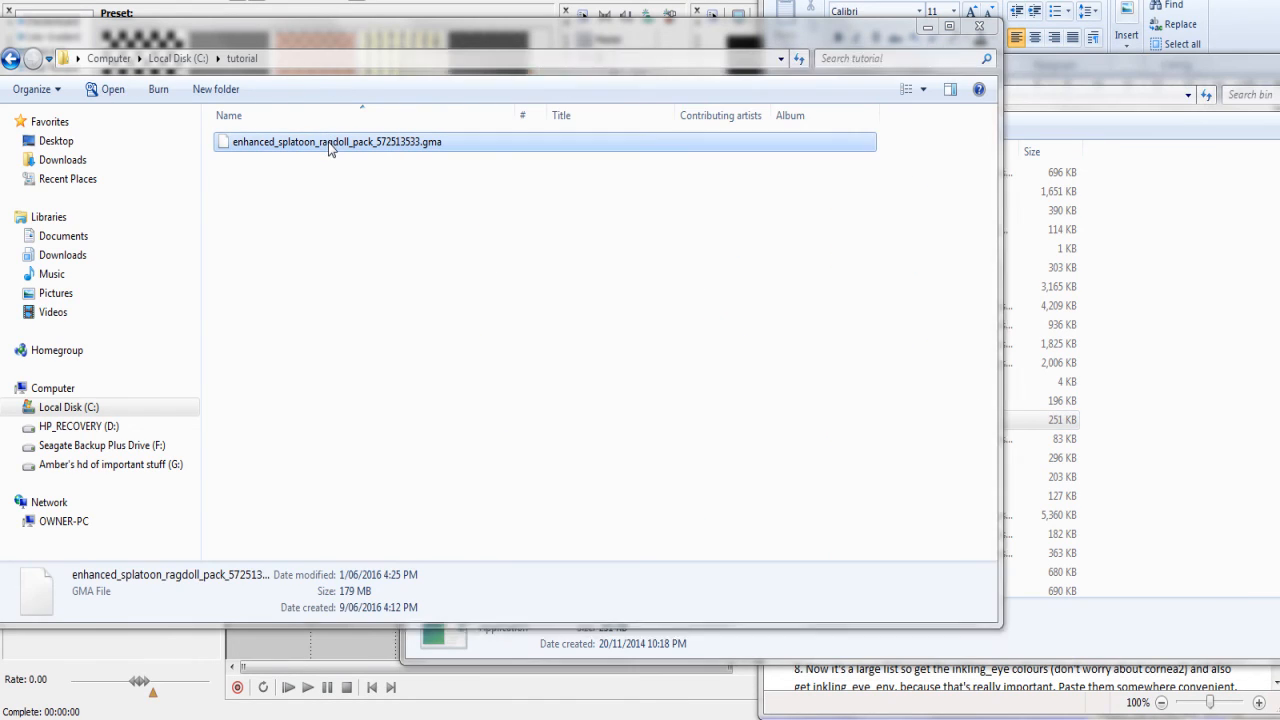
drag(324, 145, 1021, 425)
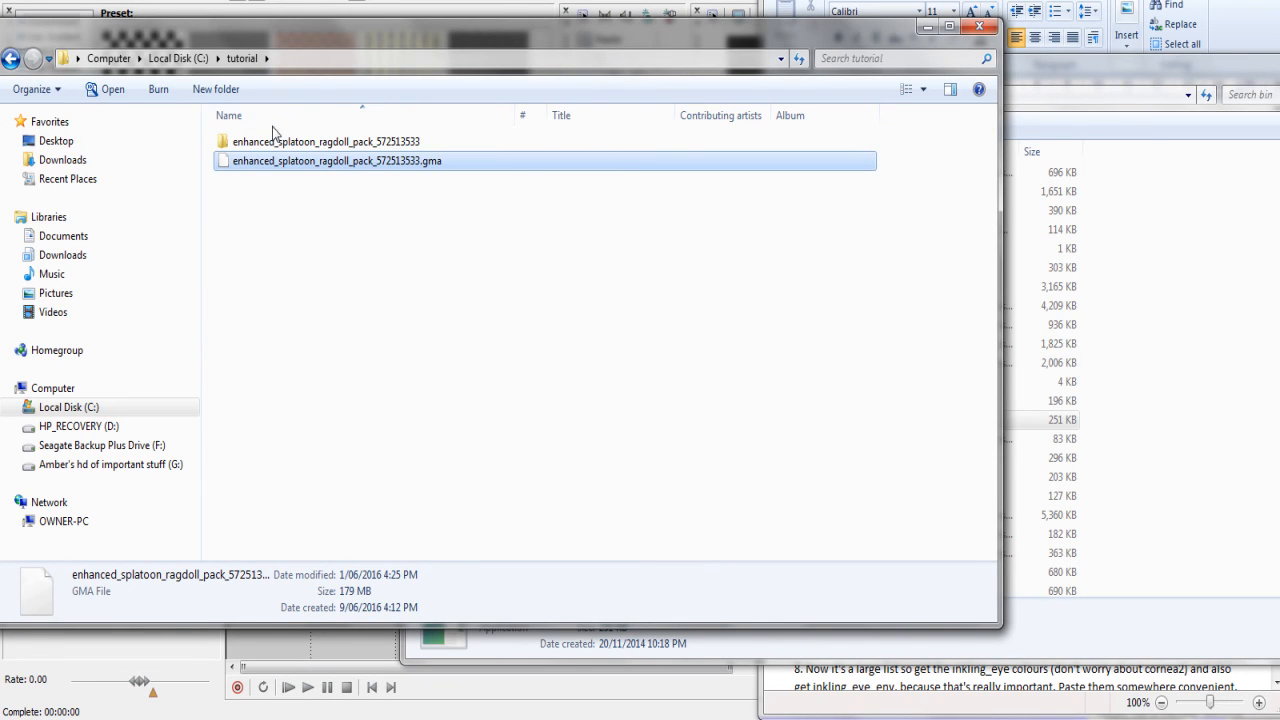
Go into the extracted pack's materials > models > props_splatoon > inklings folder
double_click(337, 141)
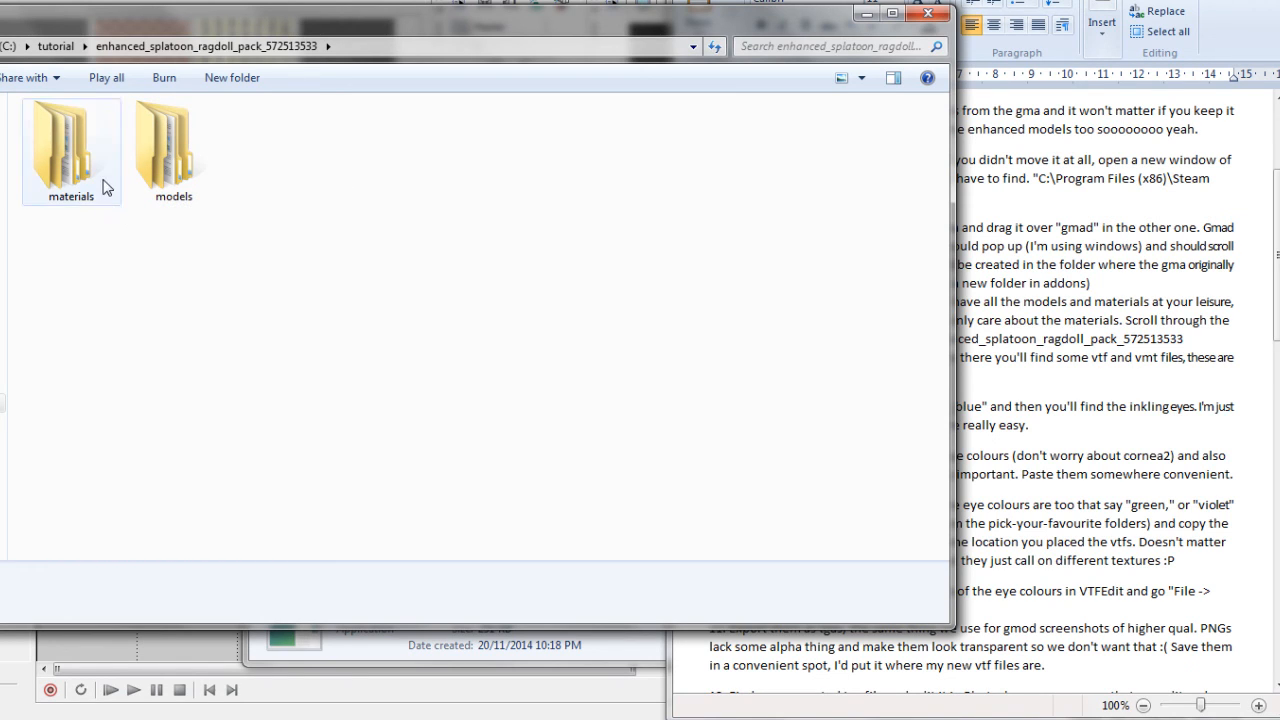
double_click(75, 163)
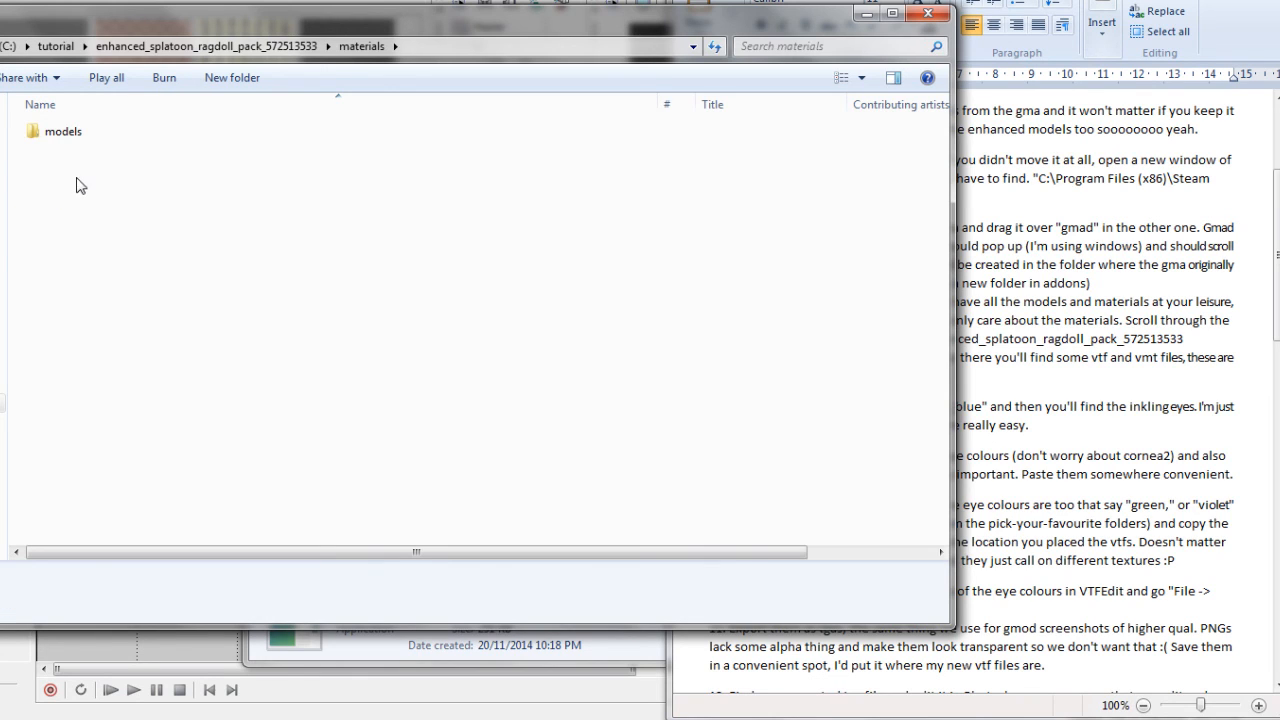
double_click(75, 132)
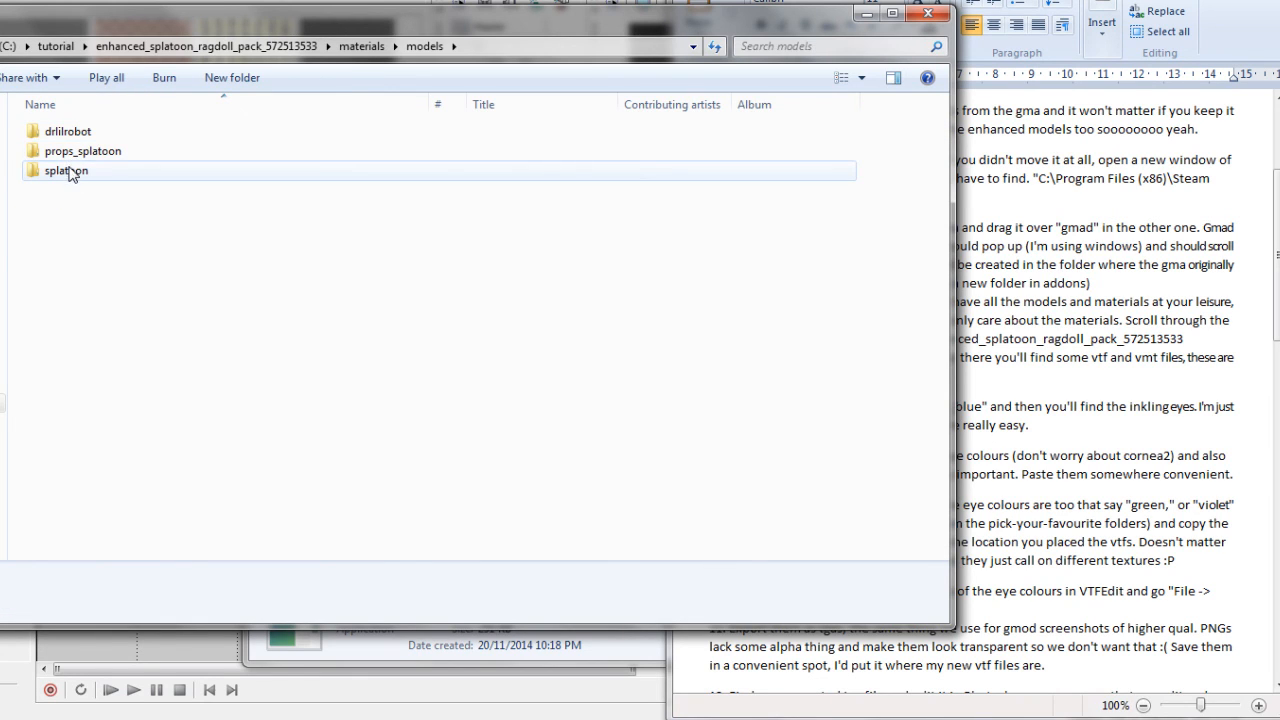
double_click(68, 172)
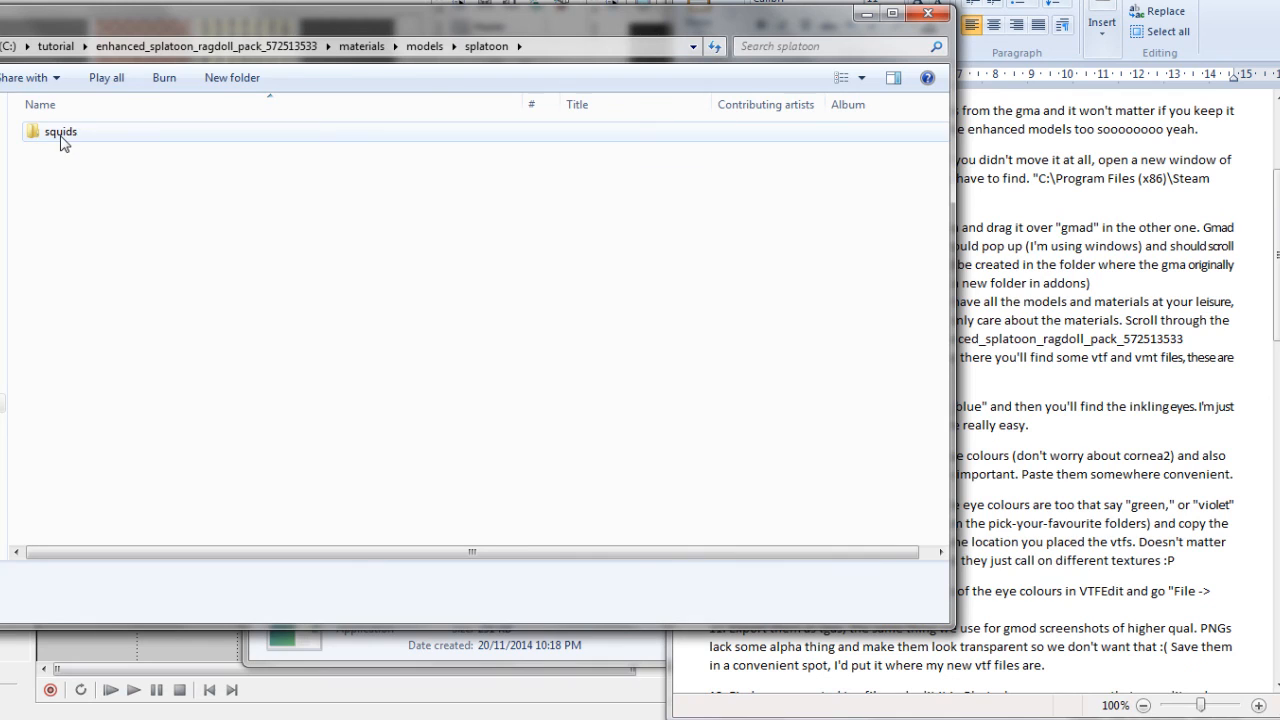
click(64, 138)
key(BackSpace)
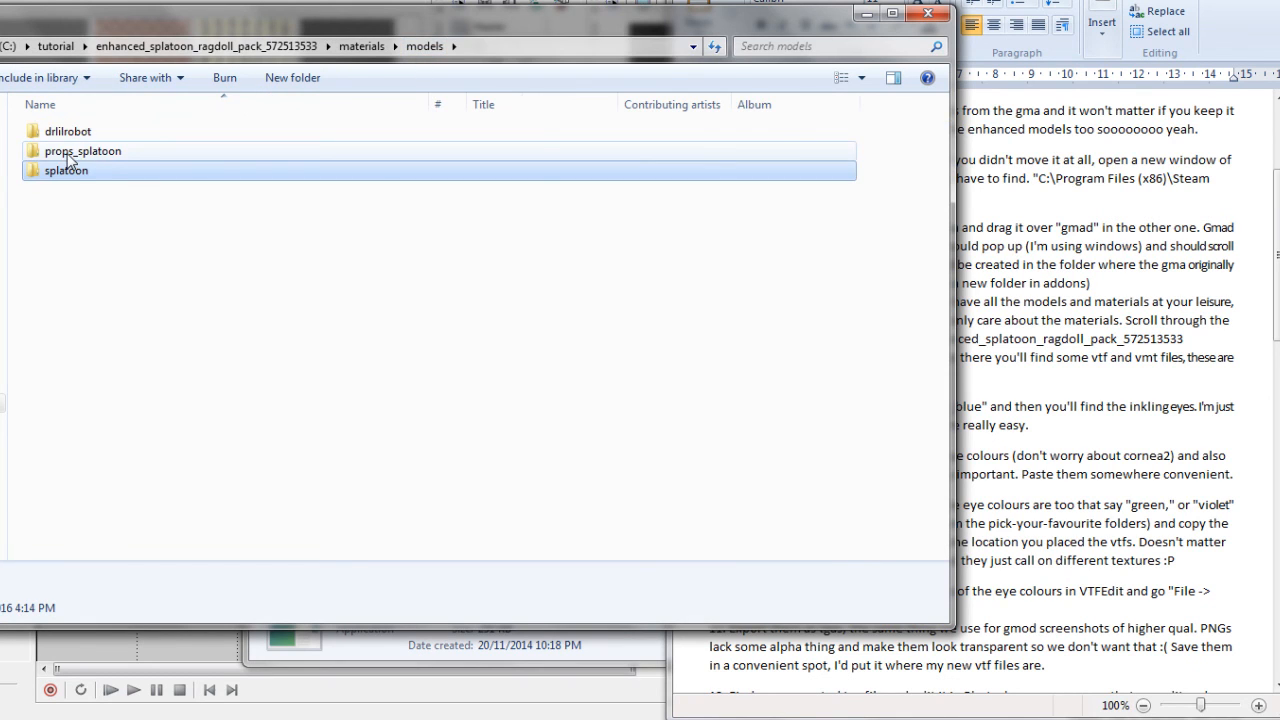
double_click(68, 151)
double_click(64, 171)
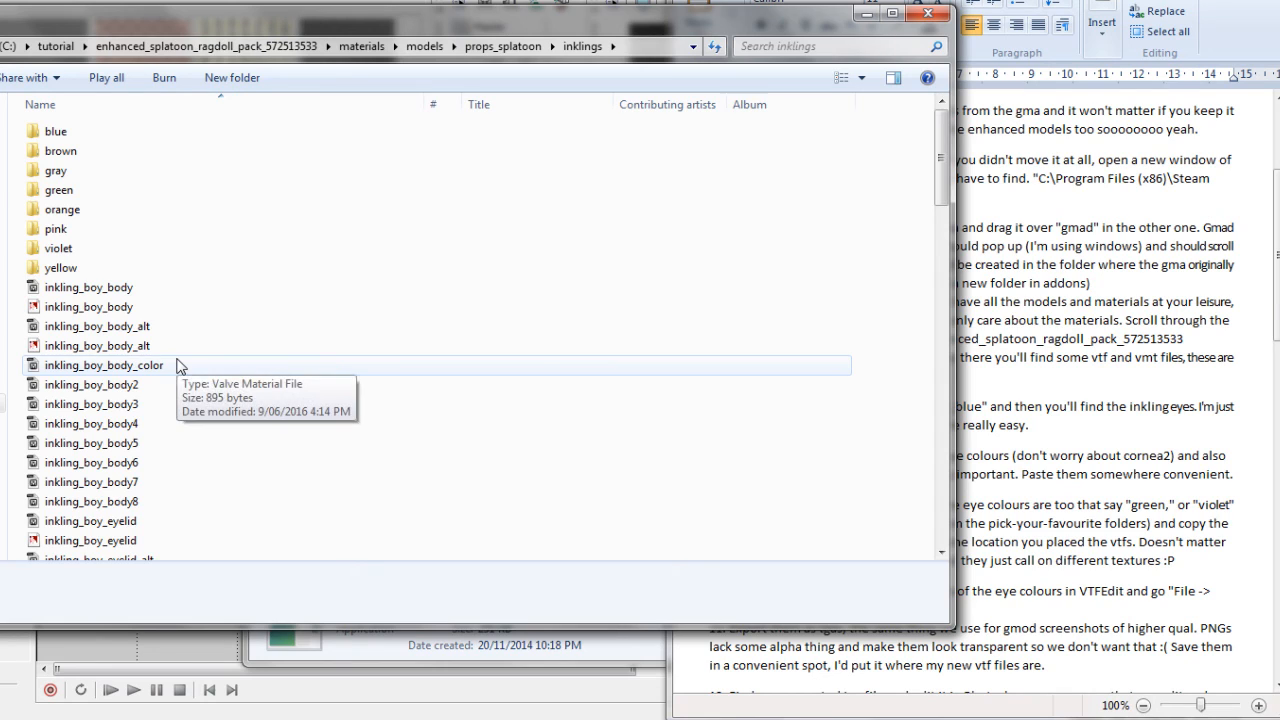
Scroll through the inklings colour folders and inkling_eye texture files
scroll(177, 363, down, 1)
scroll(177, 363, up, 1)
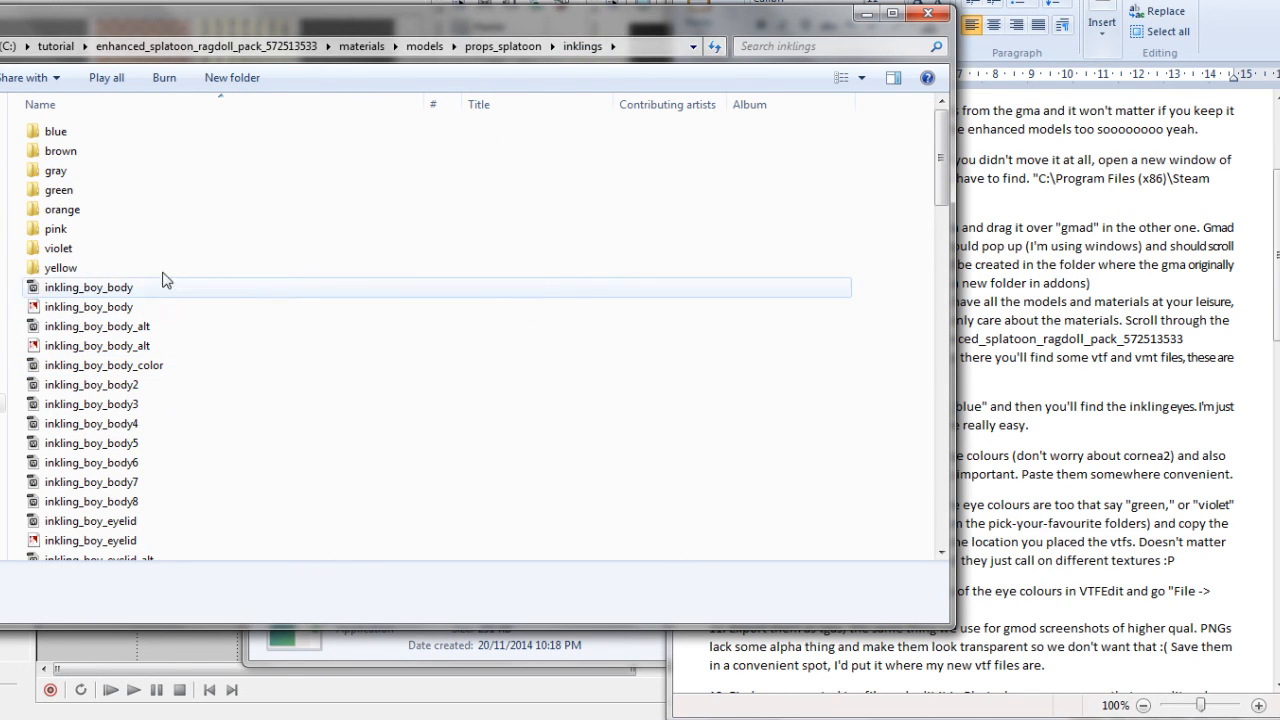
scroll(169, 200, down, 3)
scroll(168, 200, down, 20)
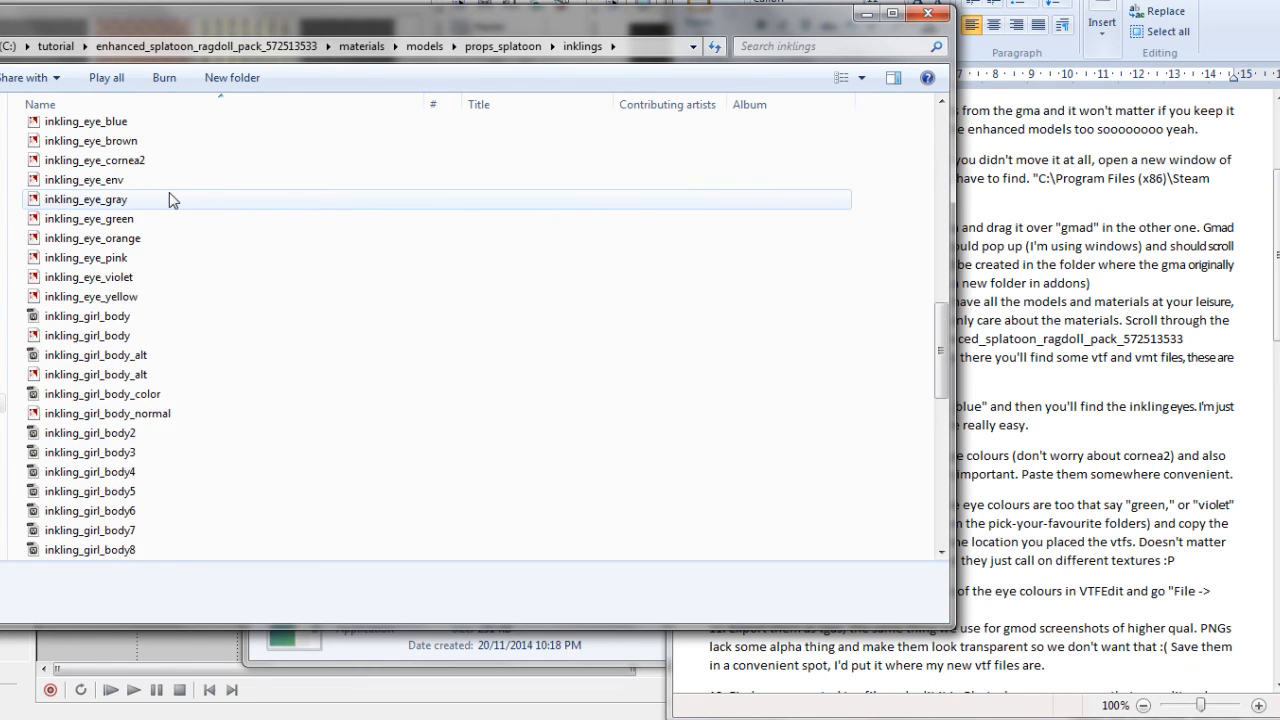
scroll(169, 200, down, 4)
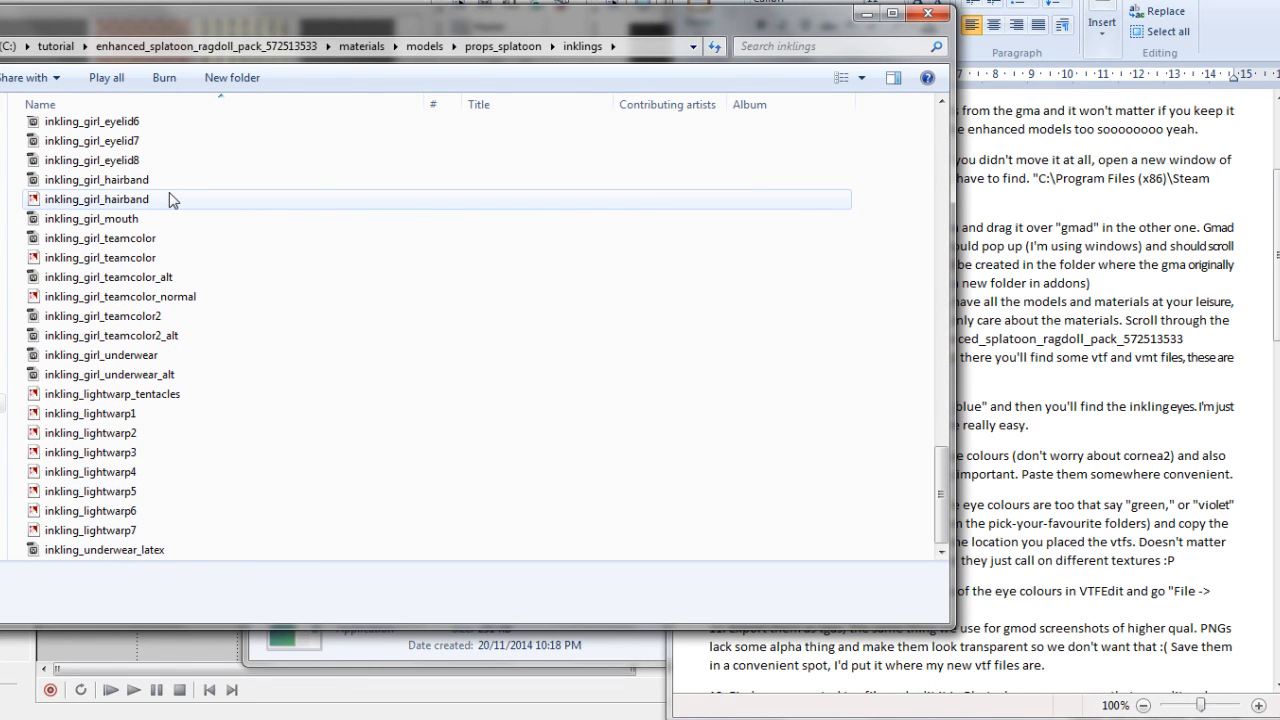
scroll(190, 290, up, 6)
scroll(193, 295, up, 6)
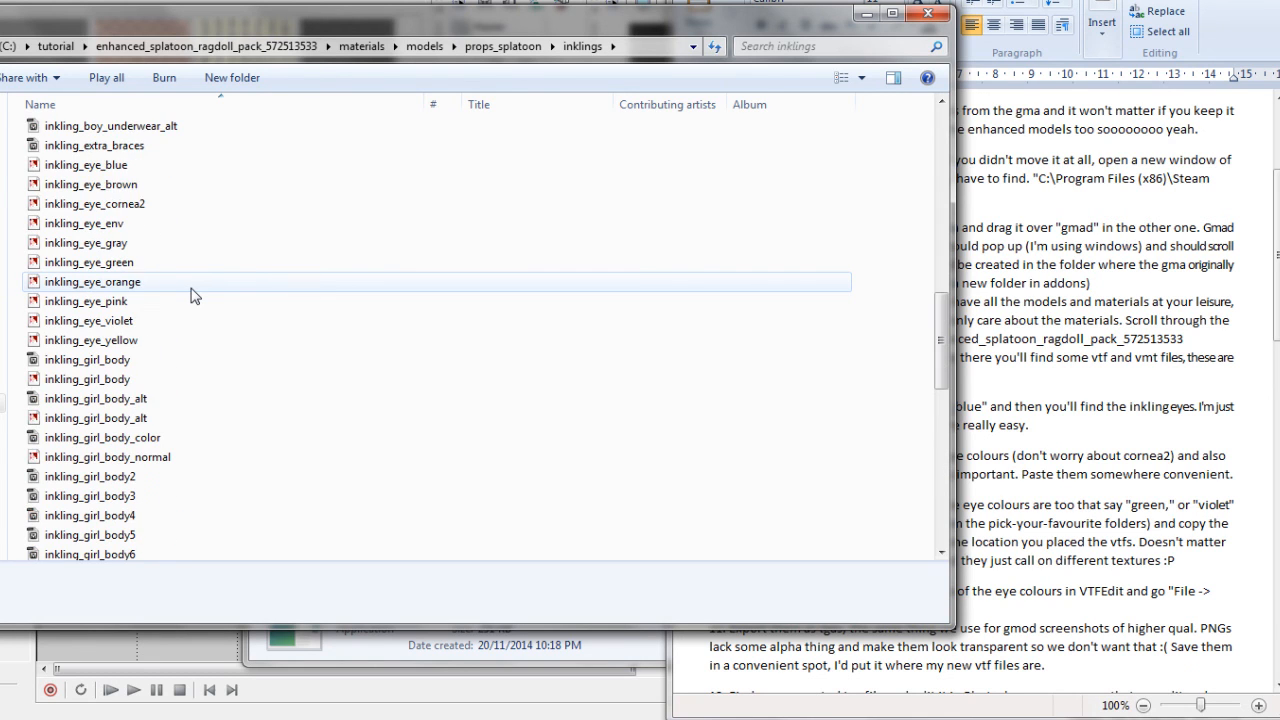
scroll(193, 295, up, 7)
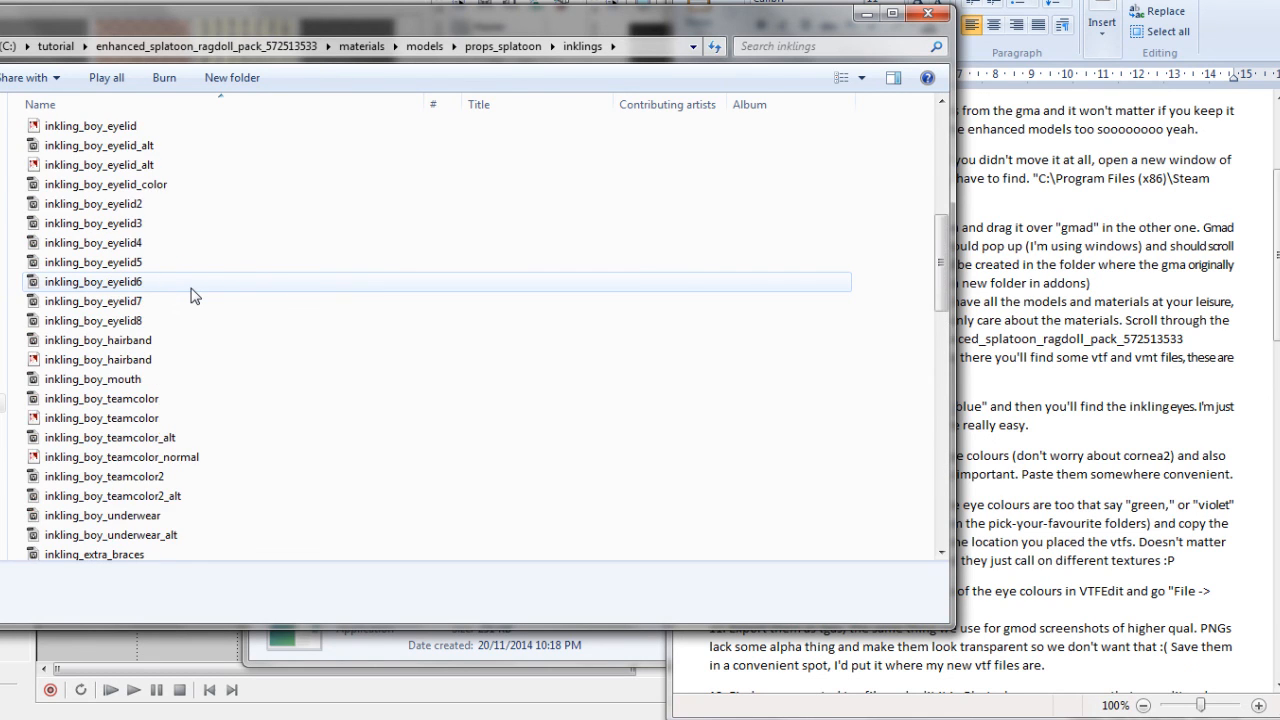
scroll(193, 295, up, 7)
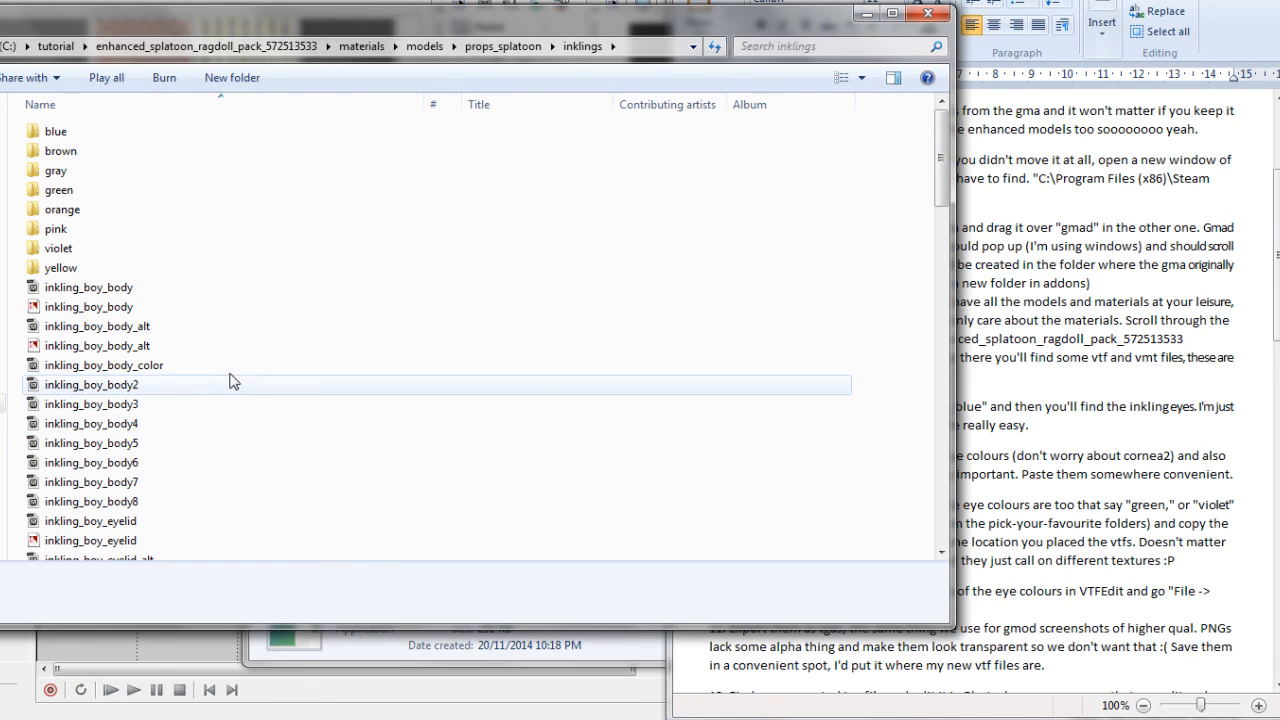
scroll(250, 360, down, 1)
scroll(252, 361, down, 7)
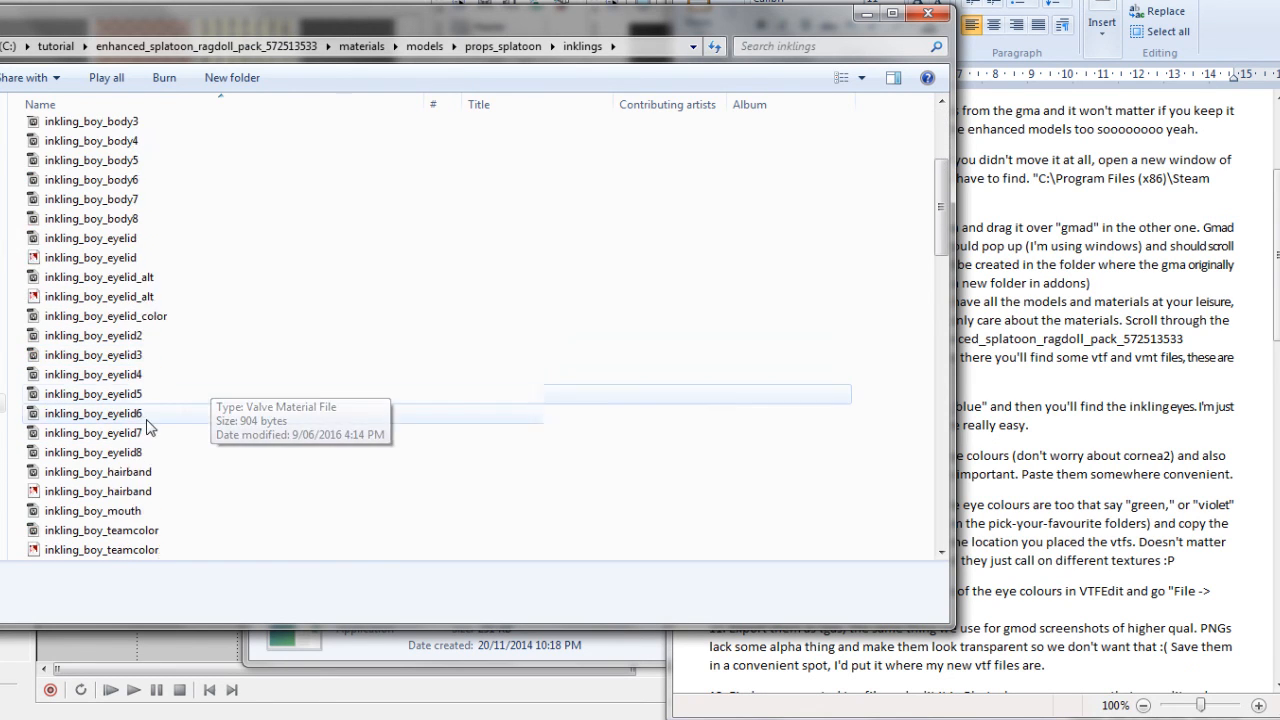
scroll(210, 400, down, 3)
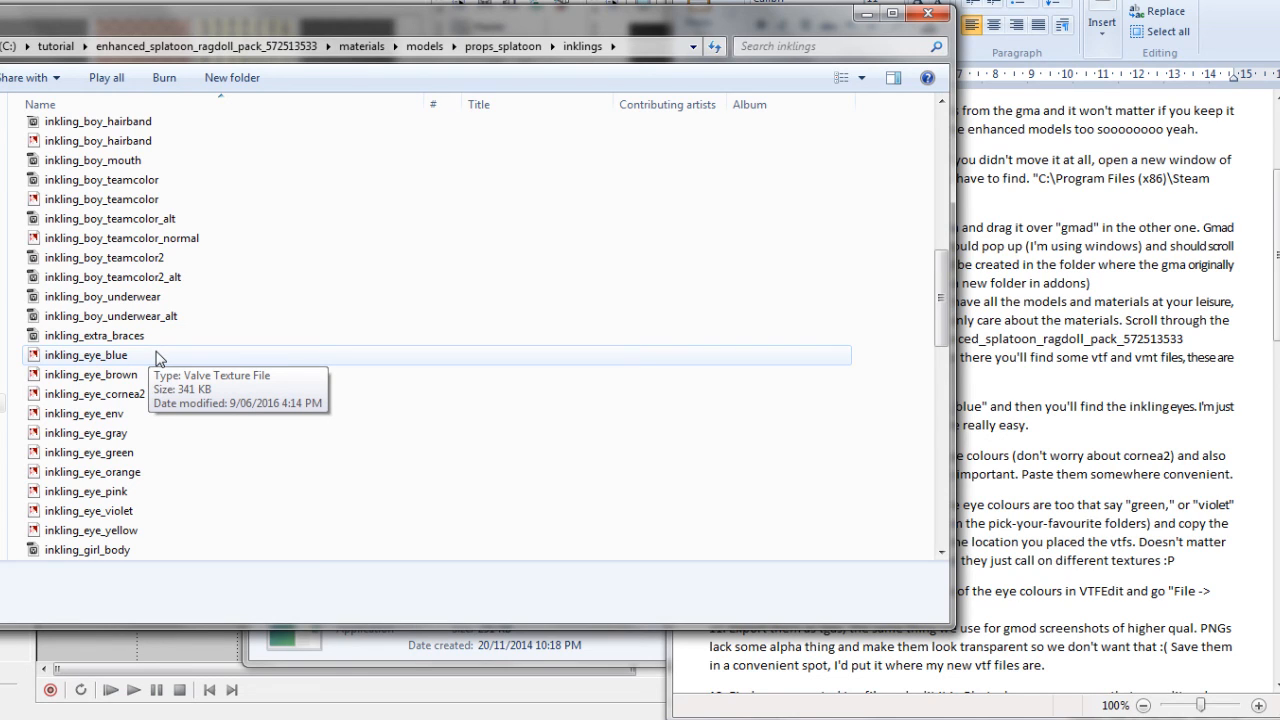
Select and copy the inkling_eye textures from blue through yellow, leaving out inkling_eye_cornea2
click(118, 357)
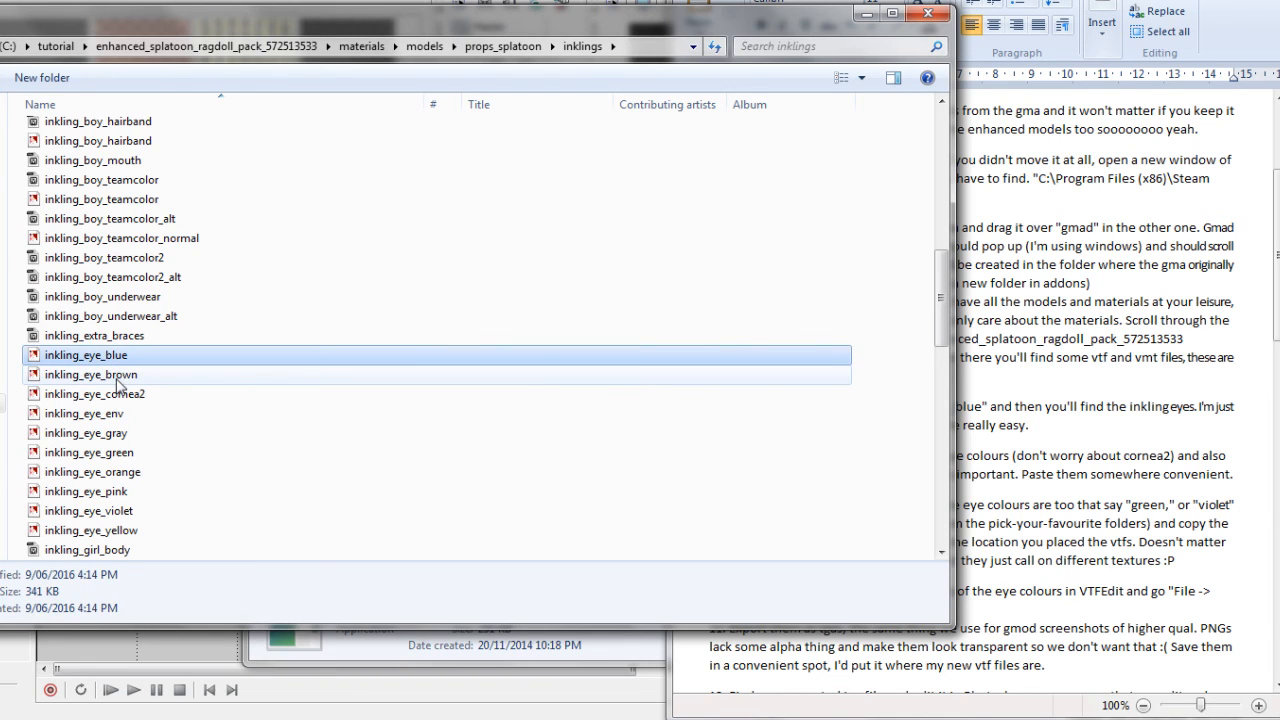
click(118, 413)
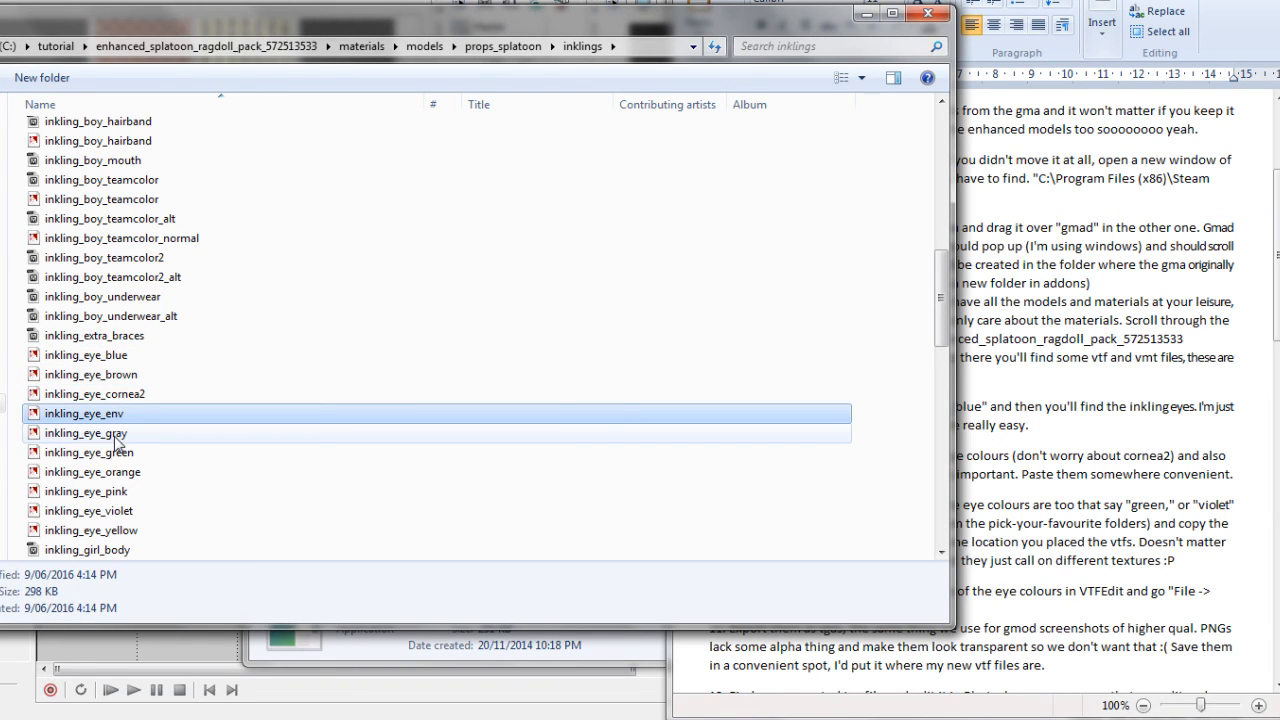
click(115, 436)
click(115, 453)
click(106, 415)
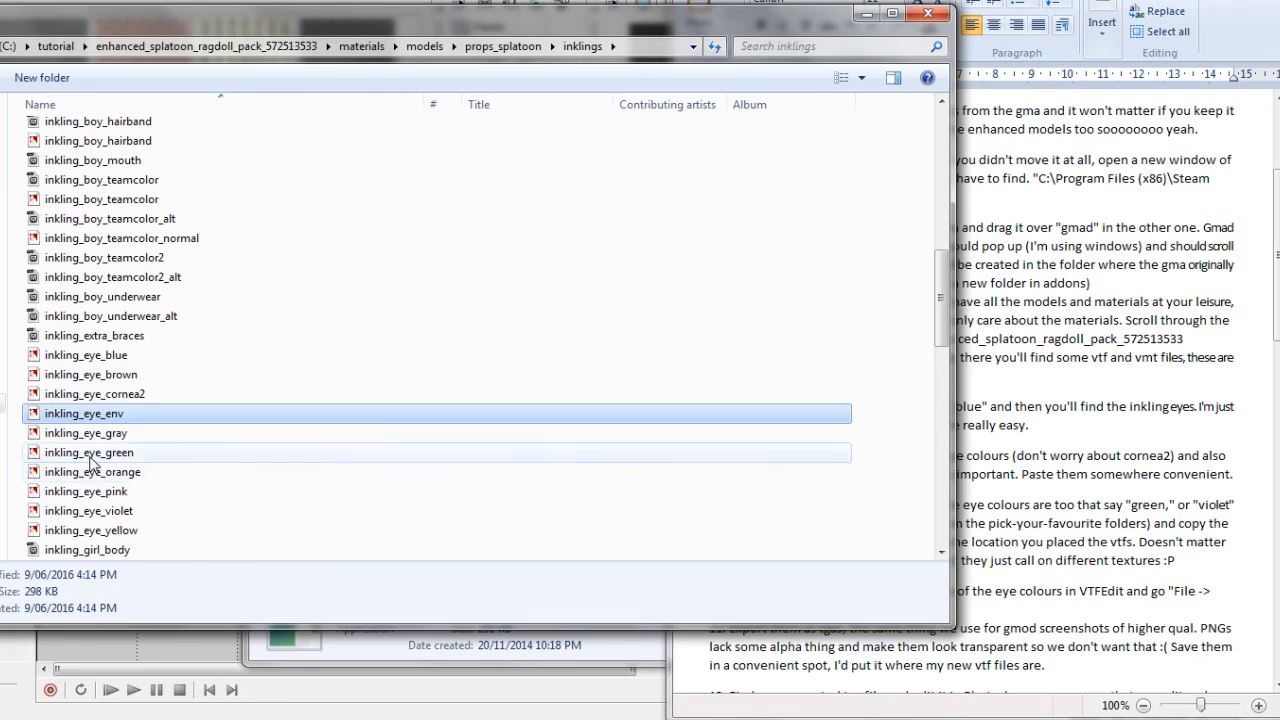
click(92, 456)
click(100, 394)
click(113, 415)
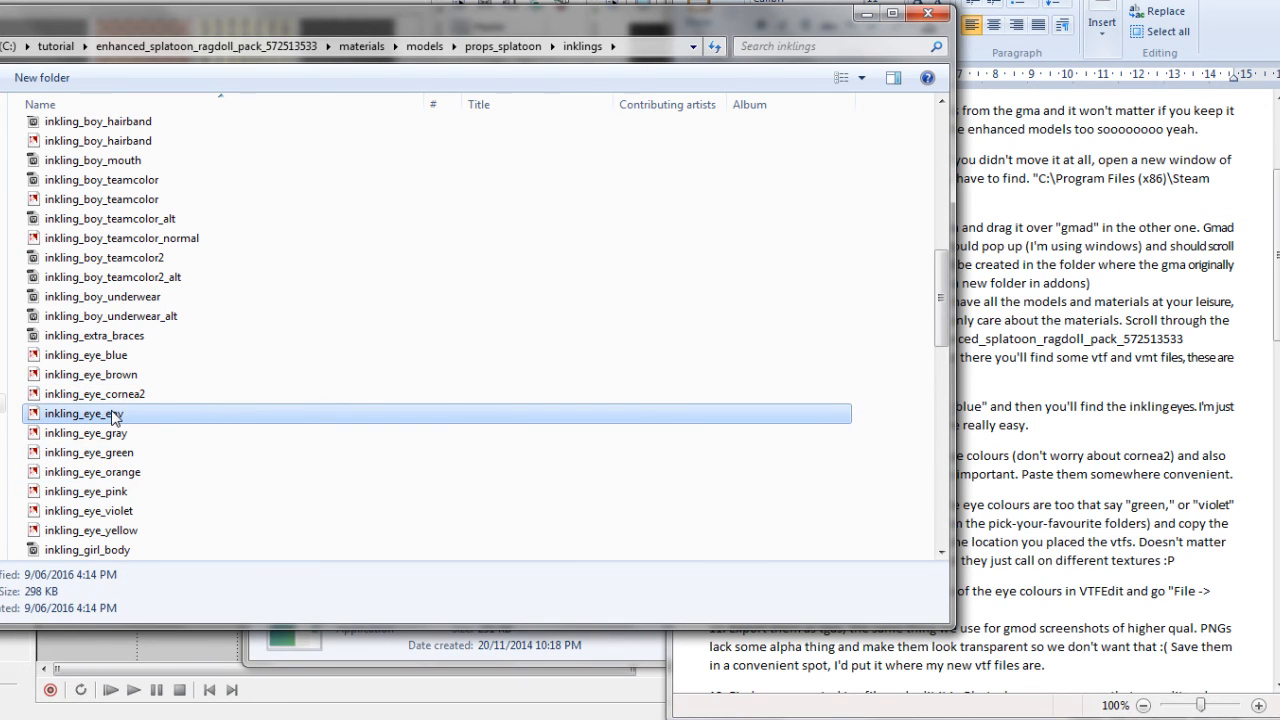
click(114, 472)
click(100, 453)
click(100, 436)
click(102, 455)
click(104, 473)
click(104, 492)
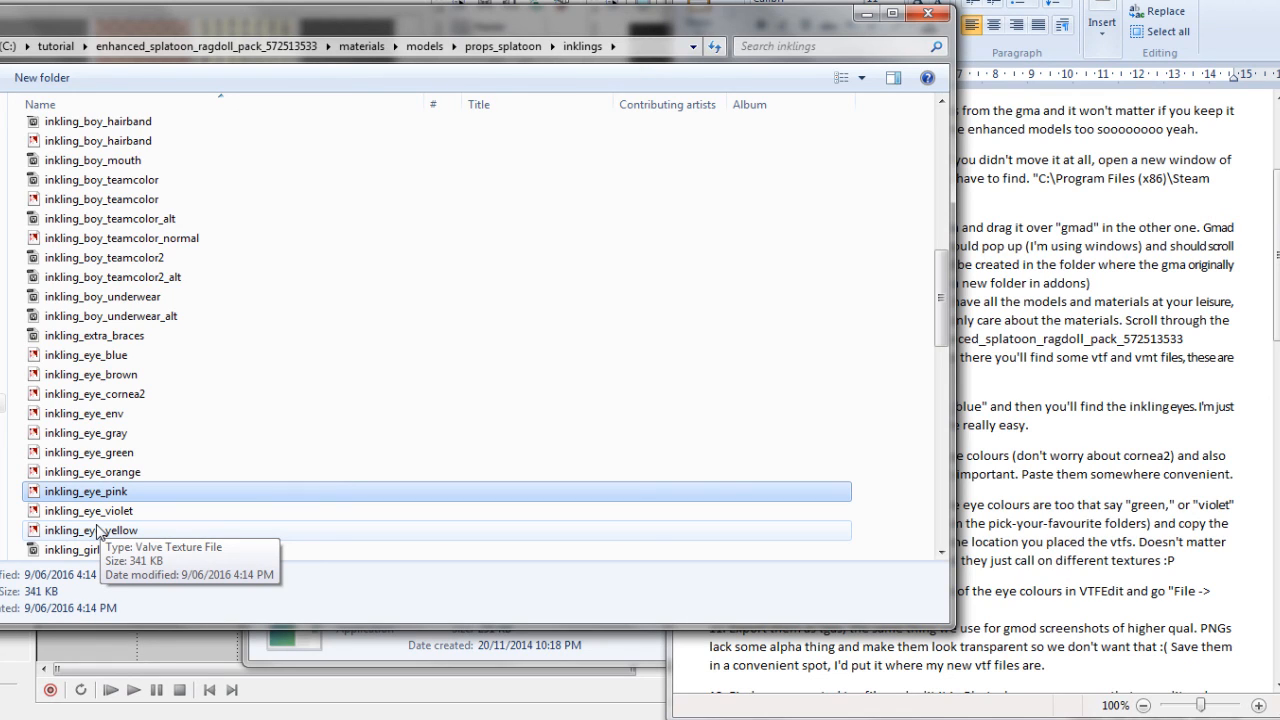
click(103, 533)
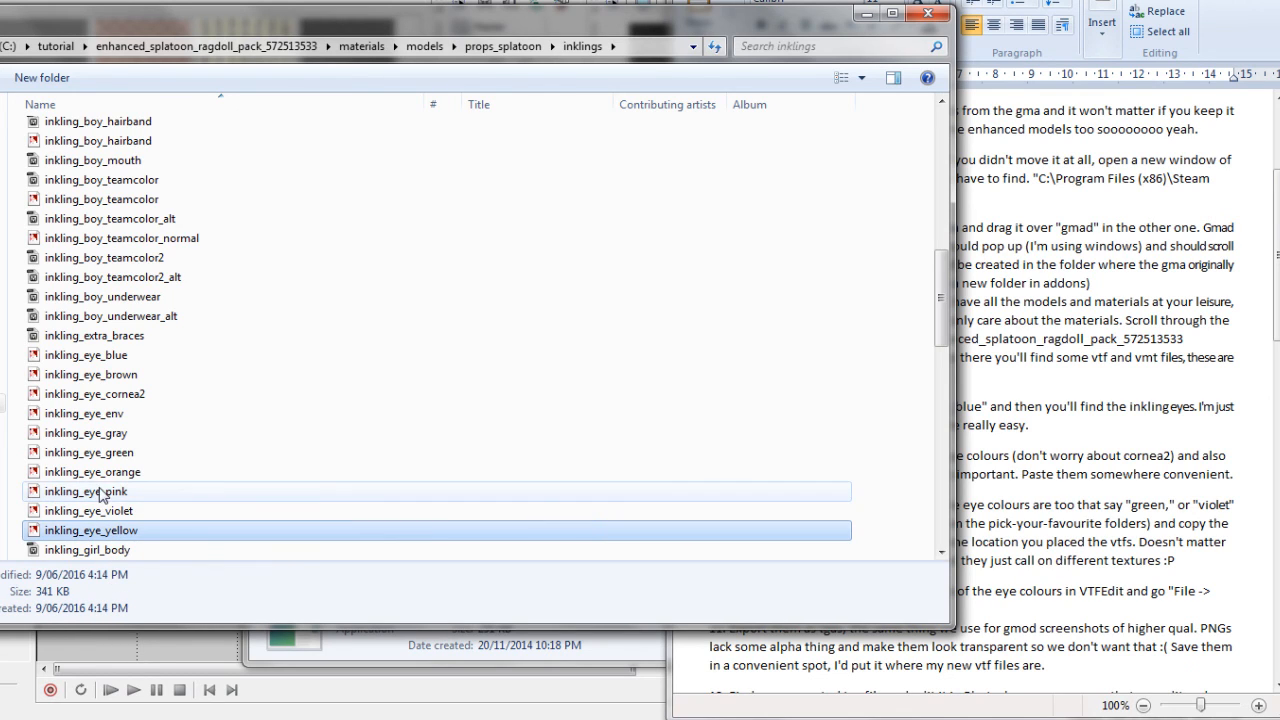
shift+click(86, 360)
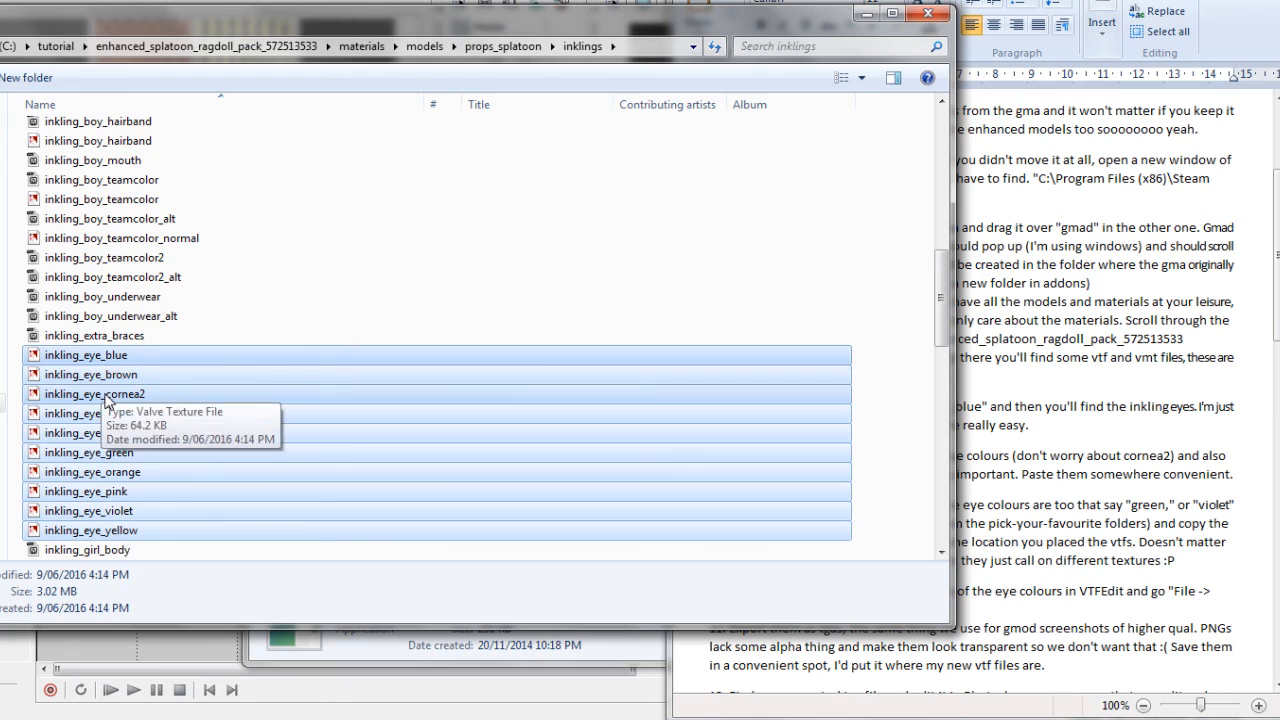
ctrl+click(110, 394)
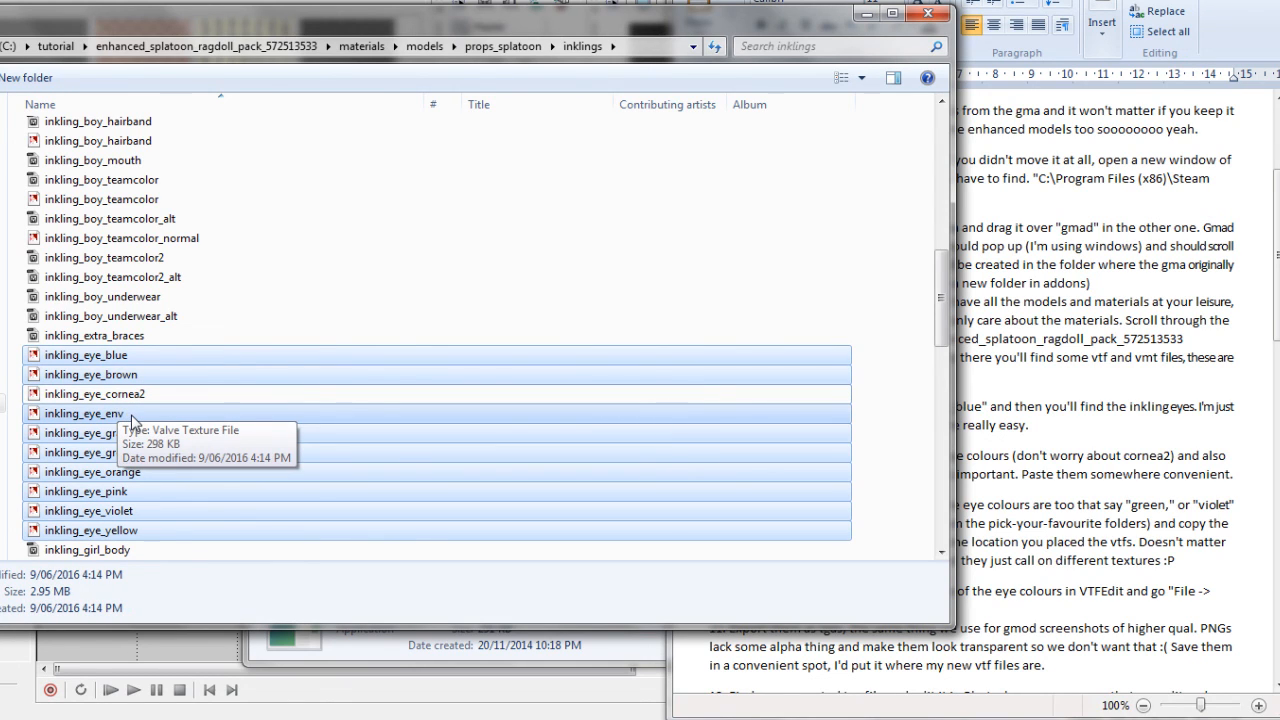
right_click(124, 415)
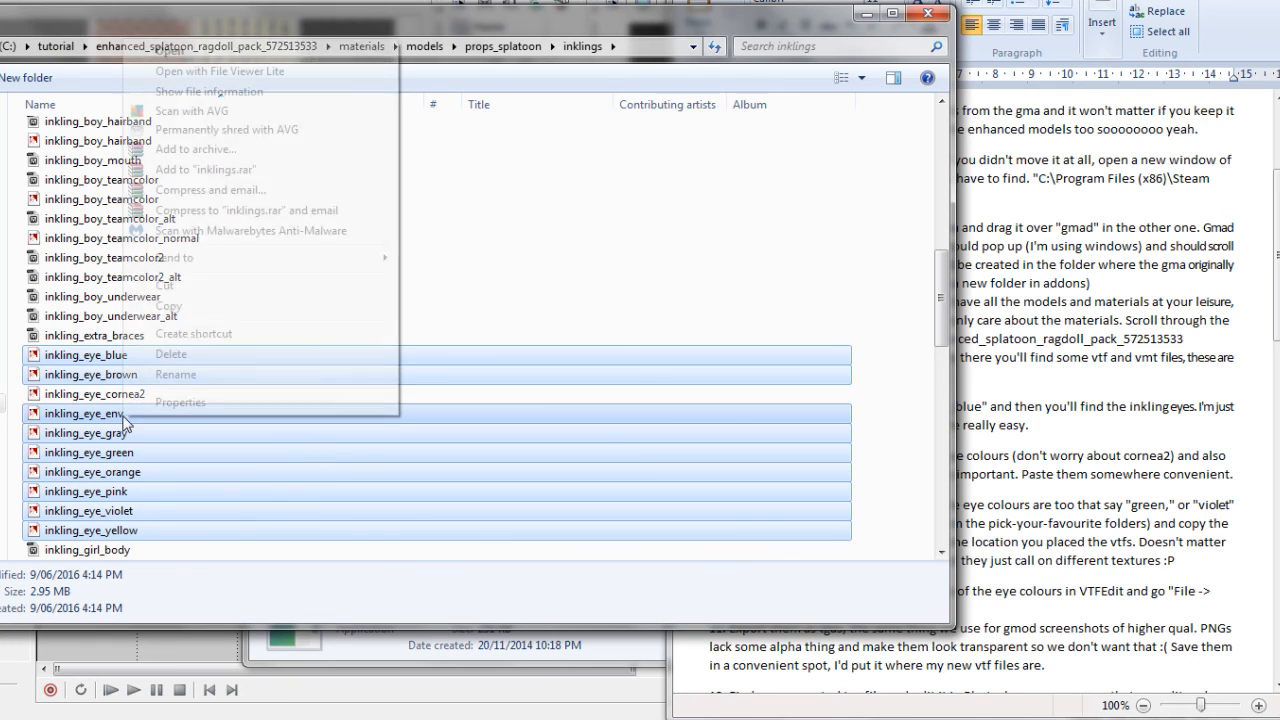
click(198, 316)
Paste the nine copied eye textures into the tutorial folder on C:
click(4, 718)
click(72, 658)
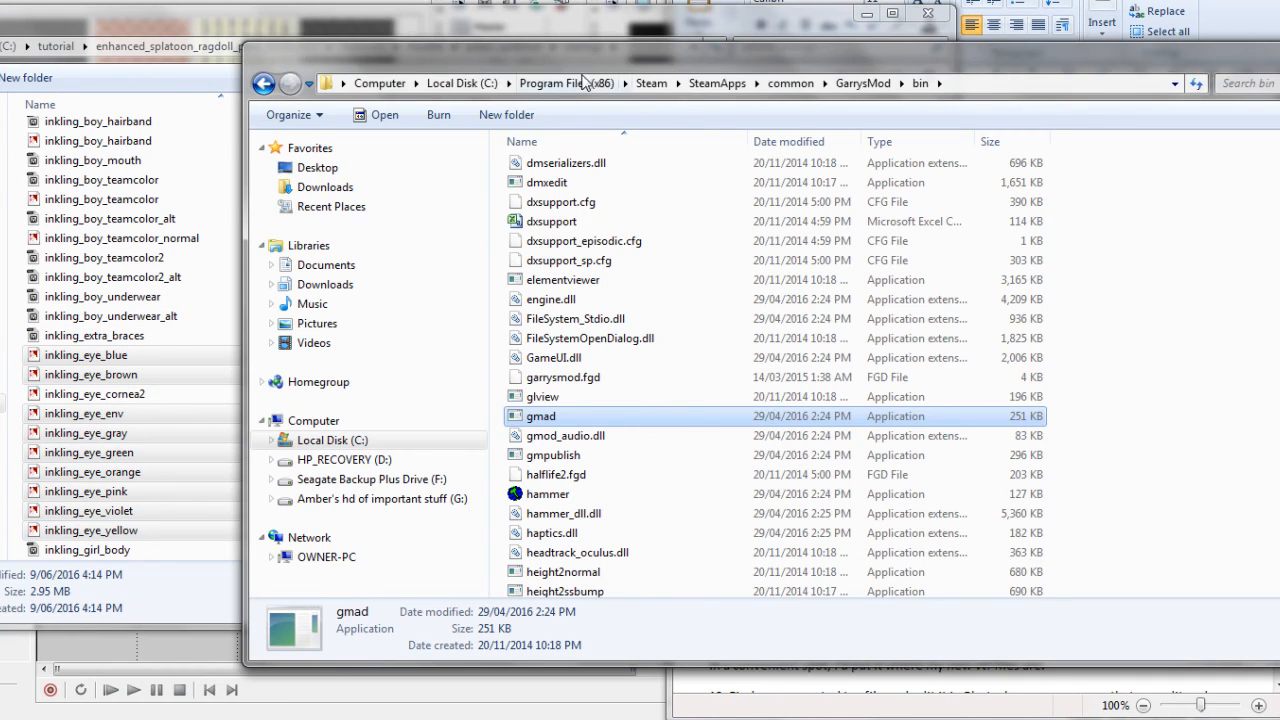
click(462, 83)
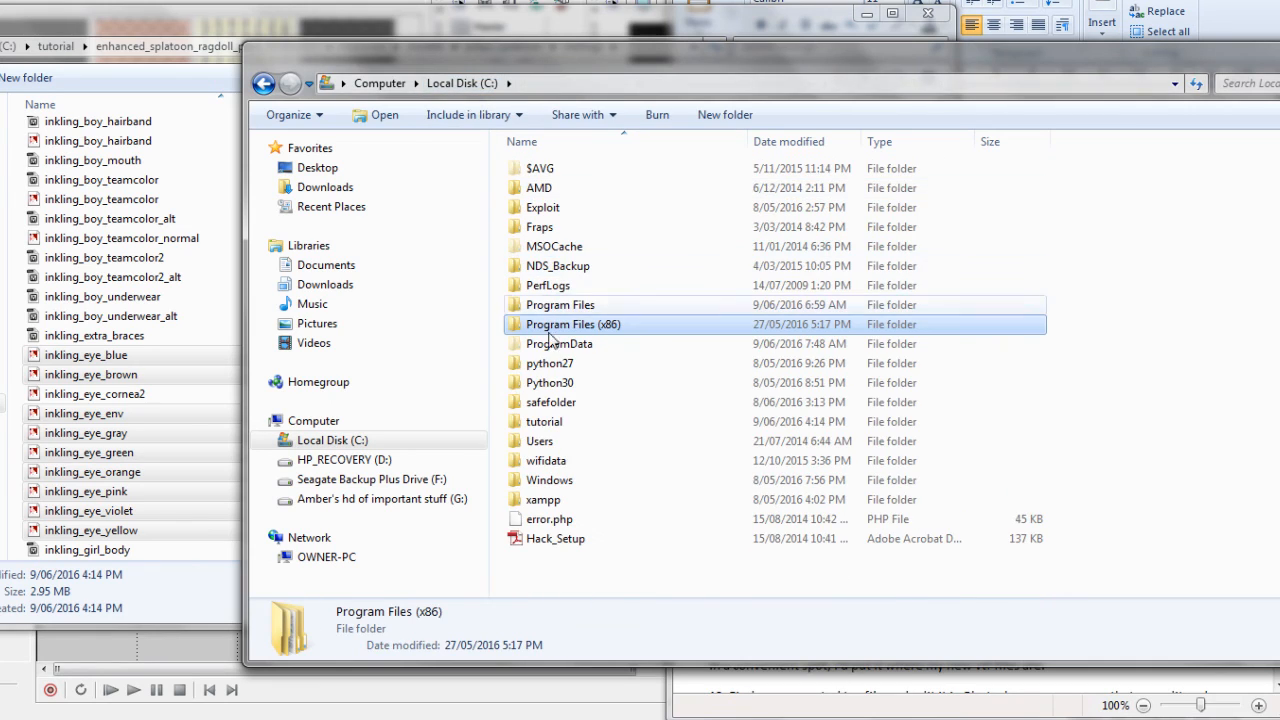
double_click(545, 416)
right_click(612, 284)
click(634, 432)
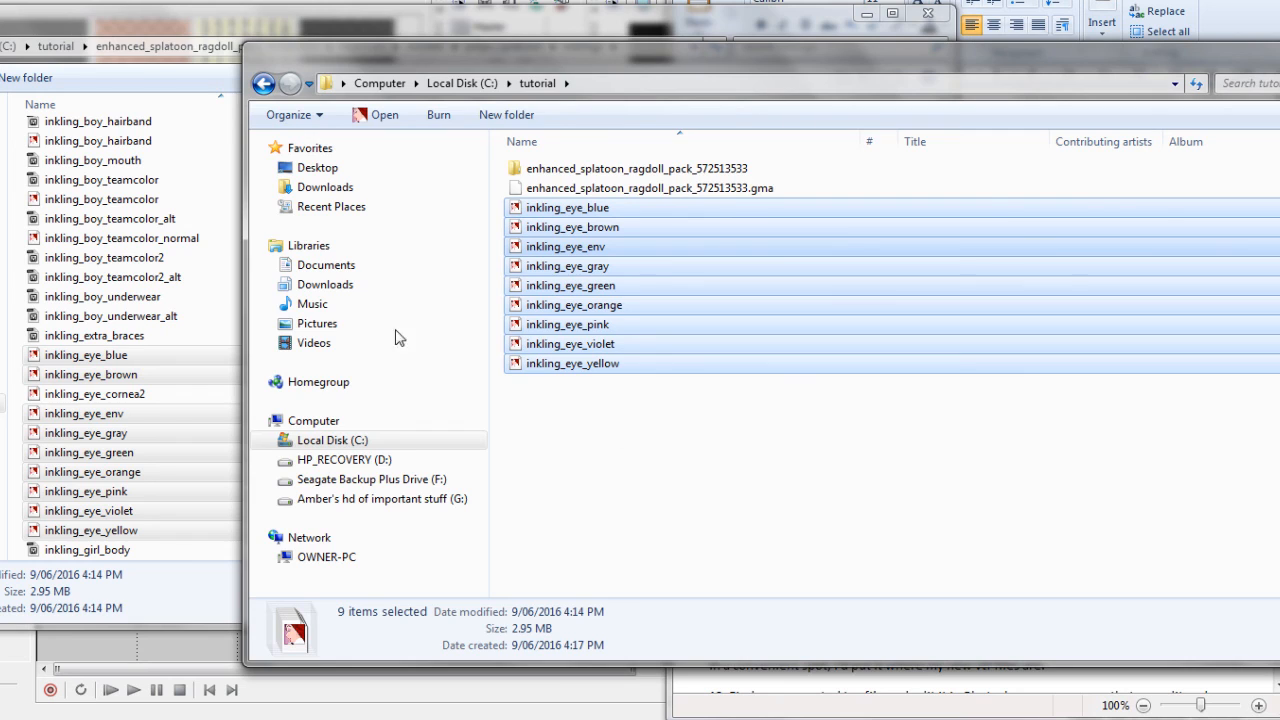
In the inklings green folder, select eyeball_l and eyeball_r for copying
click(166, 214)
scroll(157, 234, up, 10)
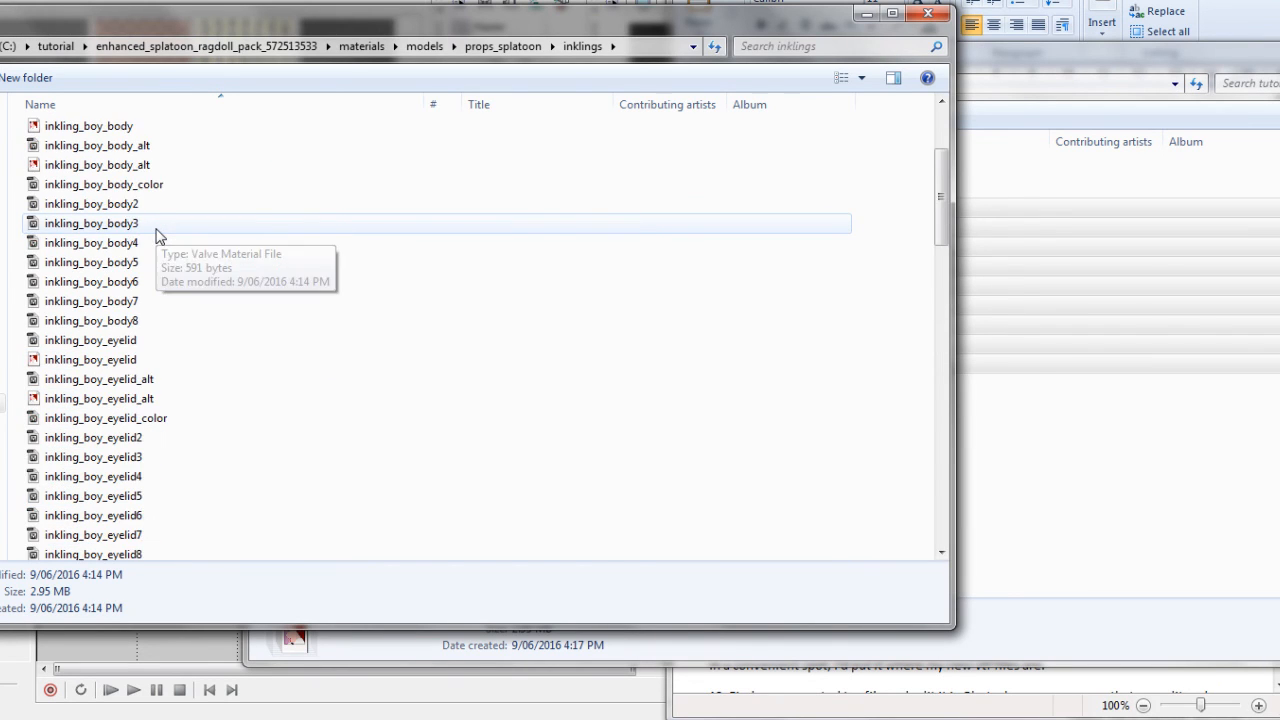
scroll(157, 236, up, 3)
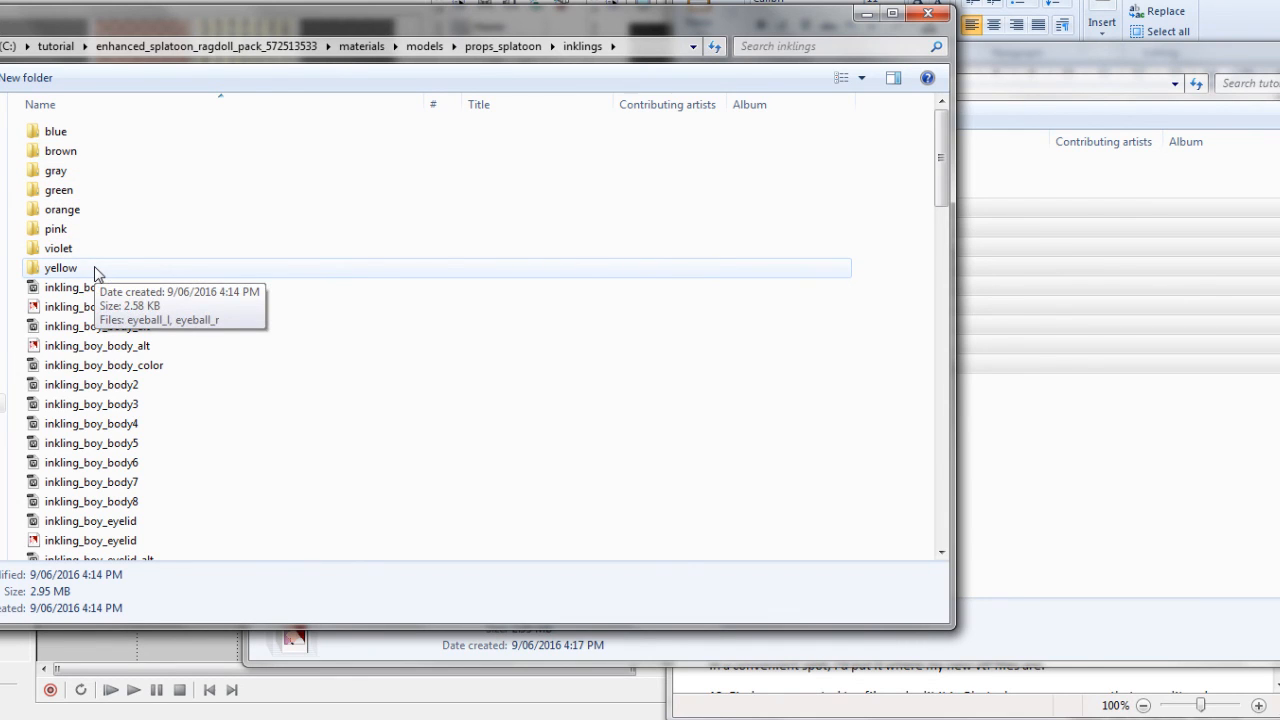
double_click(58, 190)
click(62, 131)
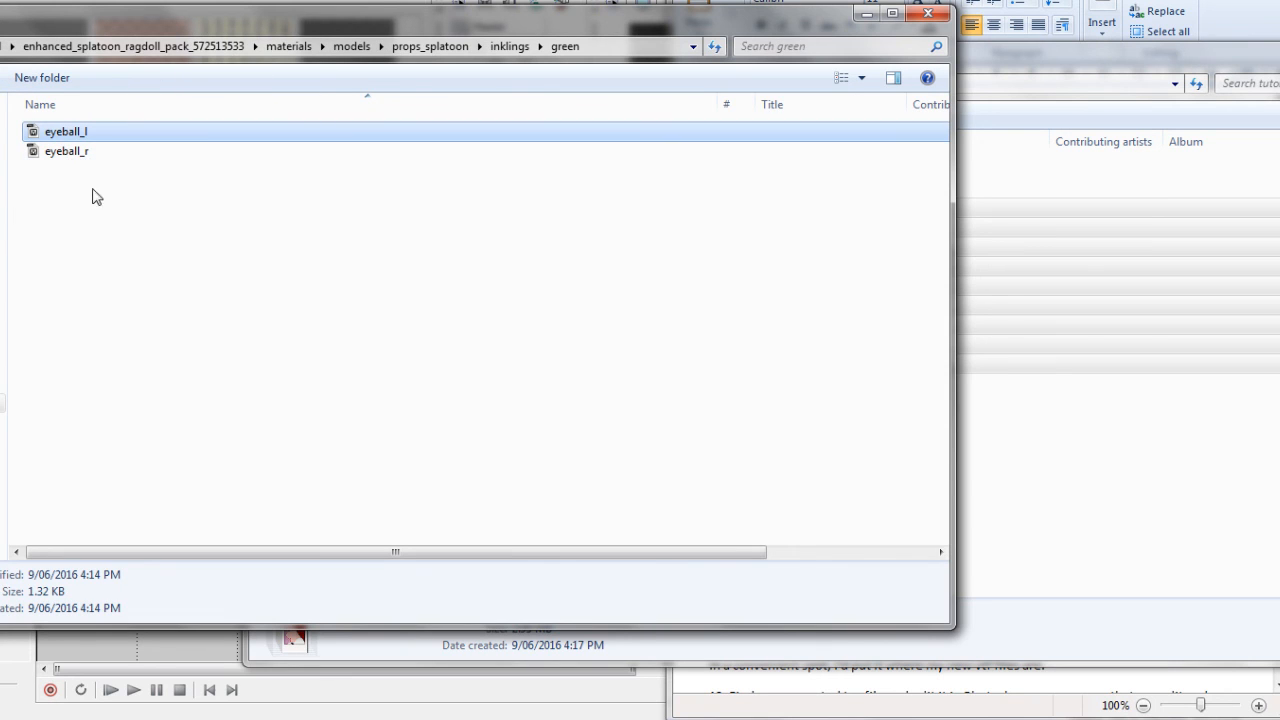
shift+click(70, 152)
right_click(66, 143)
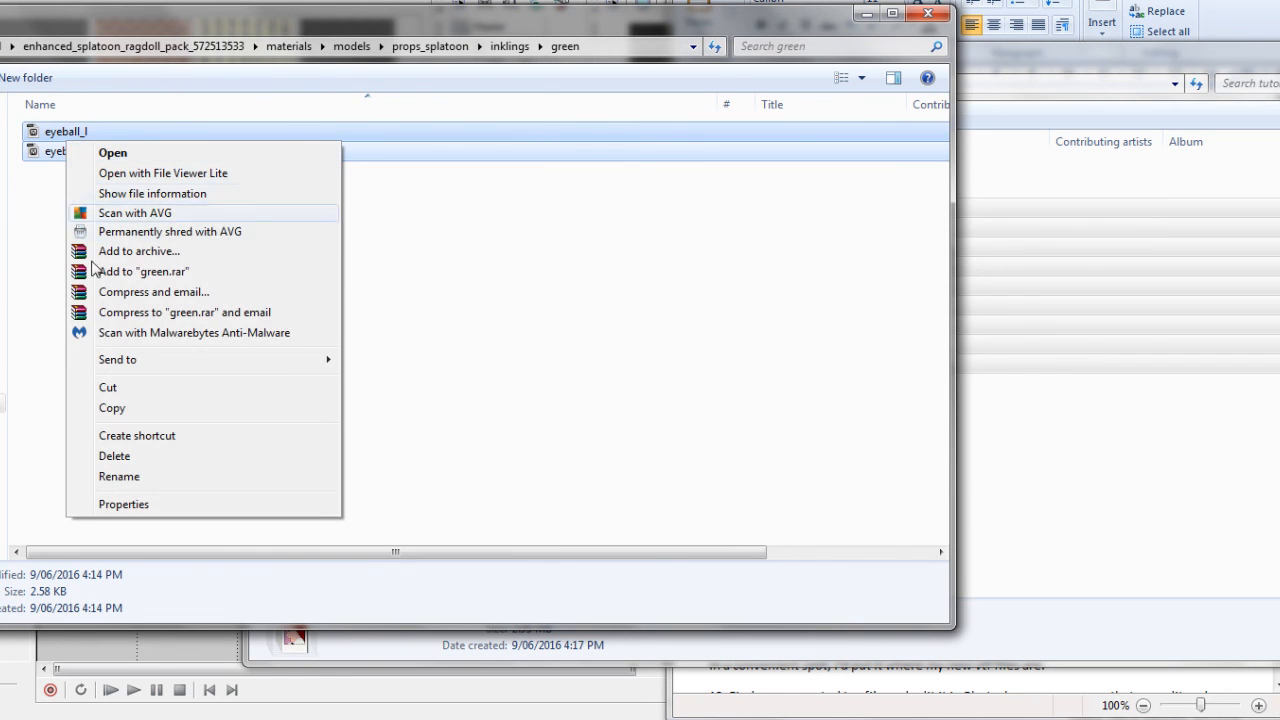
Paste the two eyeball files into tutorial, then select the inkling_eye_green texture
click(1004, 492)
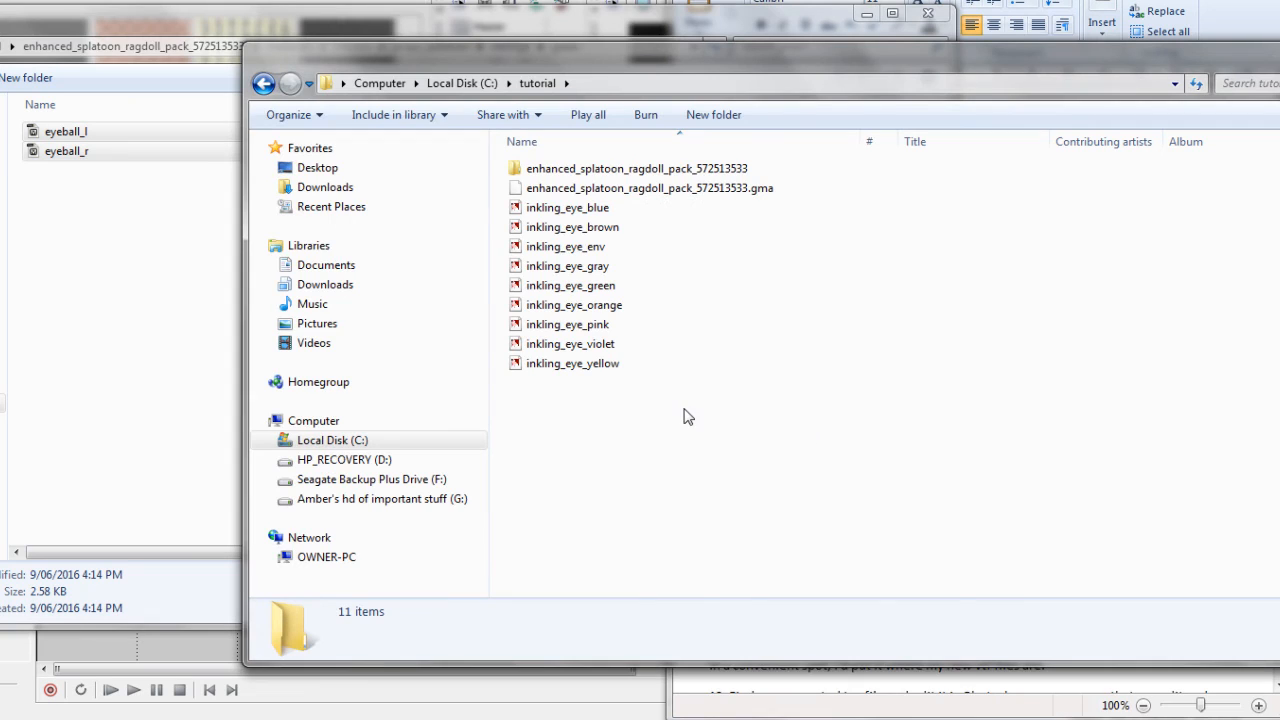
right_click(688, 417)
click(726, 563)
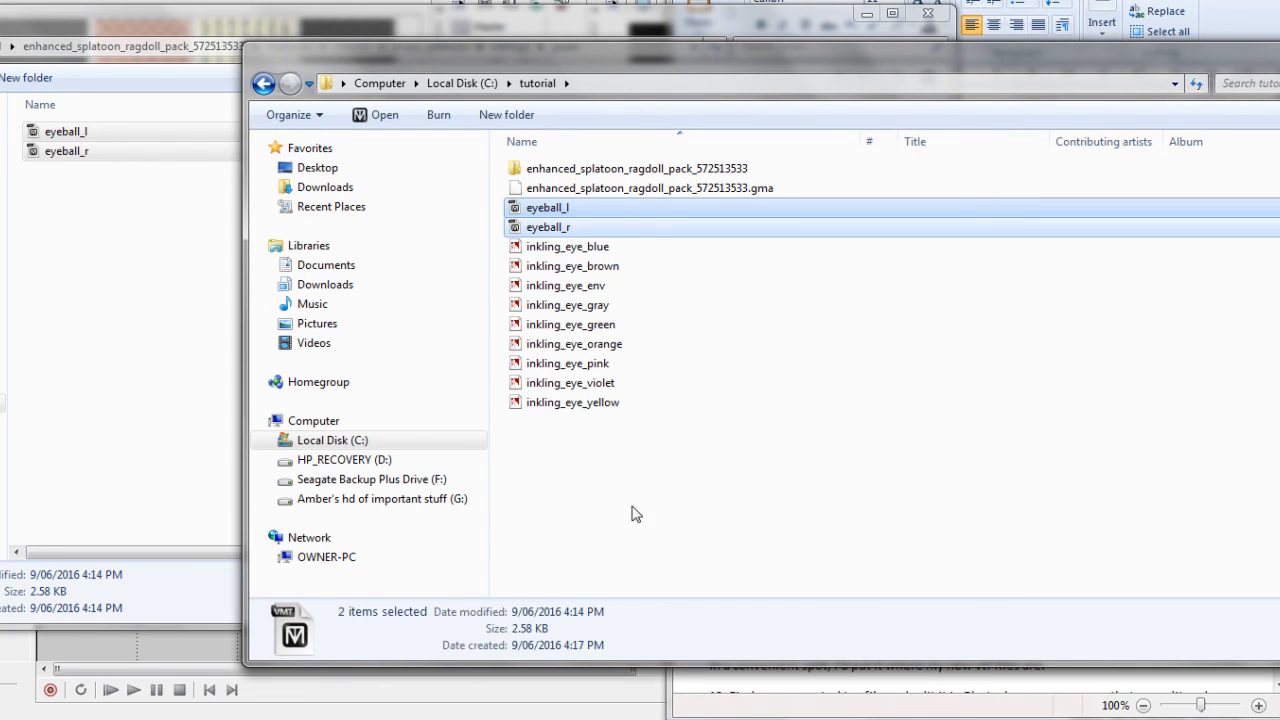
click(597, 501)
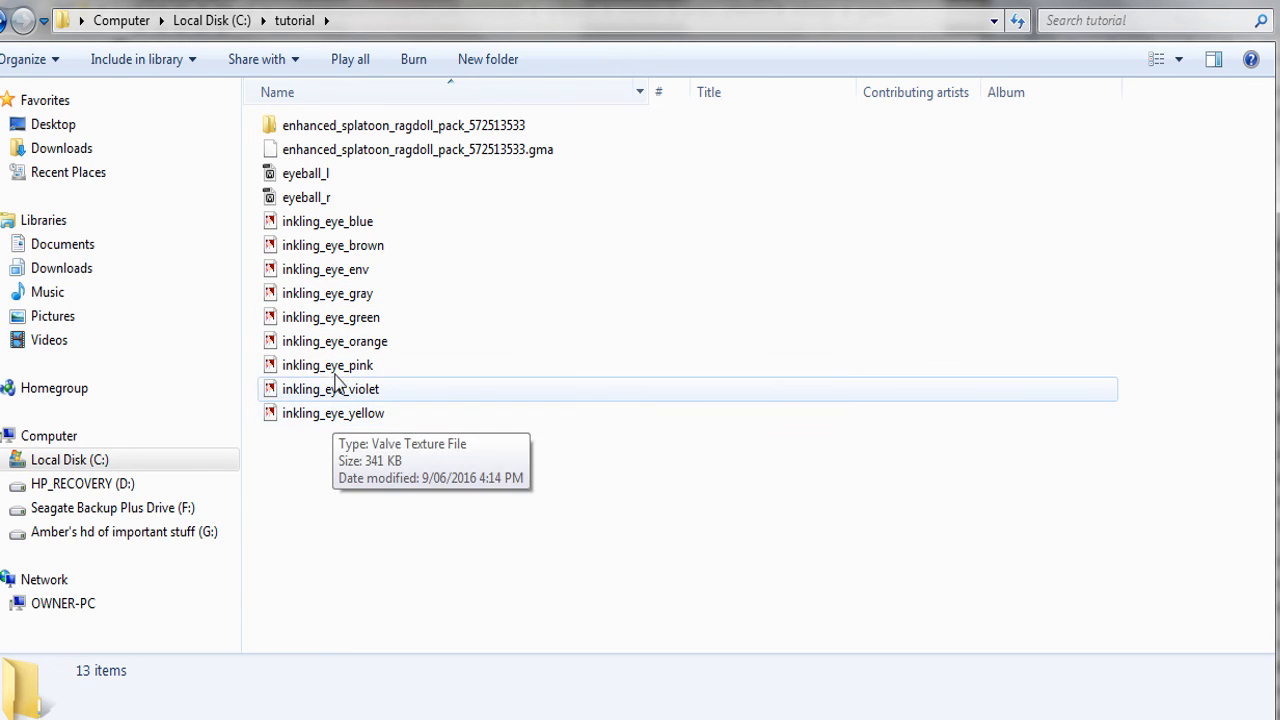
click(358, 325)
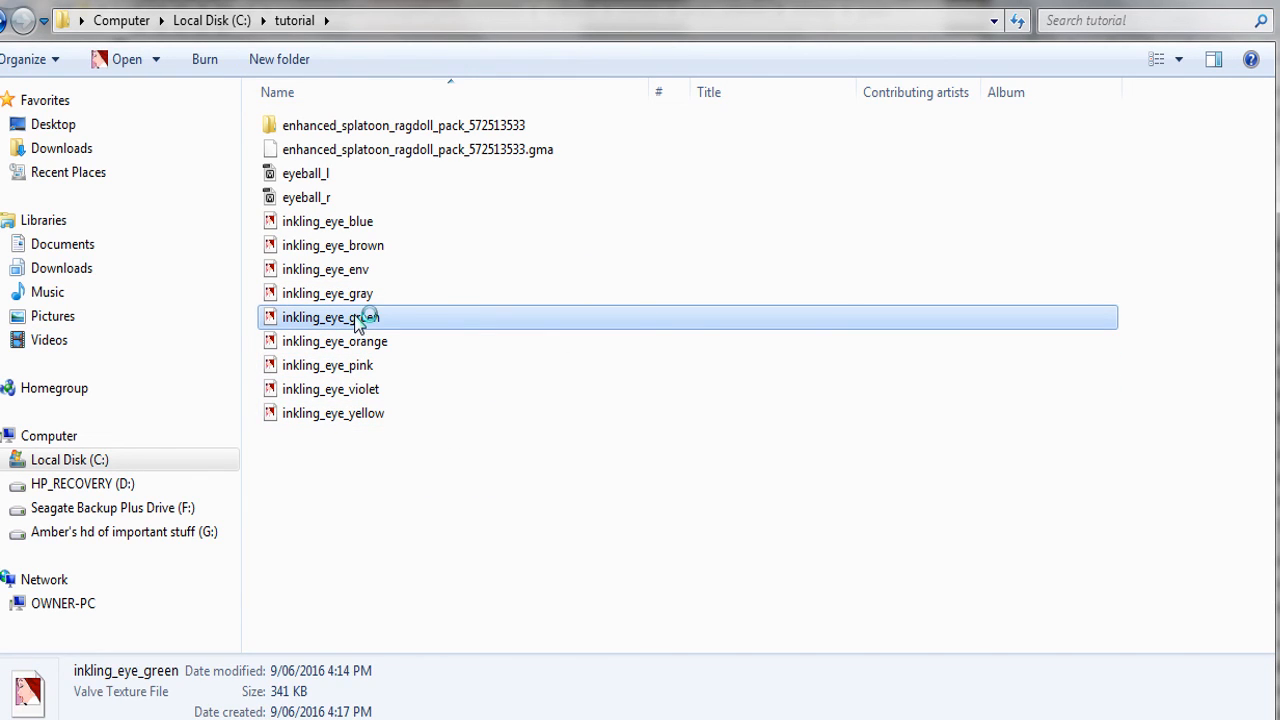
Open inkling_eye_green.vtf in VTFEdit to show its teal iris, then pull down the File menu
double_click(372, 325)
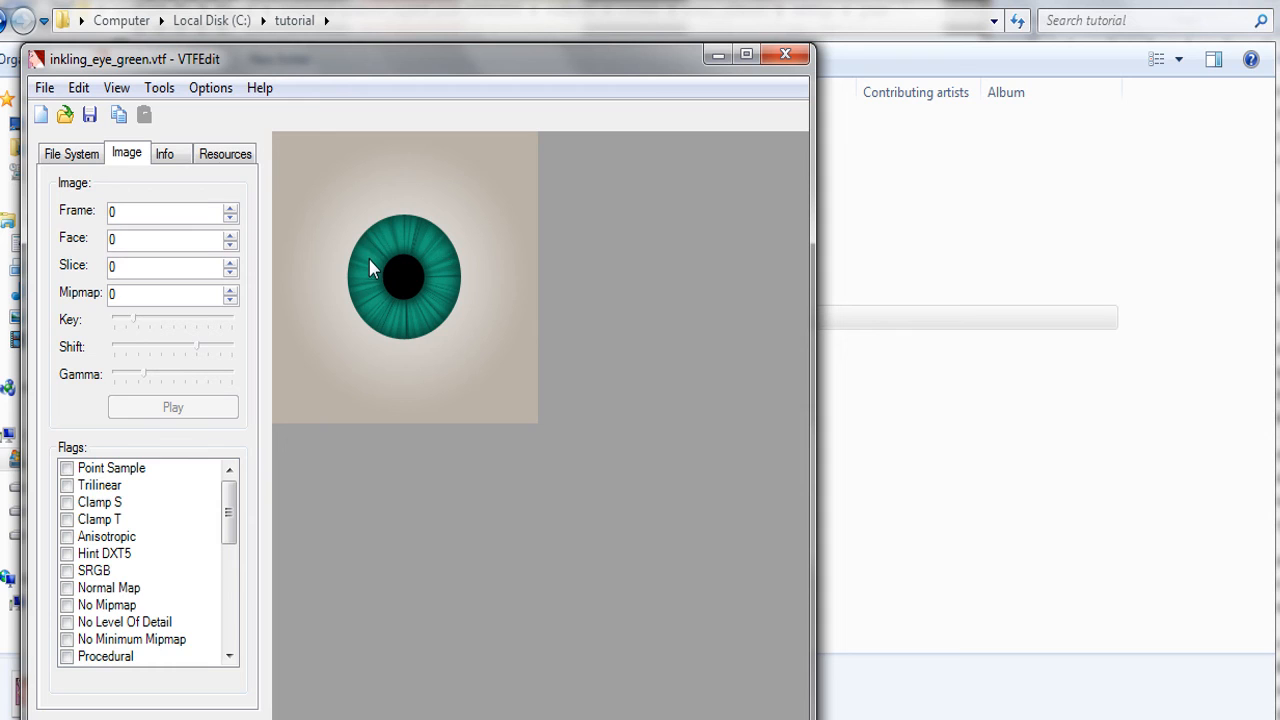
click(45, 89)
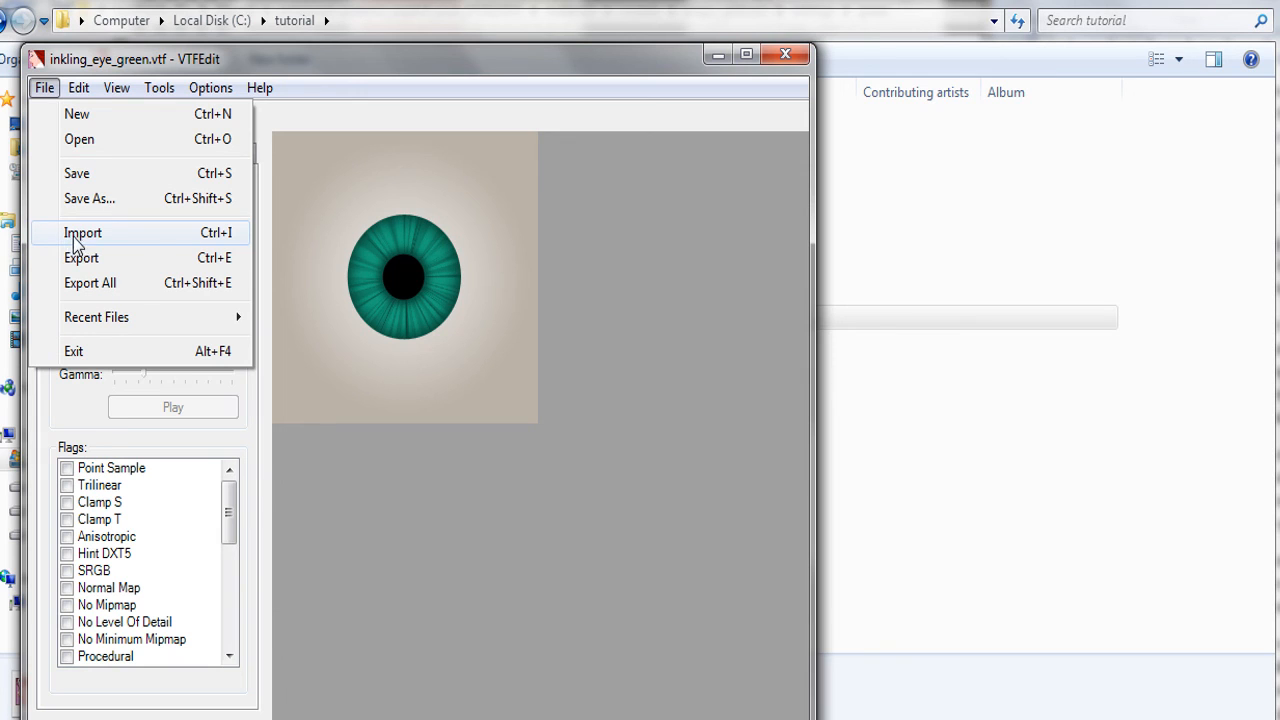
Export the VTF texture to the C:\tutorial folder as inkling_eye_green.tga, keeping TGA Files format
click(82, 259)
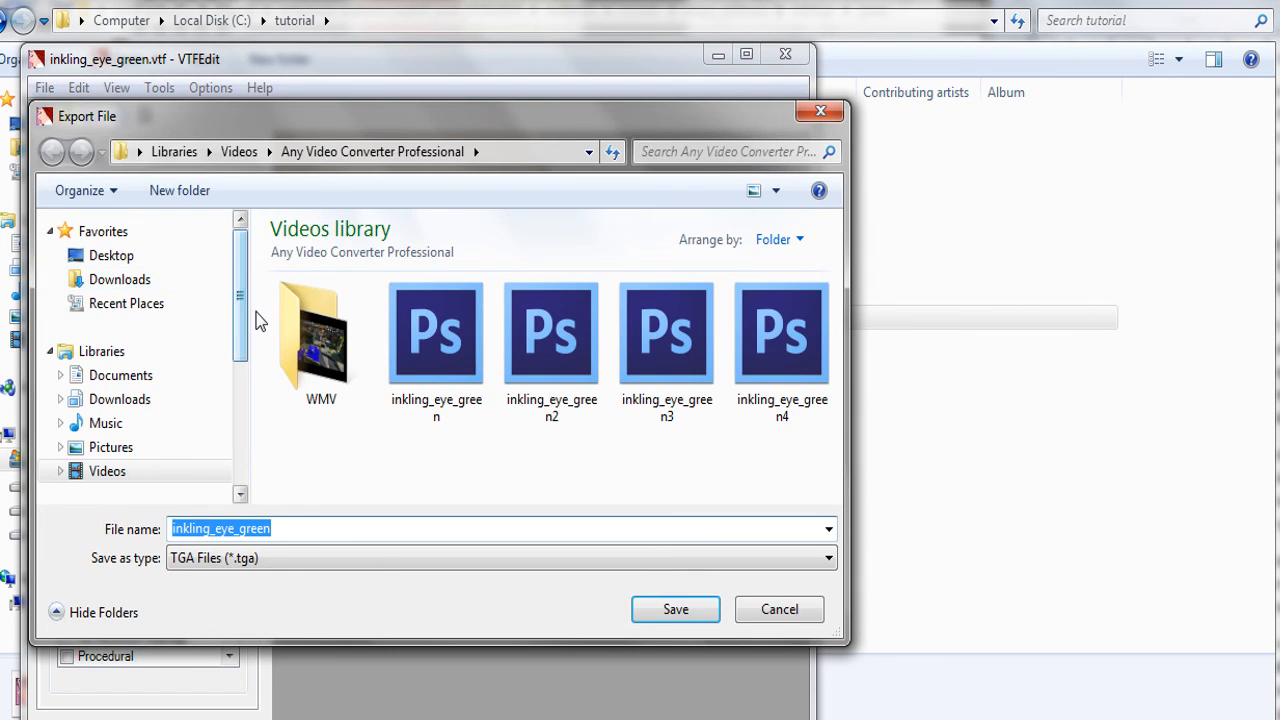
drag(238, 288, 238, 389)
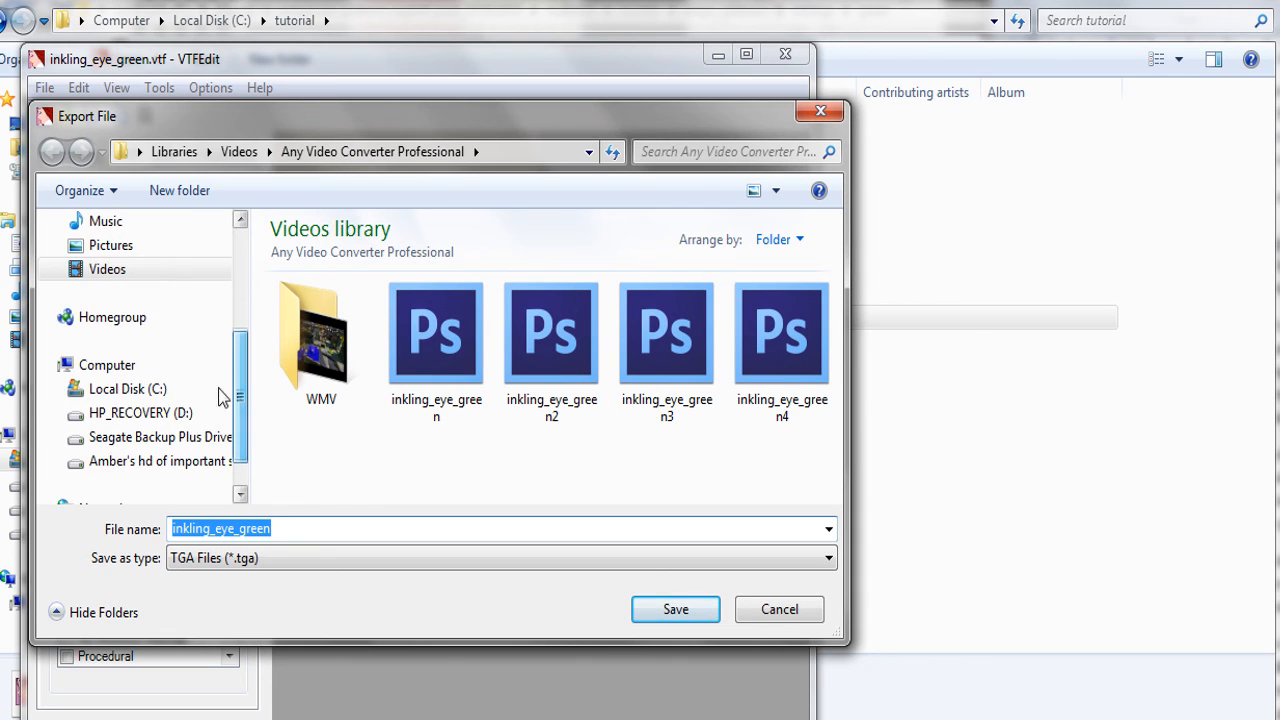
click(140, 377)
drag(243, 320, 240, 425)
click(127, 414)
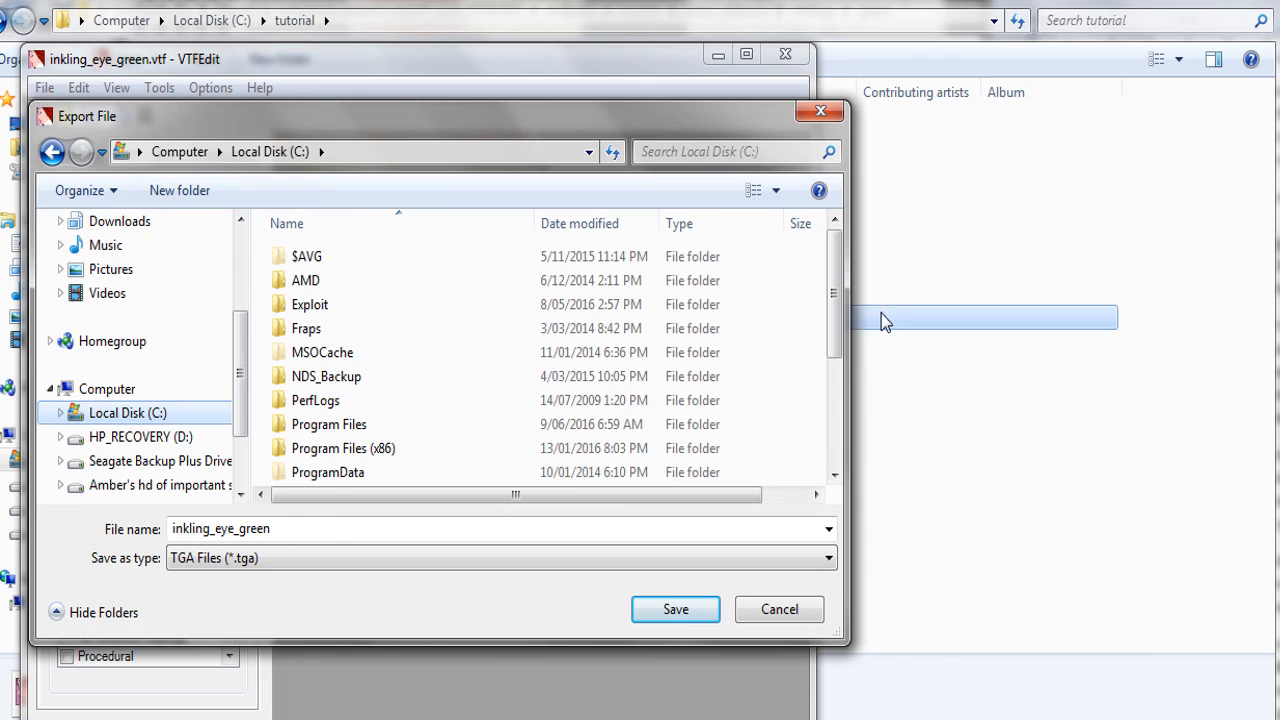
scroll(830, 320, down, 2)
double_click(300, 466)
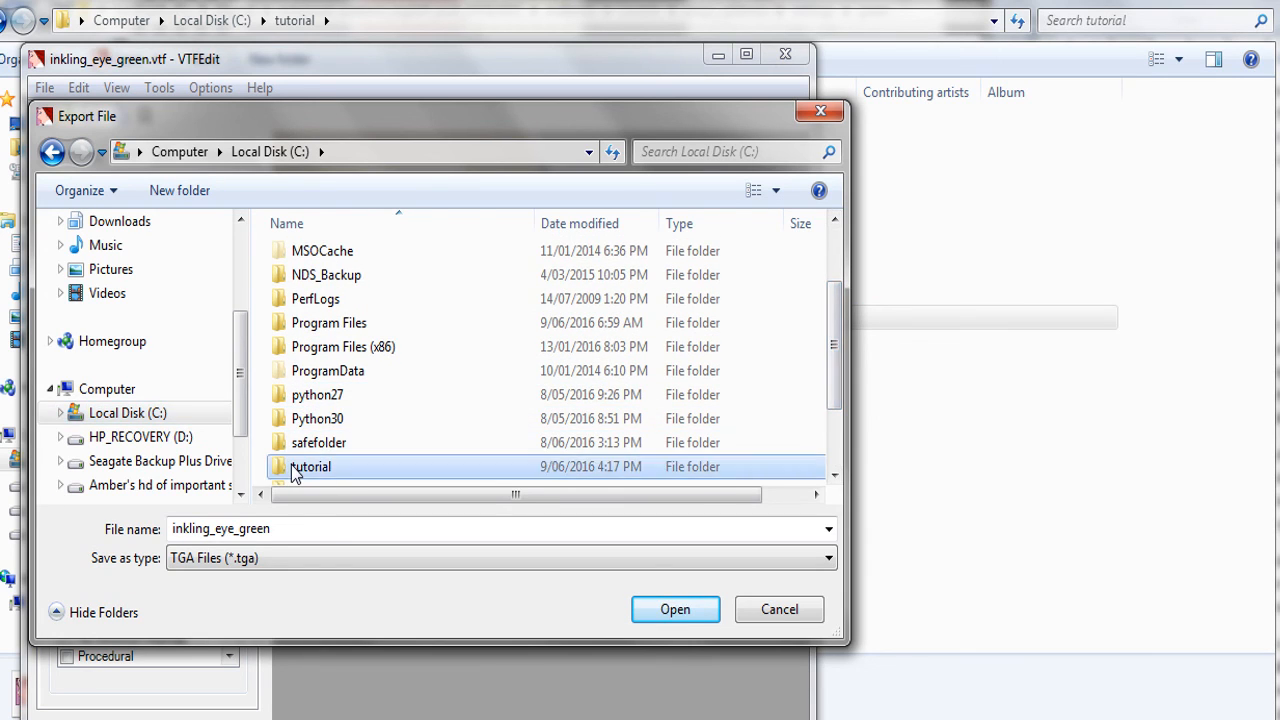
click(285, 559)
click(285, 559)
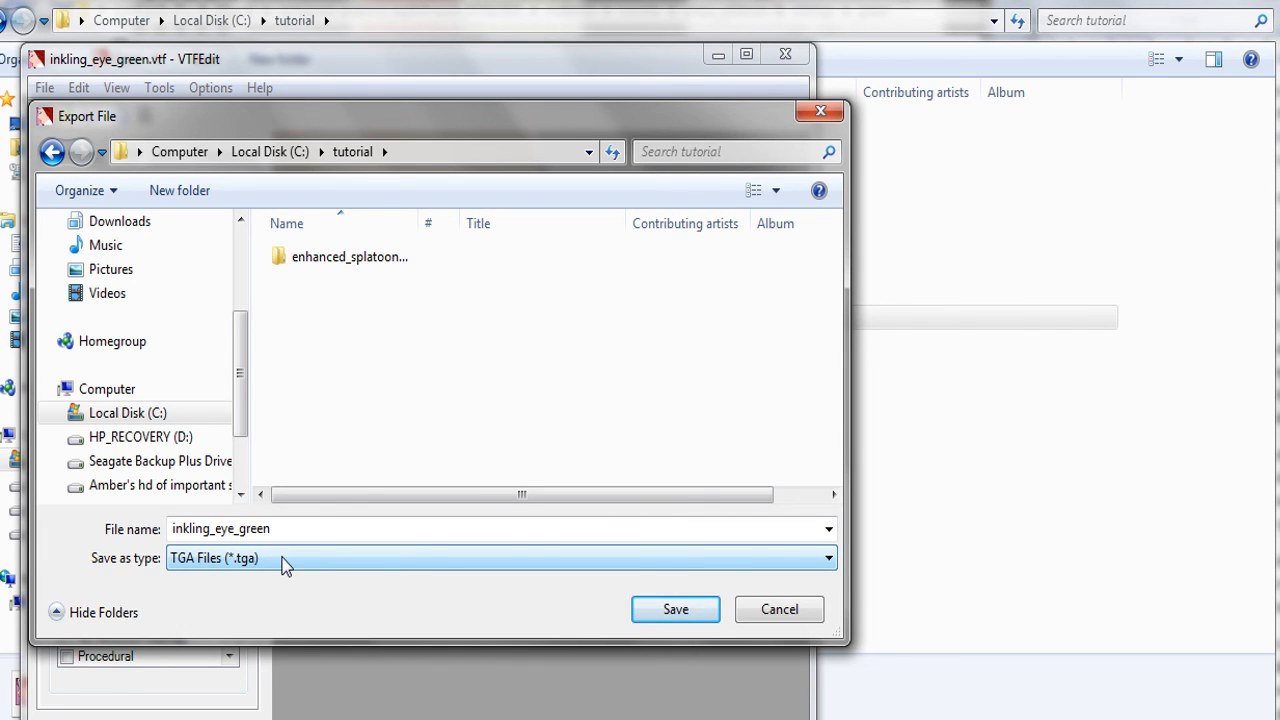
click(285, 562)
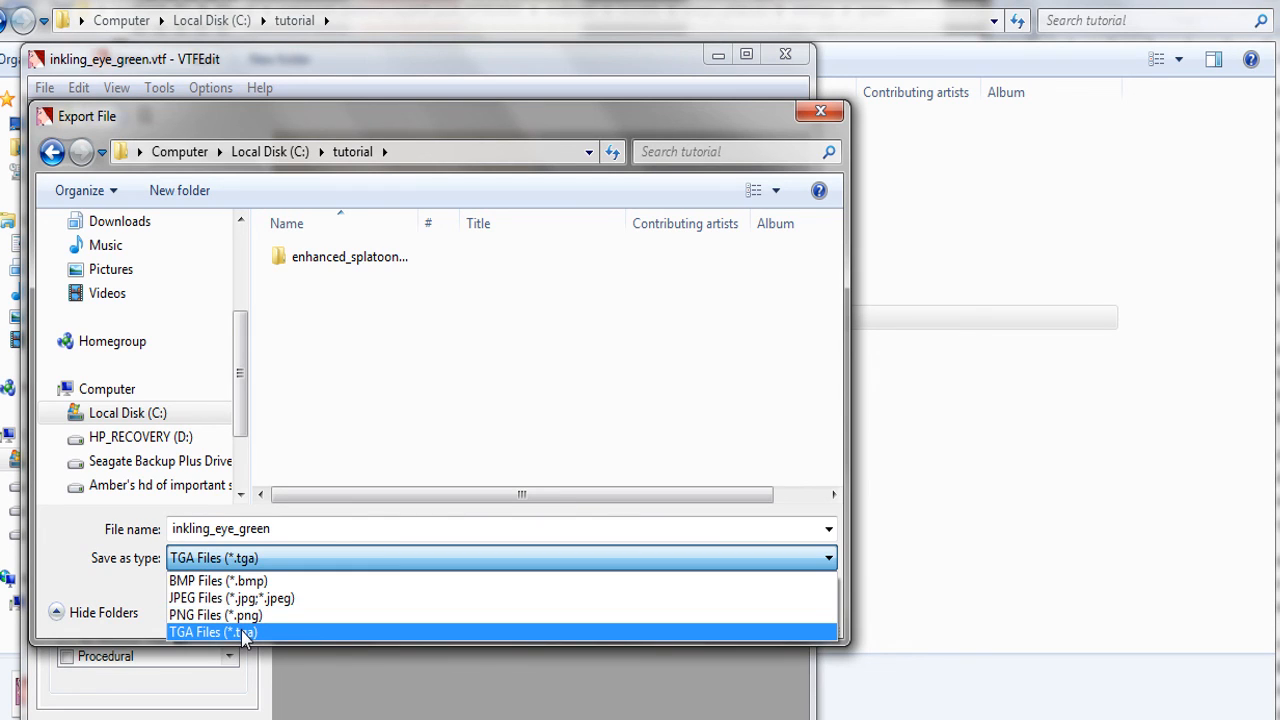
click(241, 630)
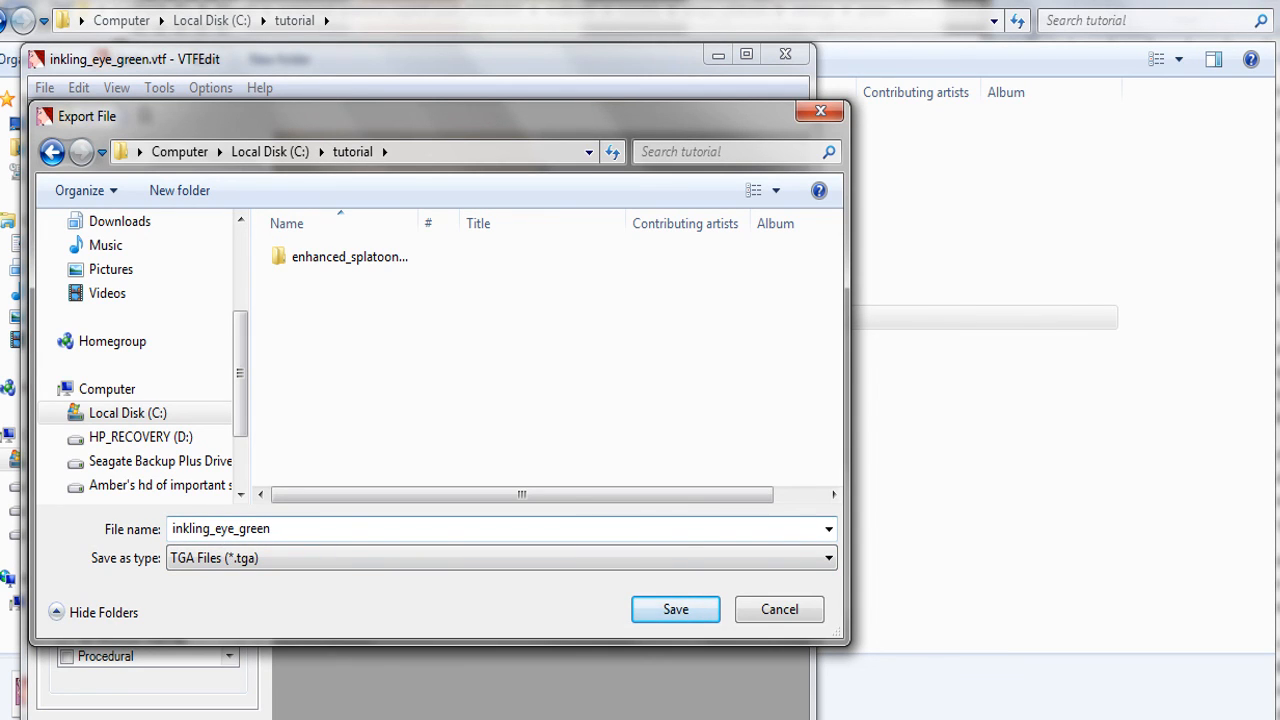
click(651, 608)
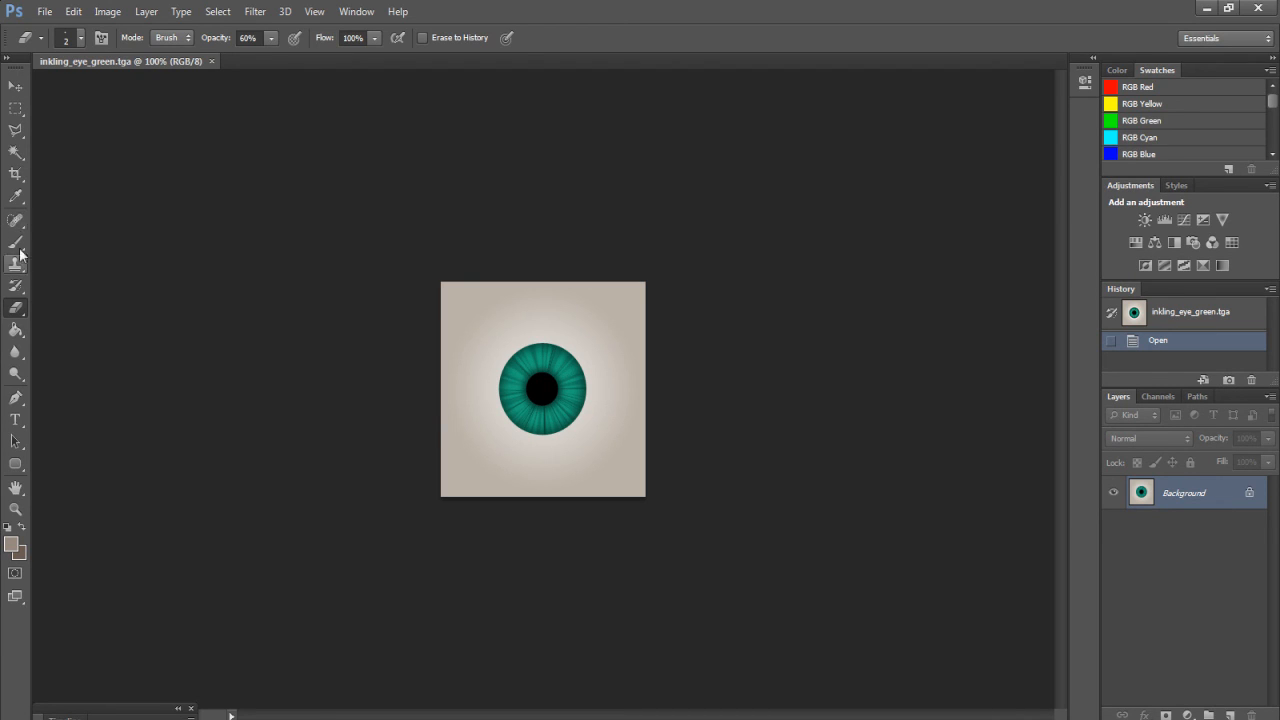
Select the teal iris ring around the pupil with the Magic Wand Tool
click(15, 151)
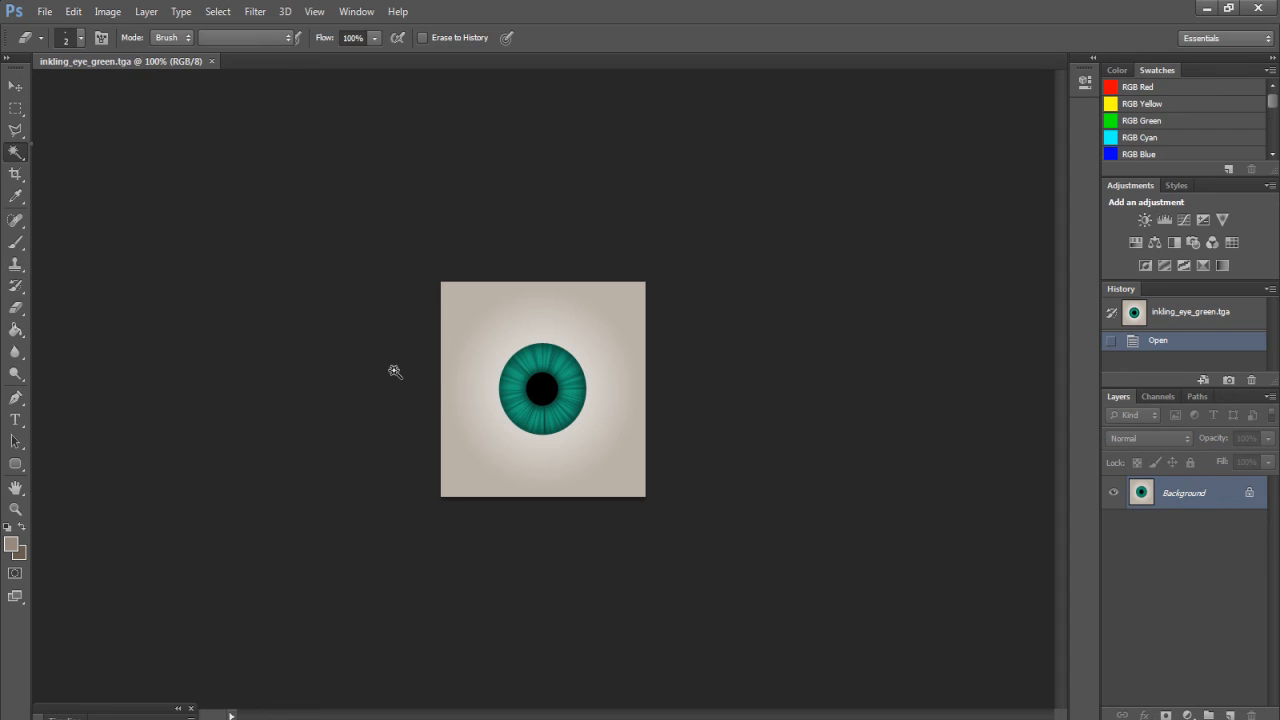
click(520, 376)
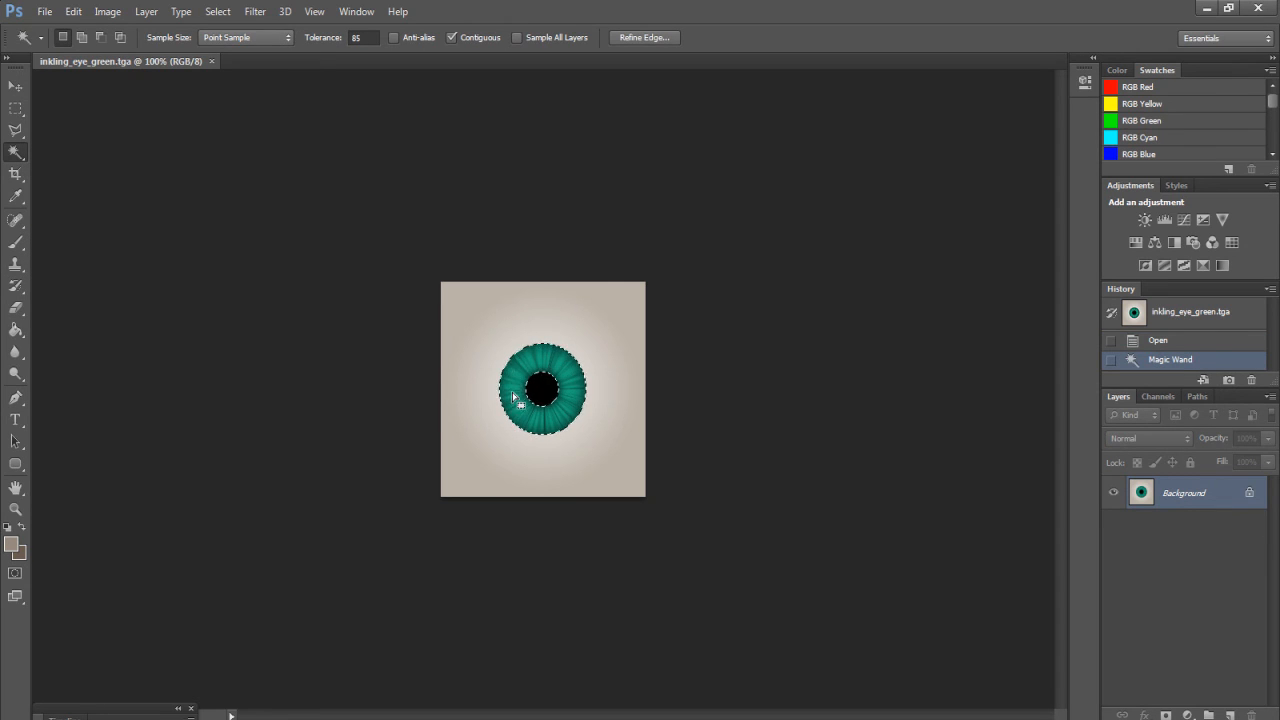
click(107, 11)
Apply a Color Balance to the iris: green +80, red +57, yellow -75
mouse_move(135, 62)
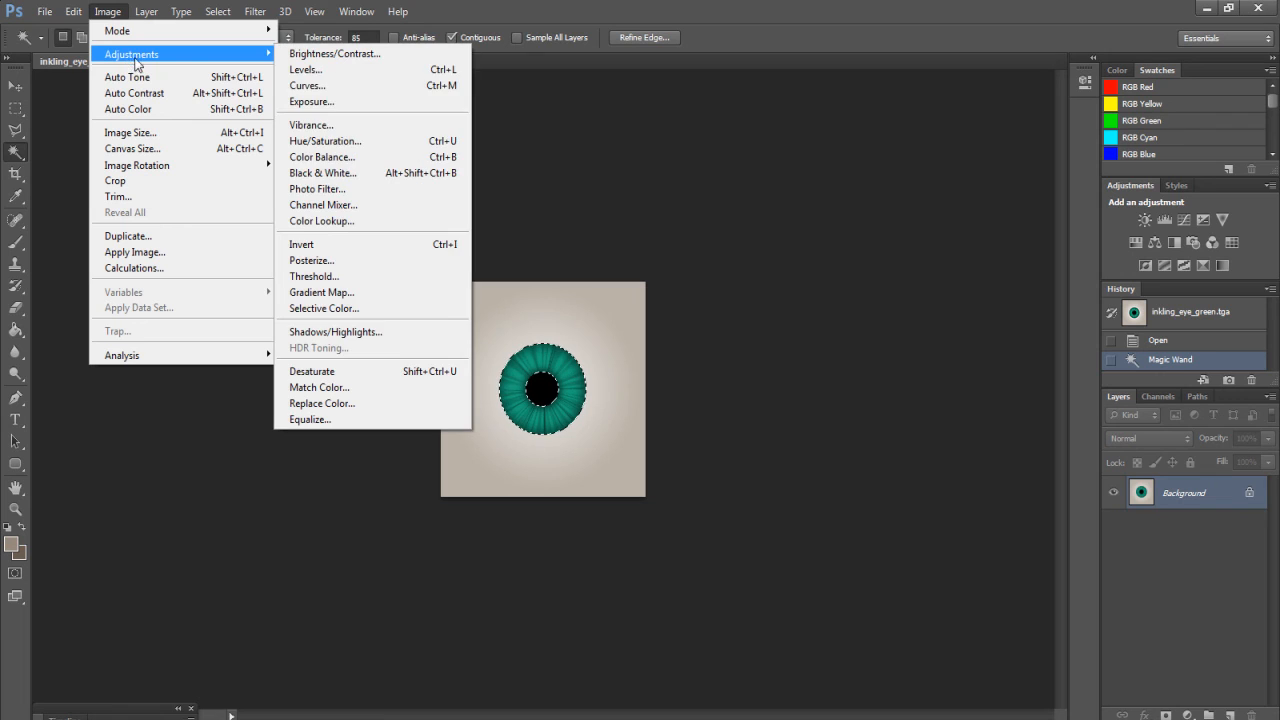
click(322, 157)
drag(913, 398, 976, 398)
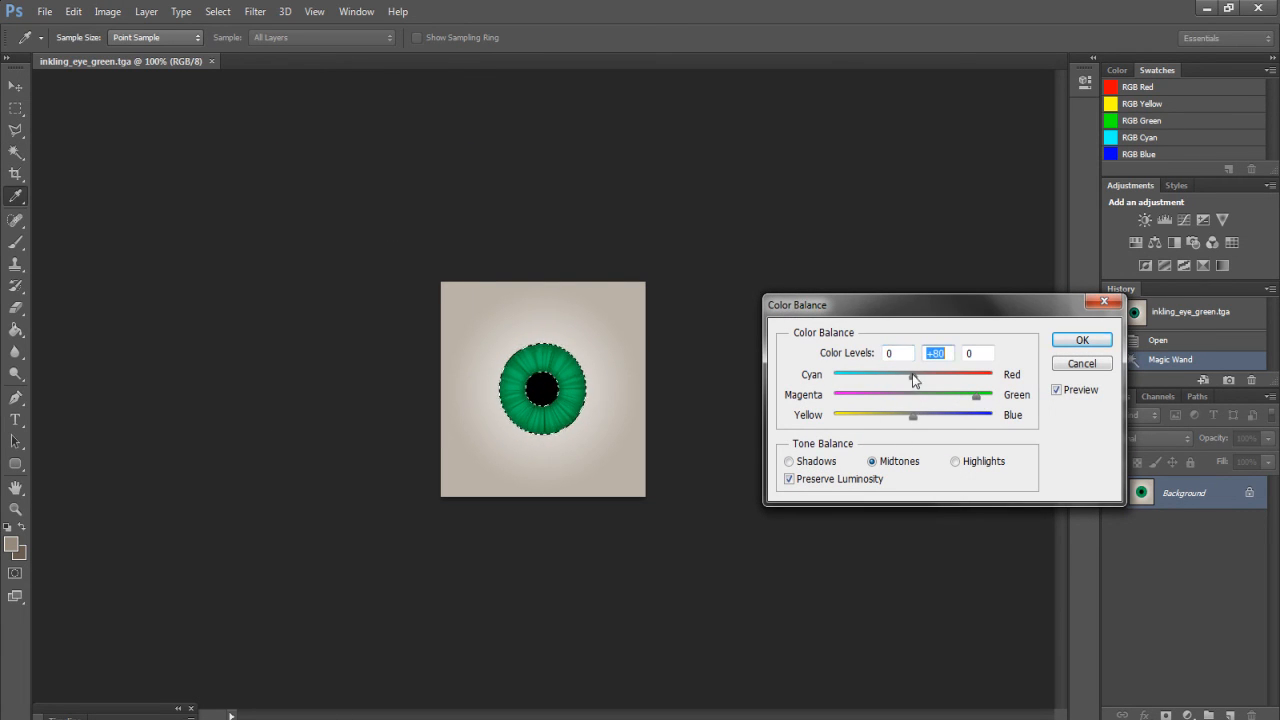
drag(892, 377, 957, 376)
drag(913, 423, 854, 421)
click(1082, 340)
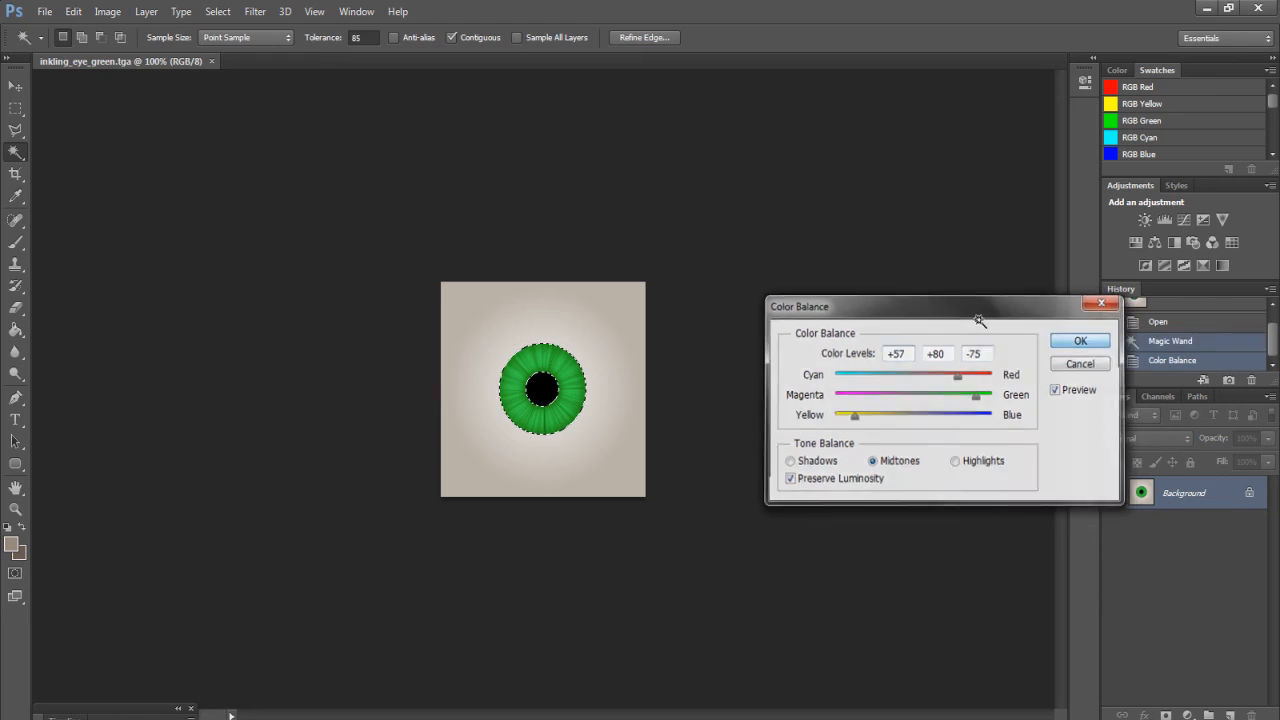
Tune the iris hue, saturation and lightness with a Hue/Saturation adjustment
click(124, 12)
mouse_move(210, 56)
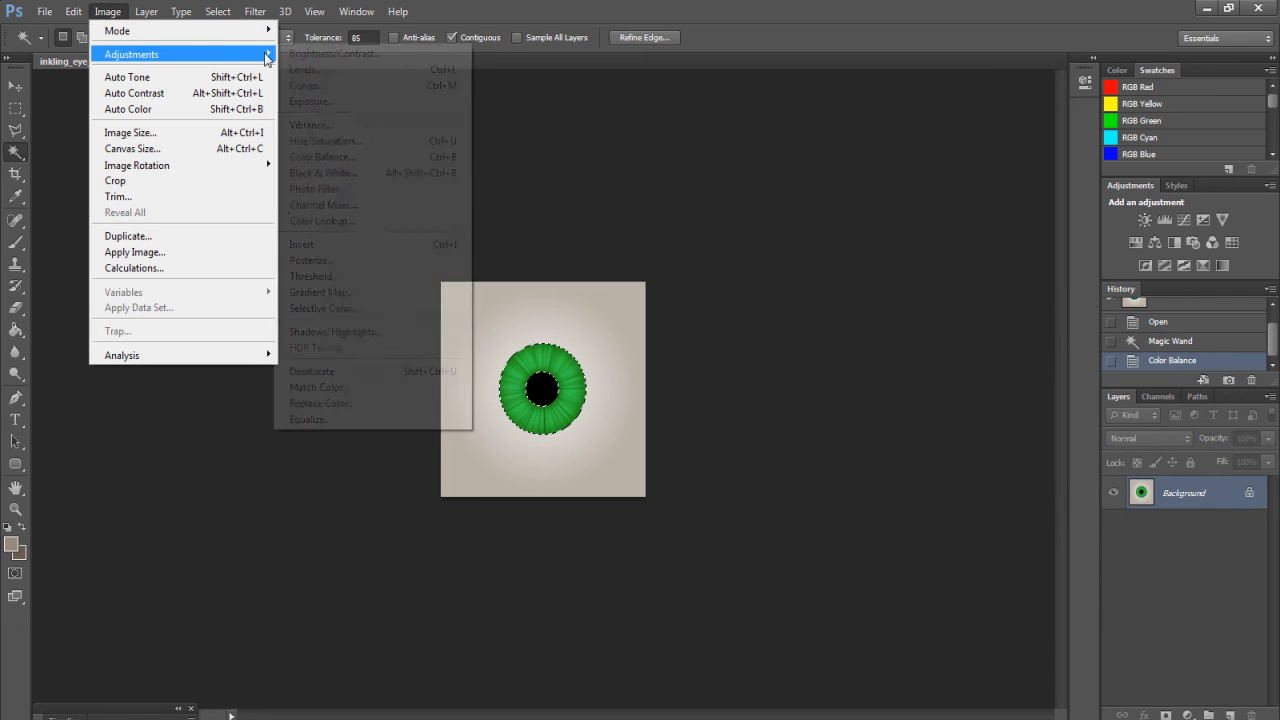
click(336, 145)
drag(894, 381, 882, 356)
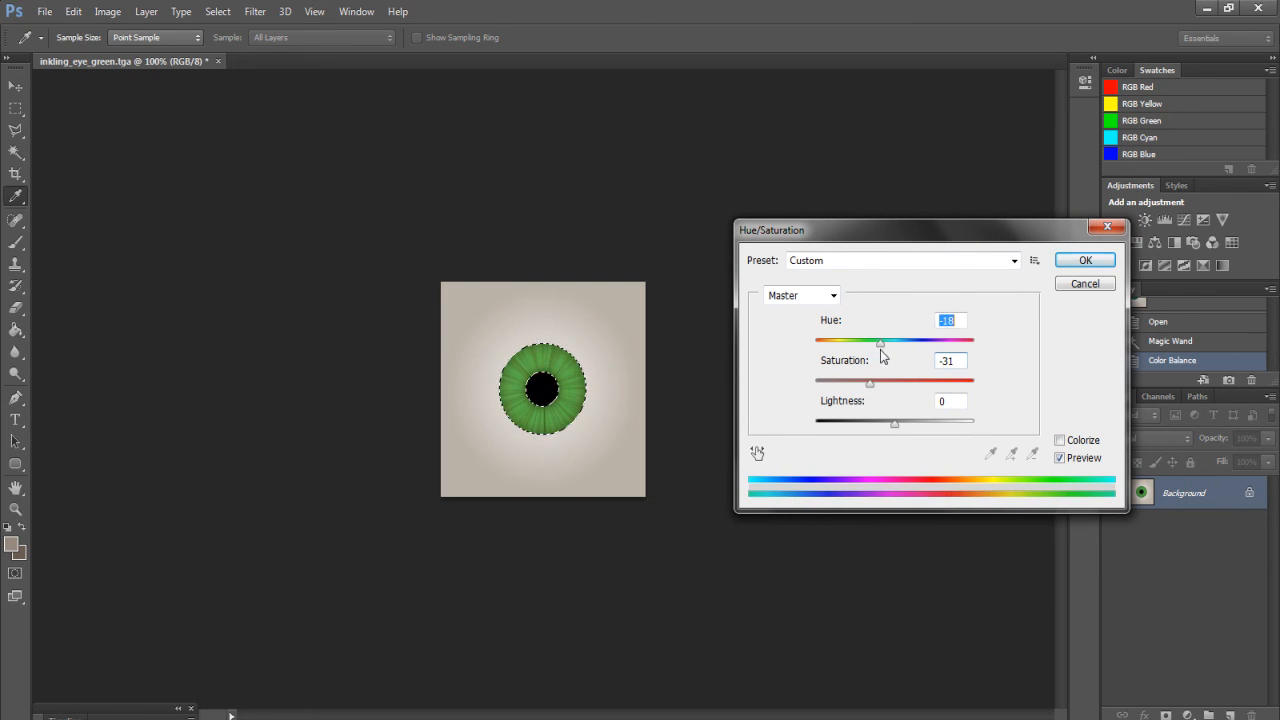
mouse_move(896, 427)
mouse_down()
mouse_move(880, 429)
mouse_move(893, 429)
mouse_up()
click(1080, 262)
Apply a second Color Balance pushing the iris greener to +63
key(w)
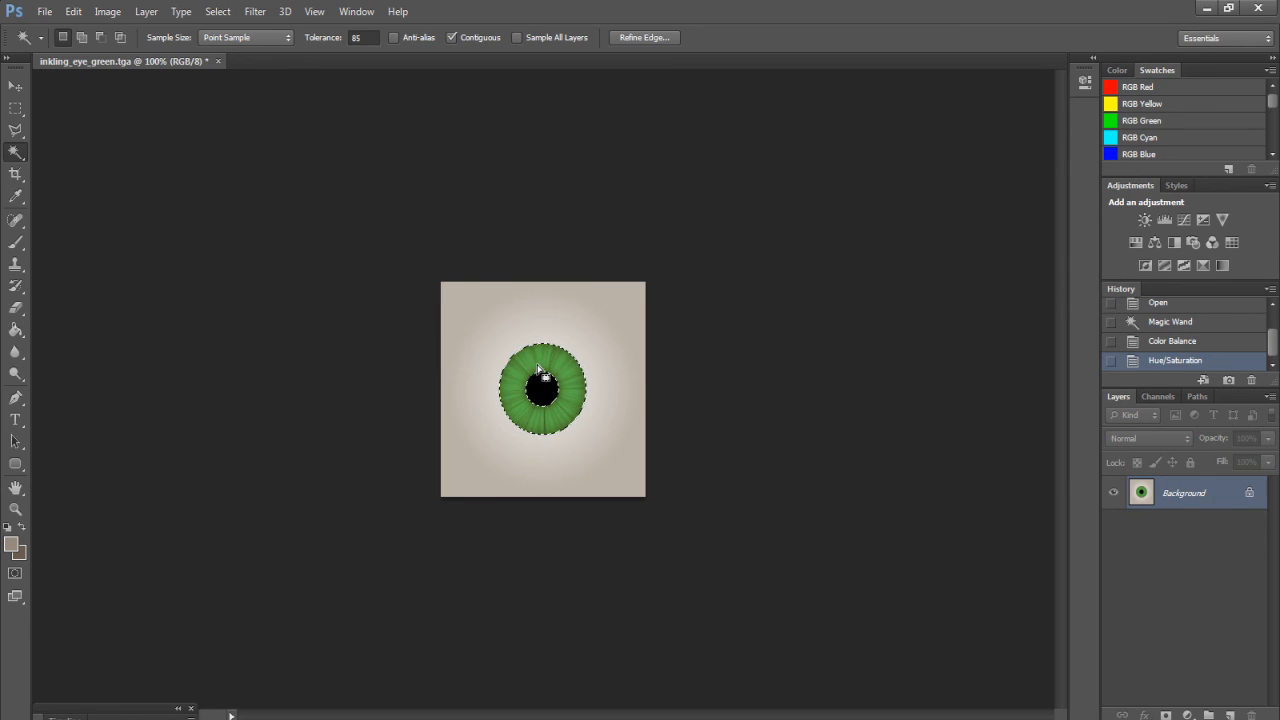
click(107, 11)
mouse_move(127, 60)
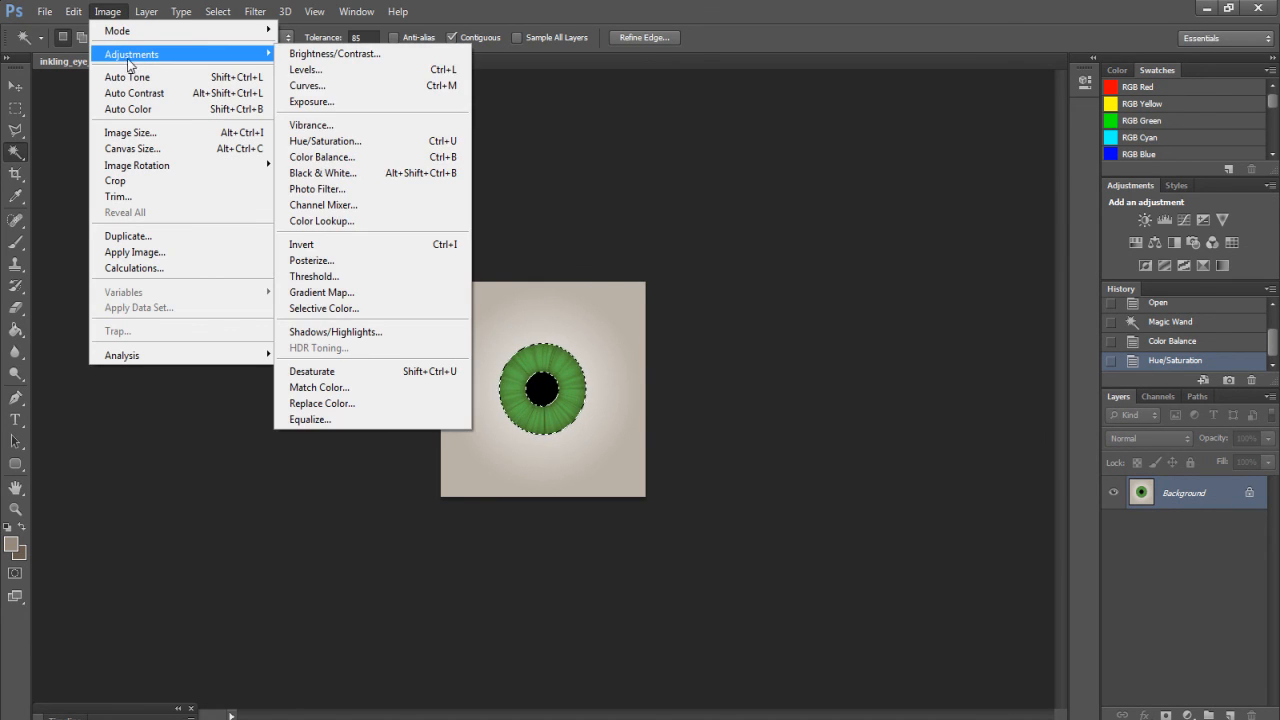
click(330, 157)
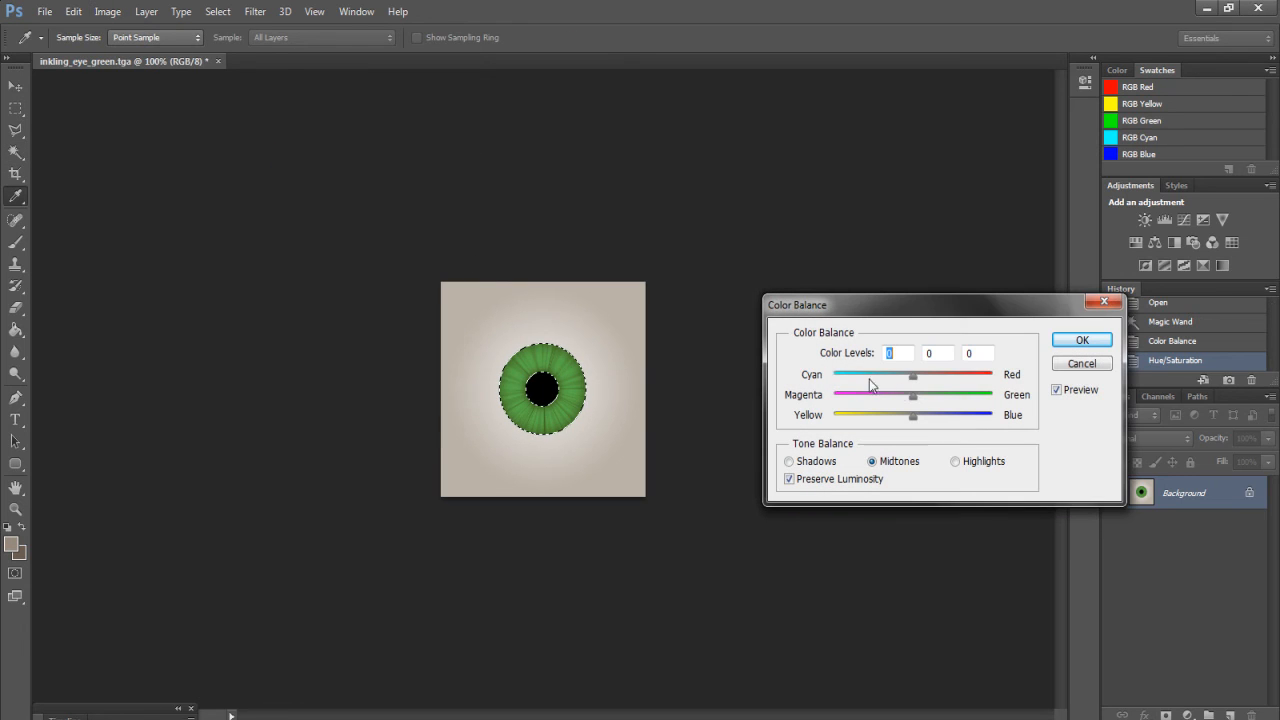
drag(922, 400, 965, 400)
click(1080, 340)
Lower the iris saturation with Hue/Saturation for a deeper green, then deselect with Ctrl+D
key(w)
click(108, 11)
mouse_move(145, 56)
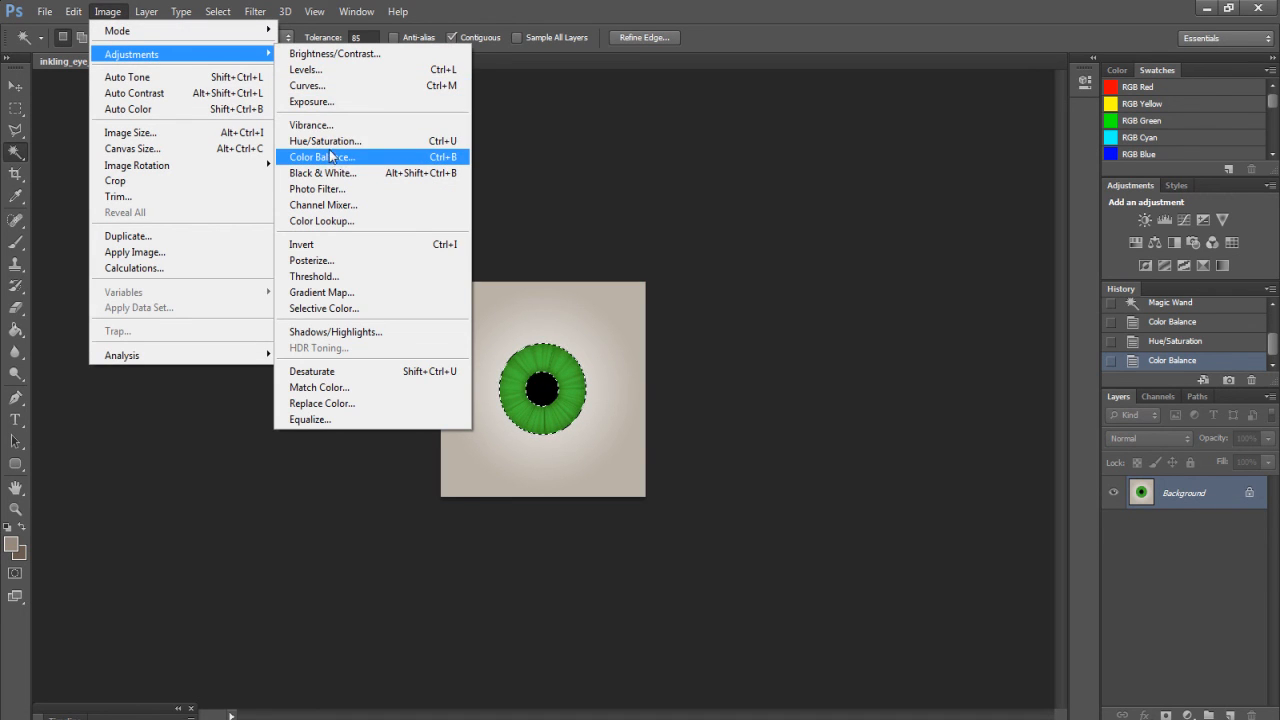
click(325, 141)
drag(900, 387, 870, 395)
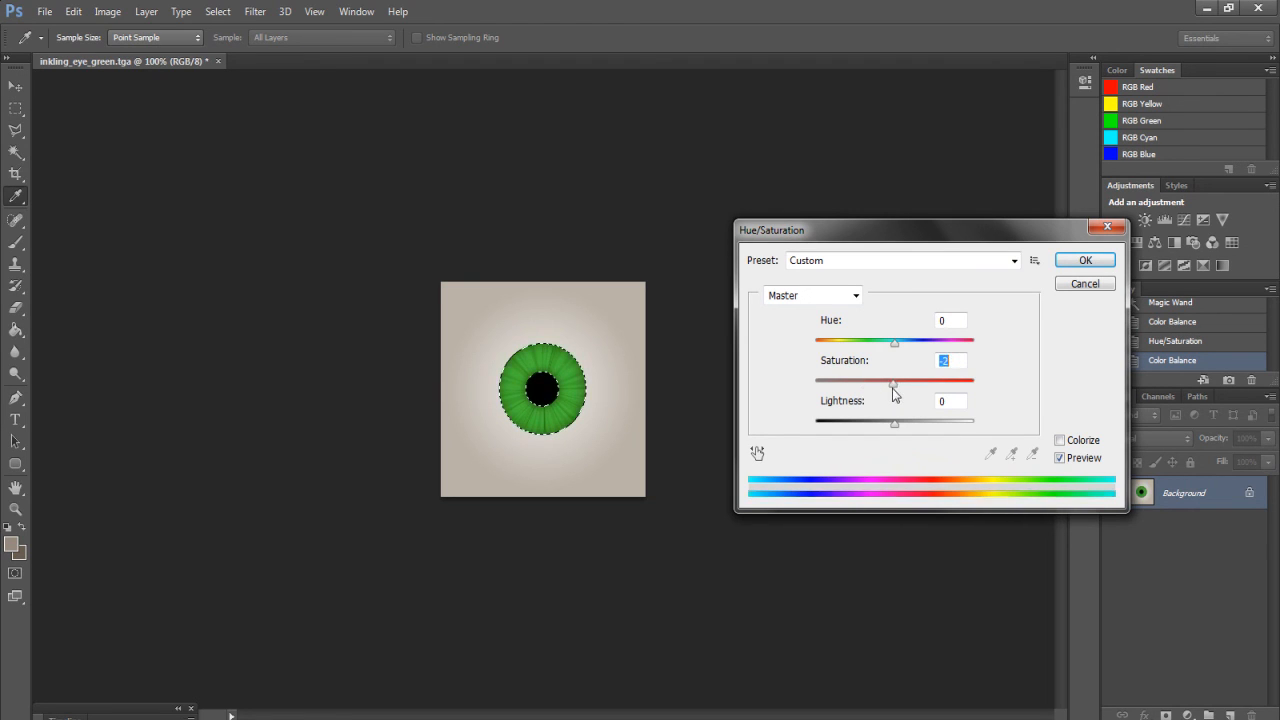
drag(892, 388, 868, 423)
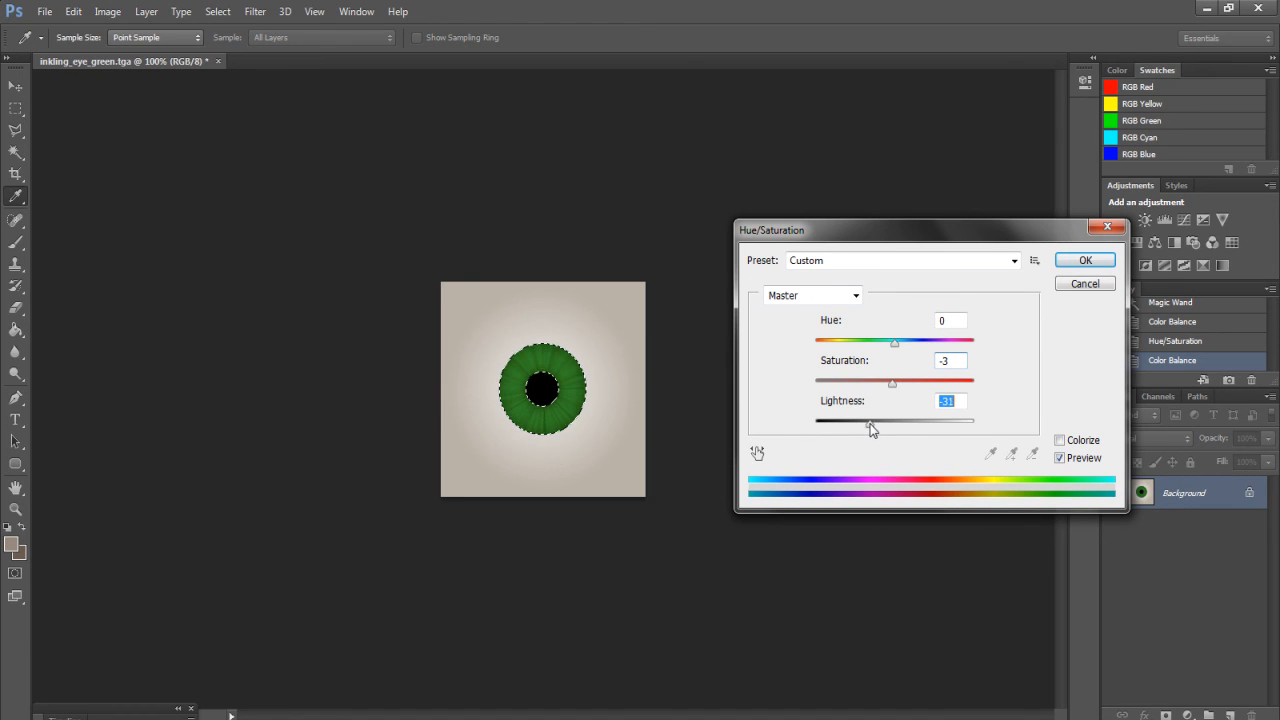
click(1083, 260)
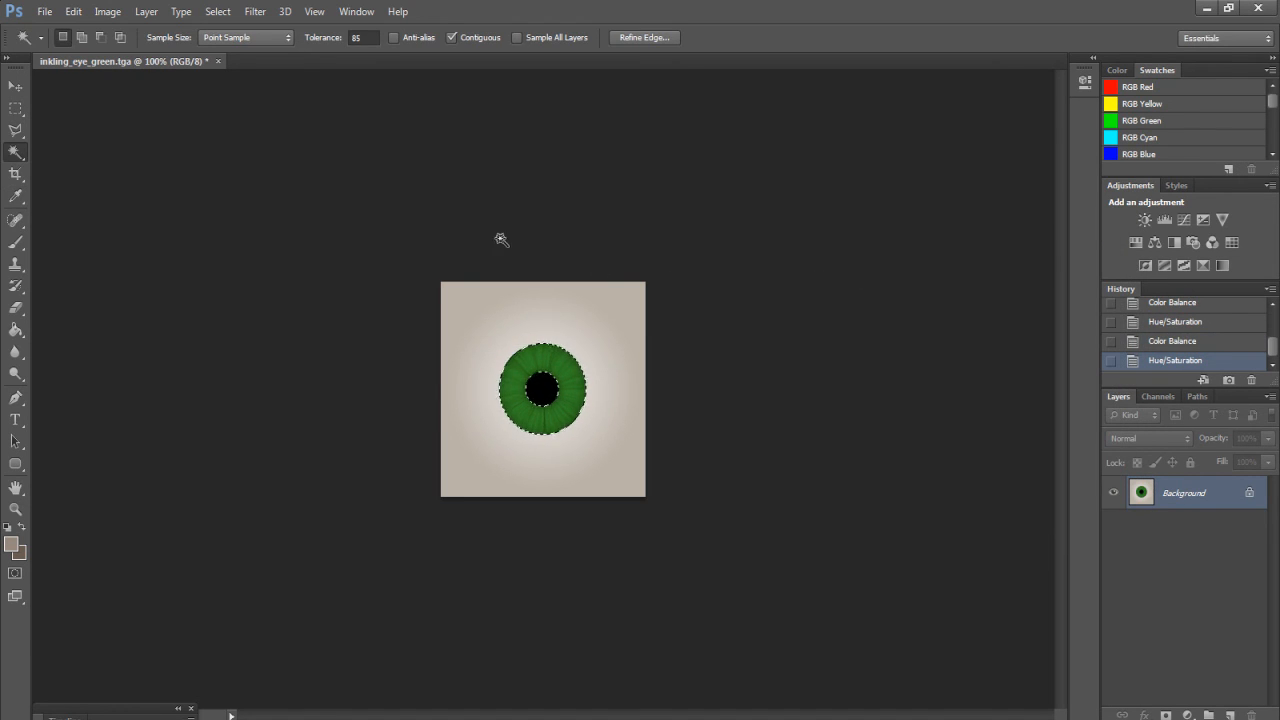
key(ctrl+d)
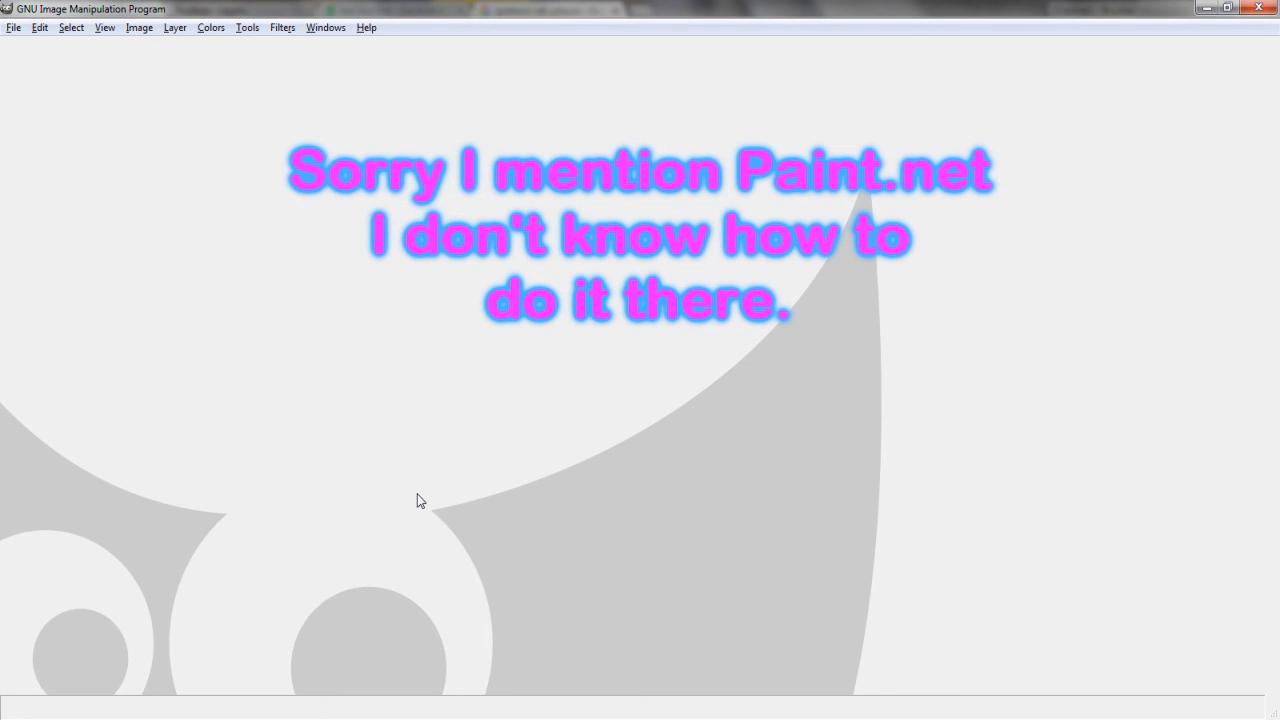
Open inkling_eye_green.tga in GIMP through the Open Image dialog
click(10, 29)
click(31, 84)
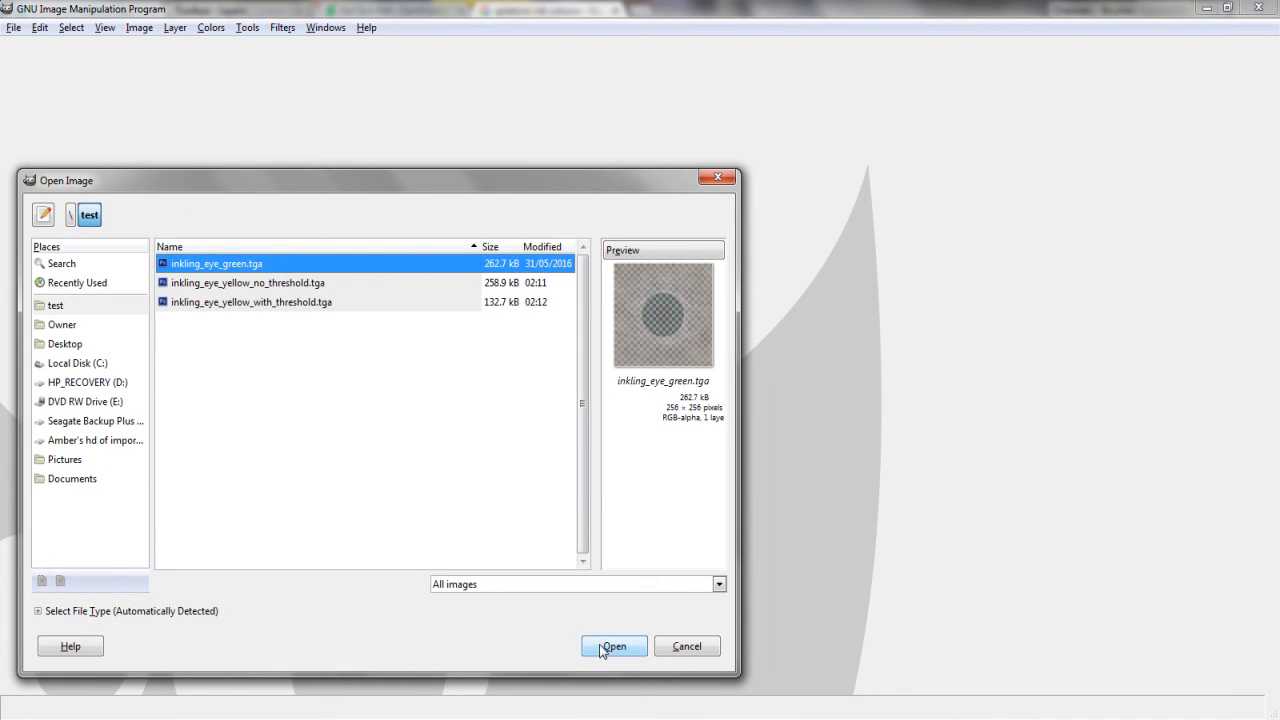
click(628, 648)
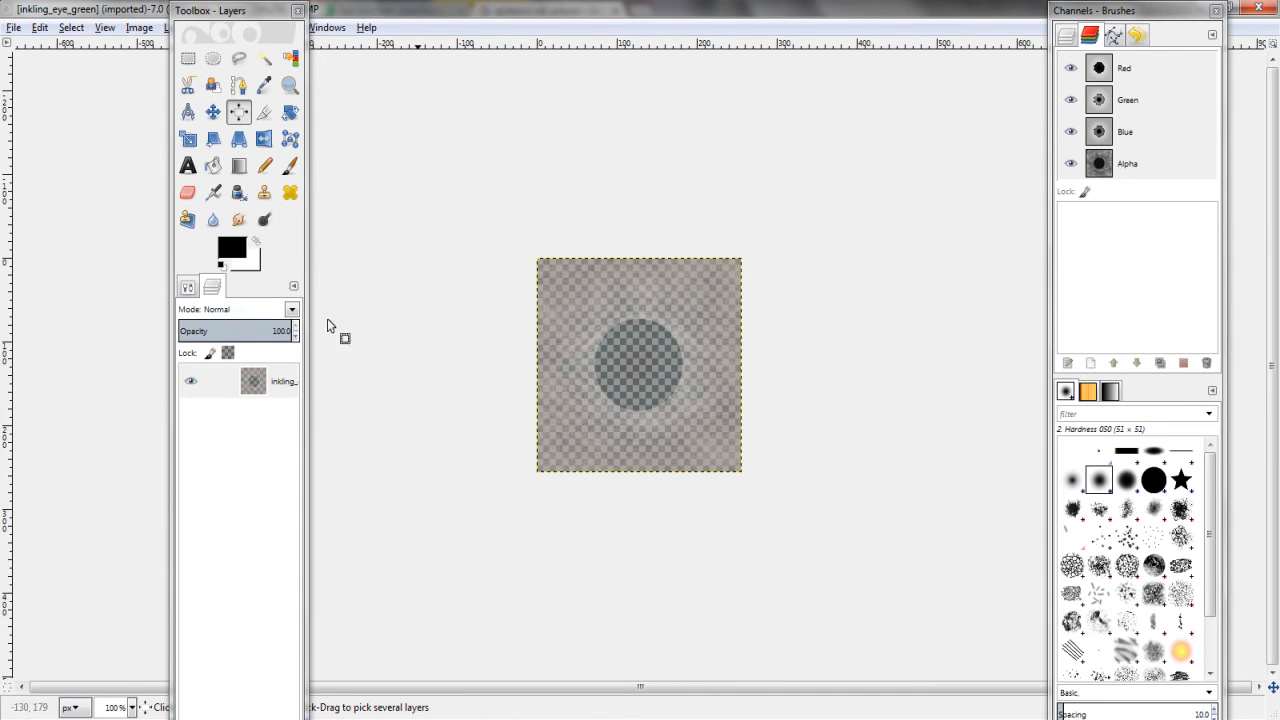
click(265, 58)
Fuzzy-select the dark iris circle and try a Hue-Saturation hue shift, cancelling it
click(614, 340)
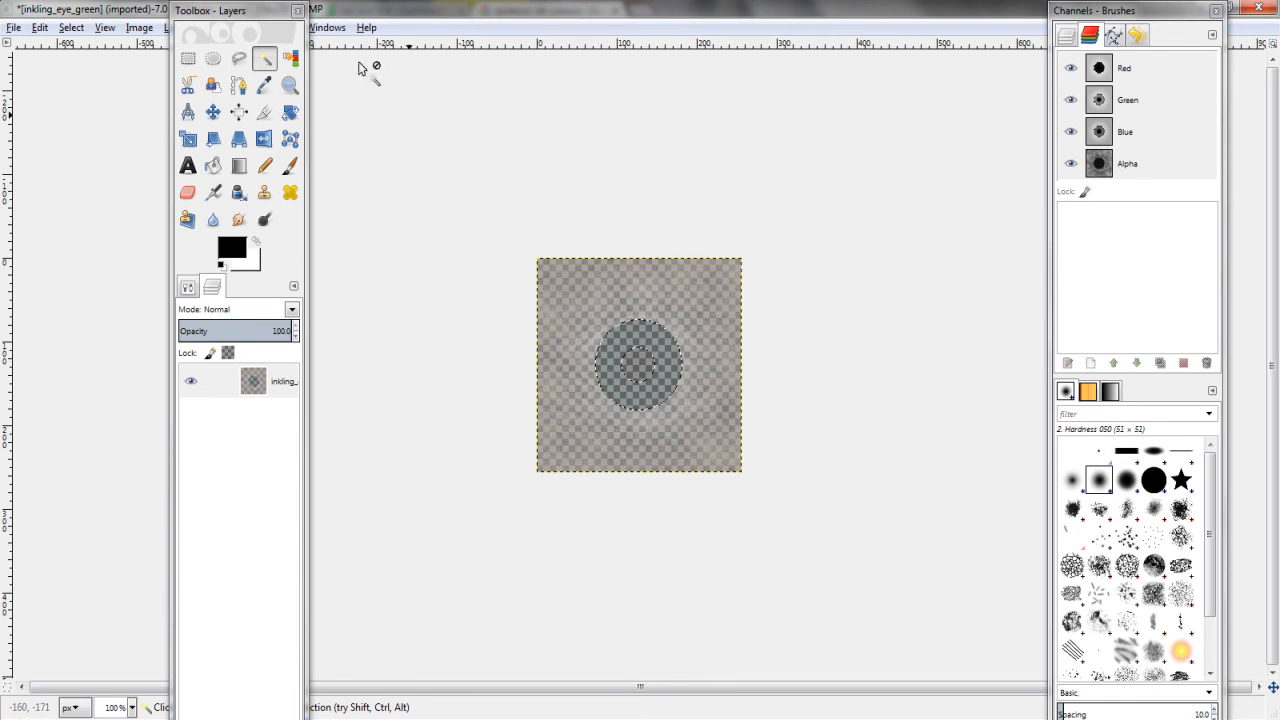
drag(255, 20, 105, 15)
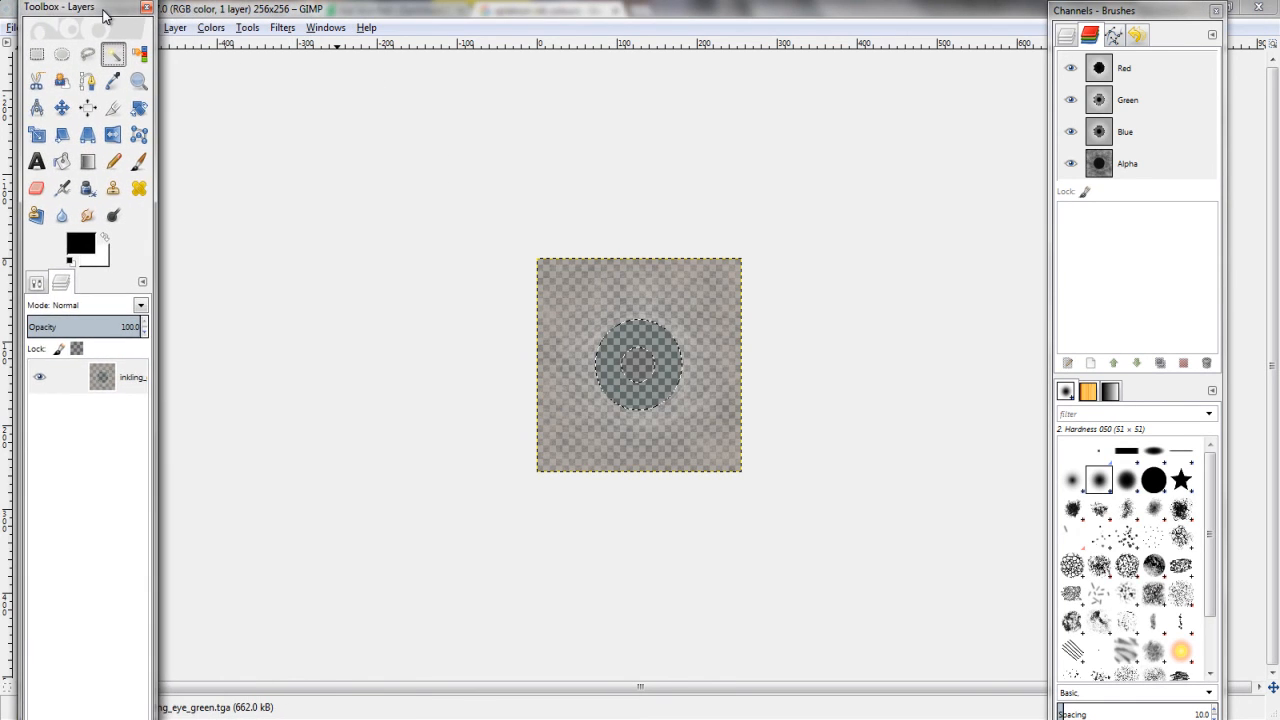
click(203, 29)
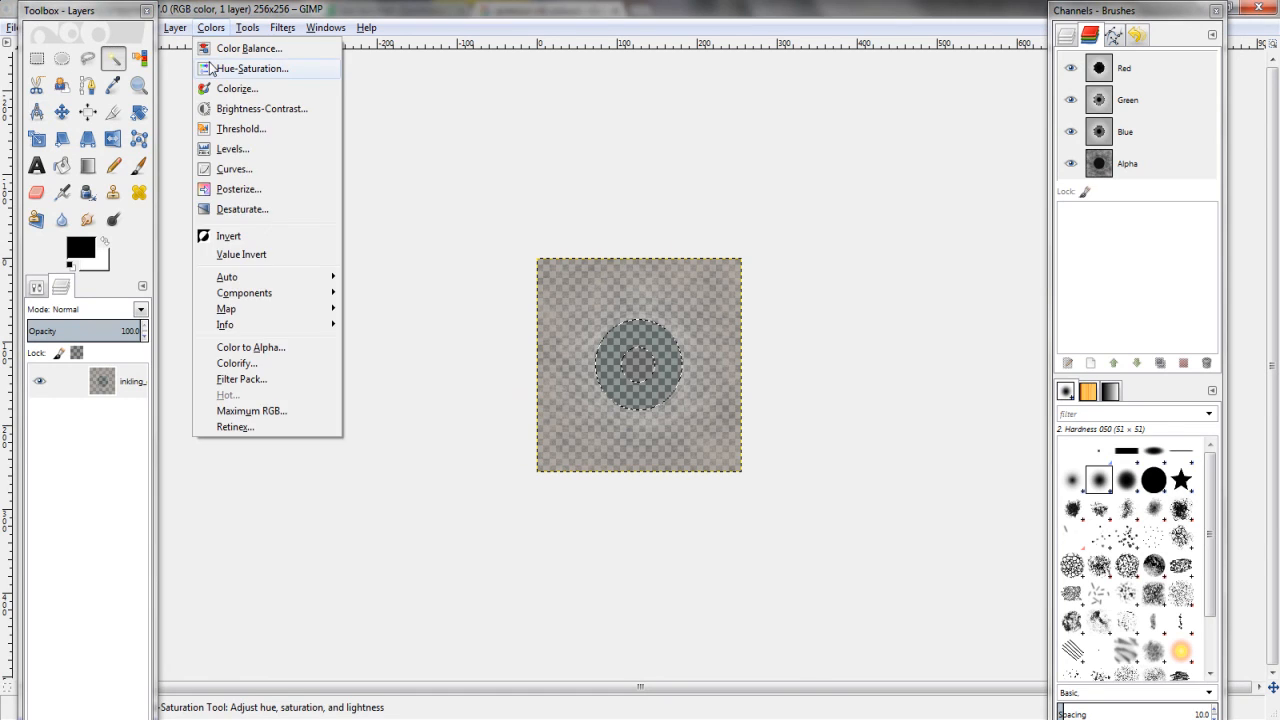
click(250, 68)
mouse_move(968, 486)
mouse_down()
mouse_move(894, 481)
mouse_move(1038, 497)
mouse_move(989, 499)
mouse_up()
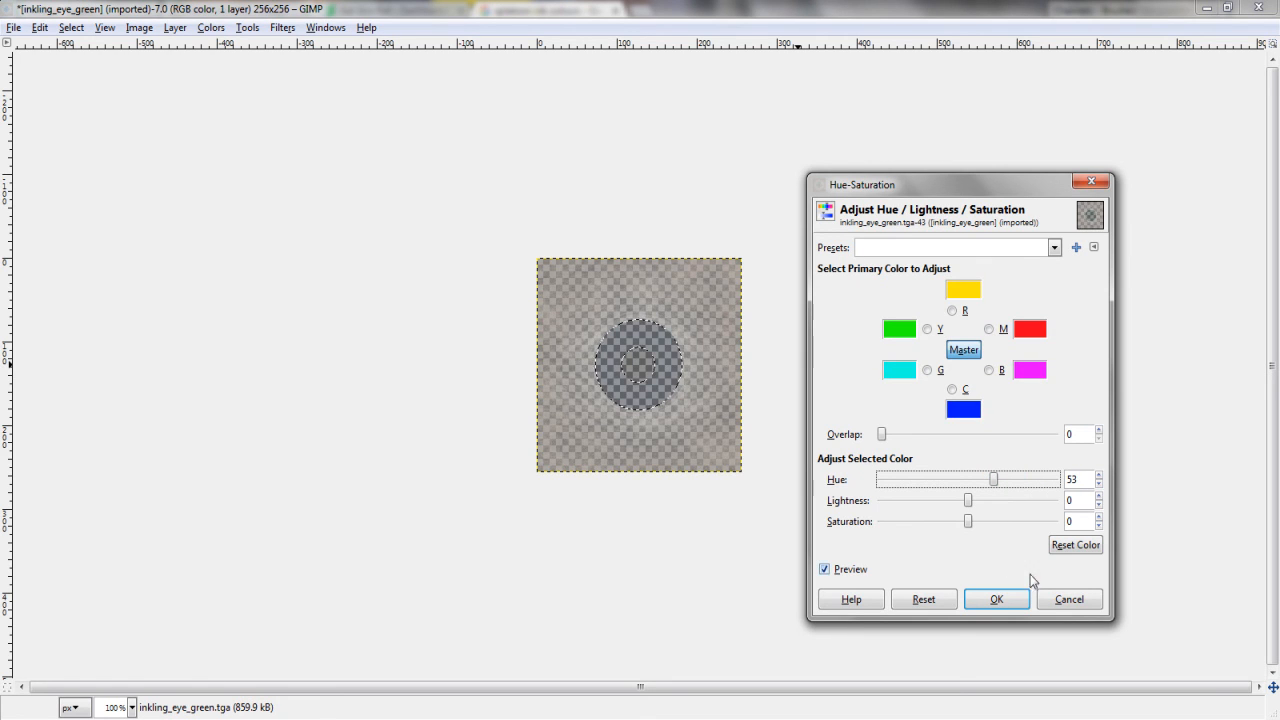
click(1066, 599)
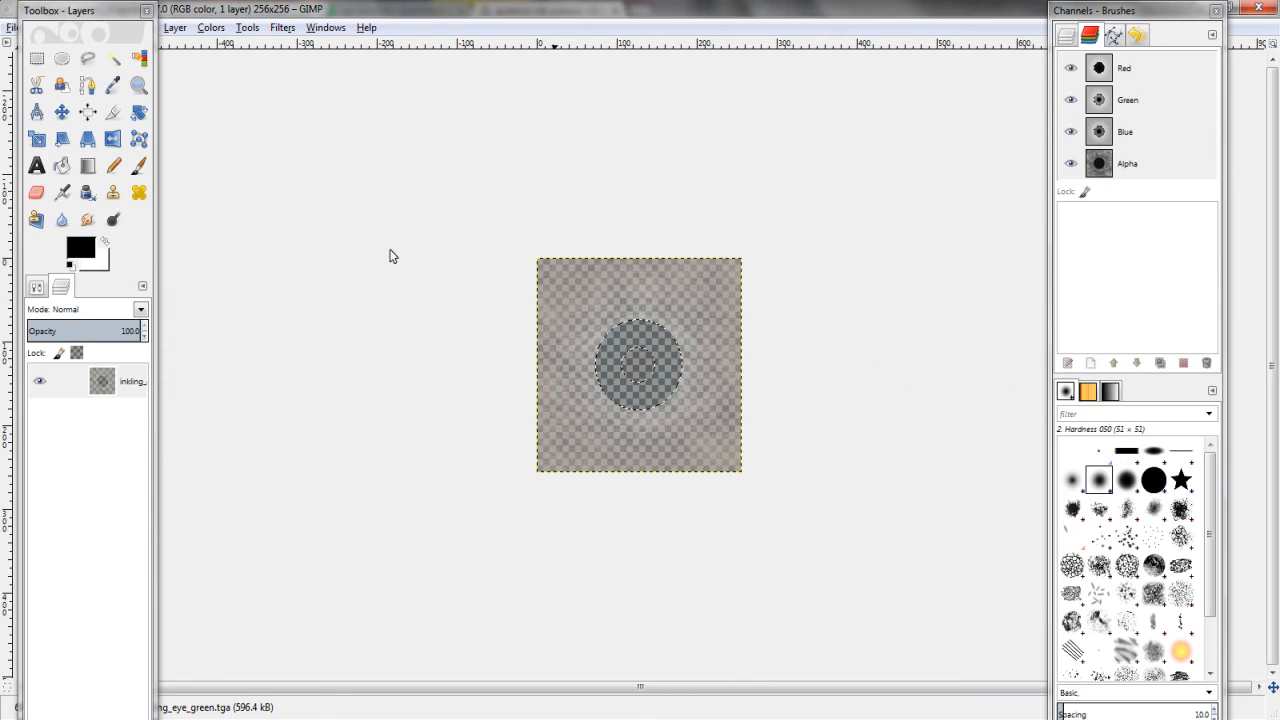
Try a higher Threshold Alpha on the selection, then cancel without applying
click(246, 30)
mouse_move(215, 32)
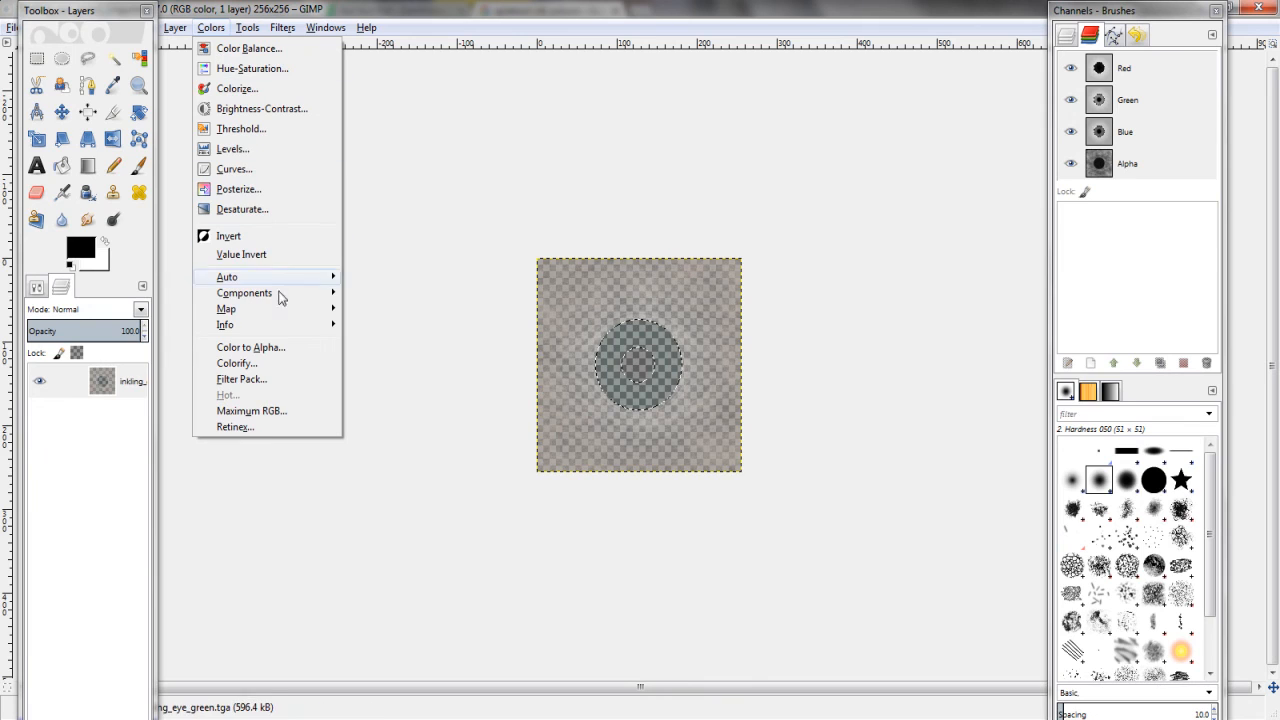
mouse_move(175, 27)
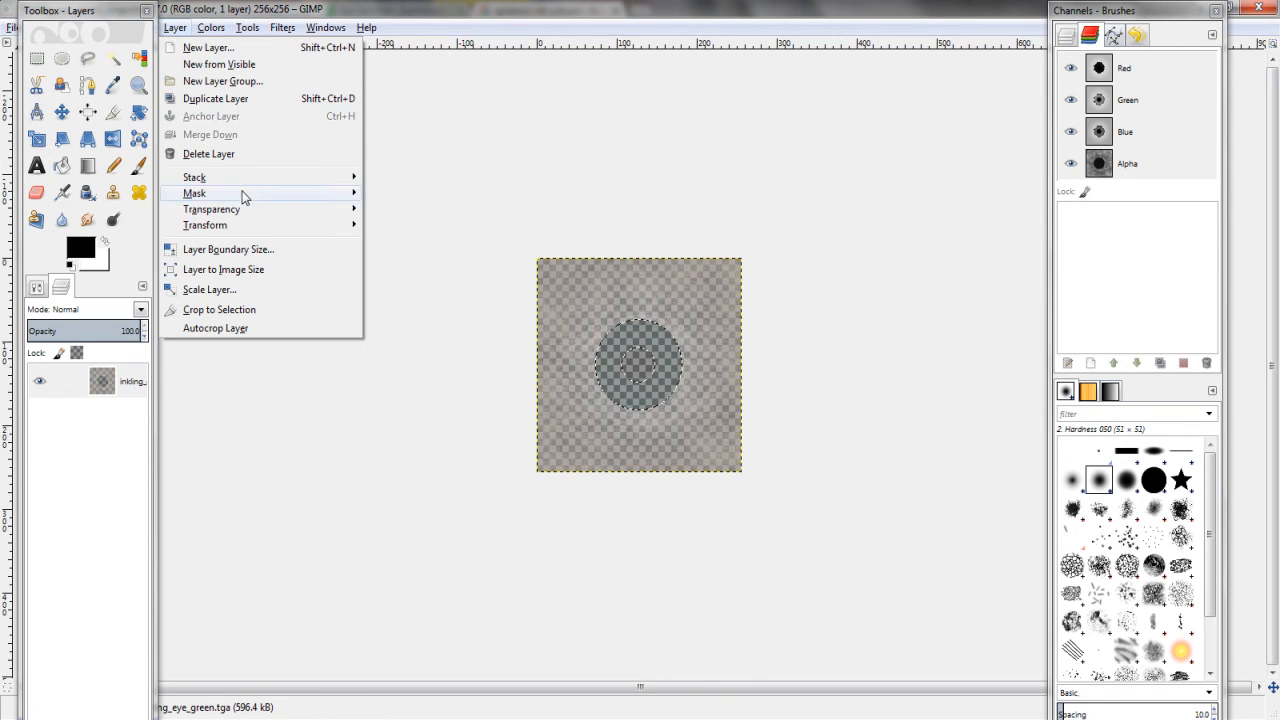
click(831, 427)
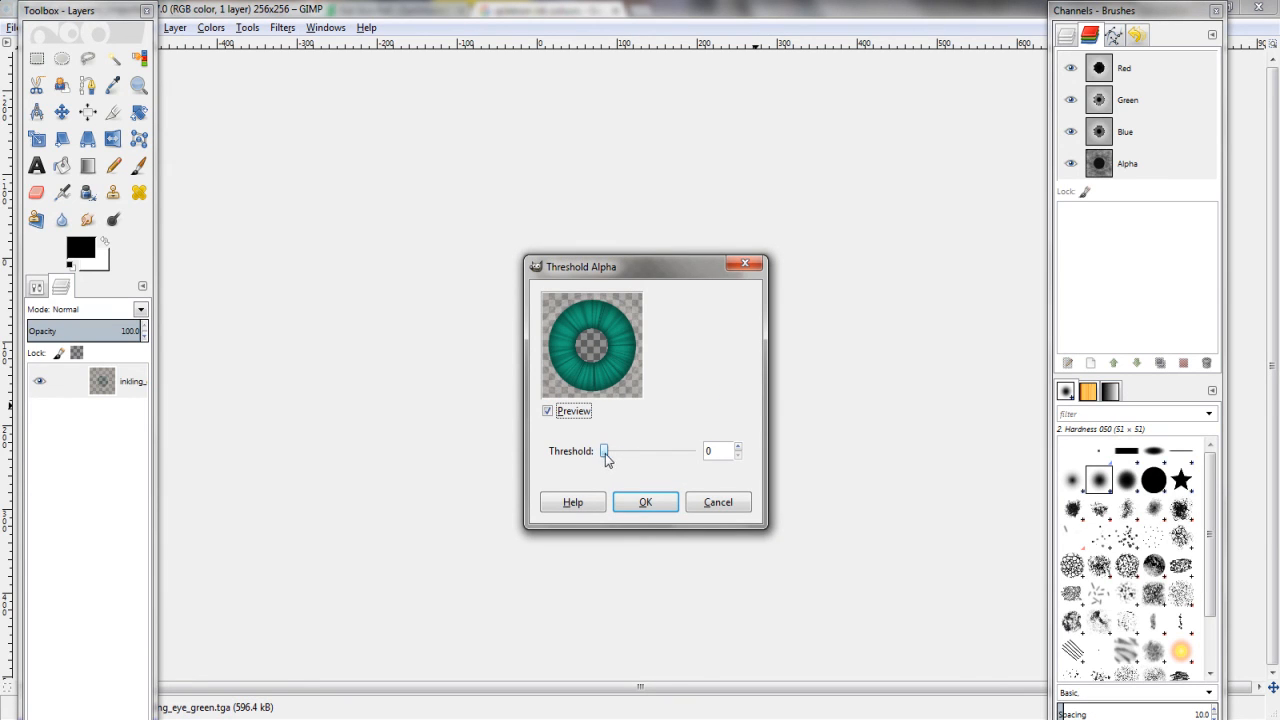
mouse_move(606, 451)
mouse_down()
mouse_move(643, 453)
mouse_move(601, 453)
mouse_up()
click(718, 503)
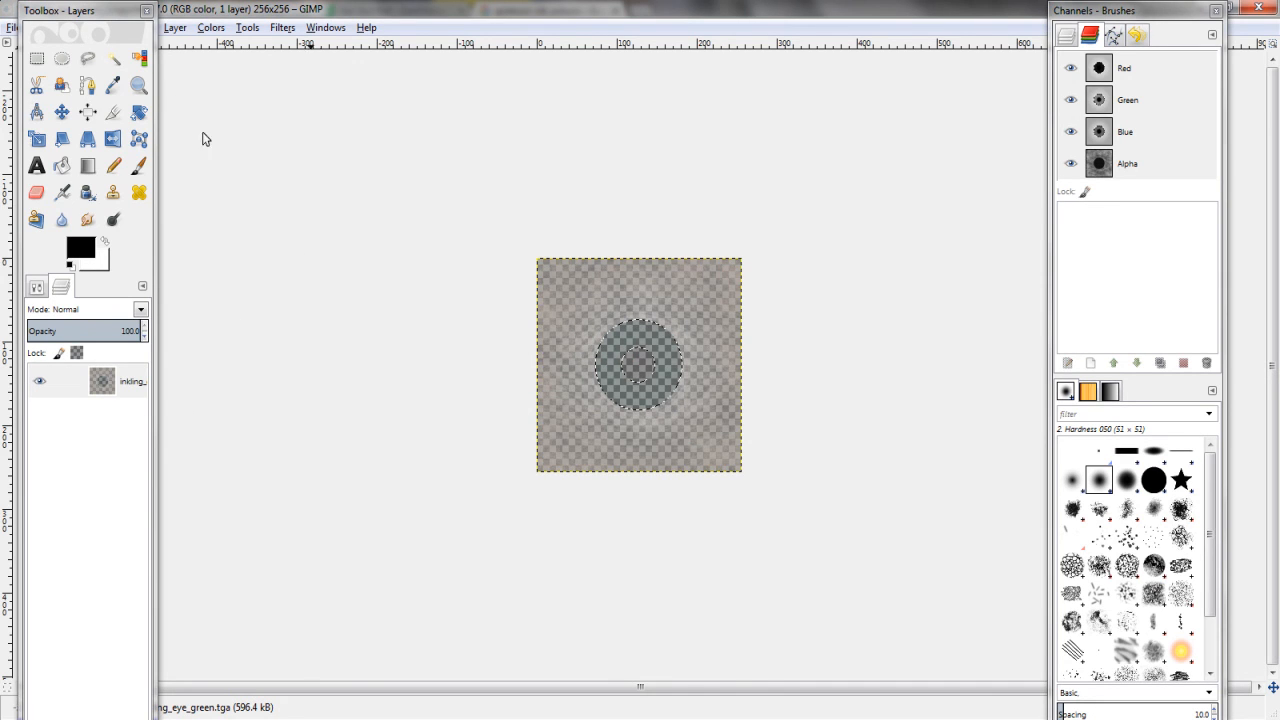
Cancel an Export As attempt after editing the name, then select none with Ctrl+Shift+A
click(10, 27)
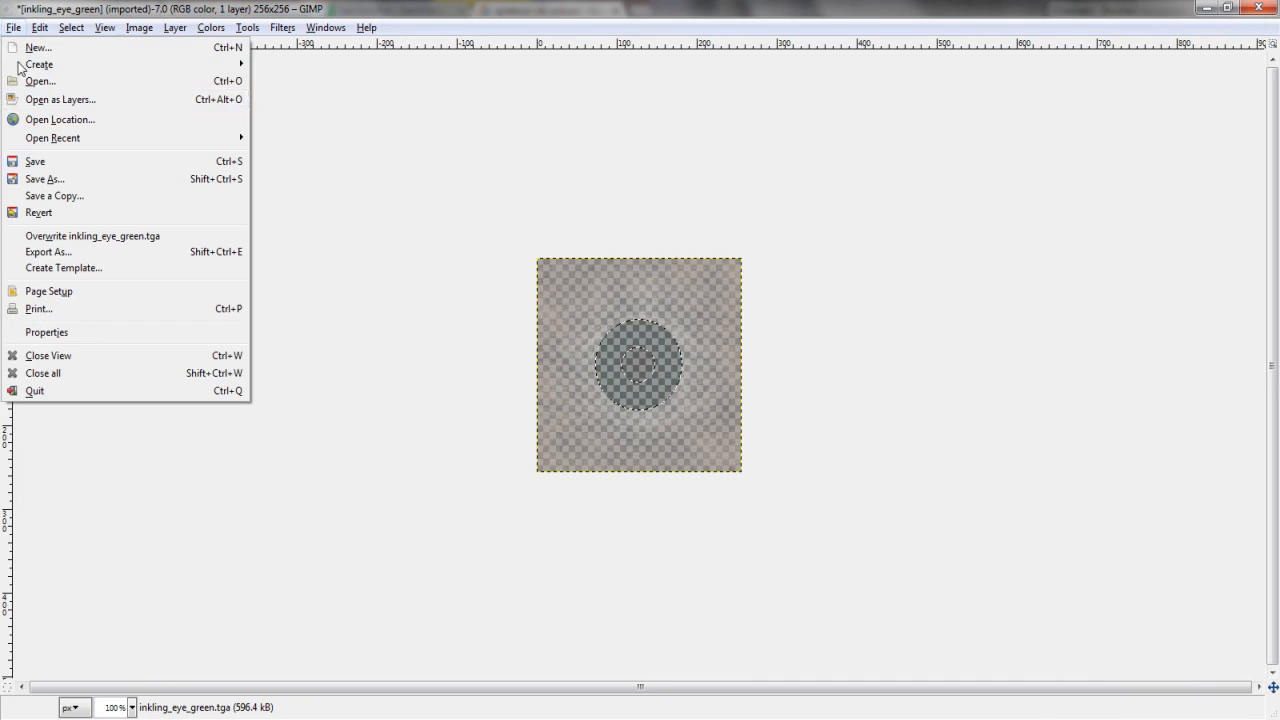
click(42, 259)
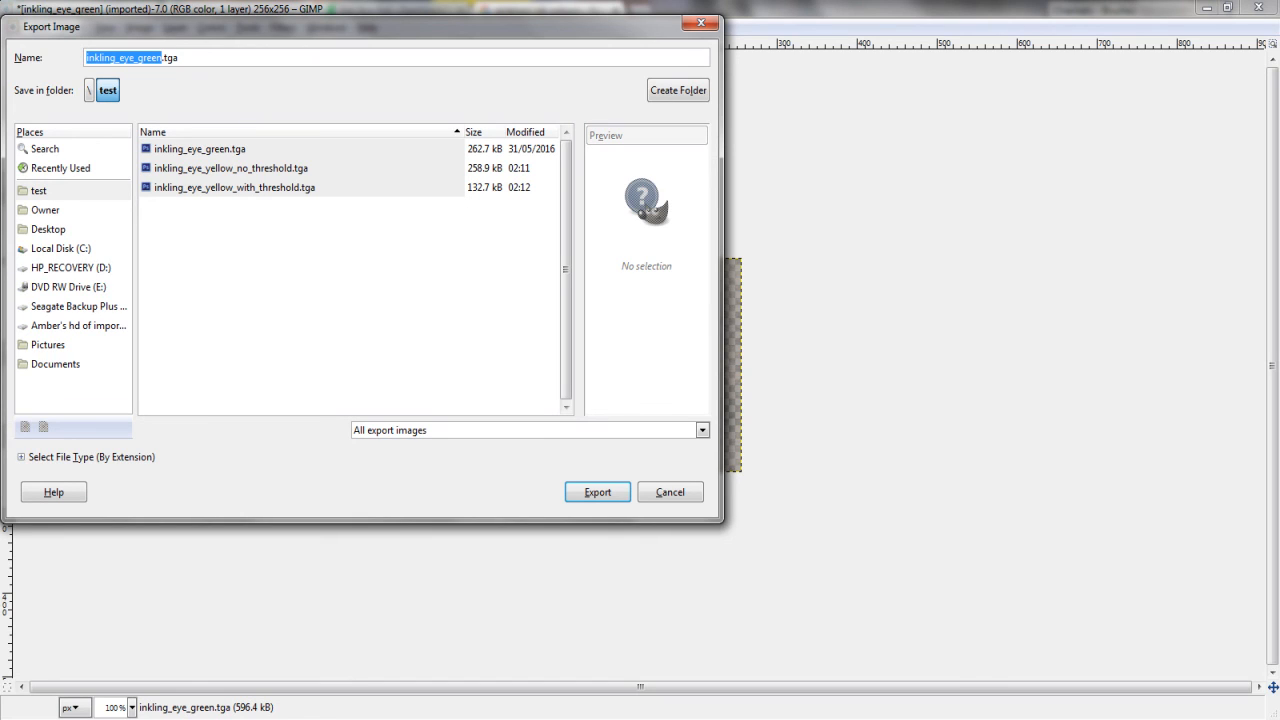
click(137, 57)
text(dark)
key(BackSpace)
key(BackSpace)
key(BackSpace)
key(BackSpace)
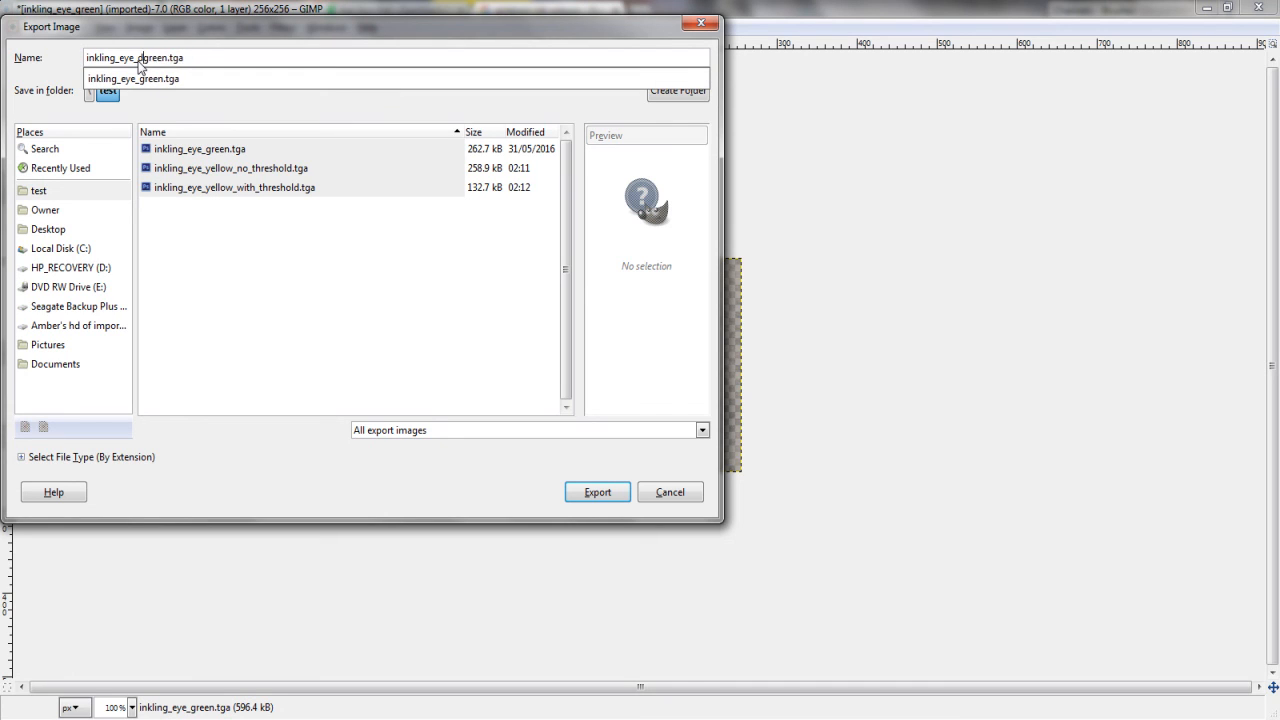
click(686, 493)
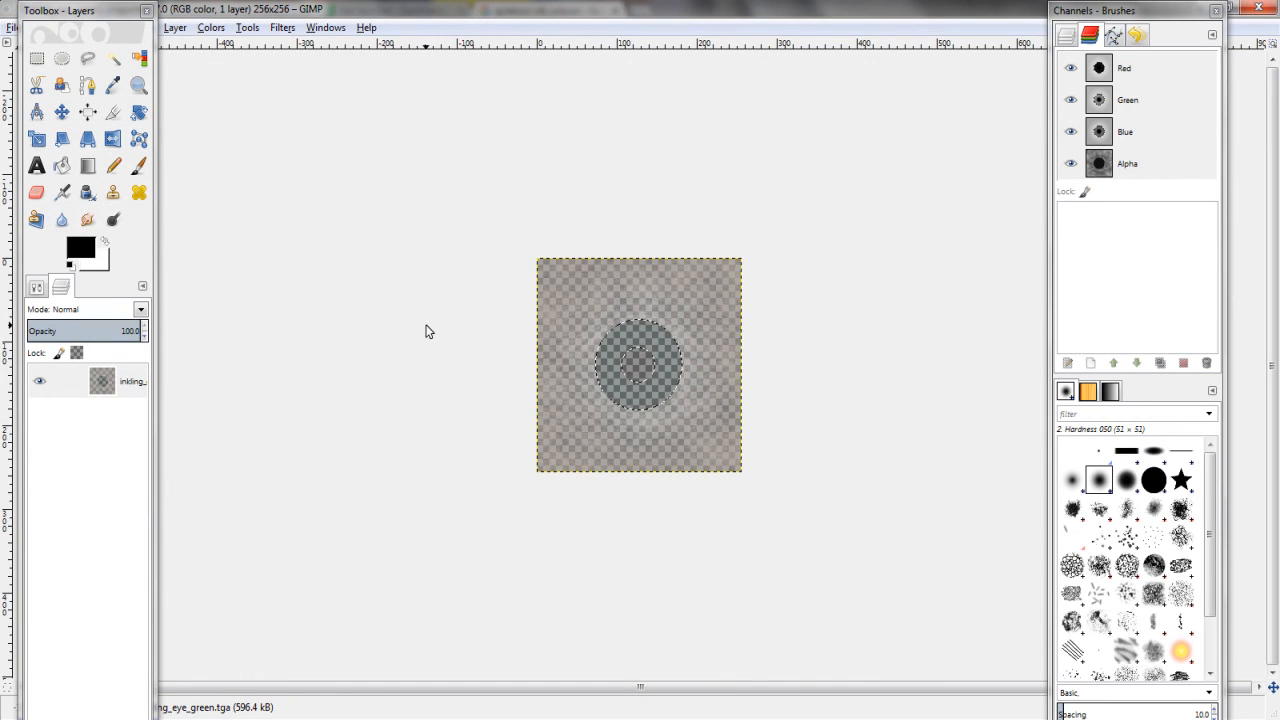
key(ctrl+shift+a)
Apply Threshold Alpha at 0 to make the eye image opaque, then fuzzy-select the teal iris
click(211, 27)
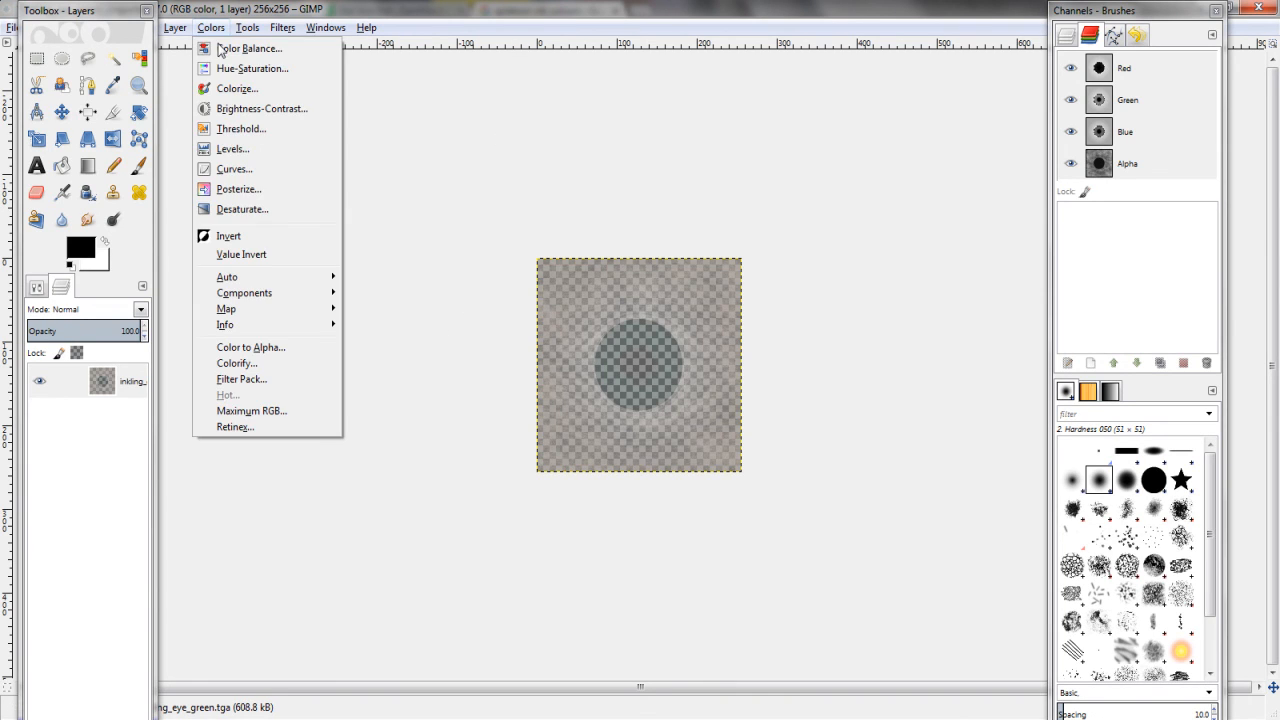
mouse_move(268, 292)
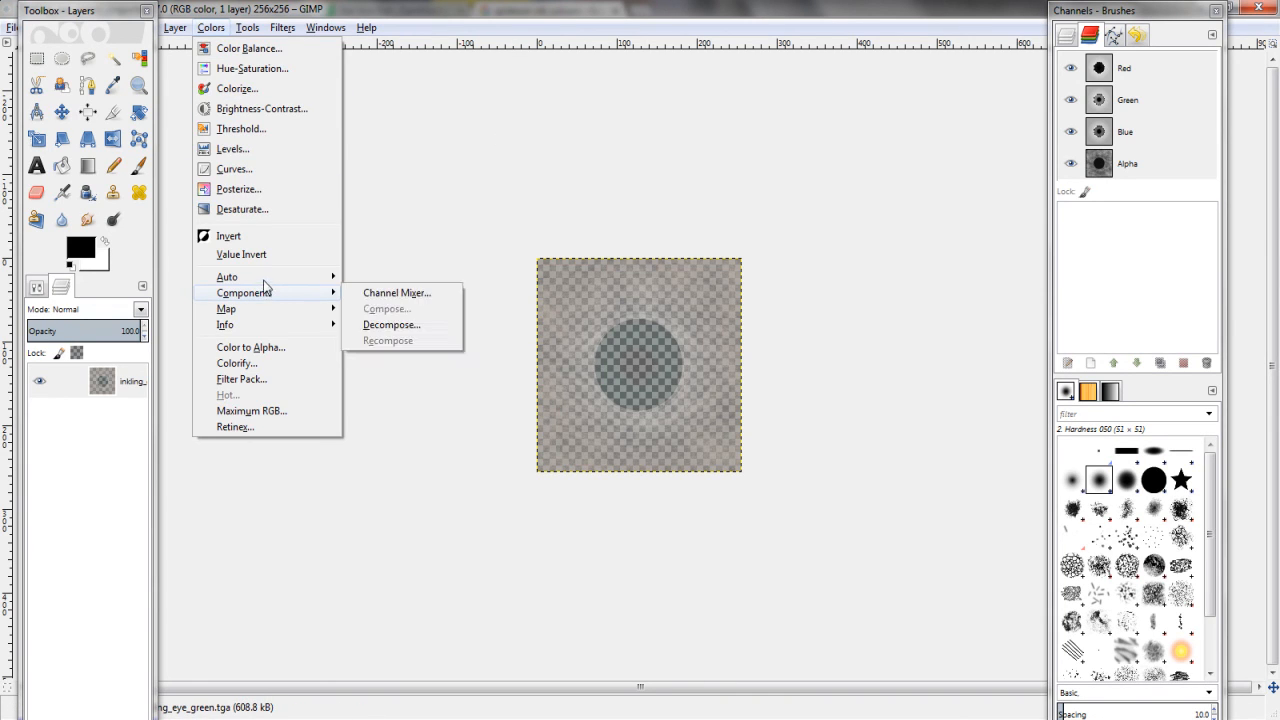
mouse_move(168, 18)
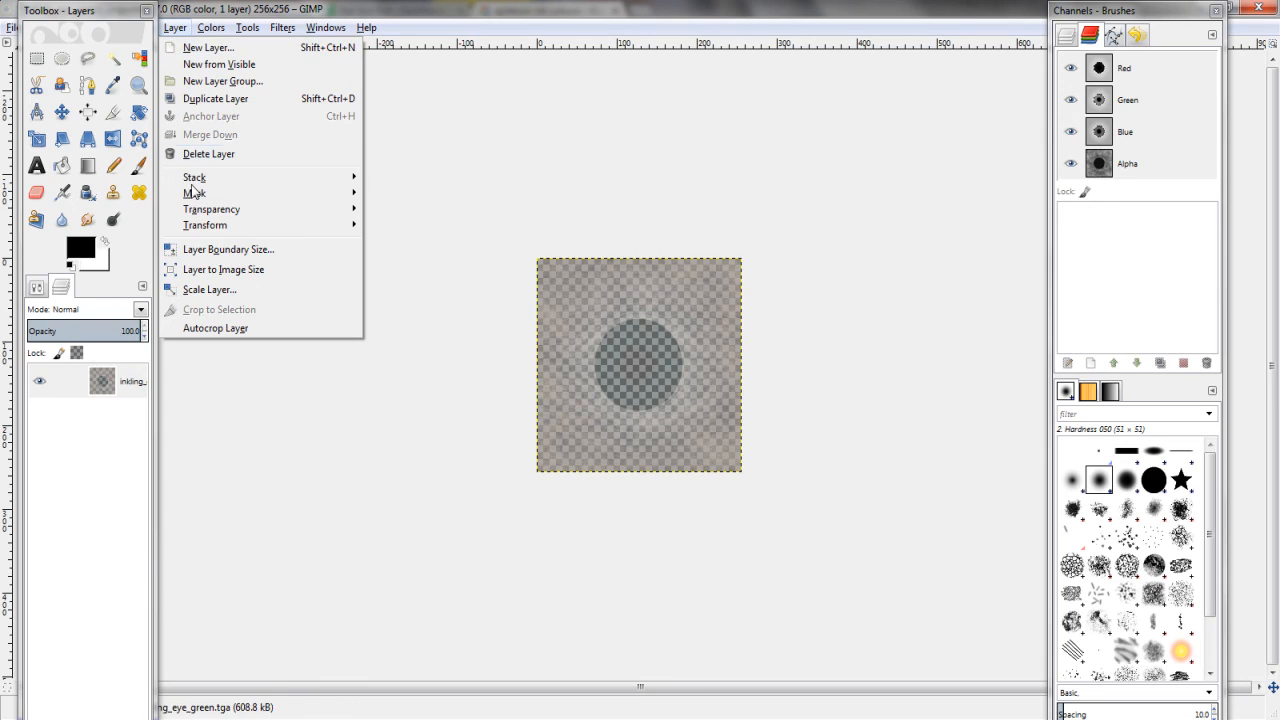
click(173, 33)
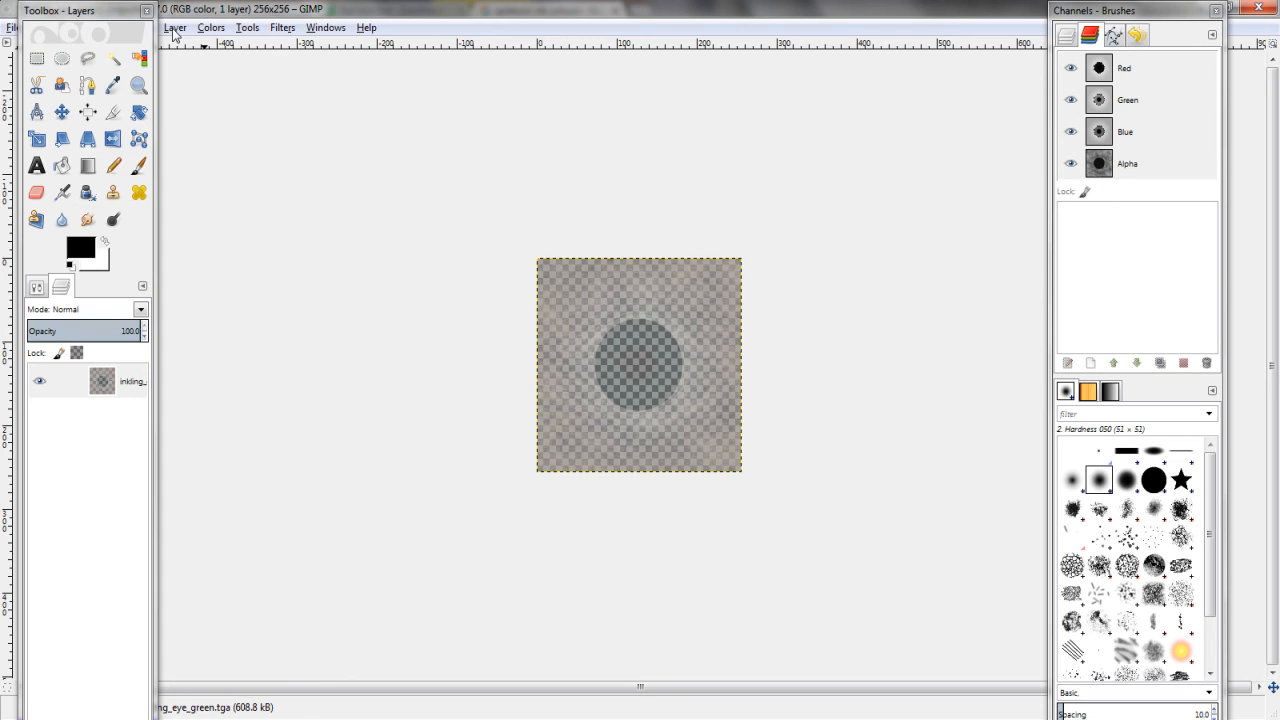
click(175, 28)
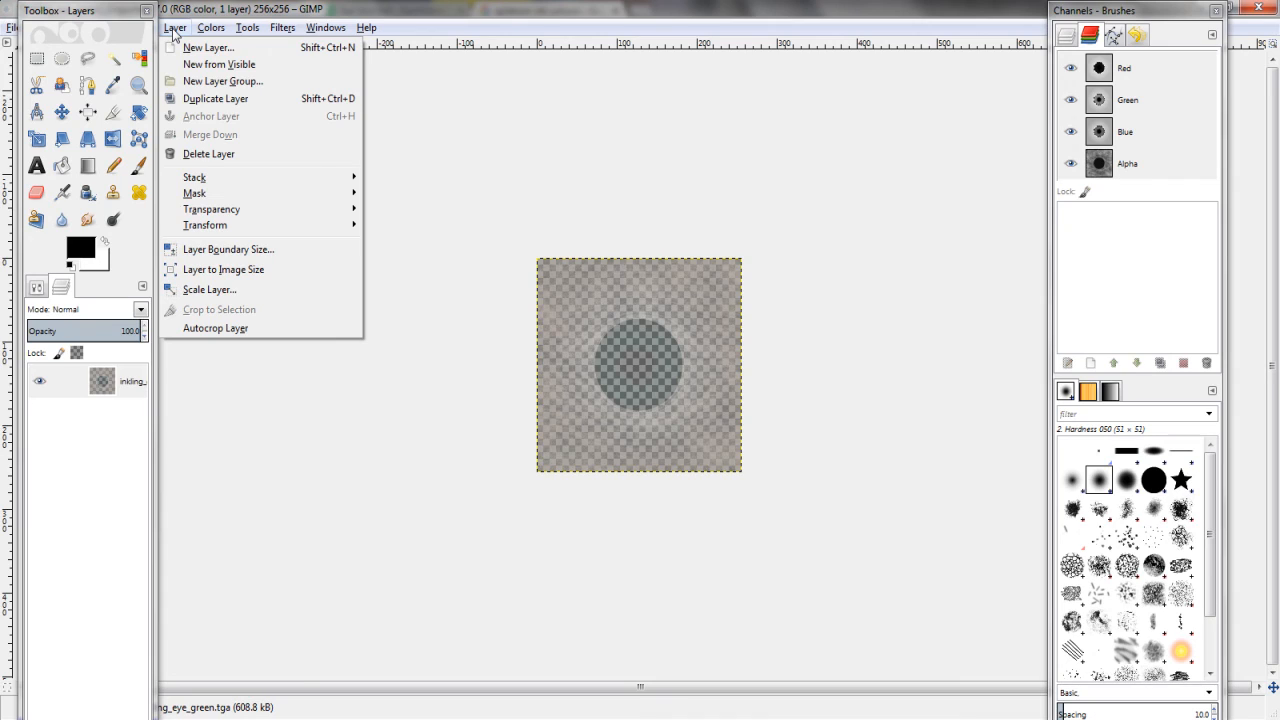
click(173, 29)
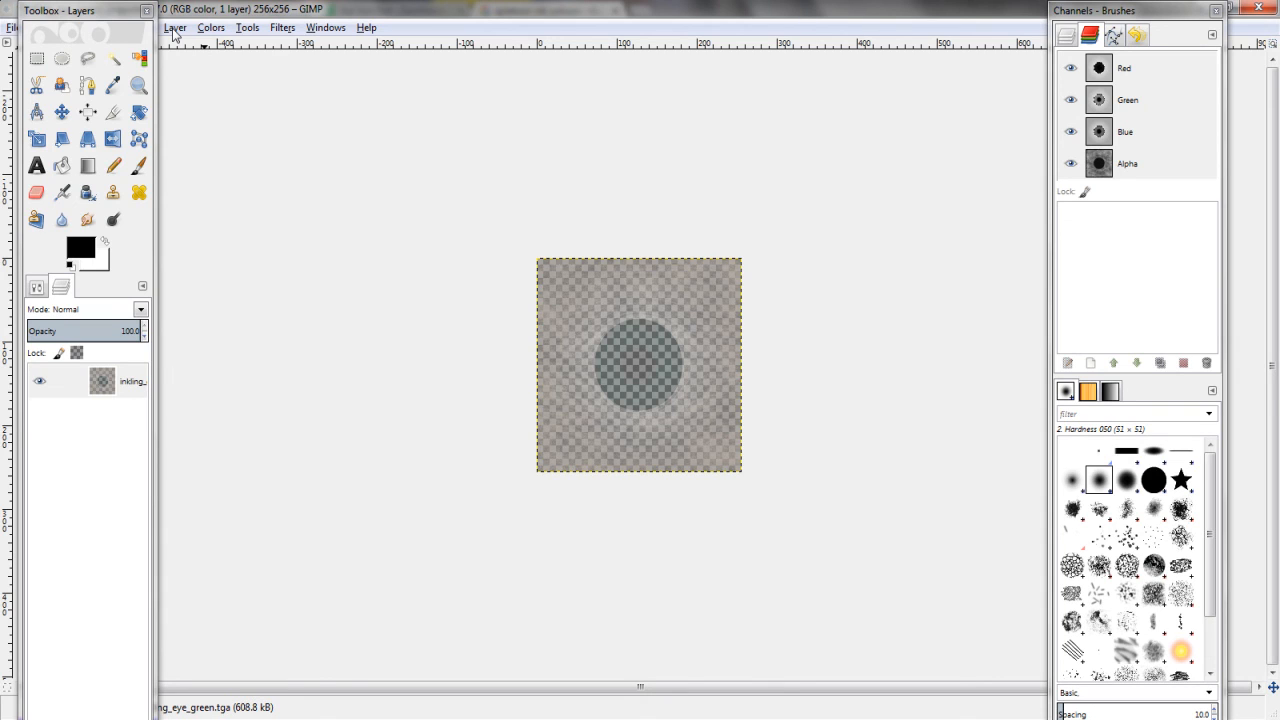
click(174, 29)
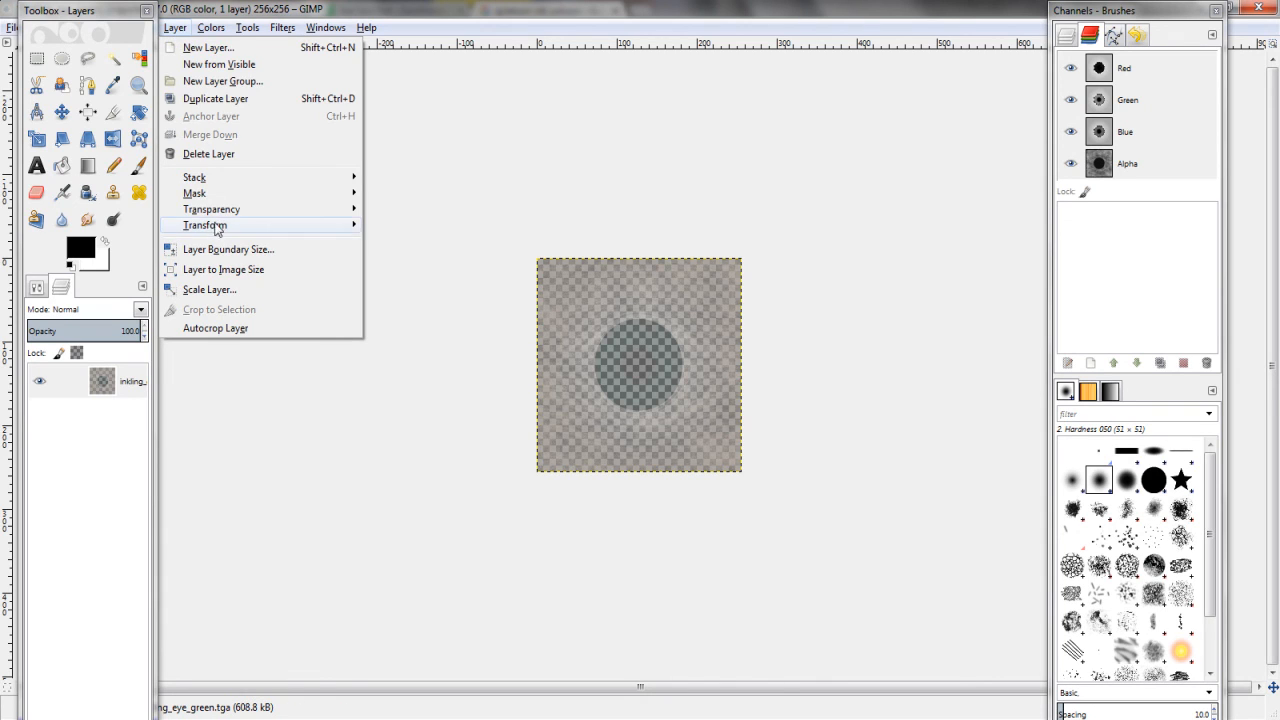
mouse_move(218, 212)
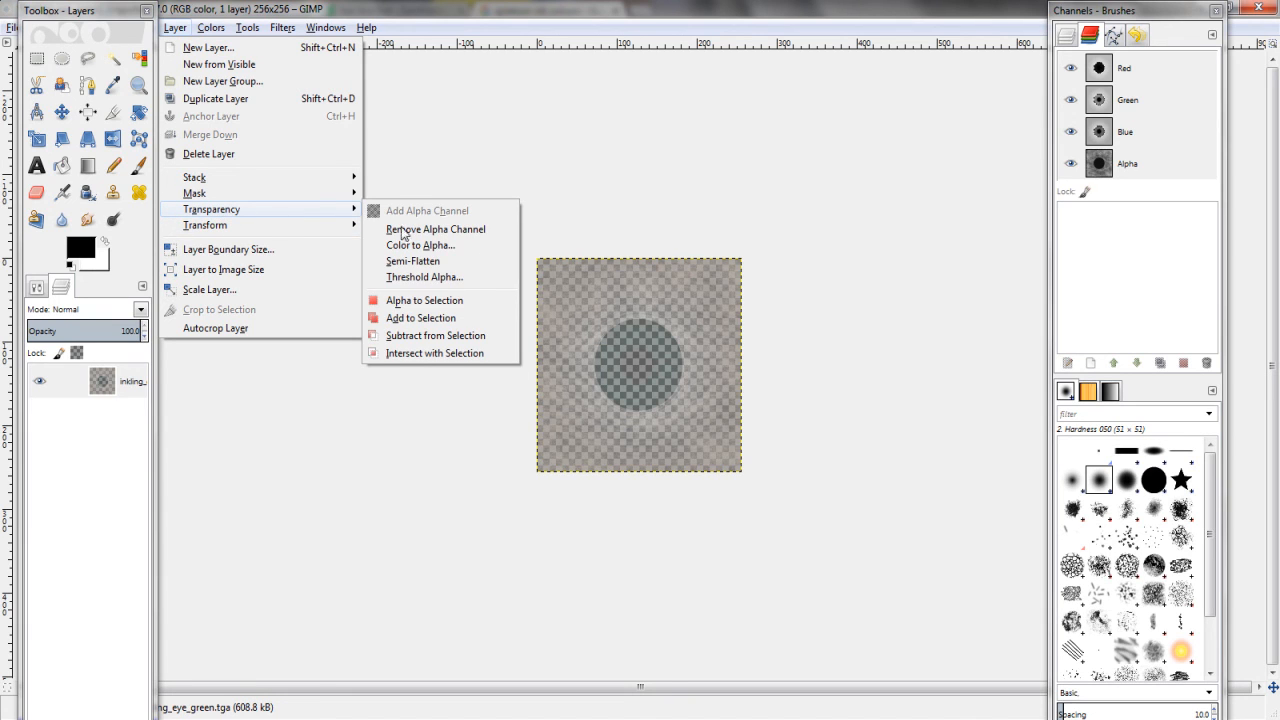
click(425, 278)
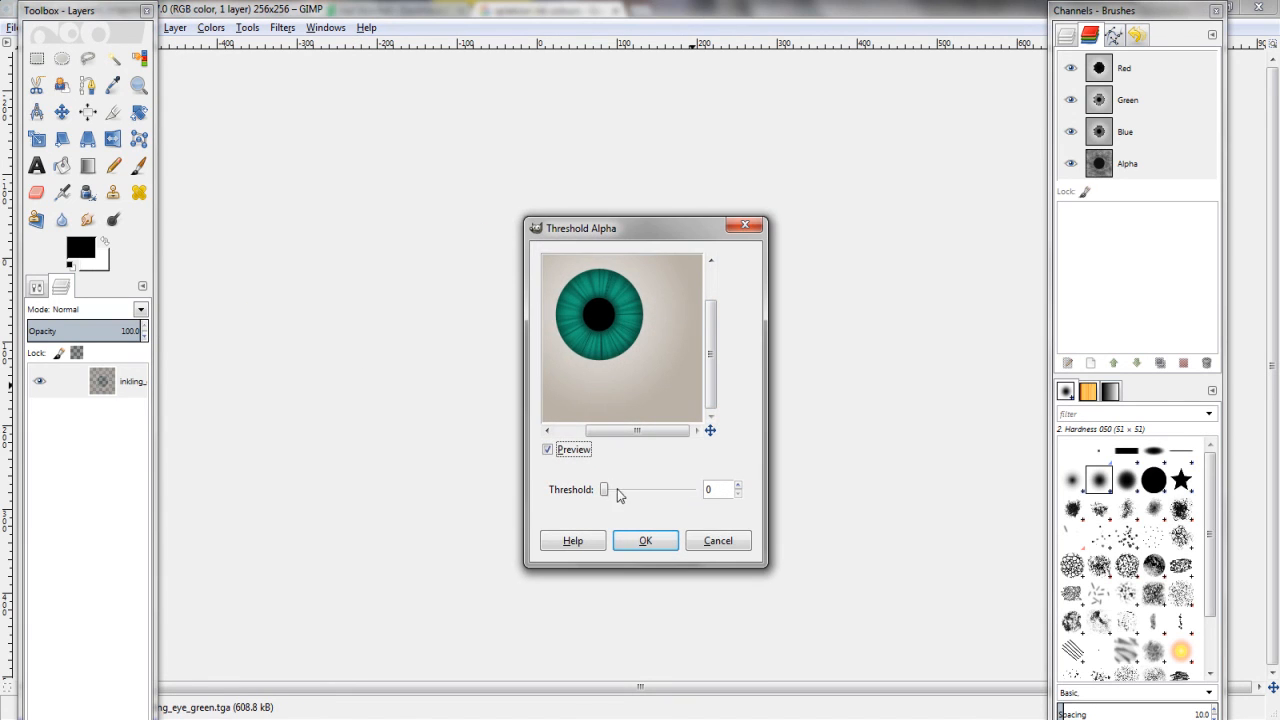
click(604, 490)
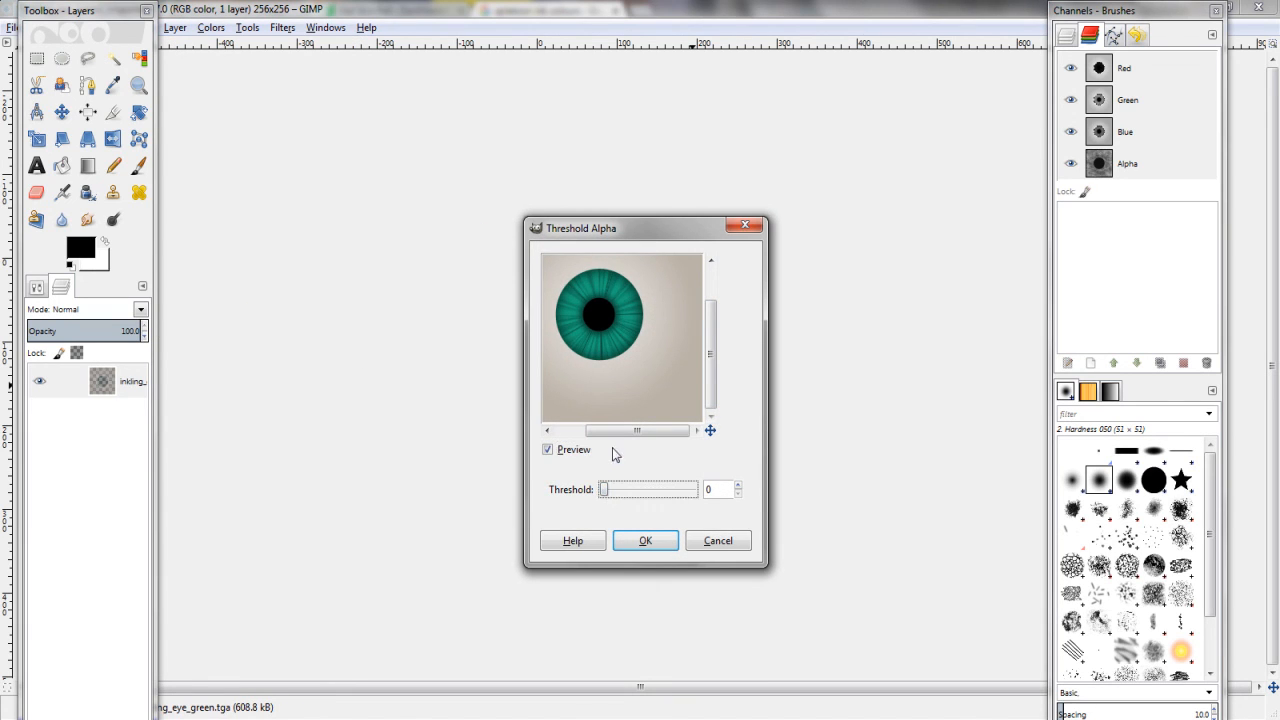
click(640, 541)
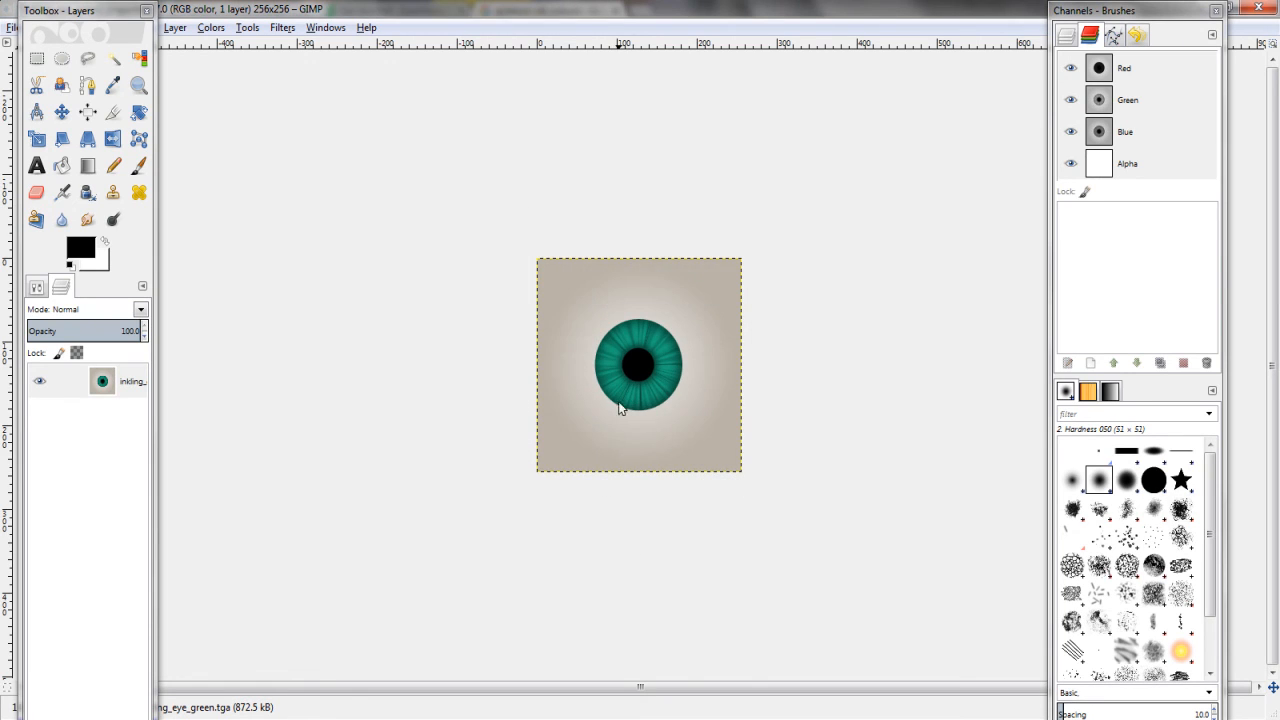
click(113, 58)
drag(613, 354, 672, 392)
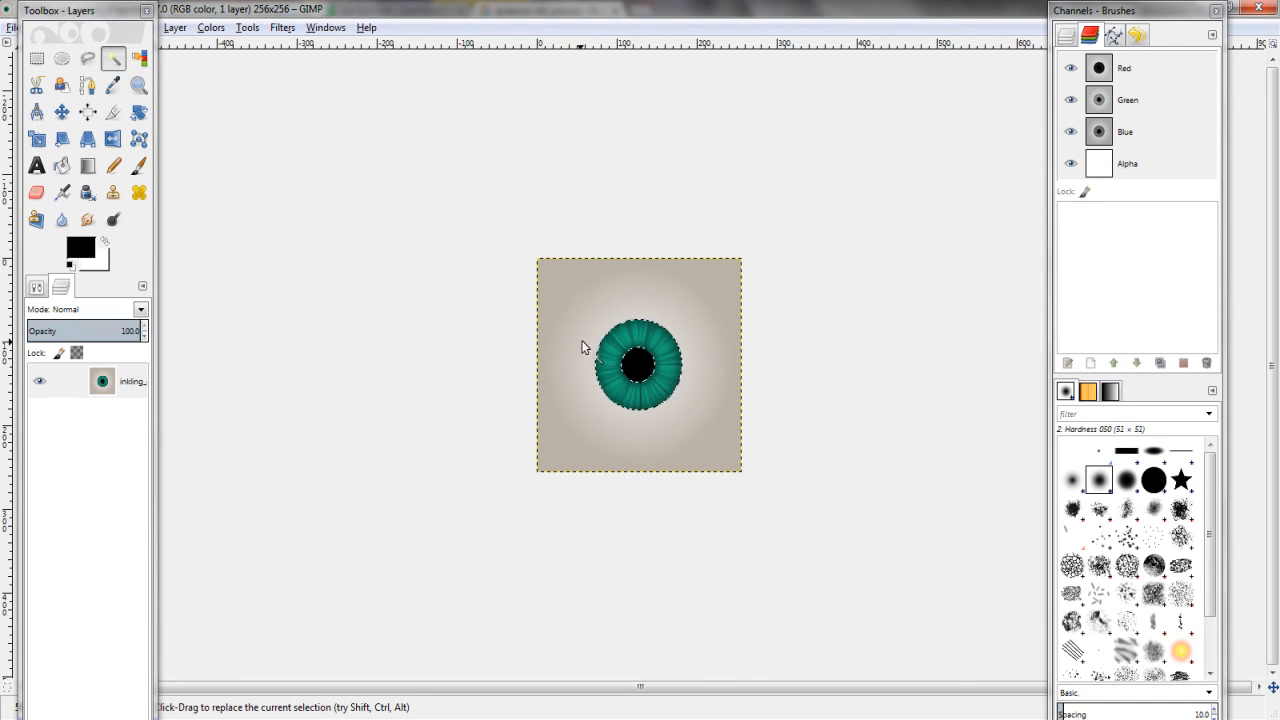
Recolour the iris from teal to crimson with Hue -180 and Saturation 41
click(176, 28)
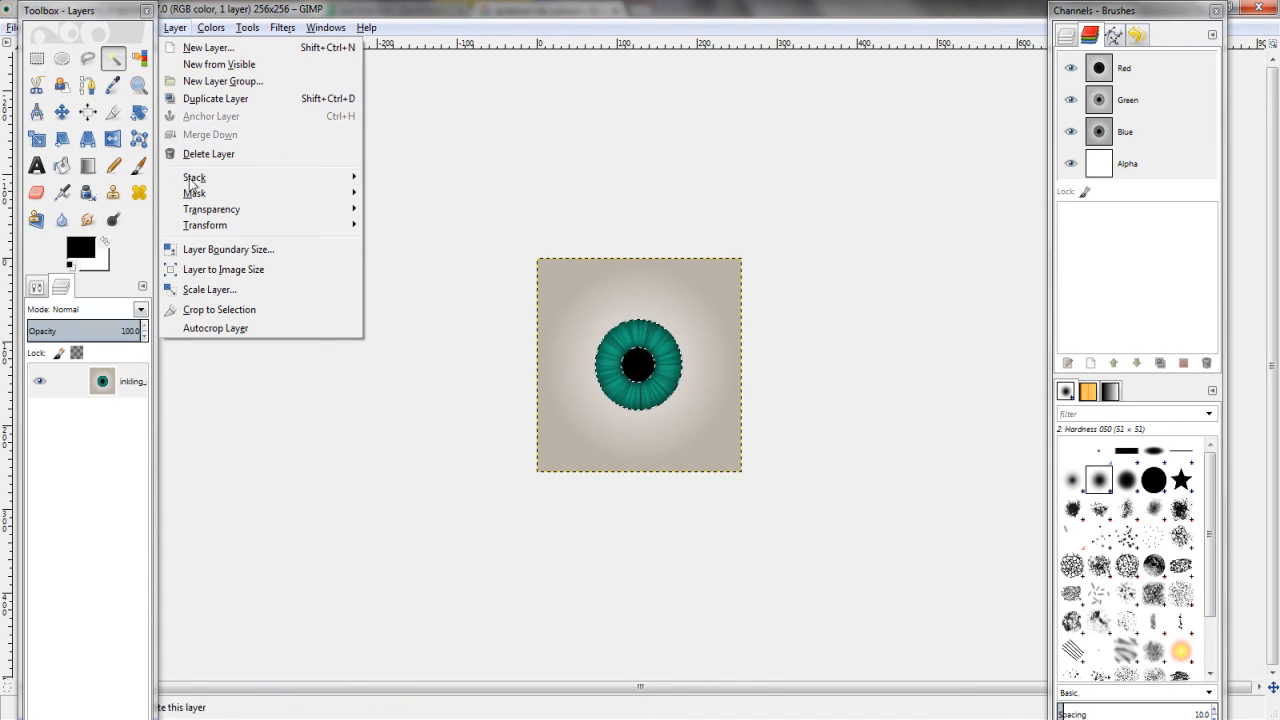
mouse_move(211, 28)
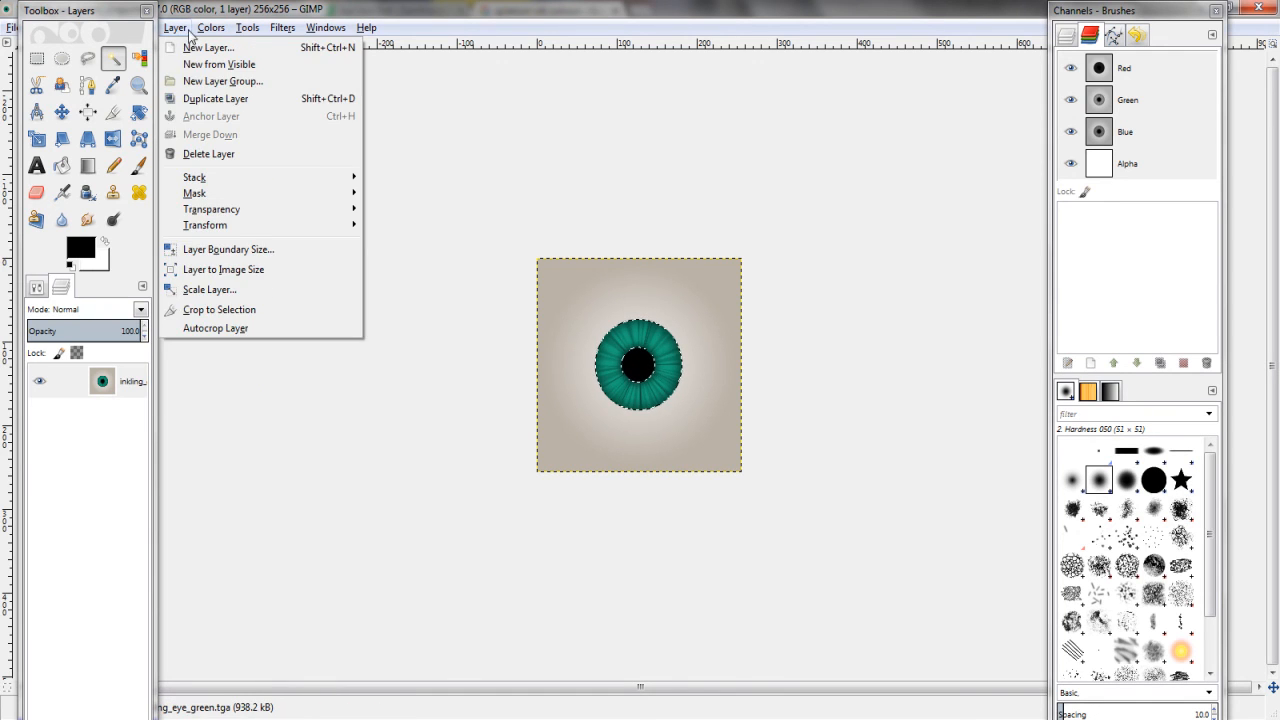
click(245, 69)
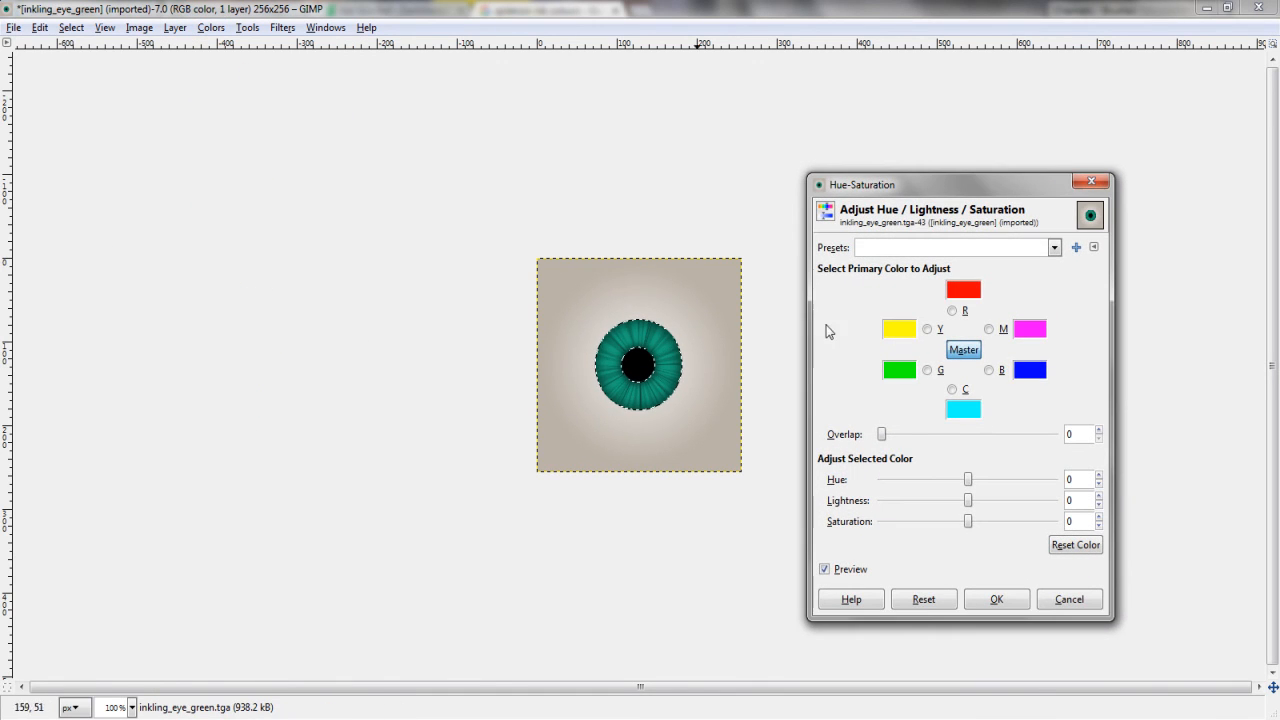
drag(968, 480, 876, 480)
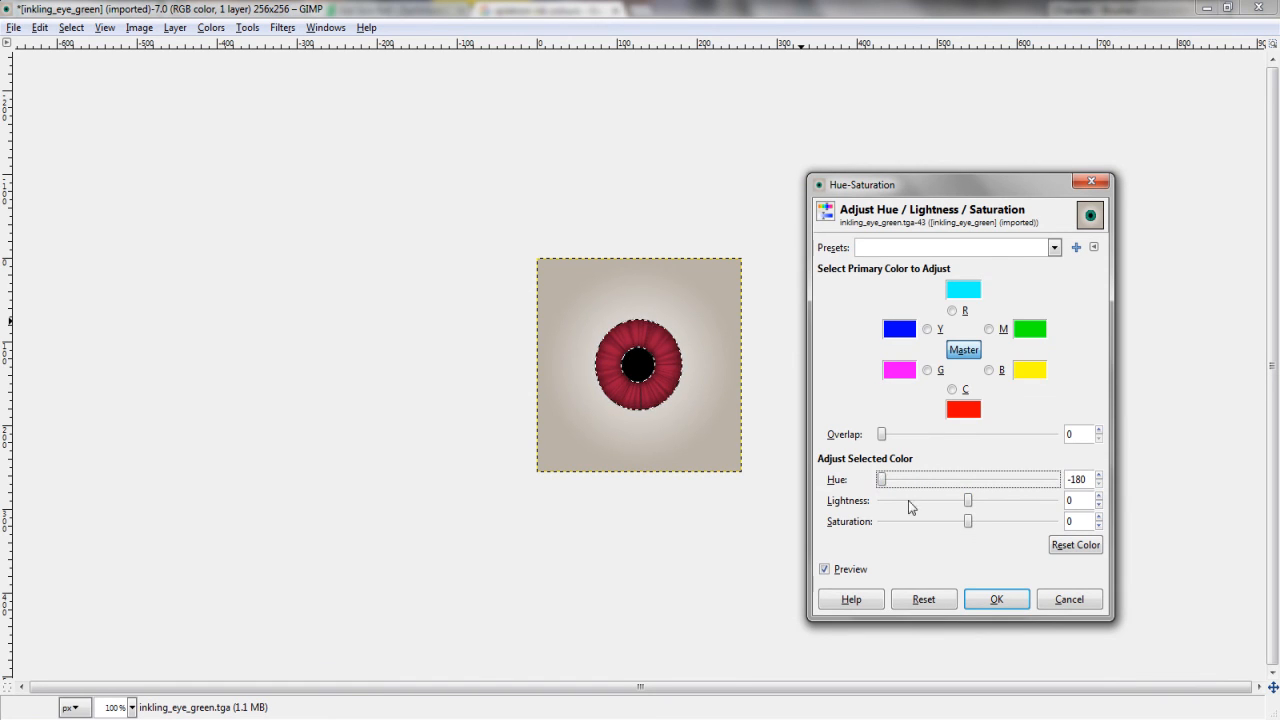
click(985, 527)
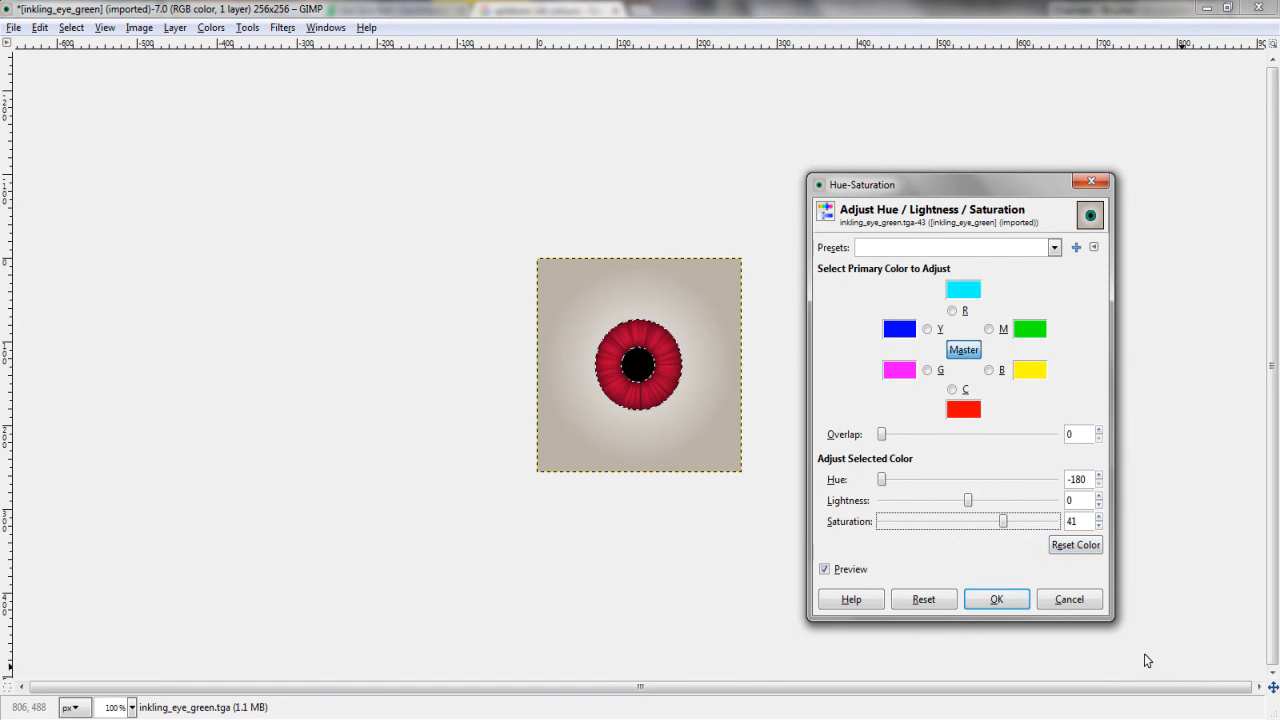
click(994, 598)
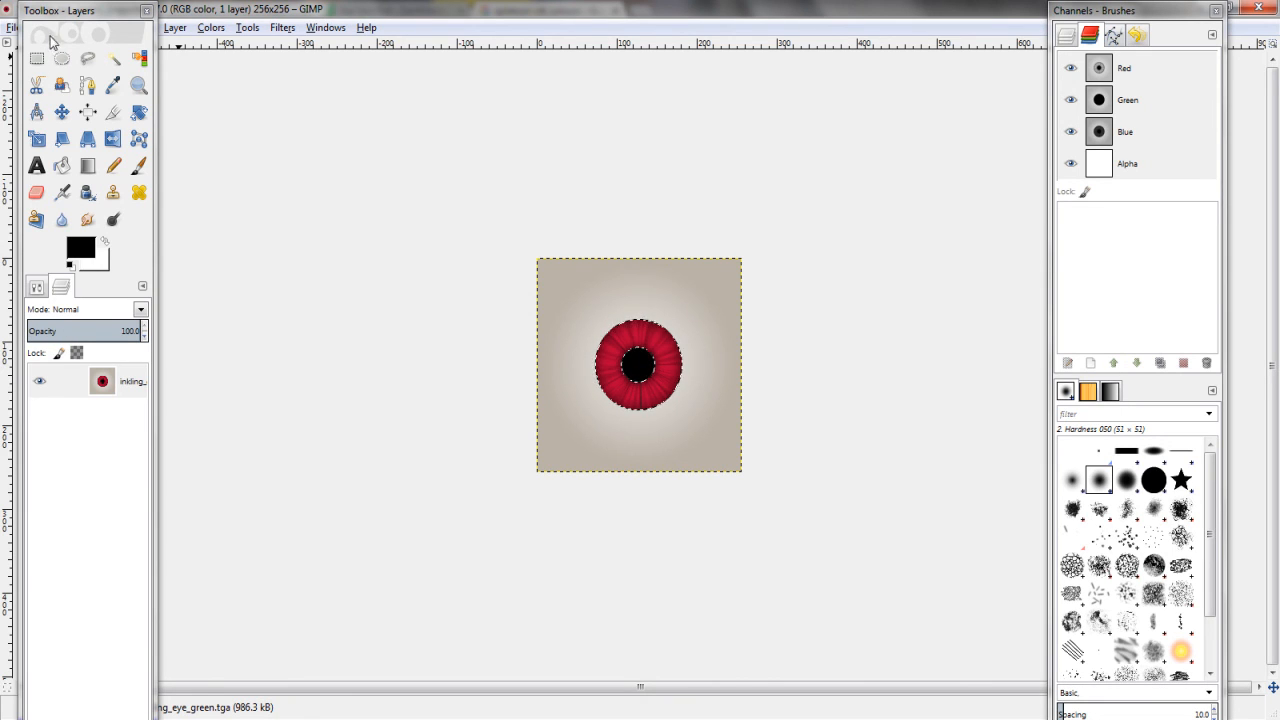
Set the eye layer's opacity to 10.0 in the Layers panel
click(97, 332)
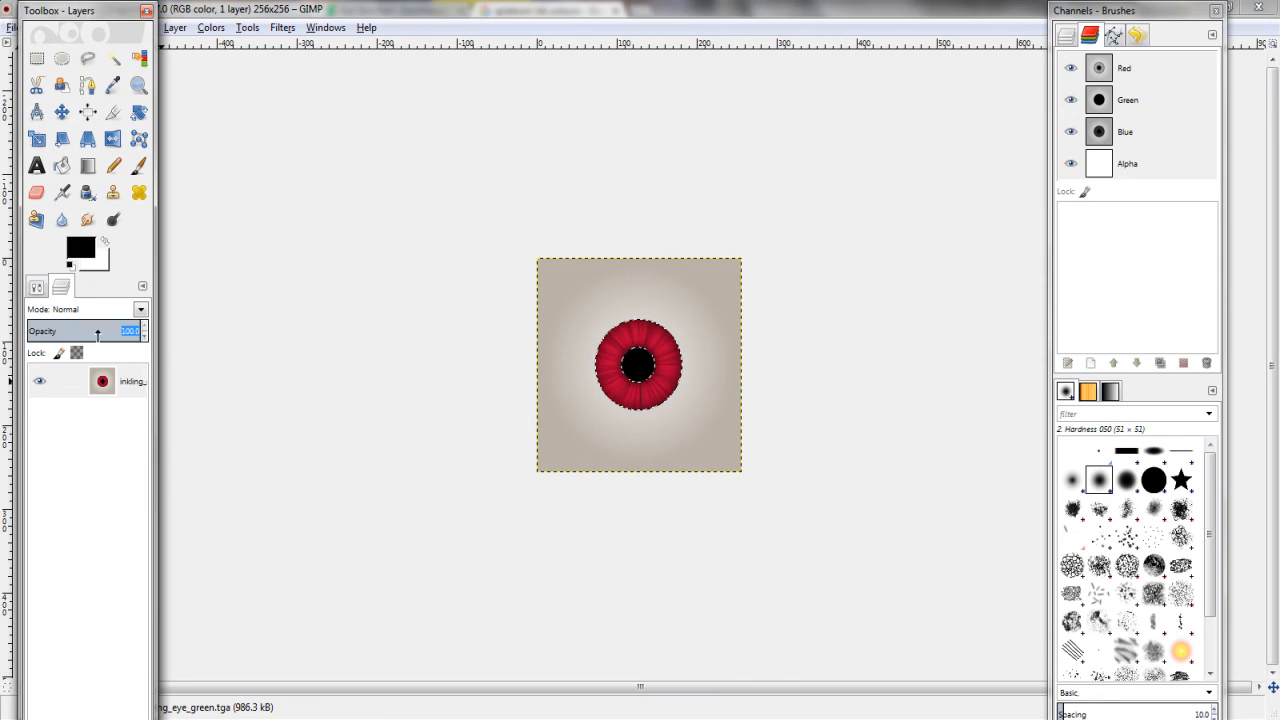
drag(146, 336, 148, 340)
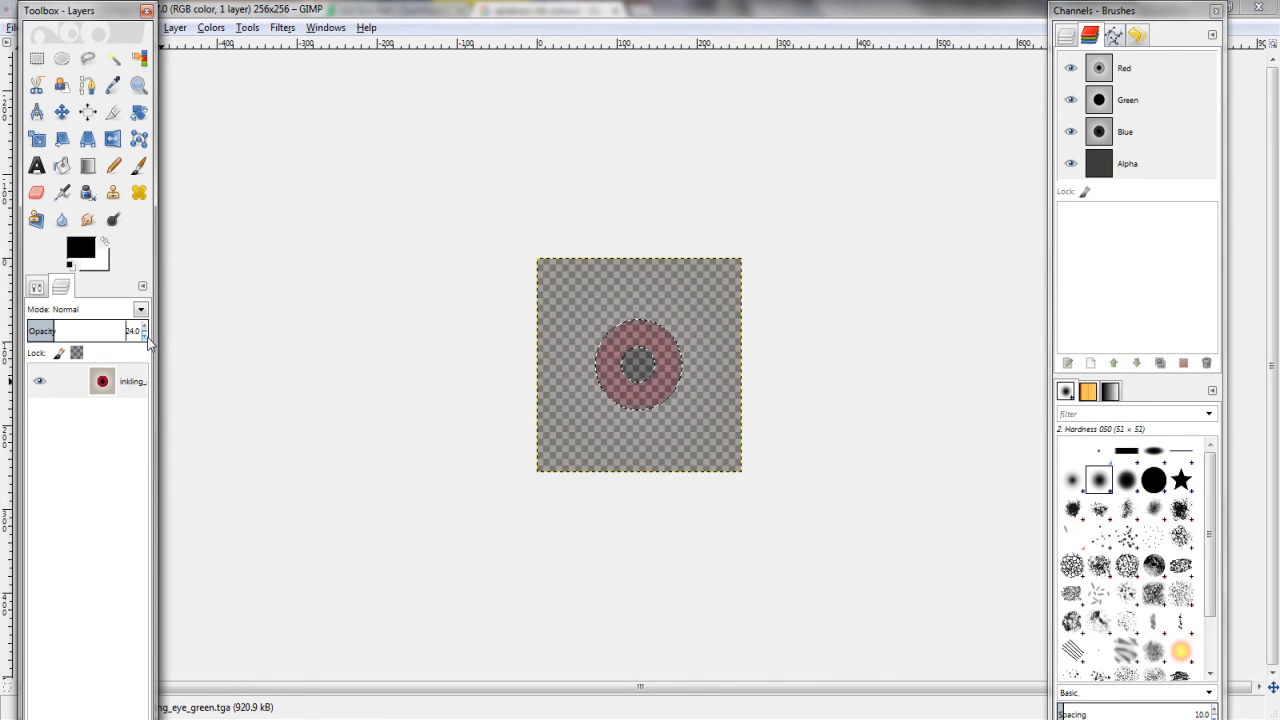
scroll(147, 341, down, 16)
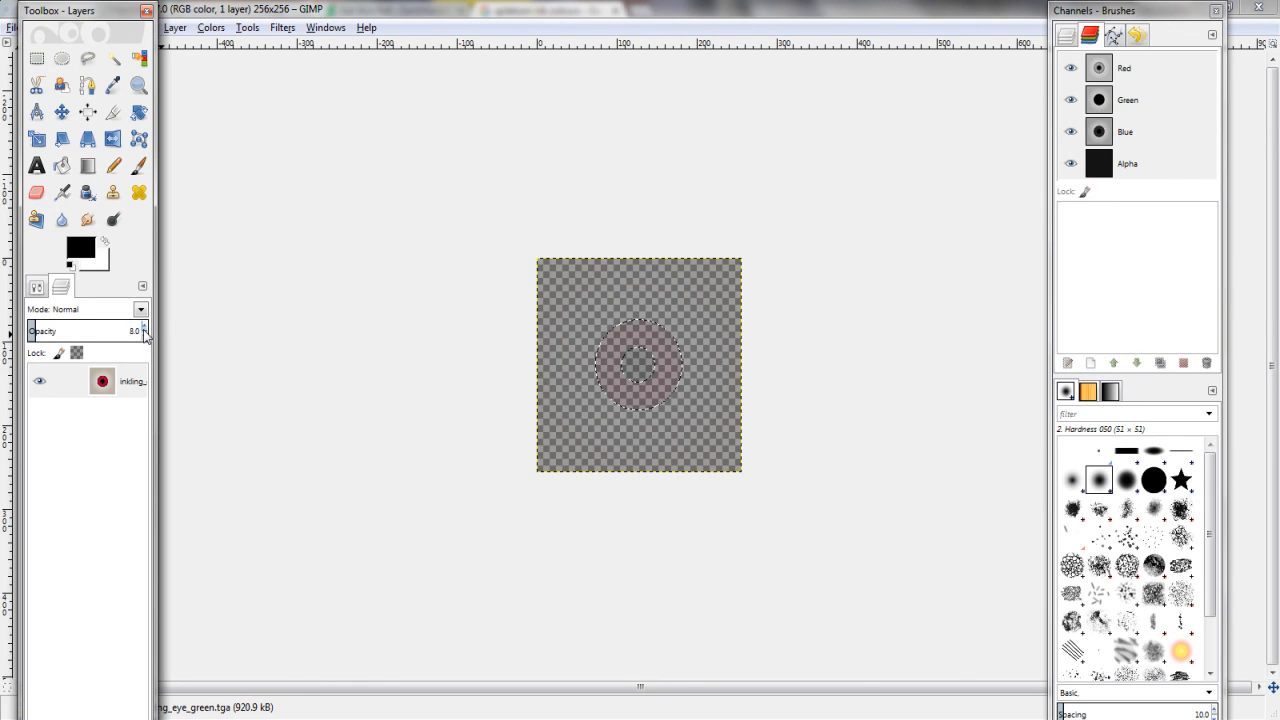
scroll(144, 332, up, 1)
Export the image as inkling_eye_darkgreen.tga and confirm the TGA options with RLE compression
click(10, 28)
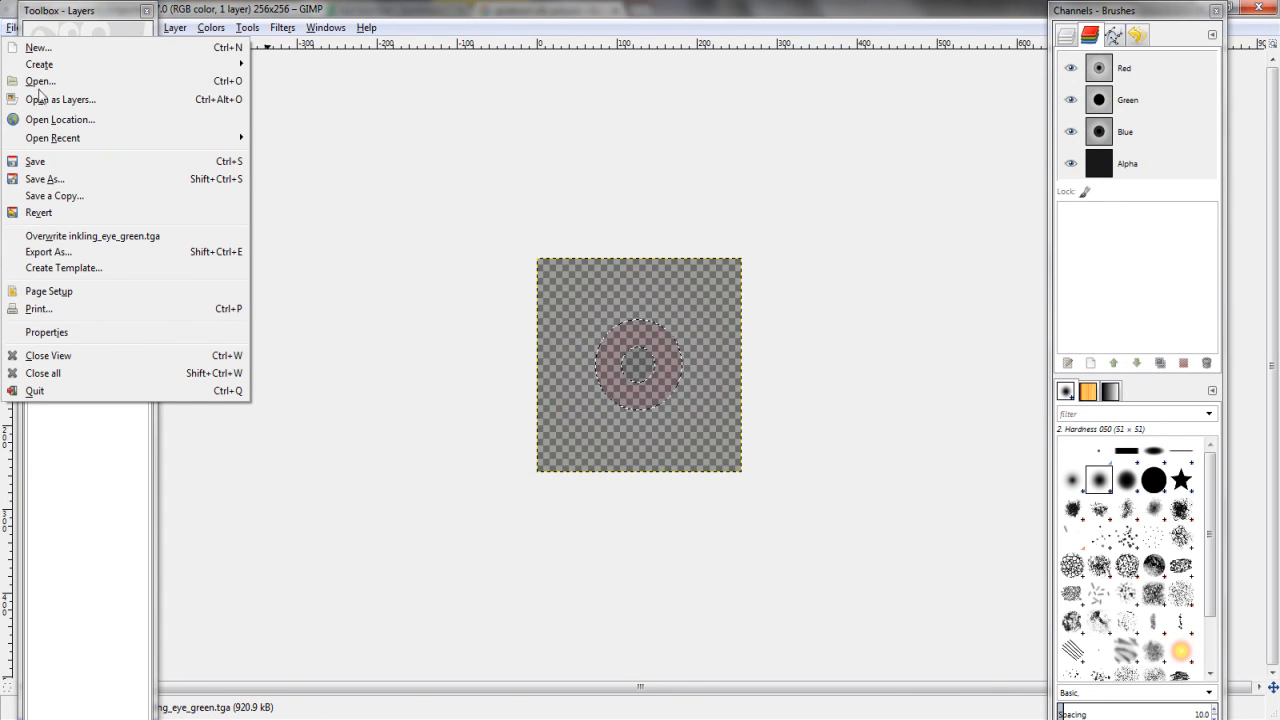
click(58, 251)
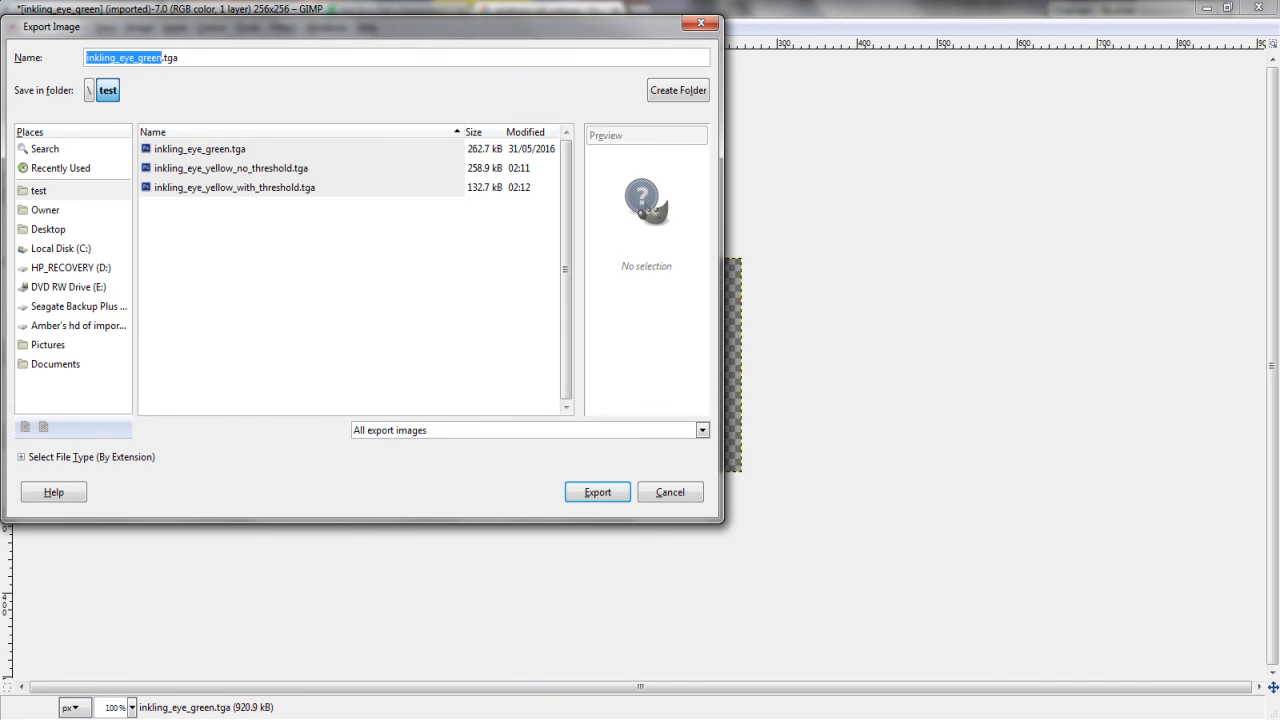
click(137, 57)
text(dark)
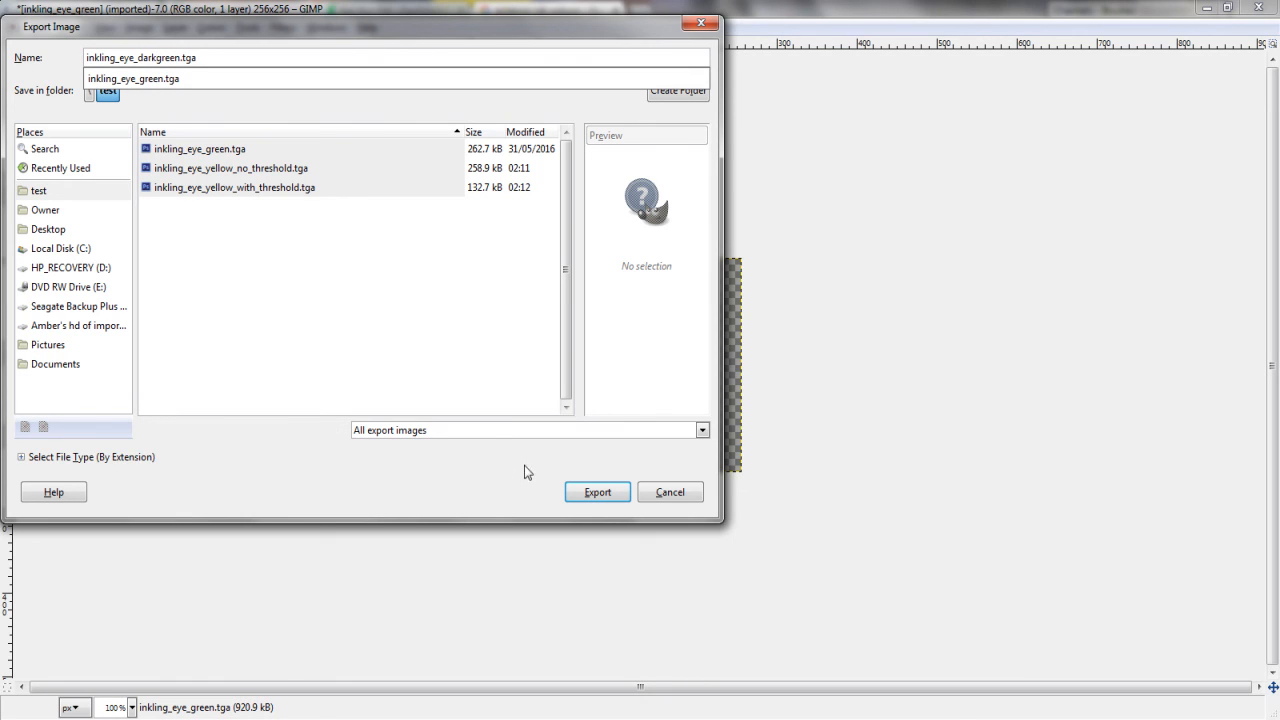
click(586, 497)
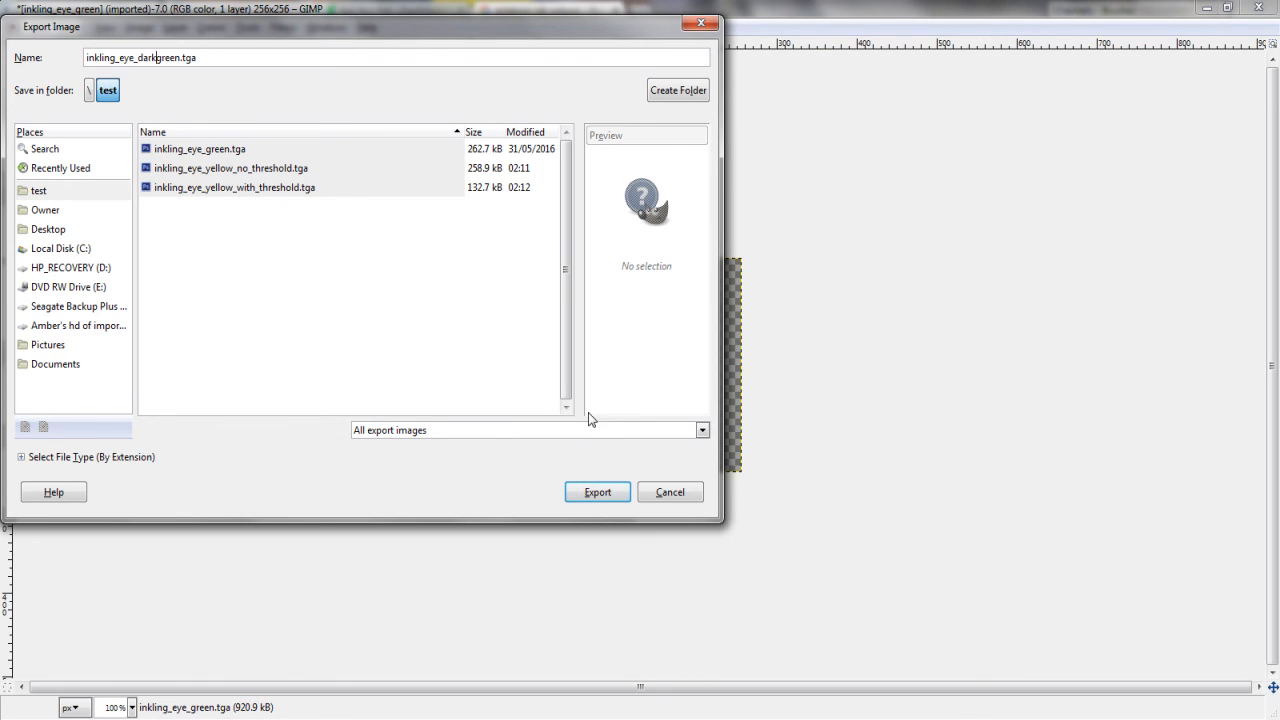
click(588, 497)
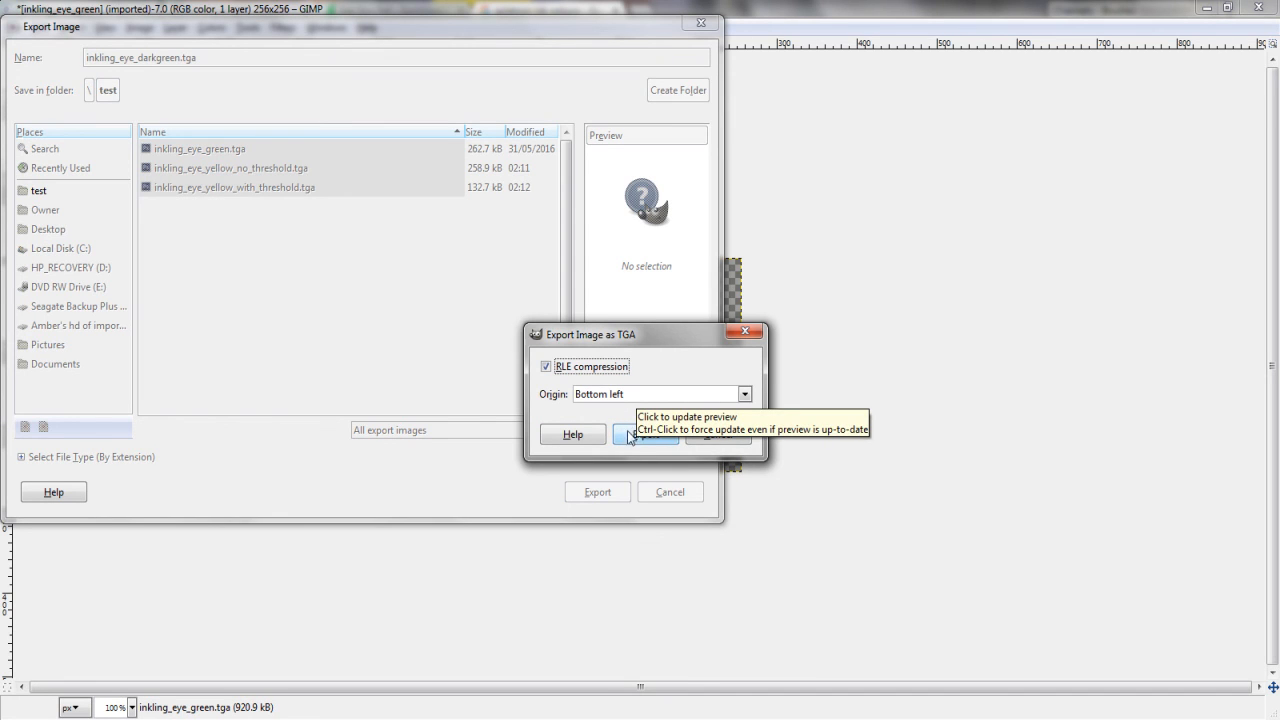
click(631, 438)
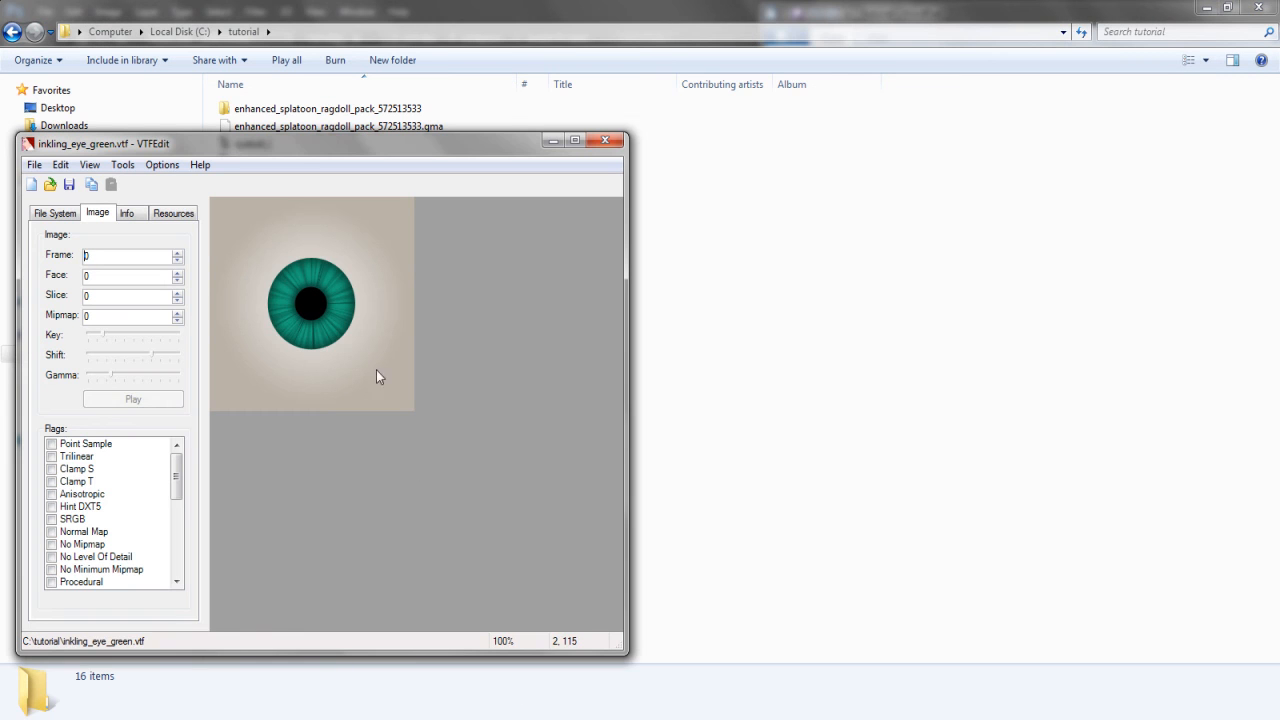
Import the inkling_eye_green2 image from the tutorial folder into VTFEdit
drag(303, 145, 788, 157)
click(520, 168)
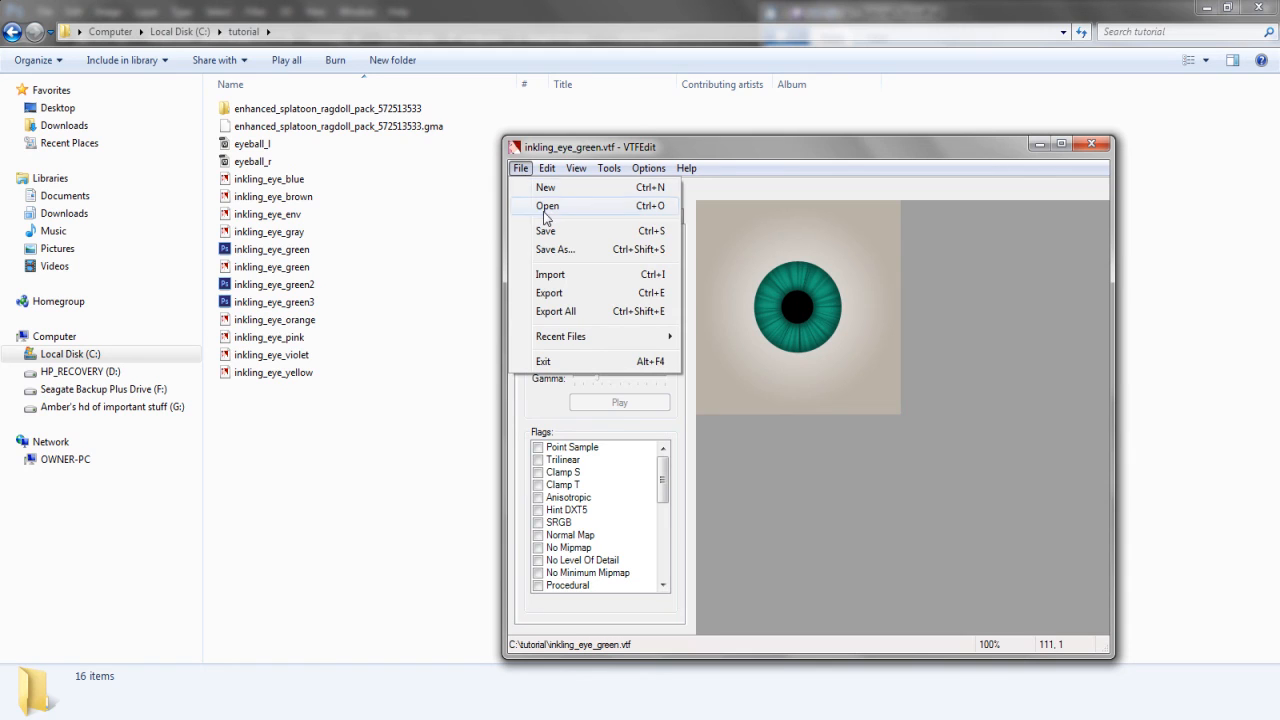
click(549, 274)
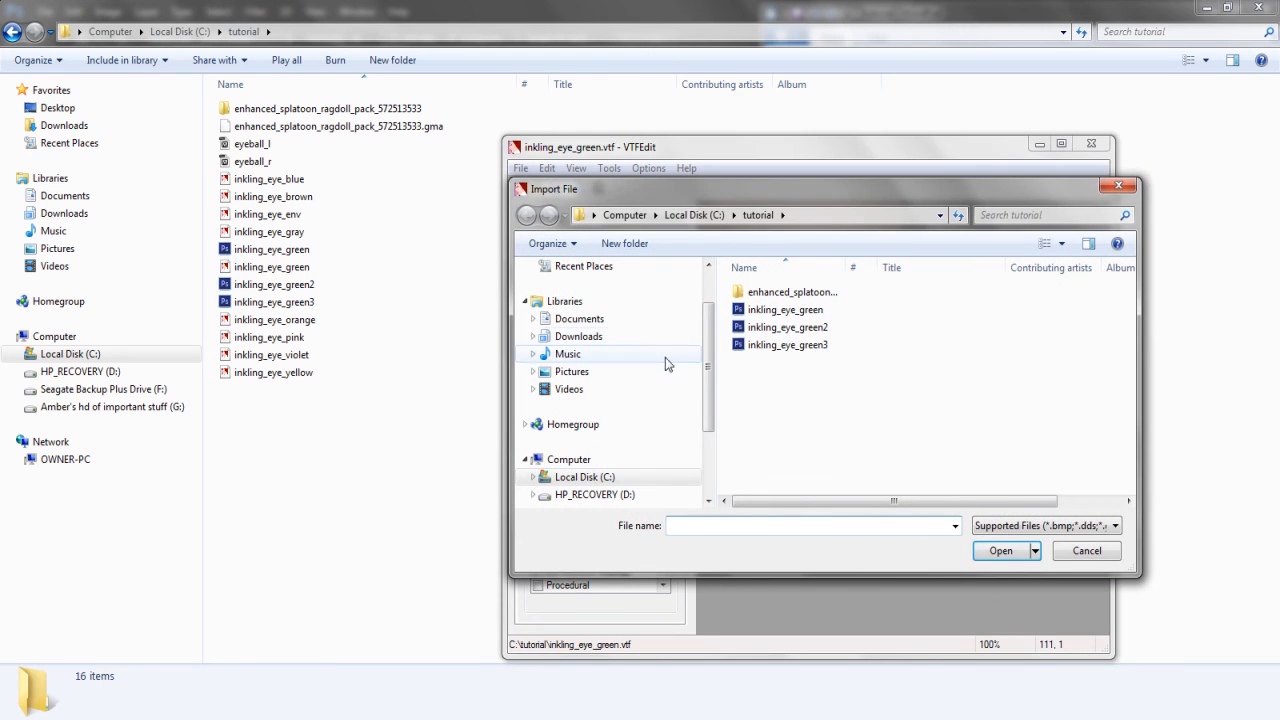
click(815, 328)
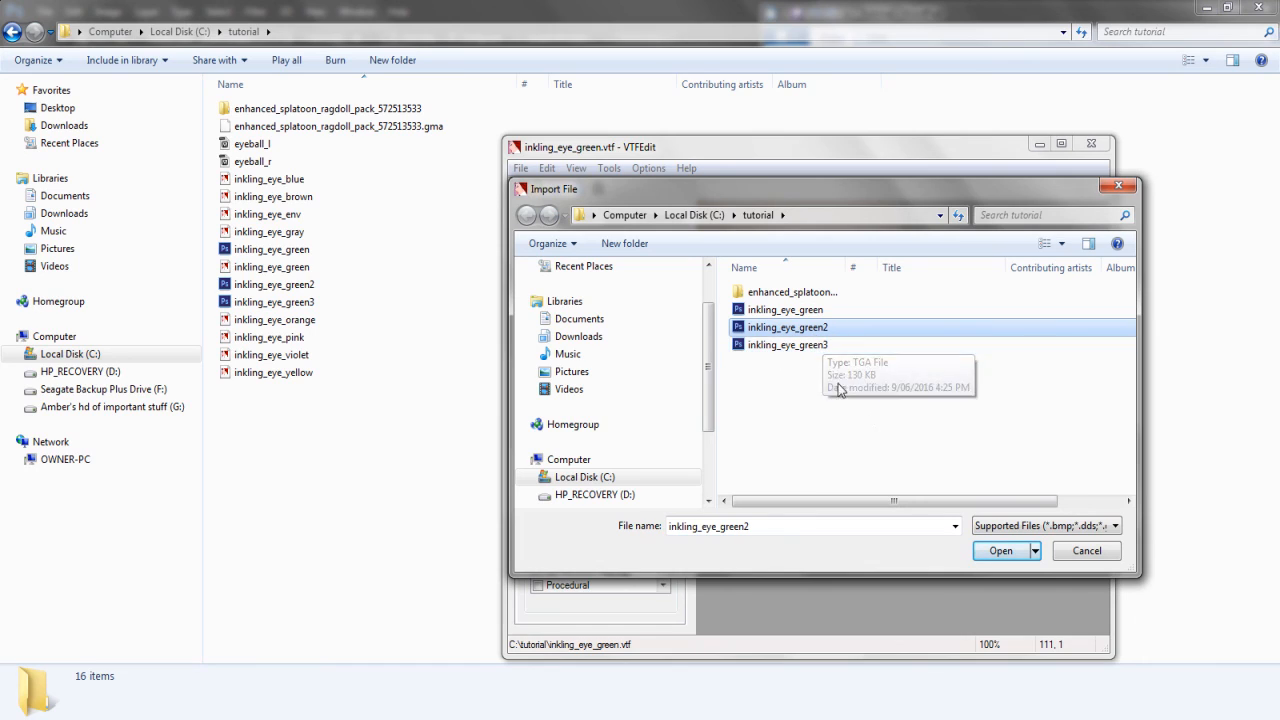
click(1017, 552)
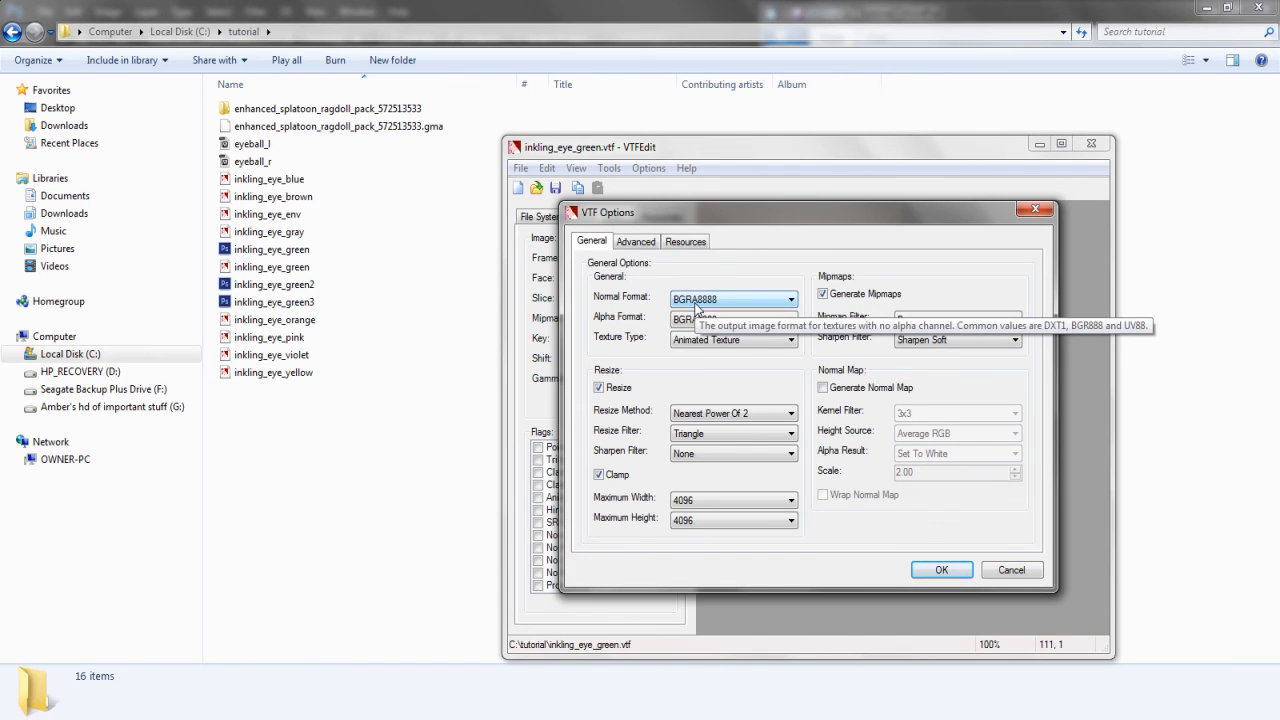
Keep BGRA8888 as the normal and alpha formats and create the 256 × 256 texture
click(705, 305)
click(706, 307)
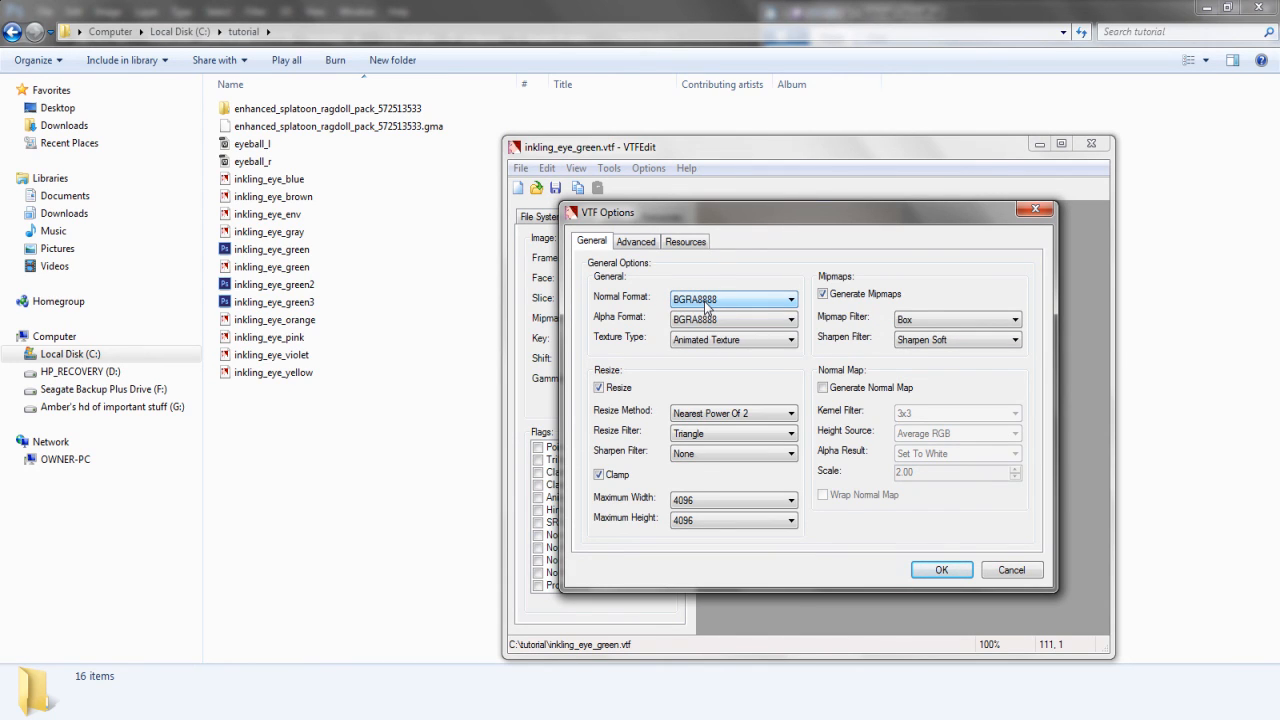
click(678, 327)
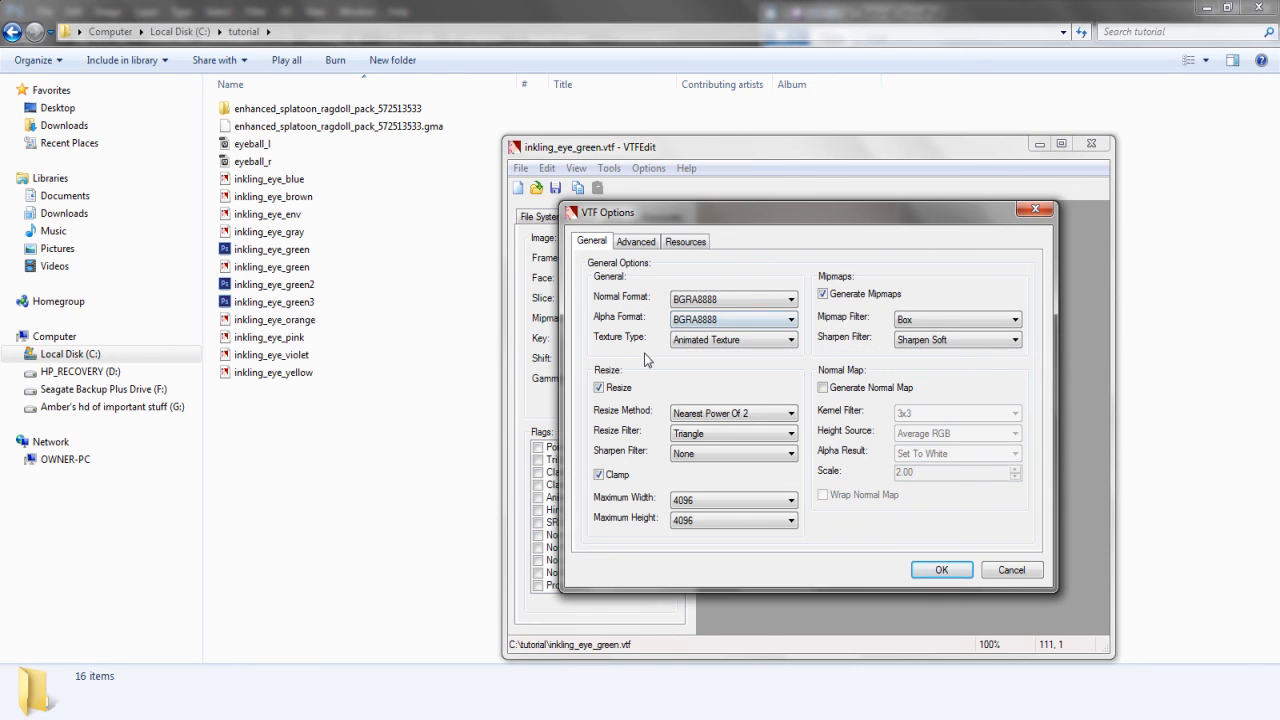
click(922, 574)
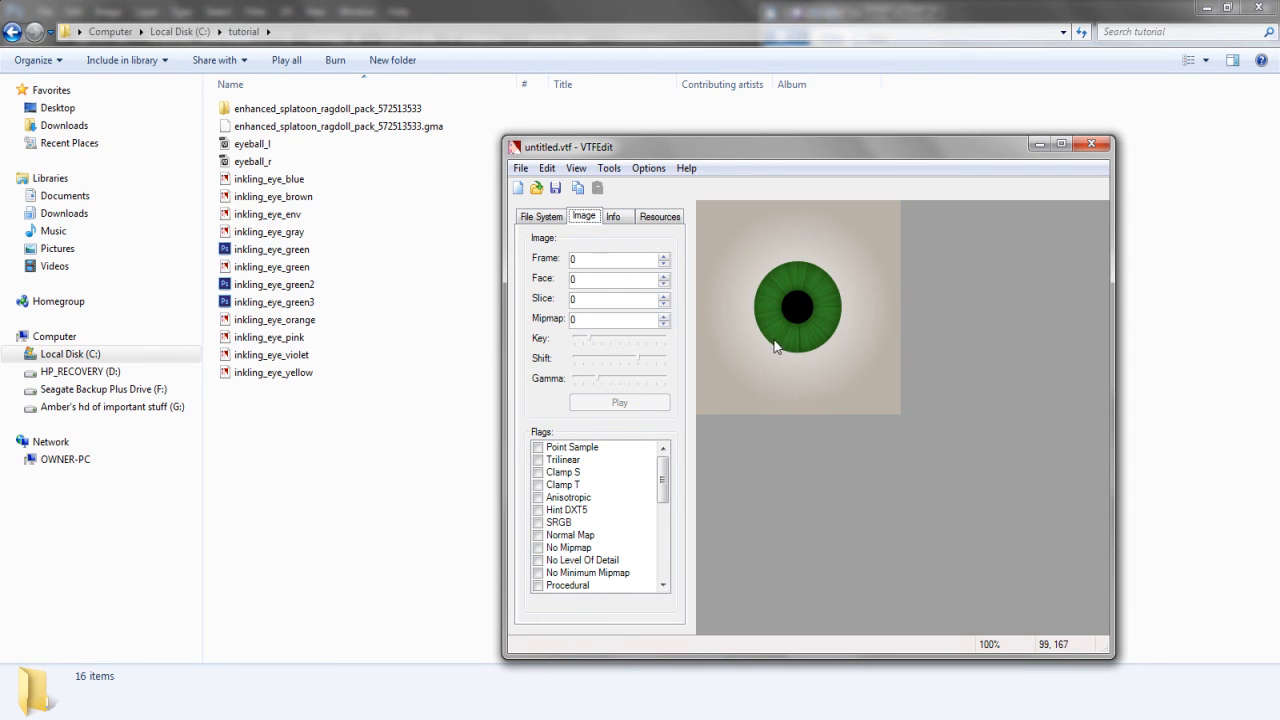
mouse_move(665, 480)
mouse_down()
mouse_move(666, 554)
mouse_move(672, 483)
mouse_up()
Review the texture's Info details (256 × 256, BGRA8888), then return to the File System view
click(615, 218)
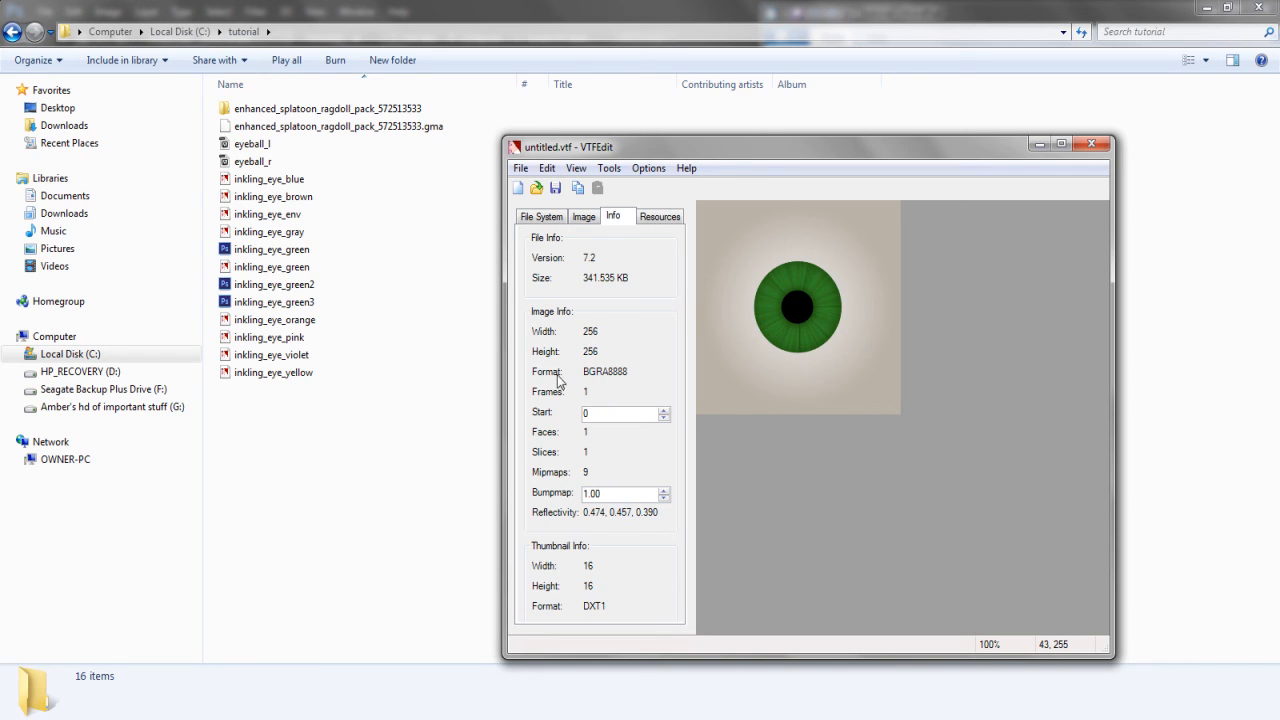
click(542, 218)
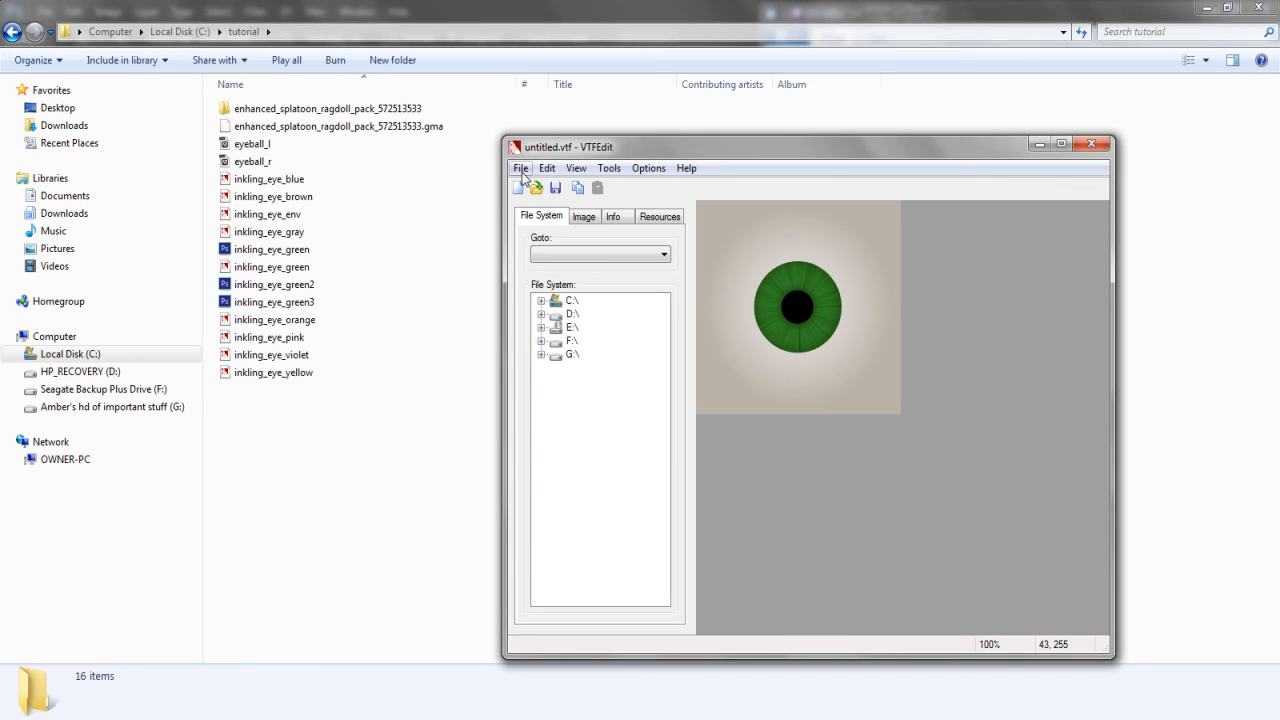
click(521, 169)
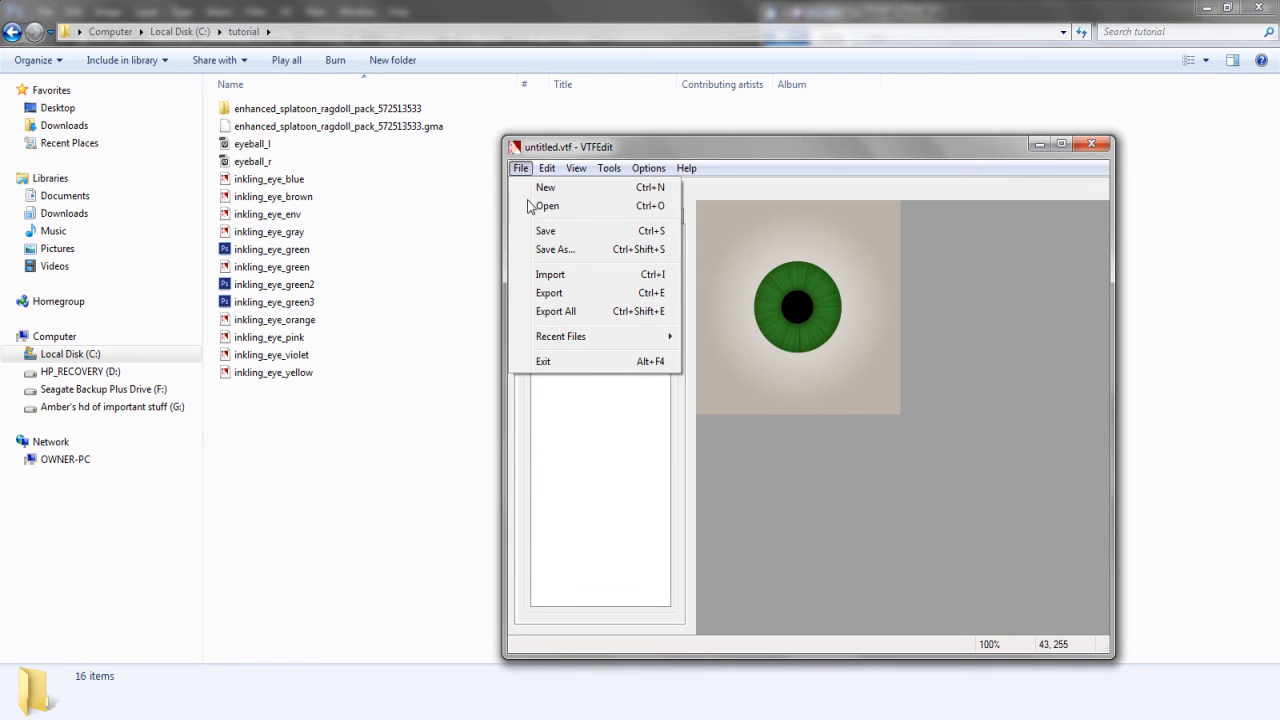
Save the texture as inkling_eye_darkgreen.vtf with the VTF Files type, then close VTFEdit
click(543, 255)
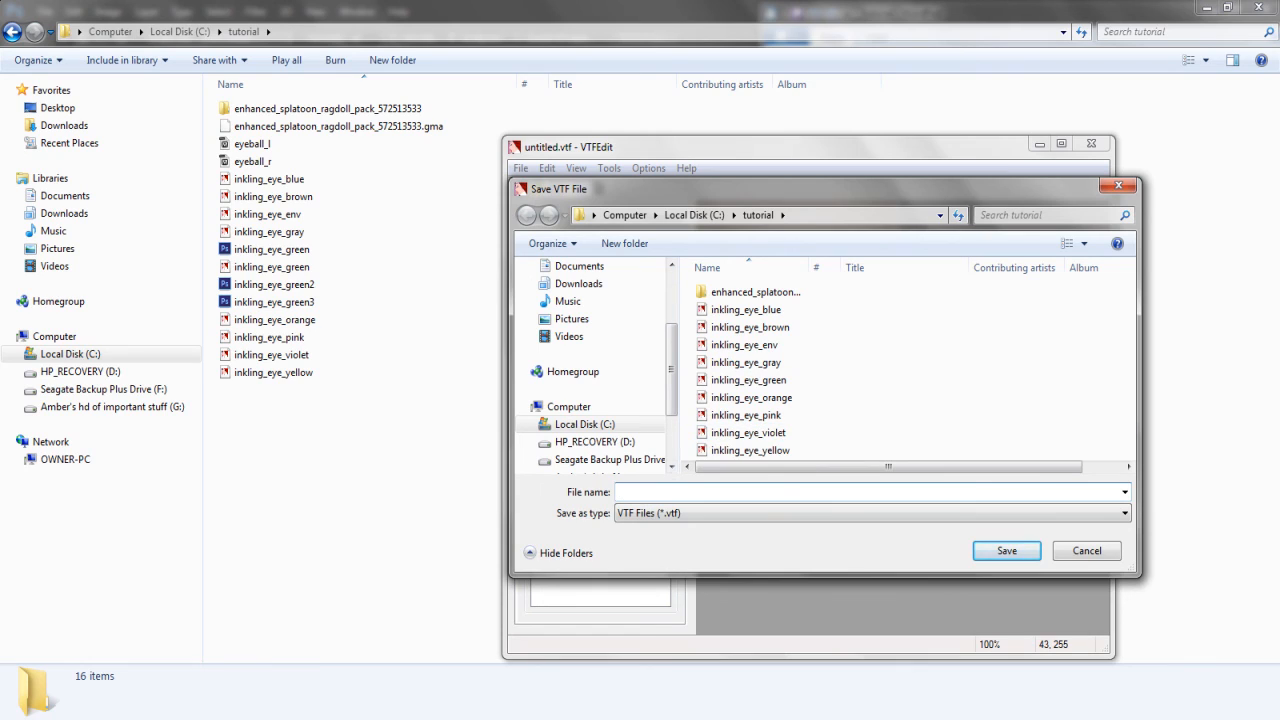
text(inkling_eye_darkgreen)
key(Tab)
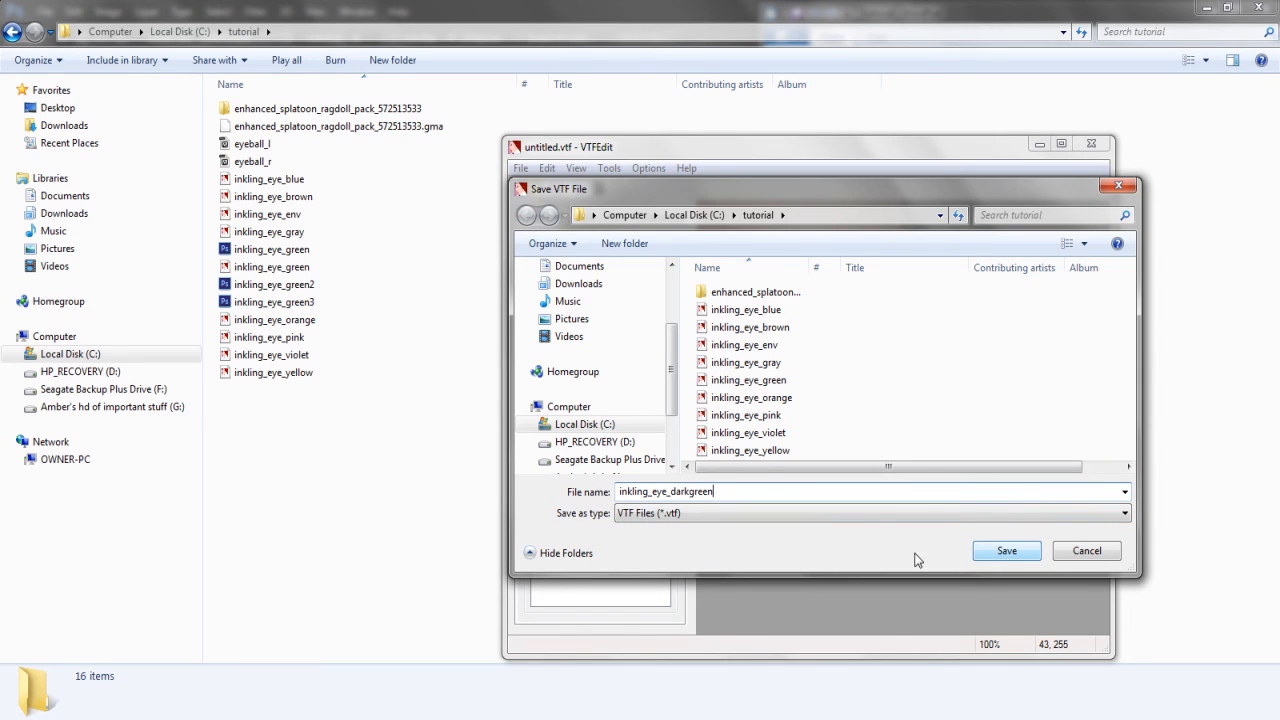
click(650, 513)
click(652, 518)
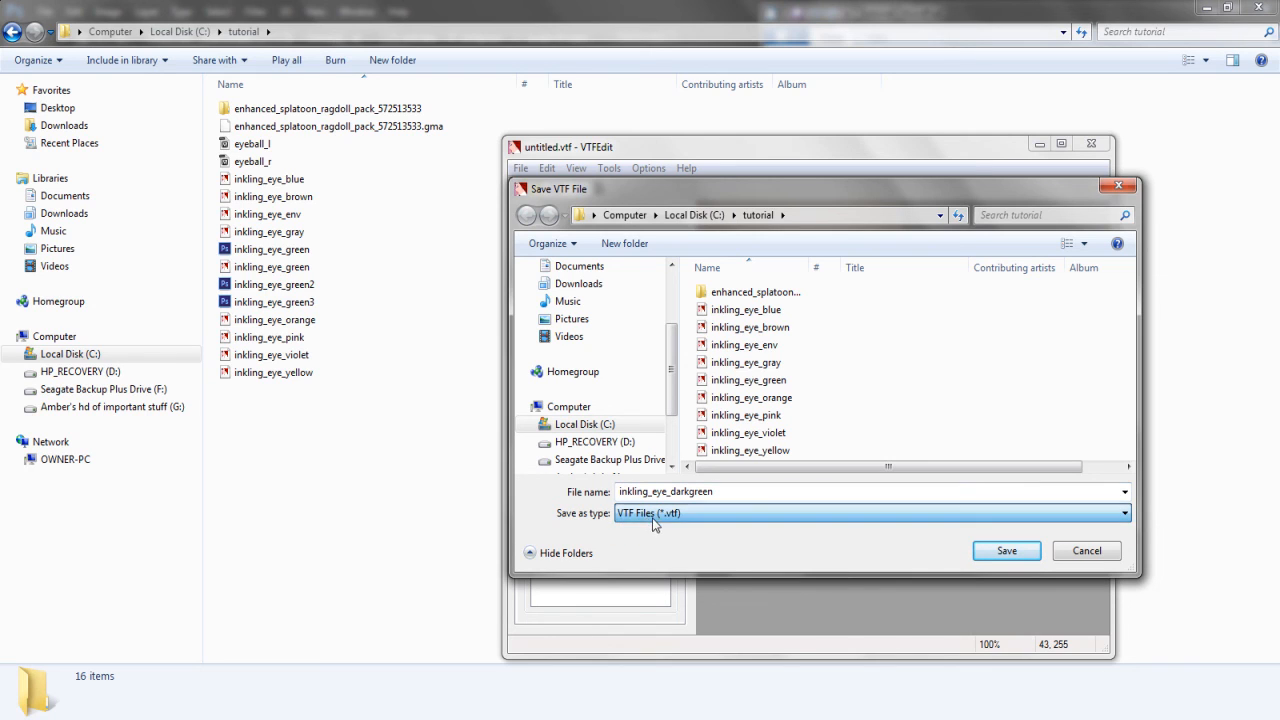
click(994, 553)
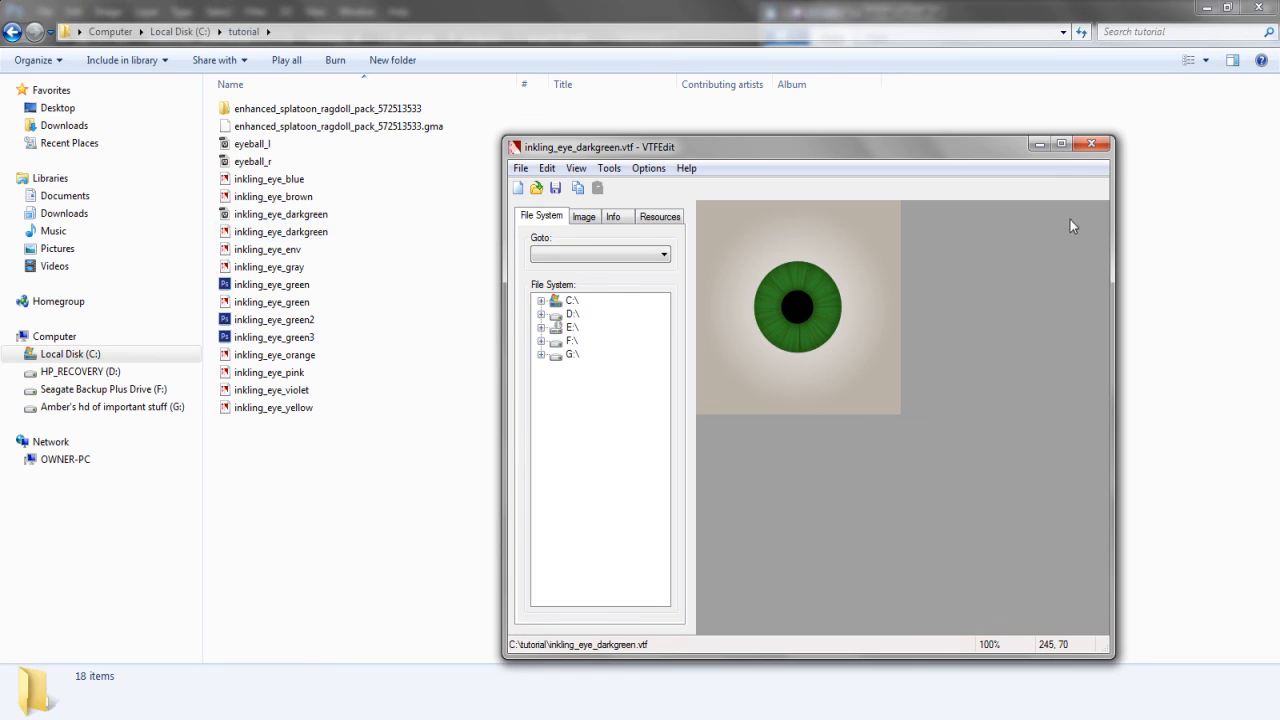
click(1091, 144)
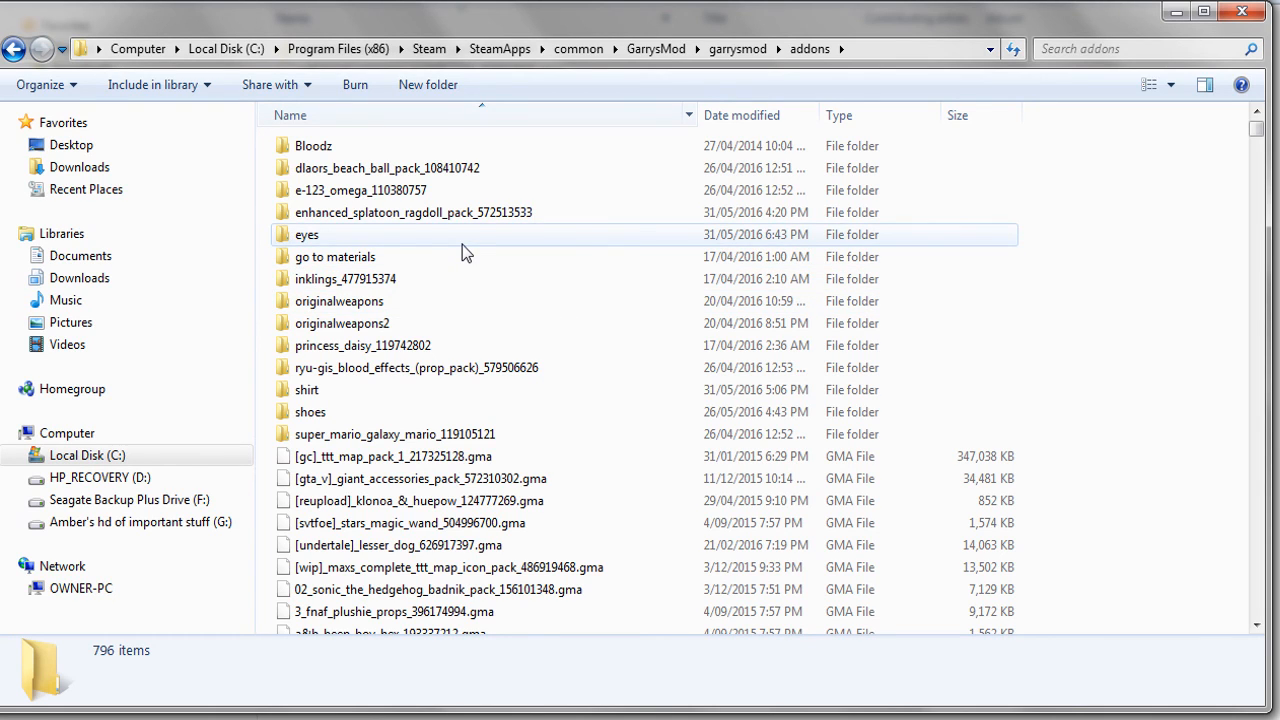
Open the eyes addon folder and then its materials folder in Explorer
mouse_move(462, 244)
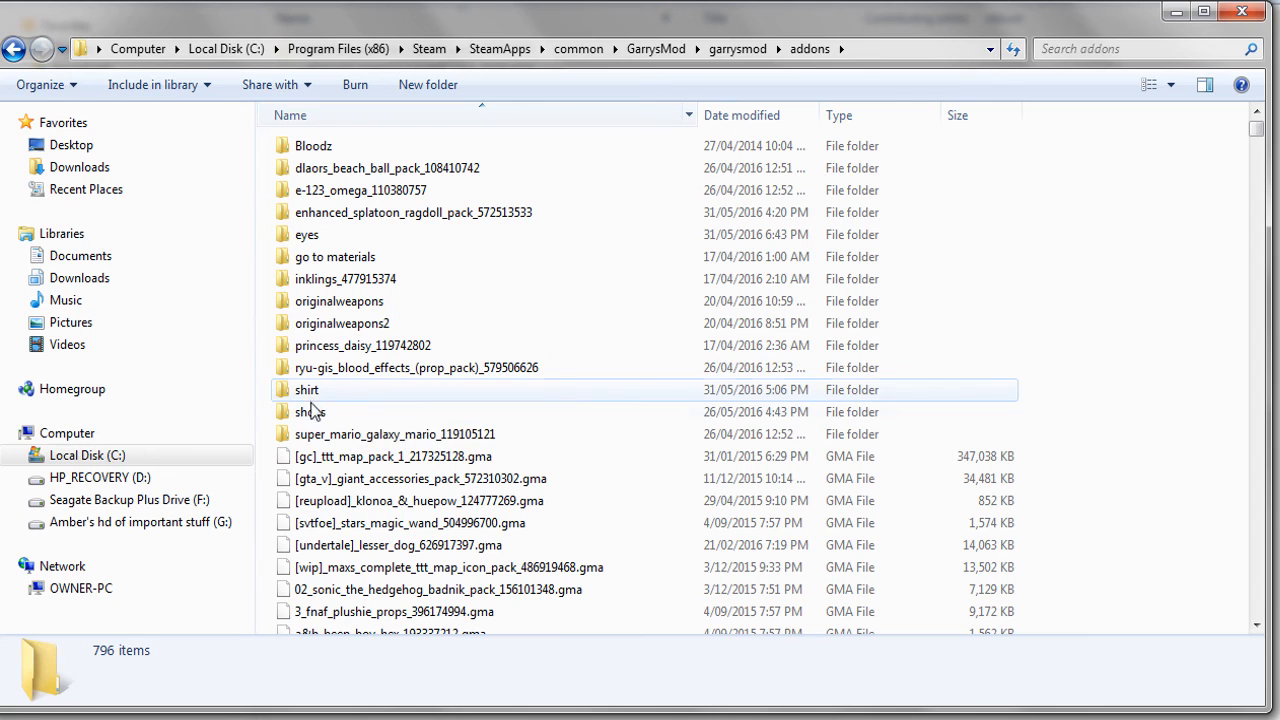
double_click(318, 240)
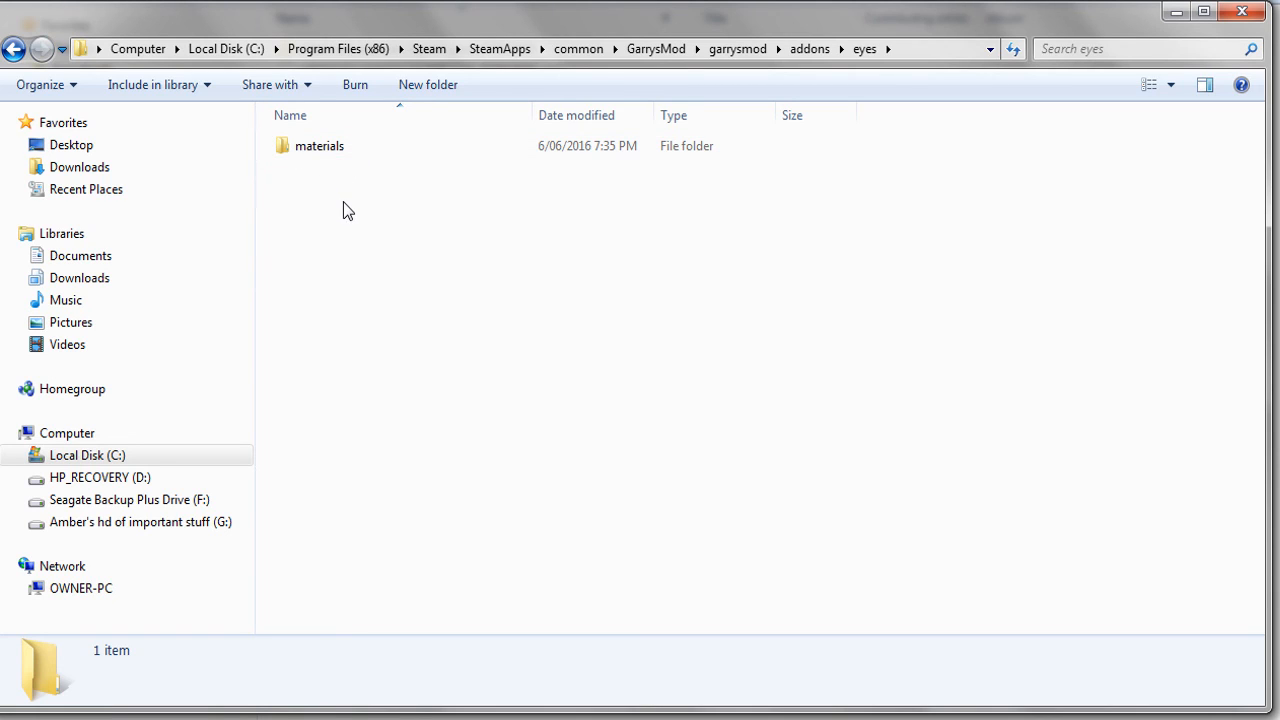
double_click(335, 151)
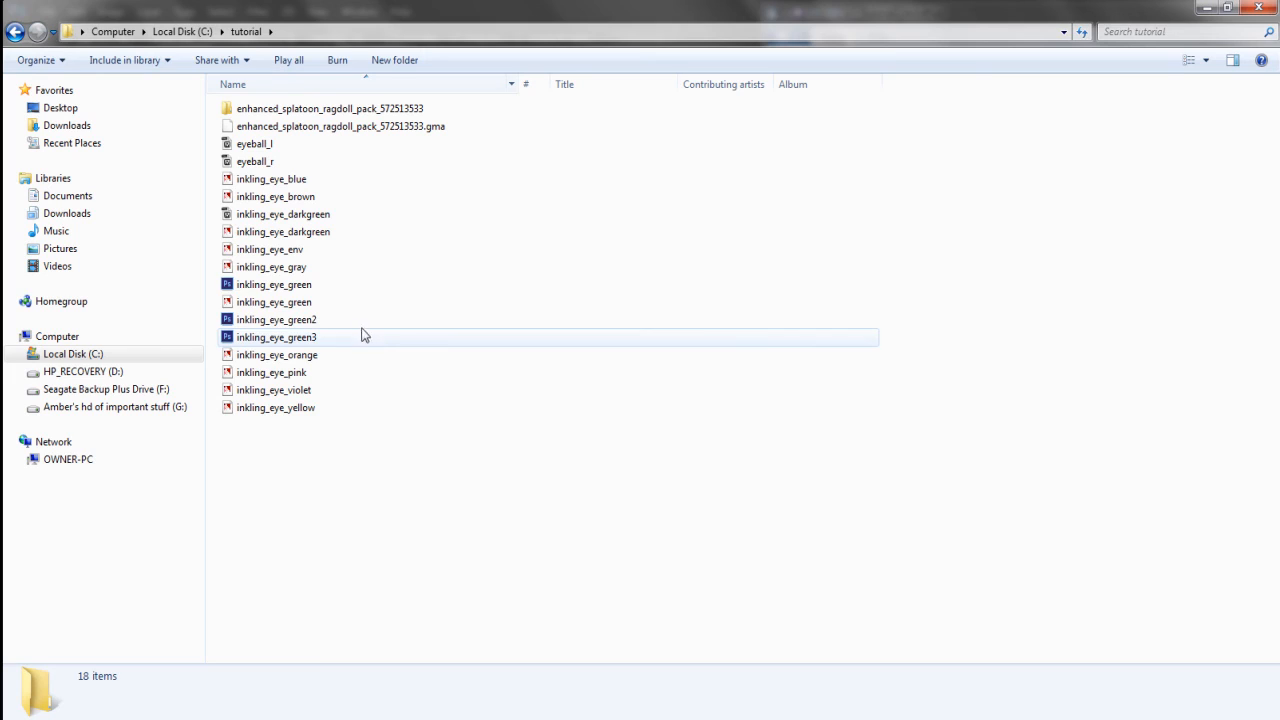
Rename the left eyeball material to inkling_eyeball_l_darkgreen
click(315, 232)
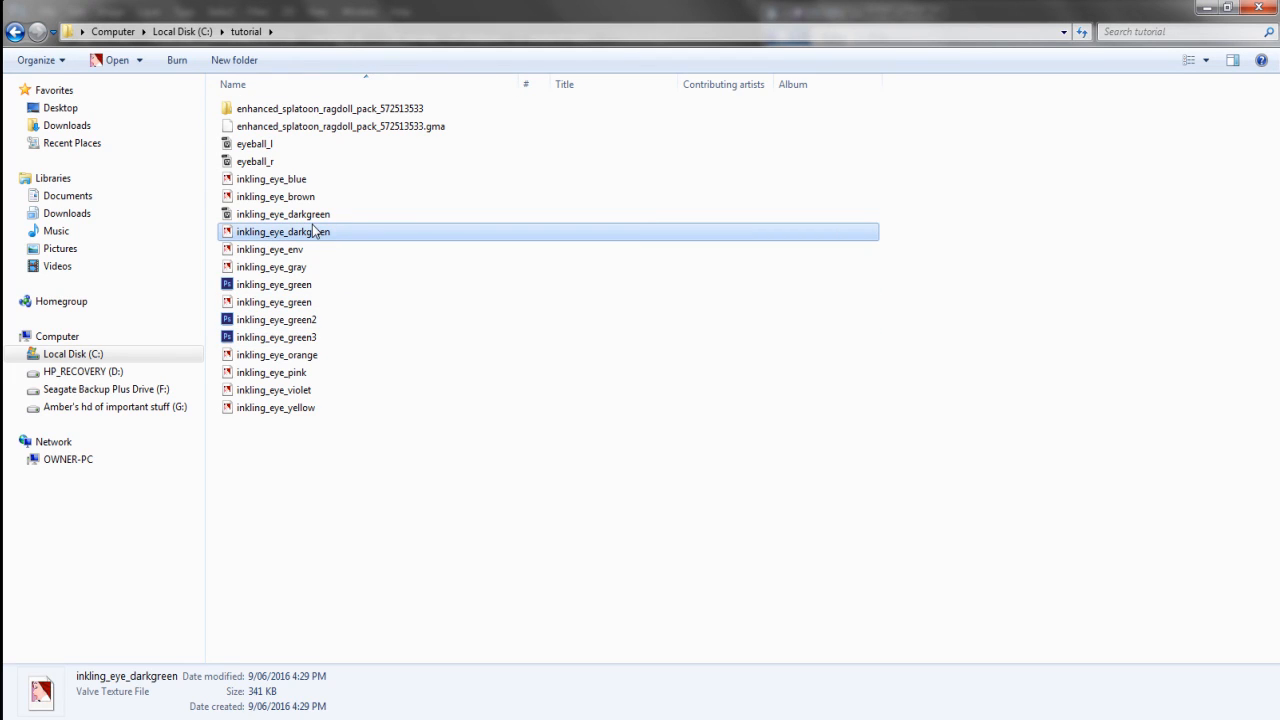
click(289, 215)
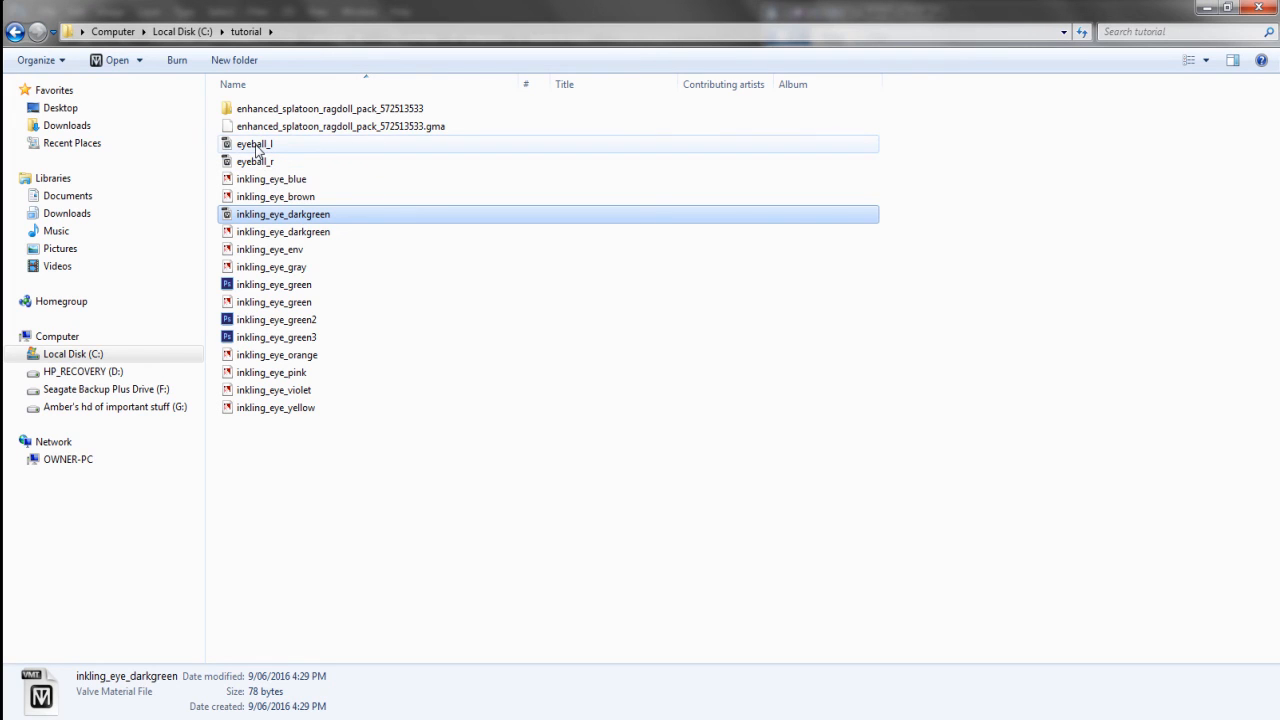
right_click(257, 148)
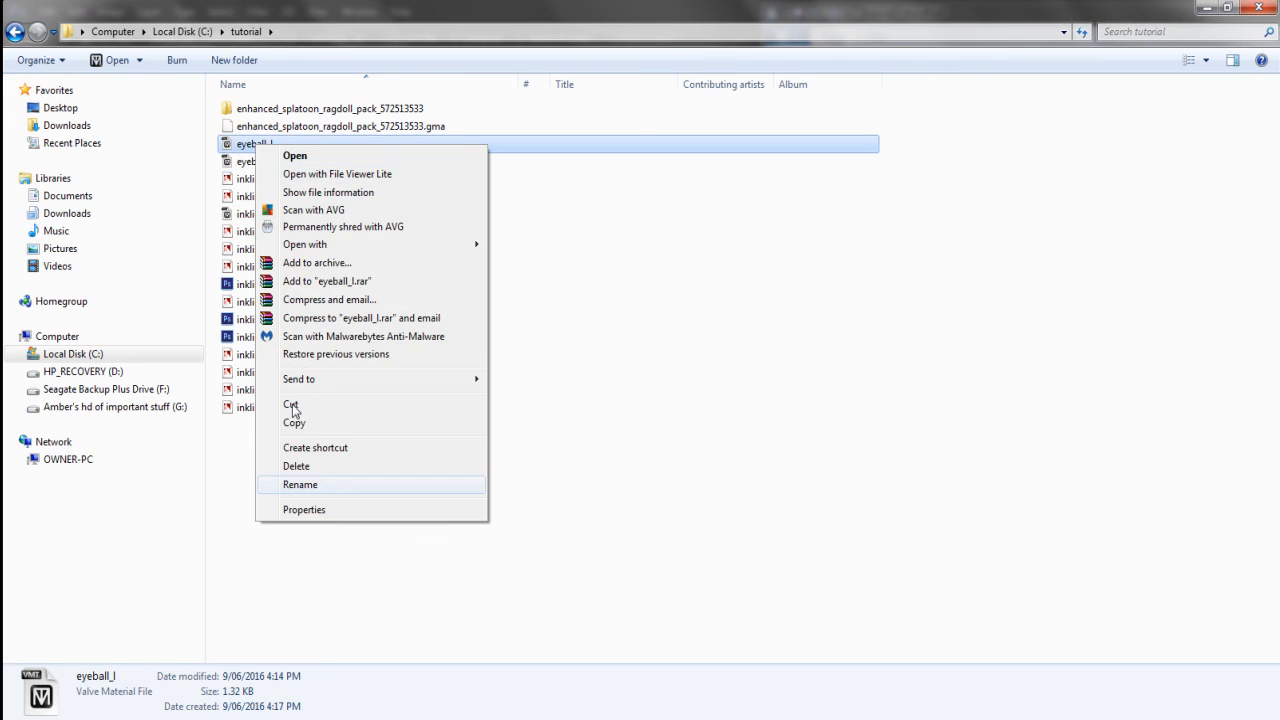
key(Escape)
click(256, 161)
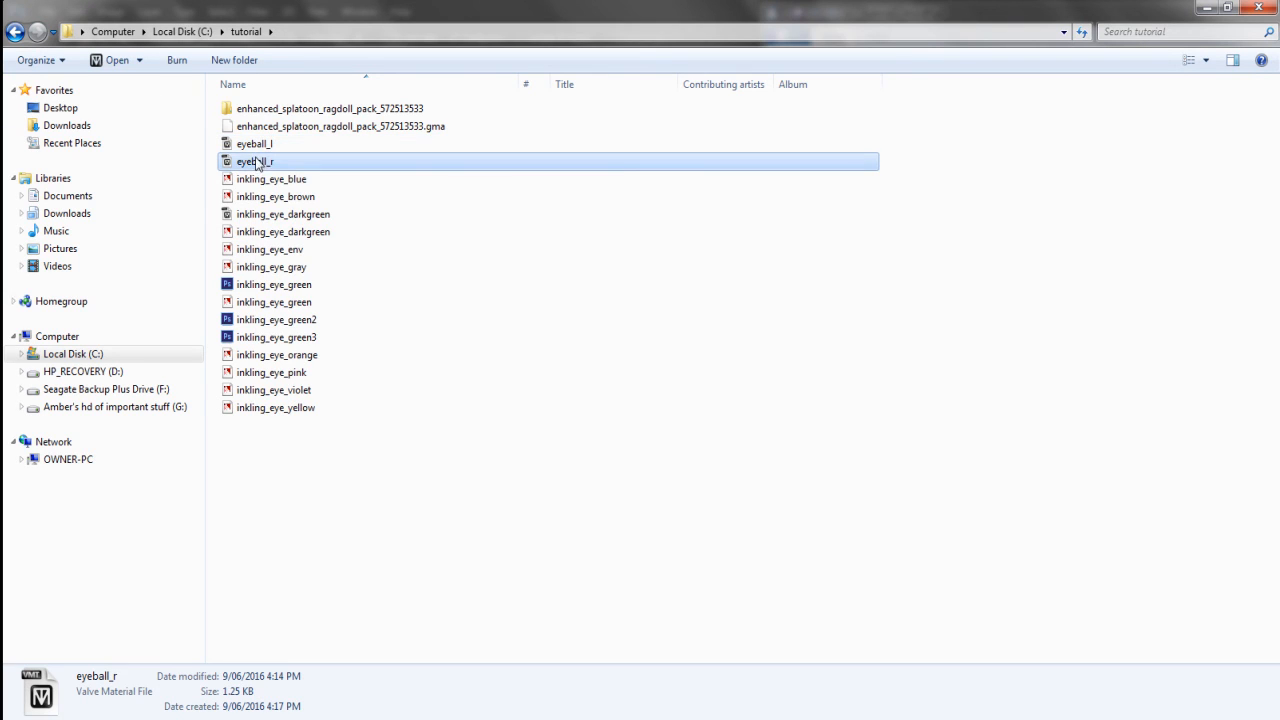
click(256, 145)
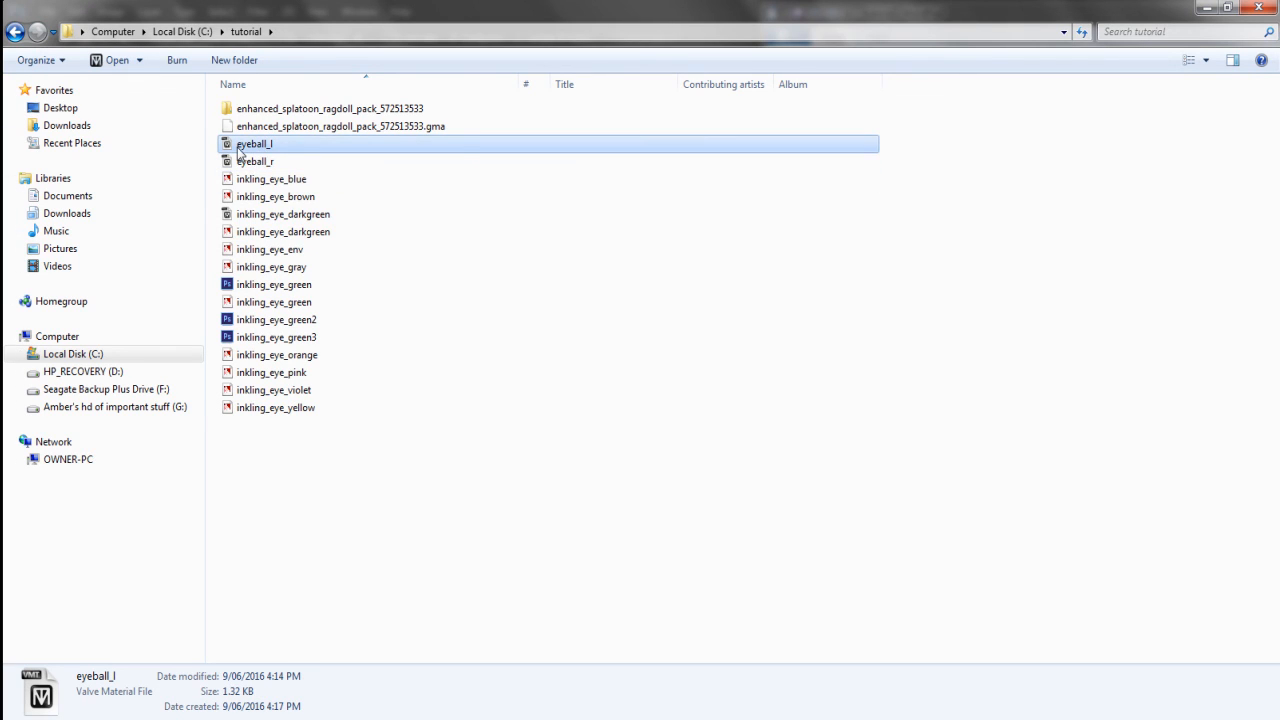
right_click(240, 147)
click(300, 488)
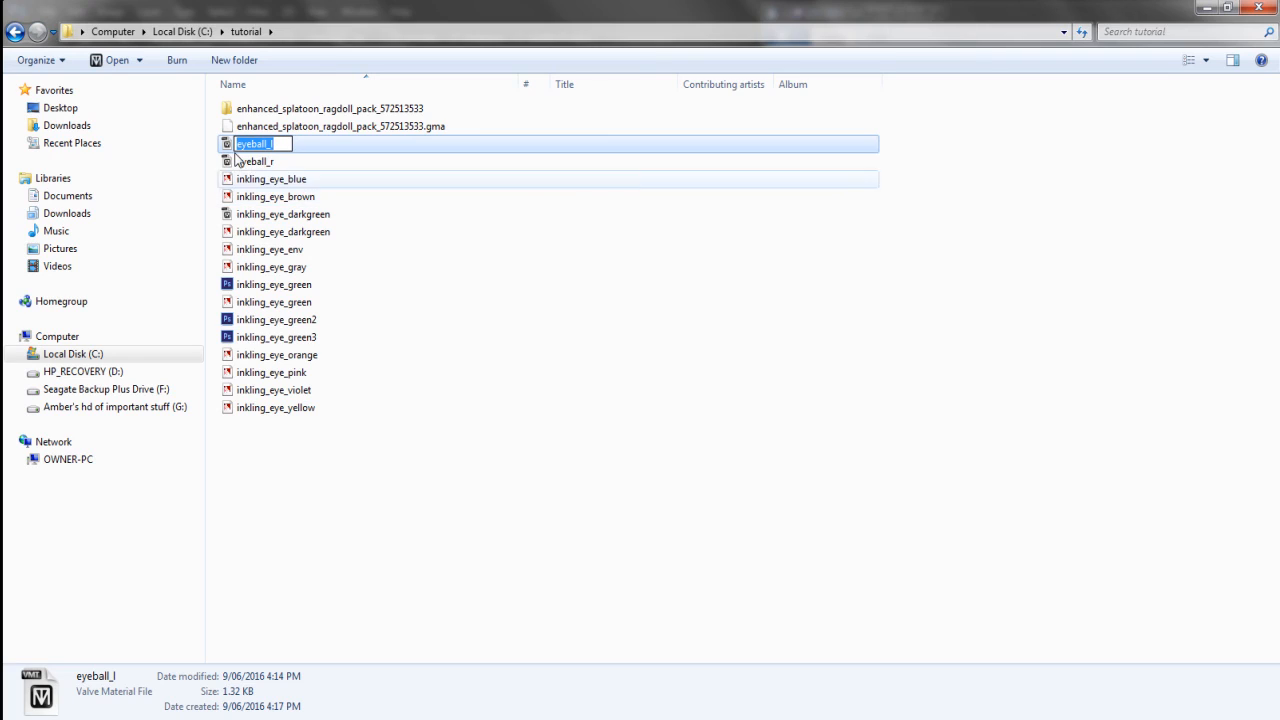
key(Home)
text(inkling_)
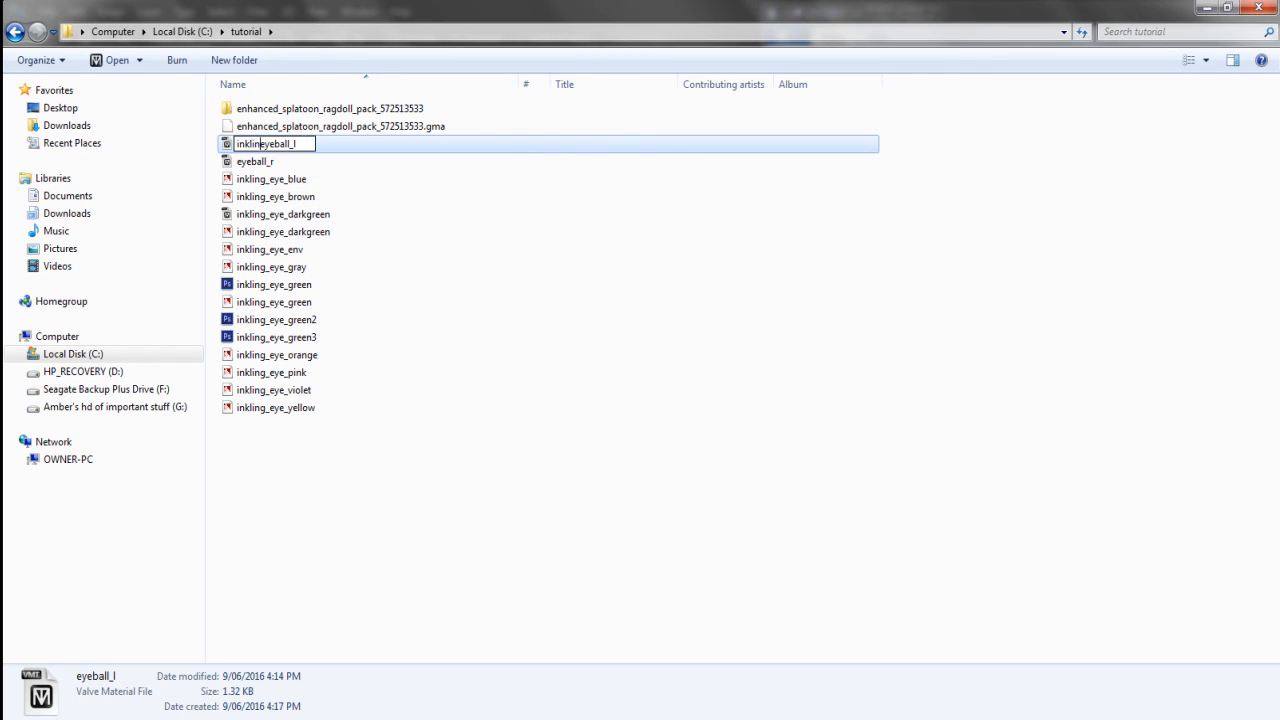
key(End)
text(_darkgreen)
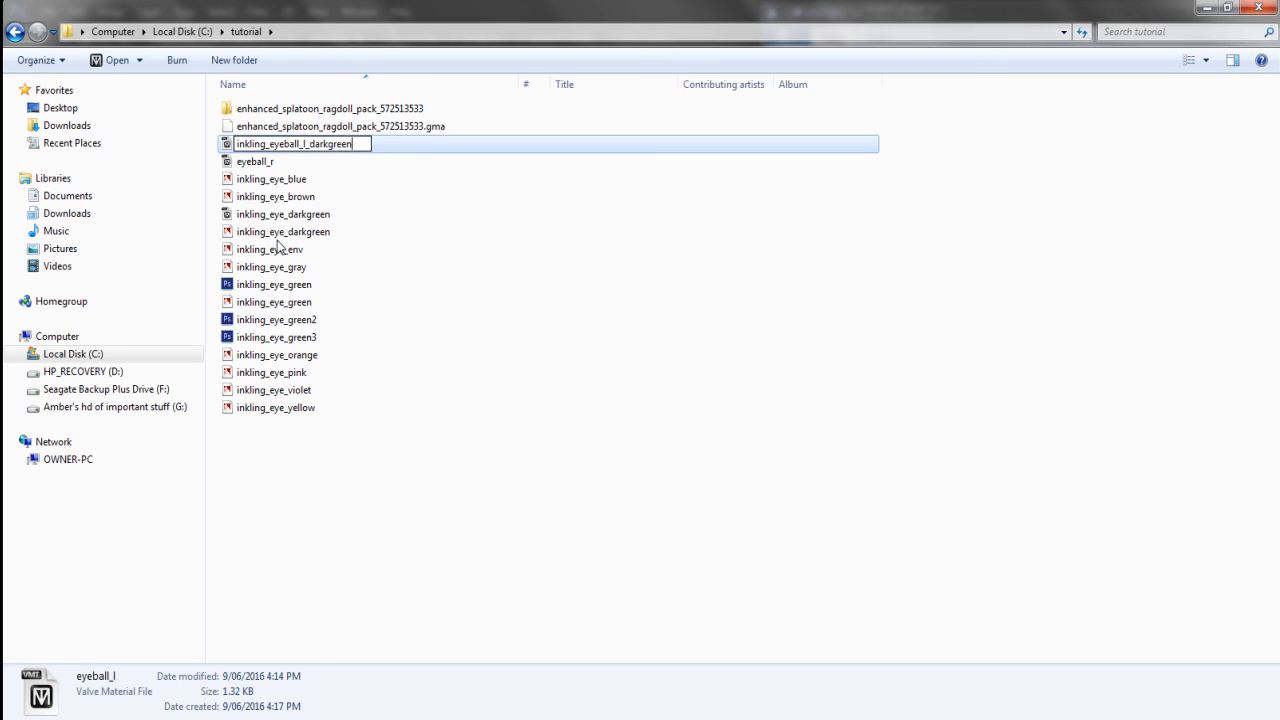
Rename the right eyeball material to inkling_eyeball_r_darkgreen
right_click(256, 160)
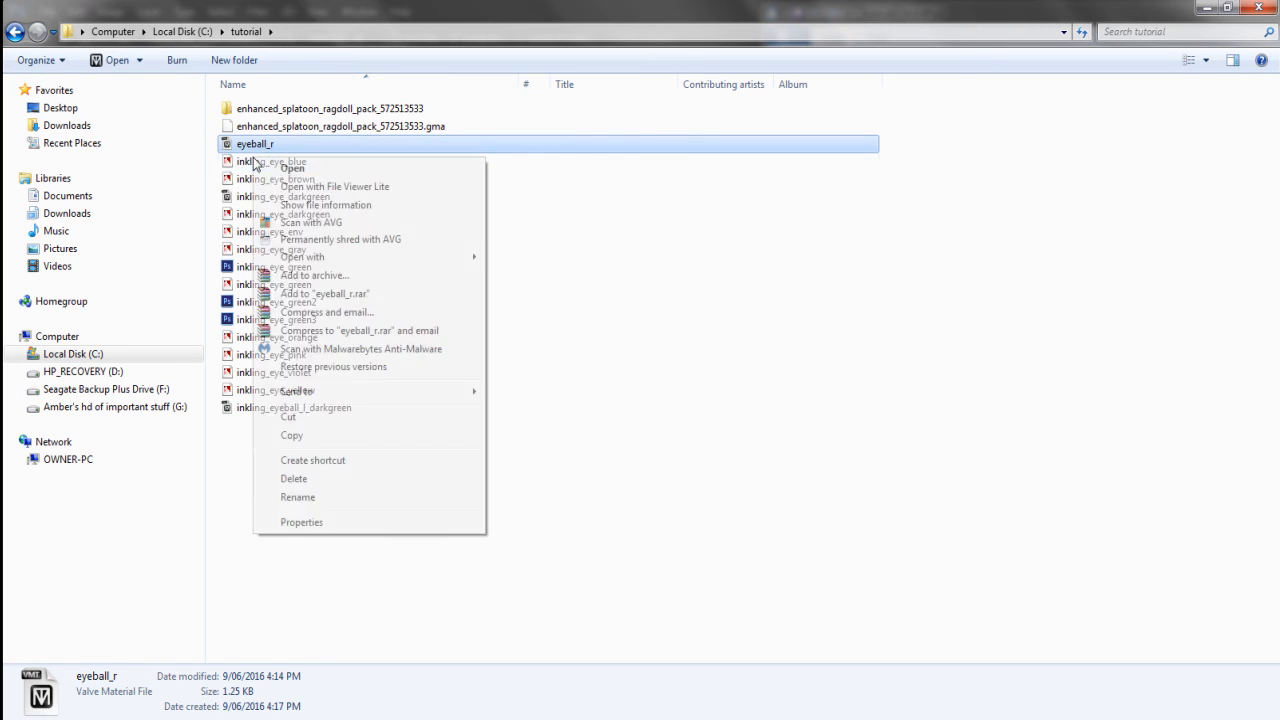
click(298, 497)
key(Home)
text(inkling)
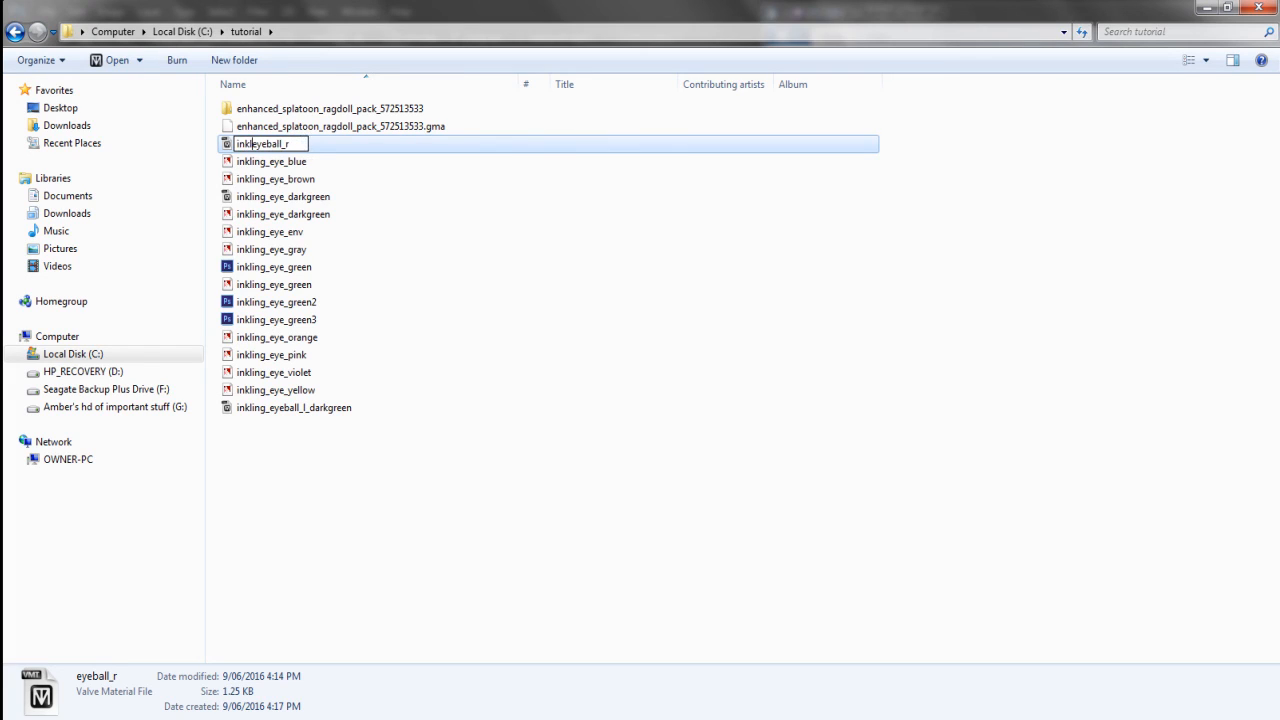
text(_)
key(End)
text(.)
text(darkgr)
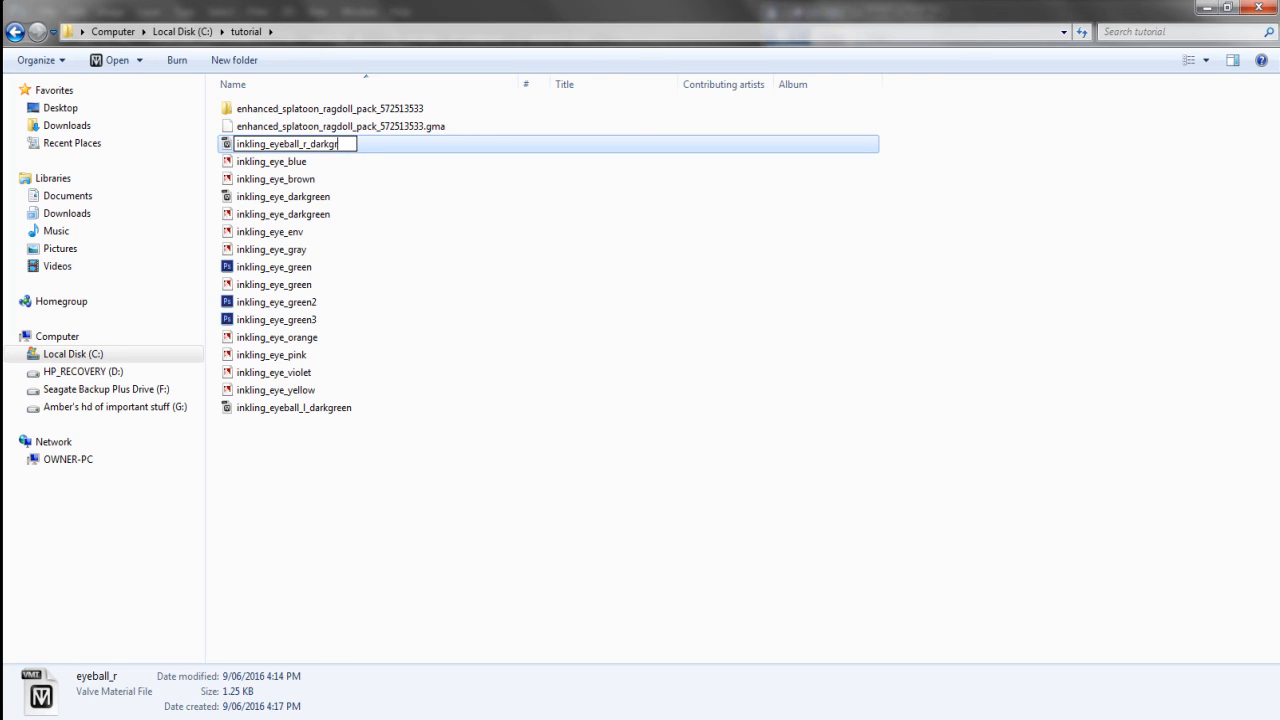
text(een)
click(394, 149)
click(394, 149)
click(316, 391)
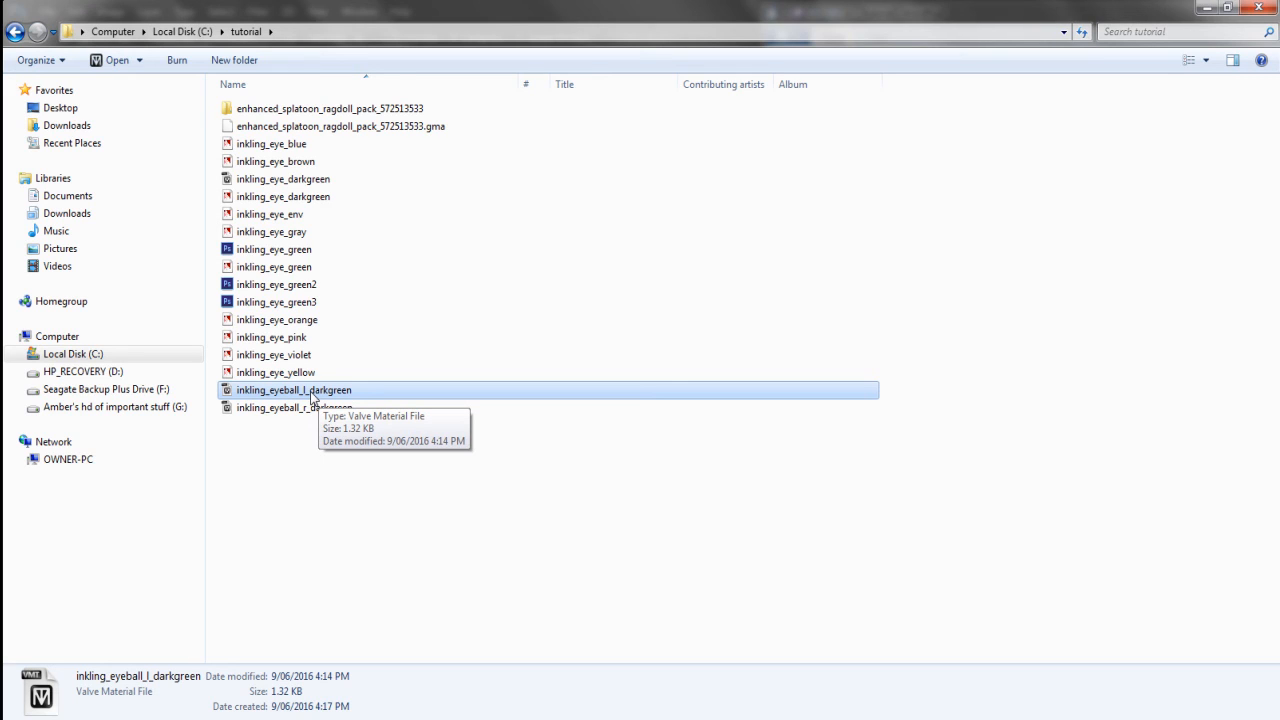
Open inkling_eyeball_l_darkgreen in Notepad using Open with
right_click(310, 397)
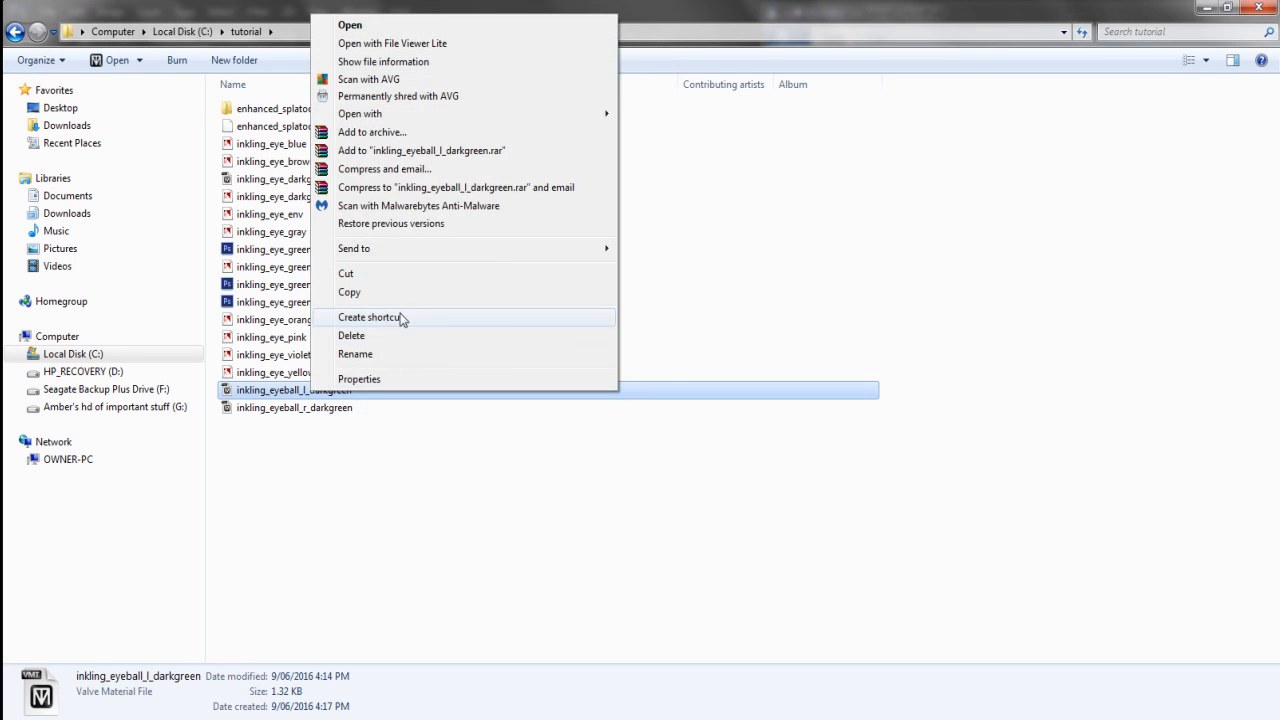
click(358, 480)
click(358, 480)
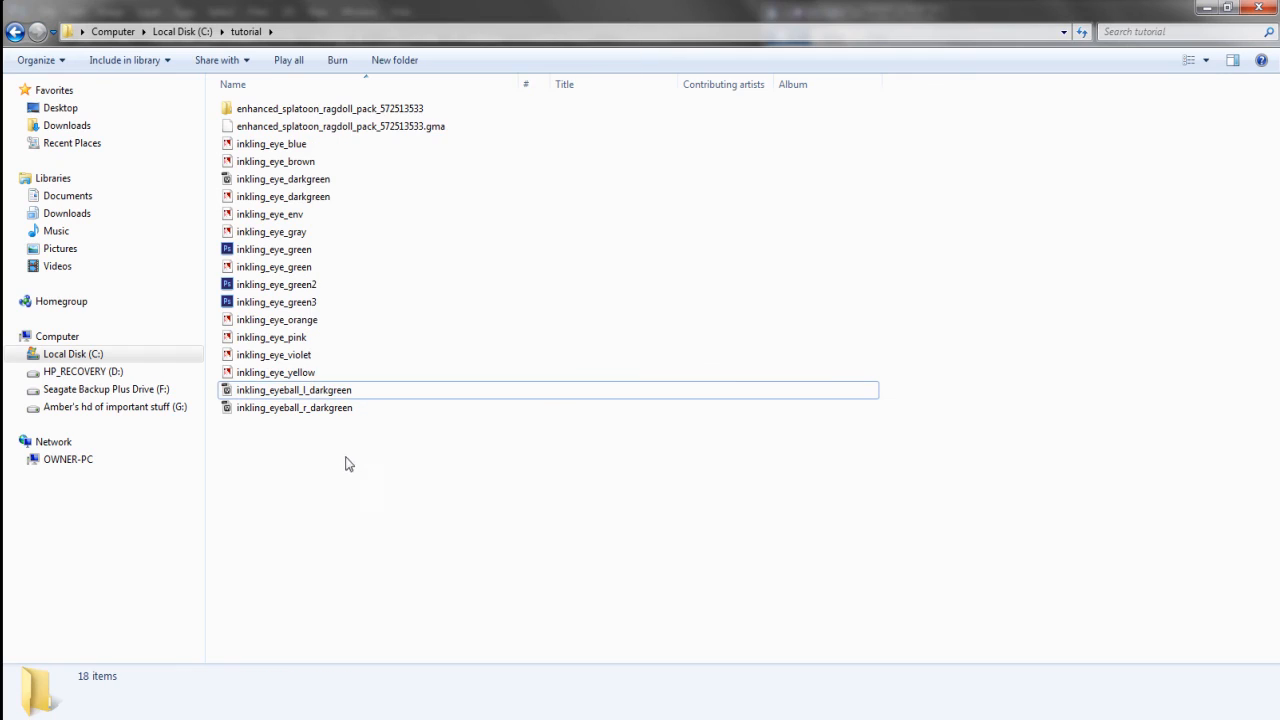
right_click(308, 396)
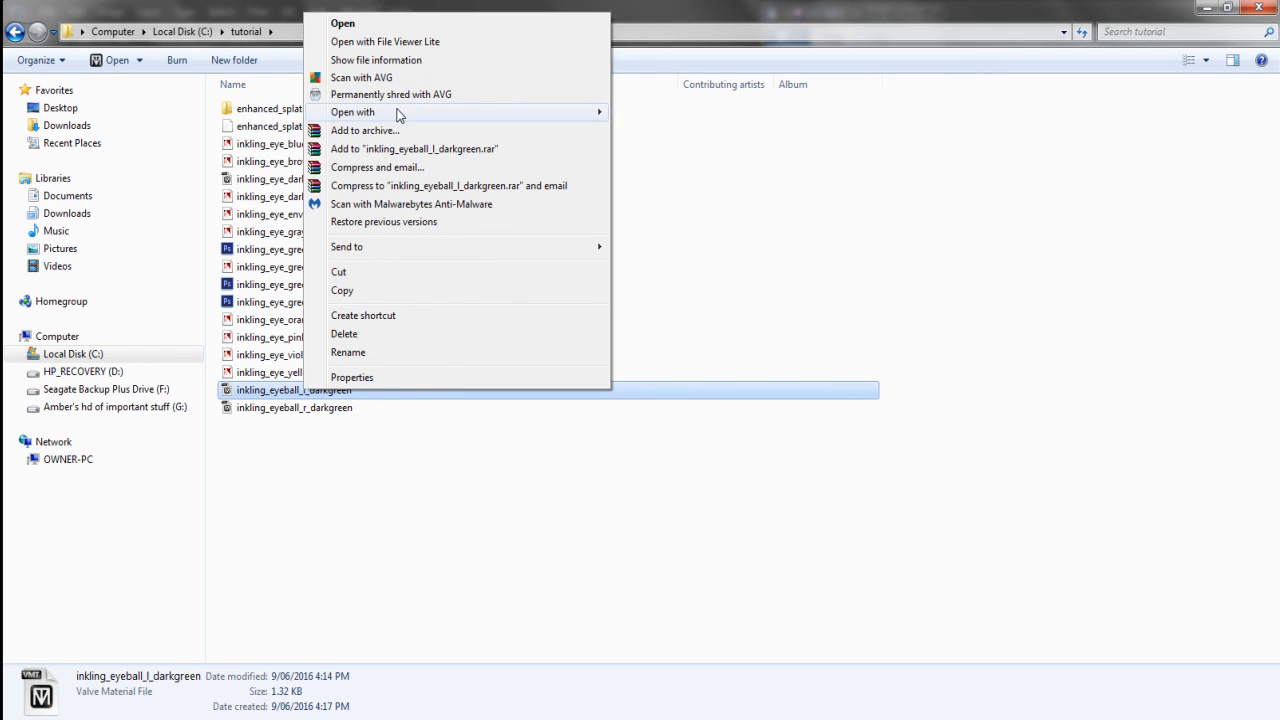
mouse_move(411, 112)
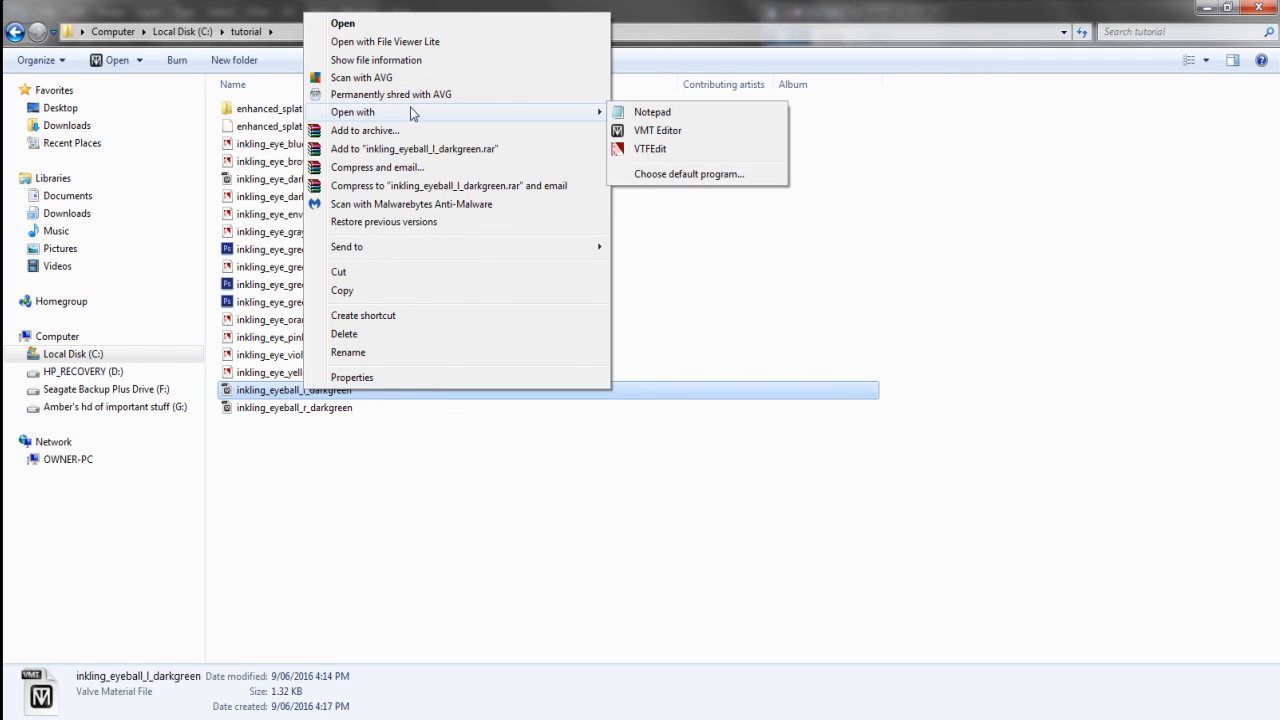
click(640, 112)
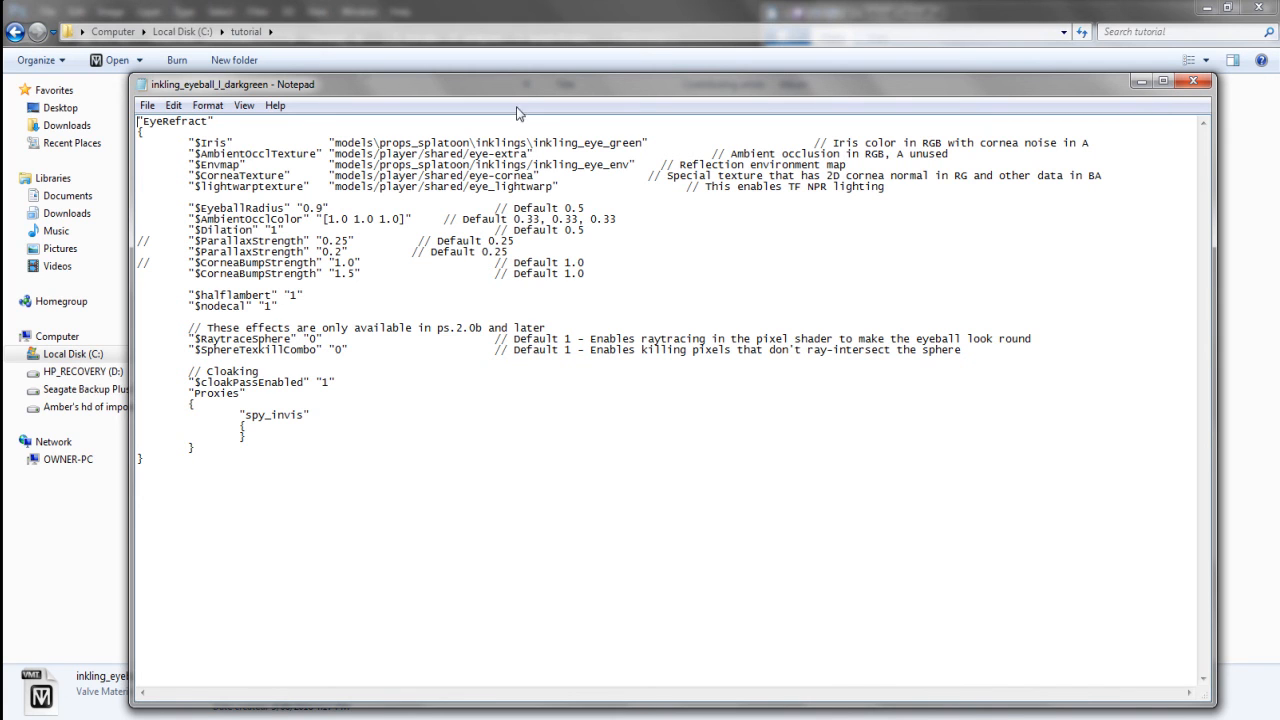
Strip the models\props_splatoon\inklings\ paths from $Iris and $Envmap and point $Iris to inkling_eye_darkgreen
drag(524, 86, 755, 106)
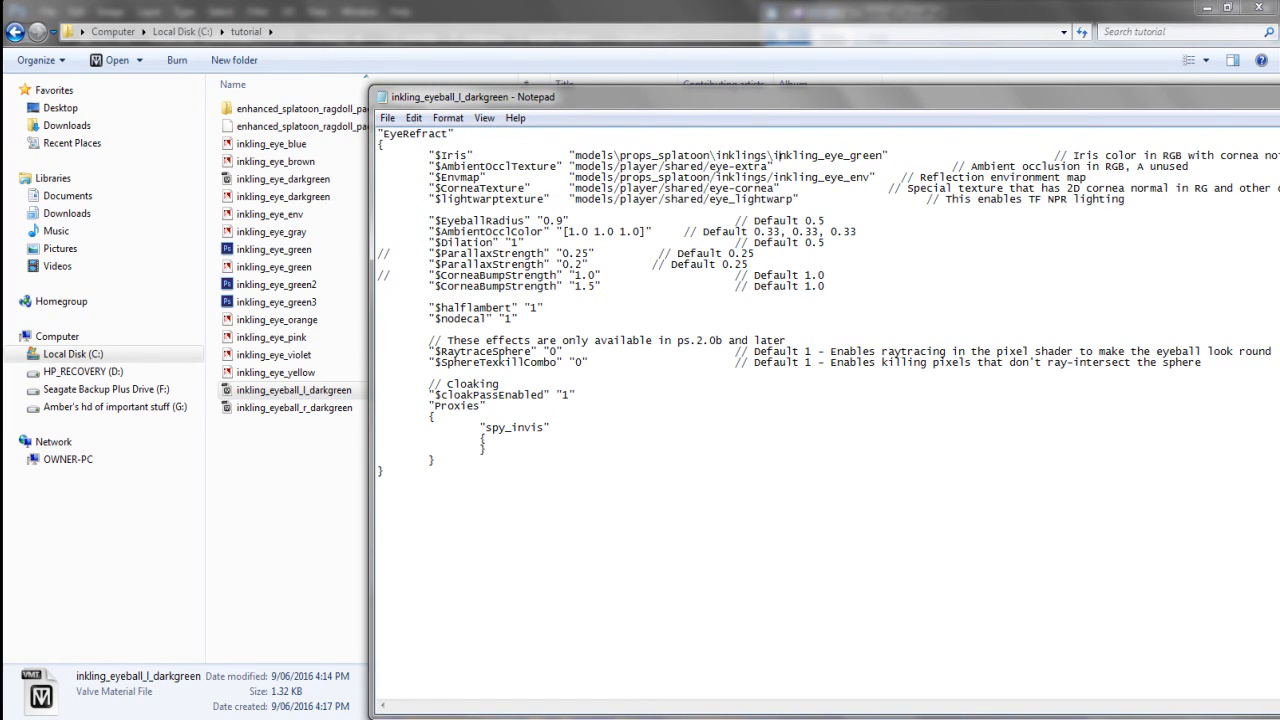
drag(772, 155, 575, 156)
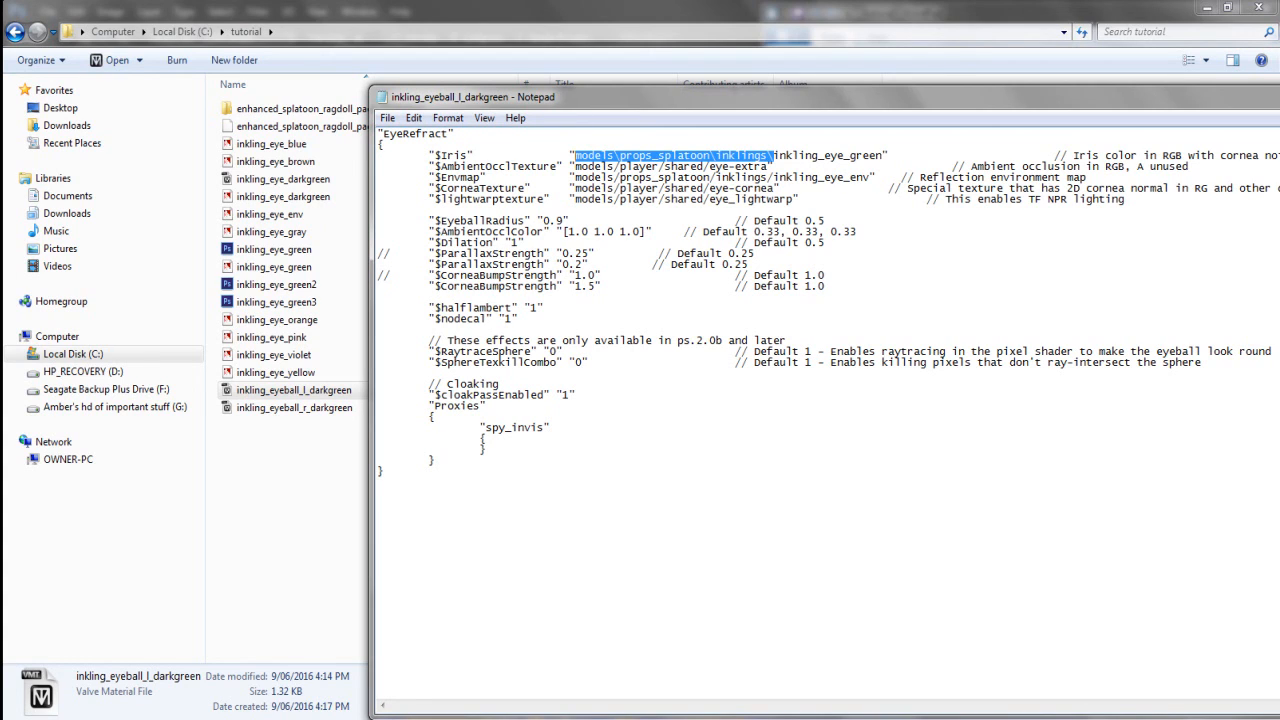
key(BackSpace)
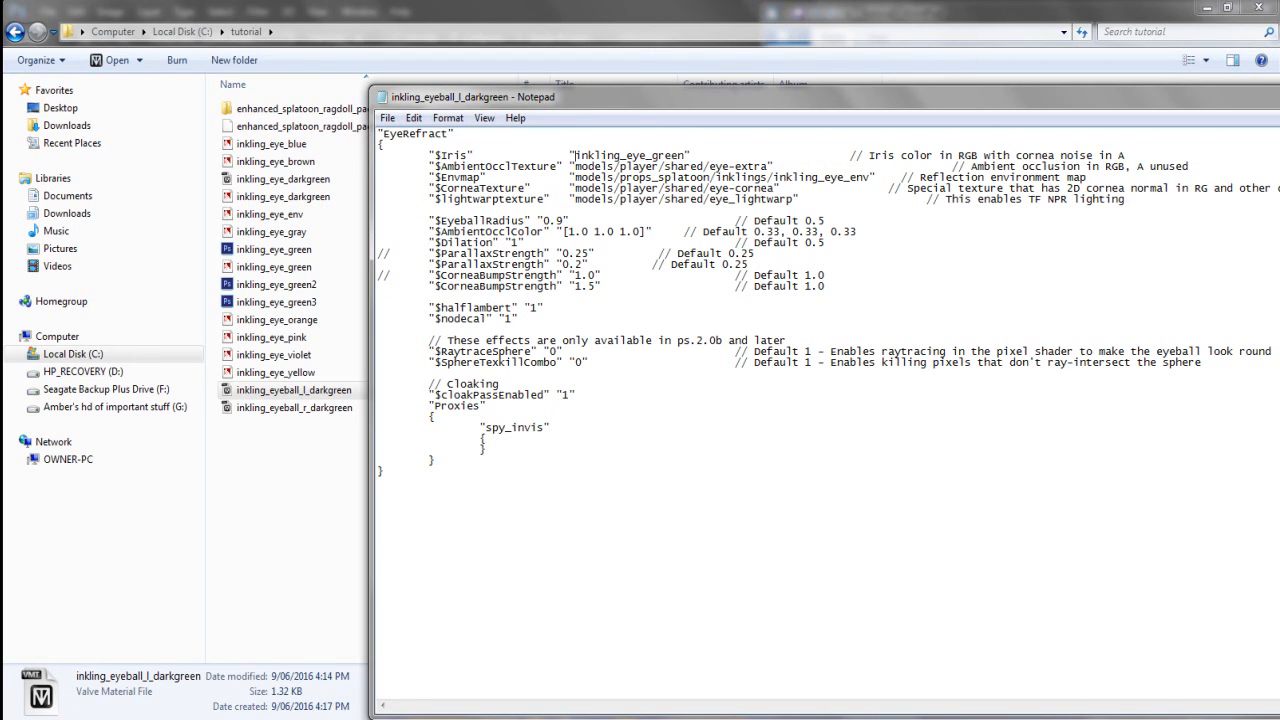
drag(773, 177, 581, 177)
click(581, 177)
drag(574, 177, 773, 177)
key(Delete)
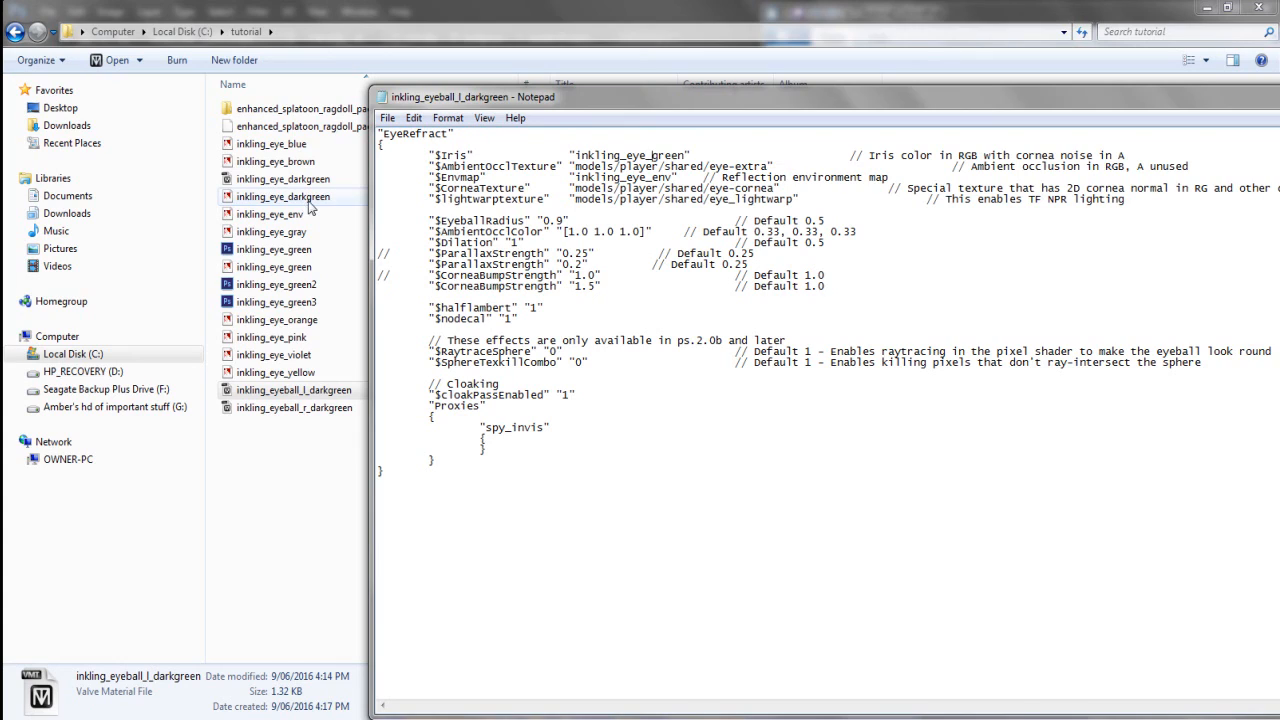
text(darkg)
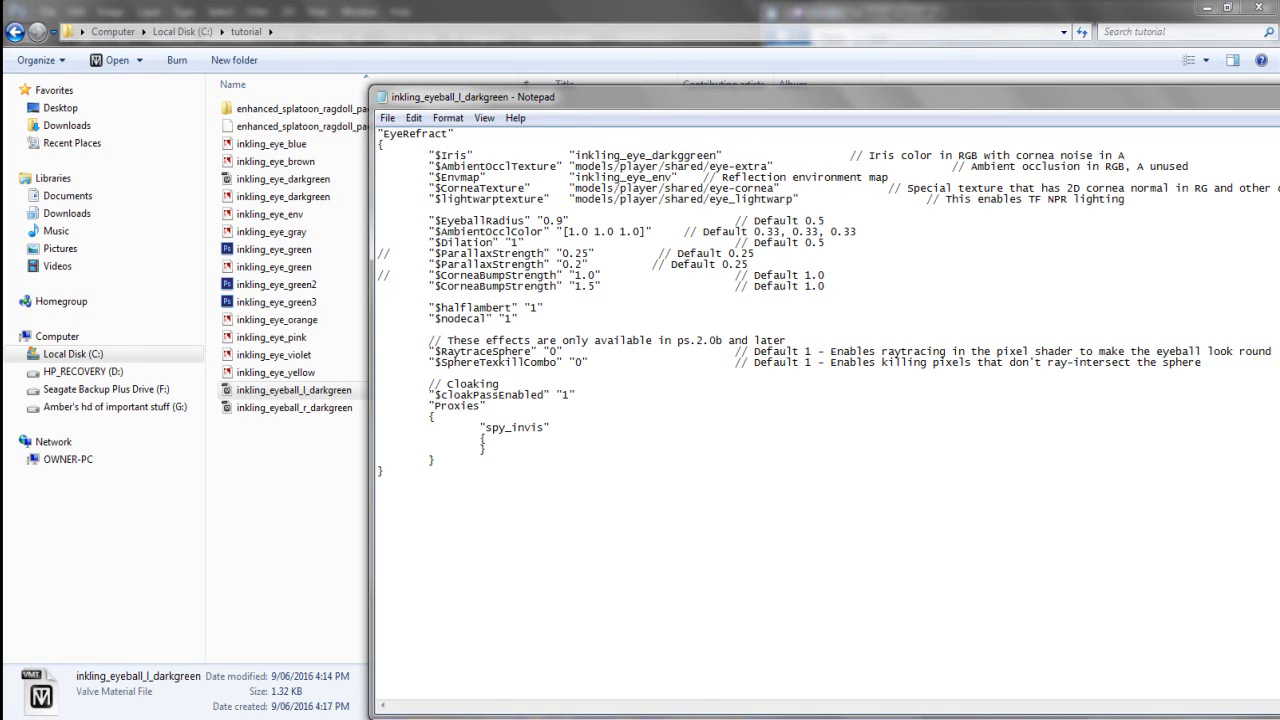
key(BackSpace)
Save the edited inkling_eyeball_l_darkgreen material and close Notepad
click(386, 118)
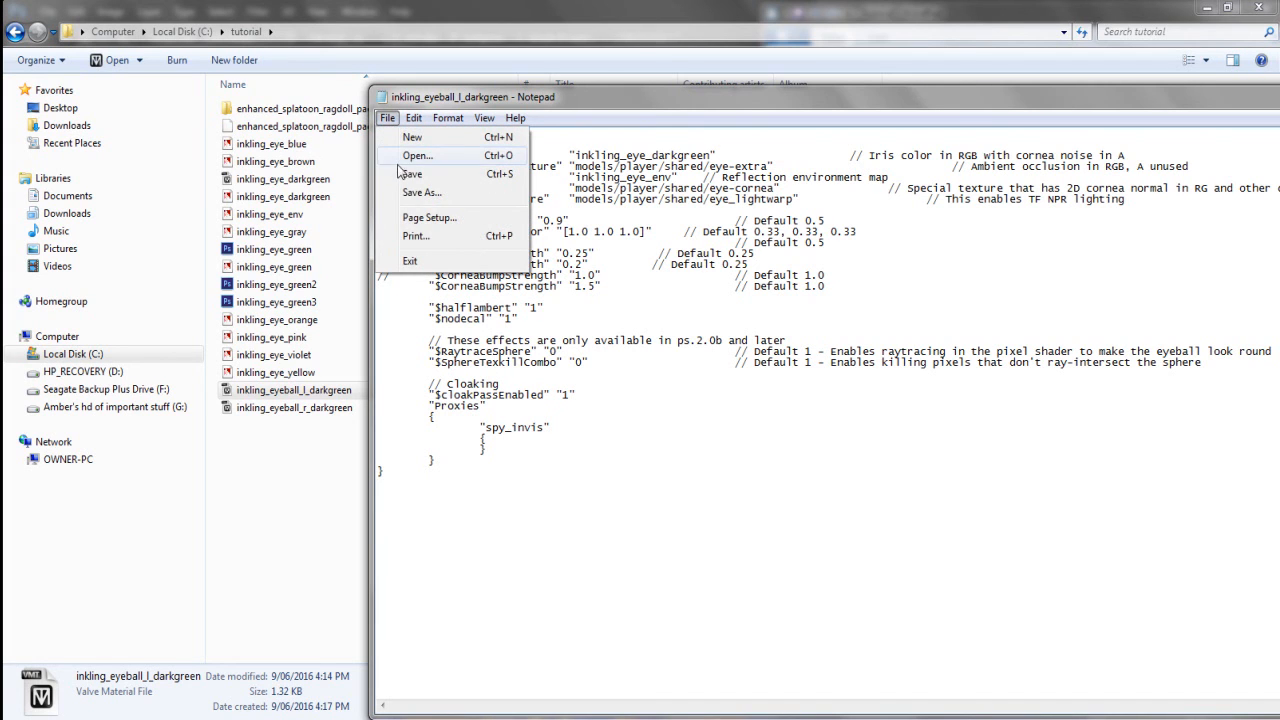
click(572, 124)
drag(618, 101, 357, 199)
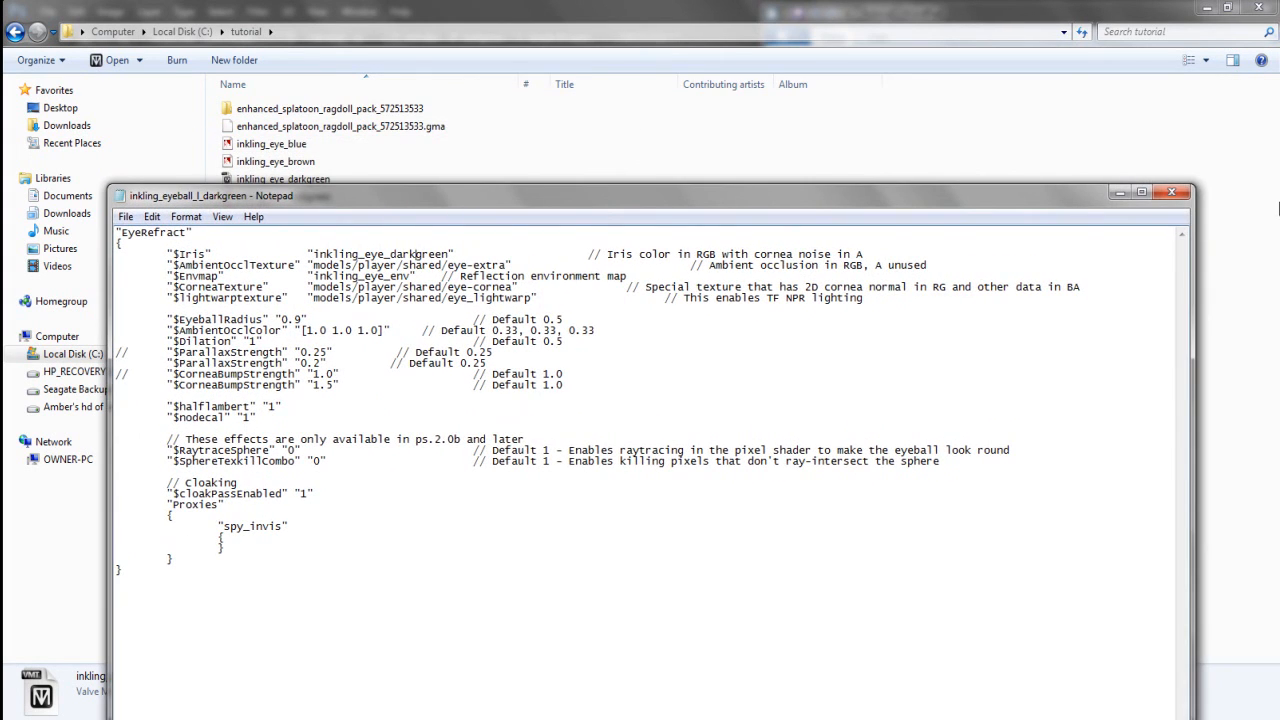
click(1187, 194)
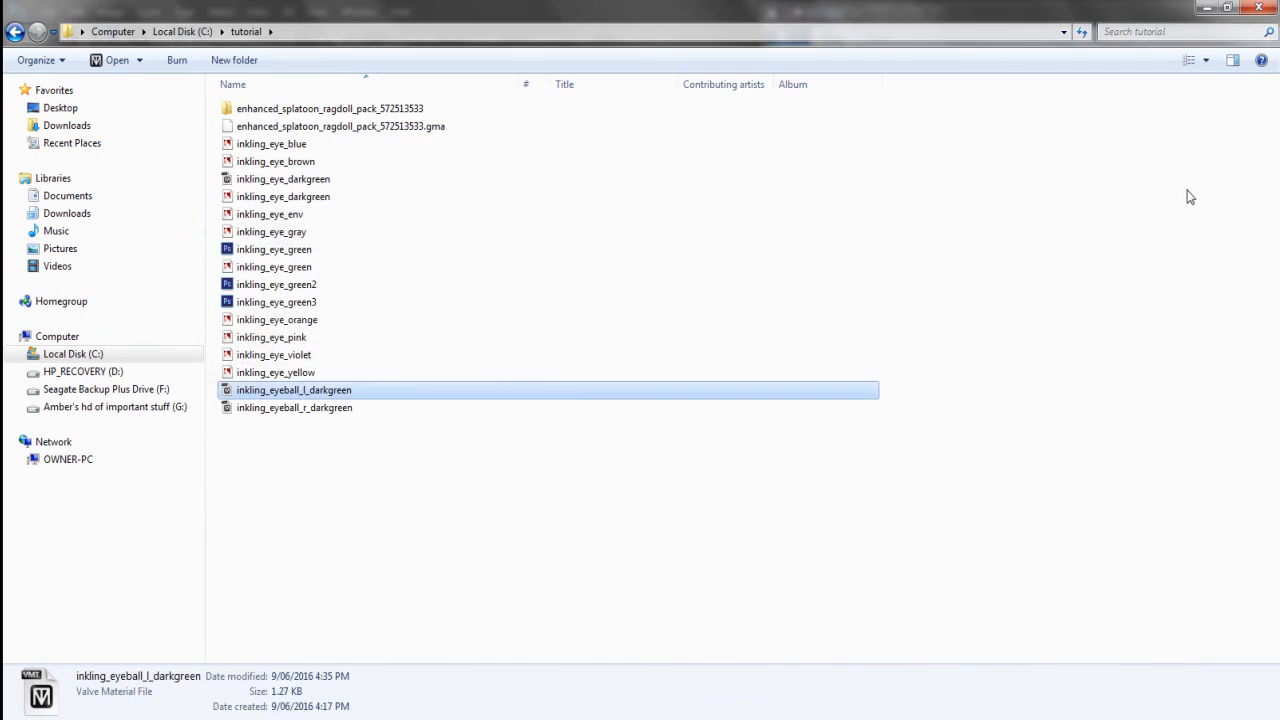
right_click(283, 414)
In the right eyeball material, strip the $Iris and $Envmap paths and point $Iris to inkling_eye_darkgreen
mouse_move(471, 134)
click(605, 131)
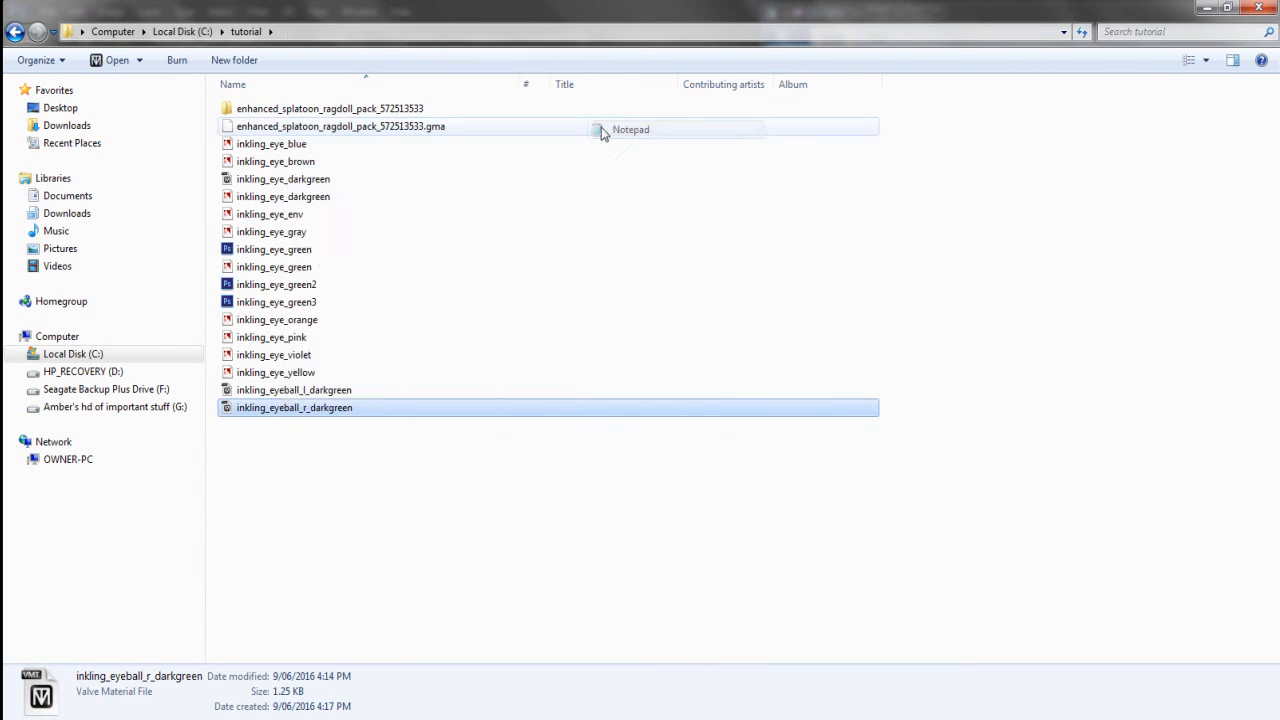
drag(439, 197, 634, 89)
mouse_move(711, 141)
mouse_down()
mouse_move(315, 131)
mouse_move(710, 141)
mouse_up()
click(711, 141)
click(533, 141)
key(BackSpace)
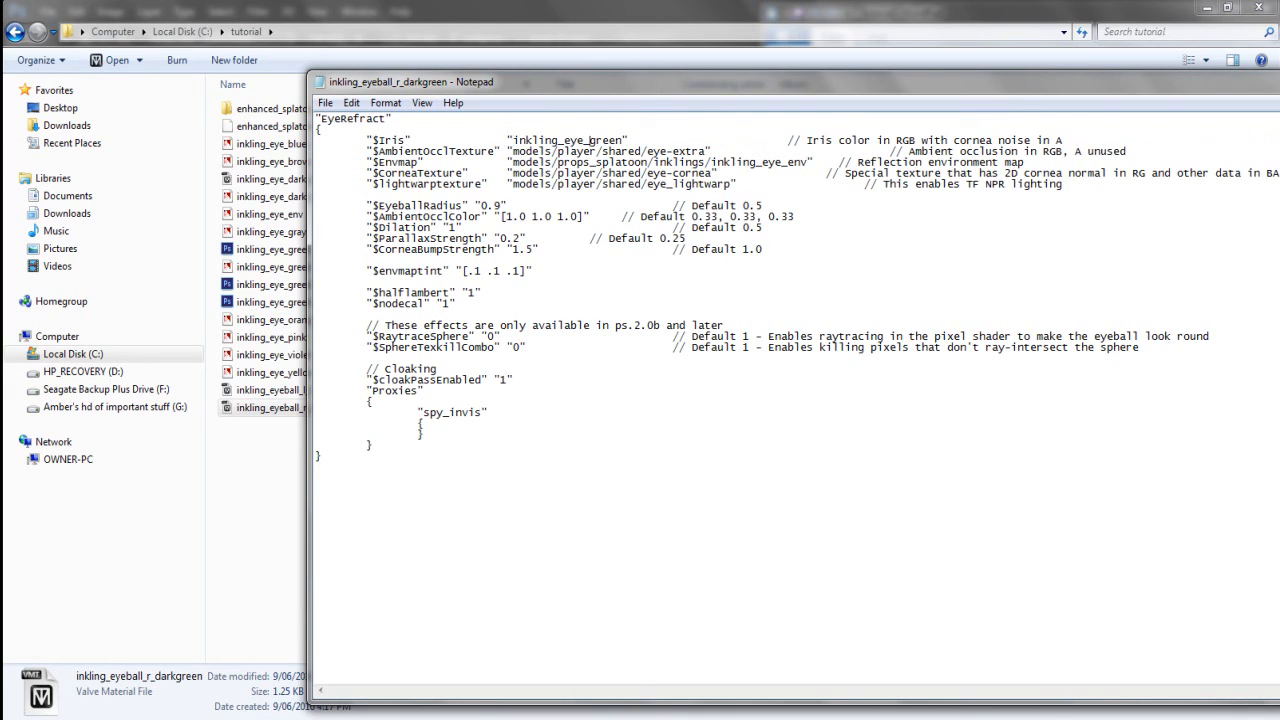
text(dark)
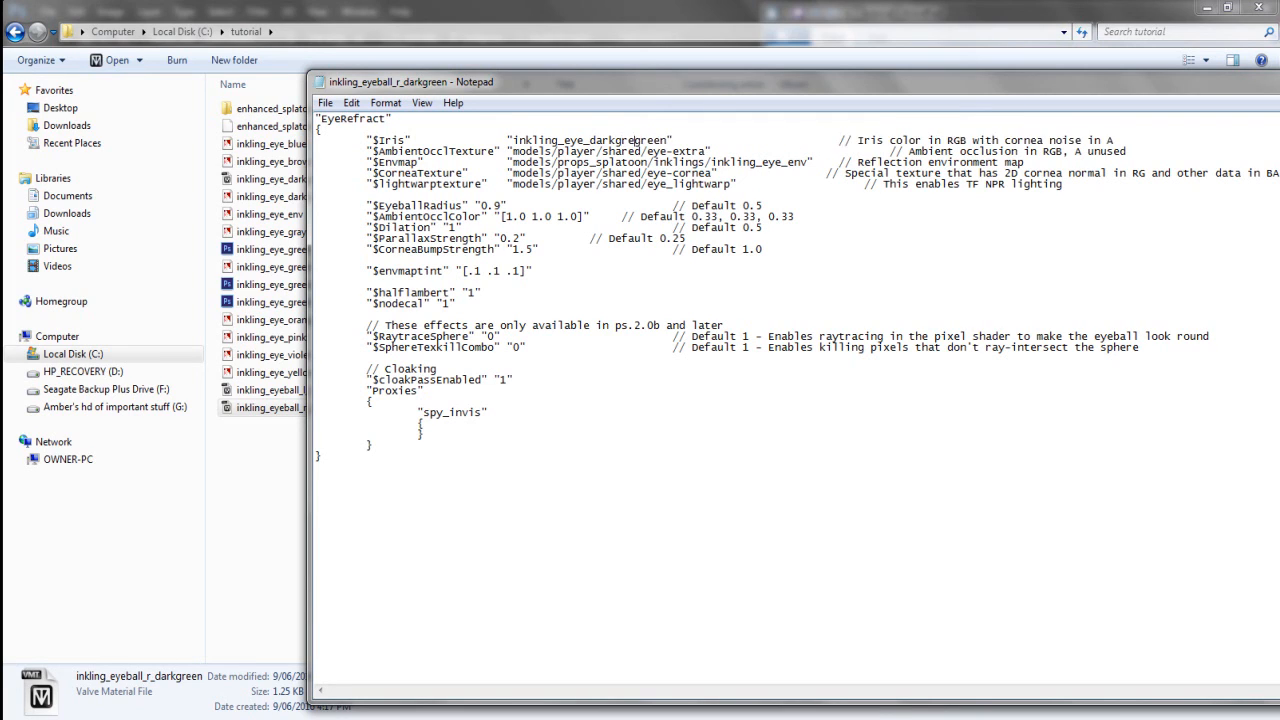
key(BackSpace)
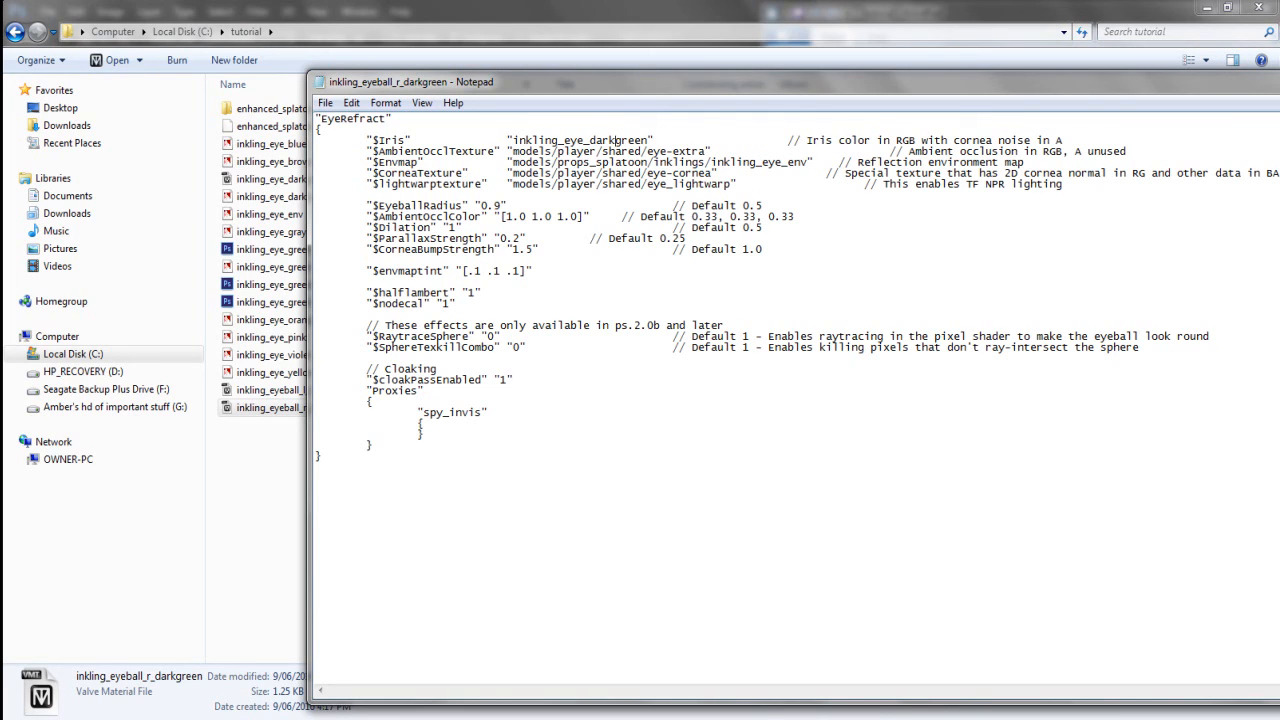
drag(712, 161, 512, 161)
key(BackSpace)
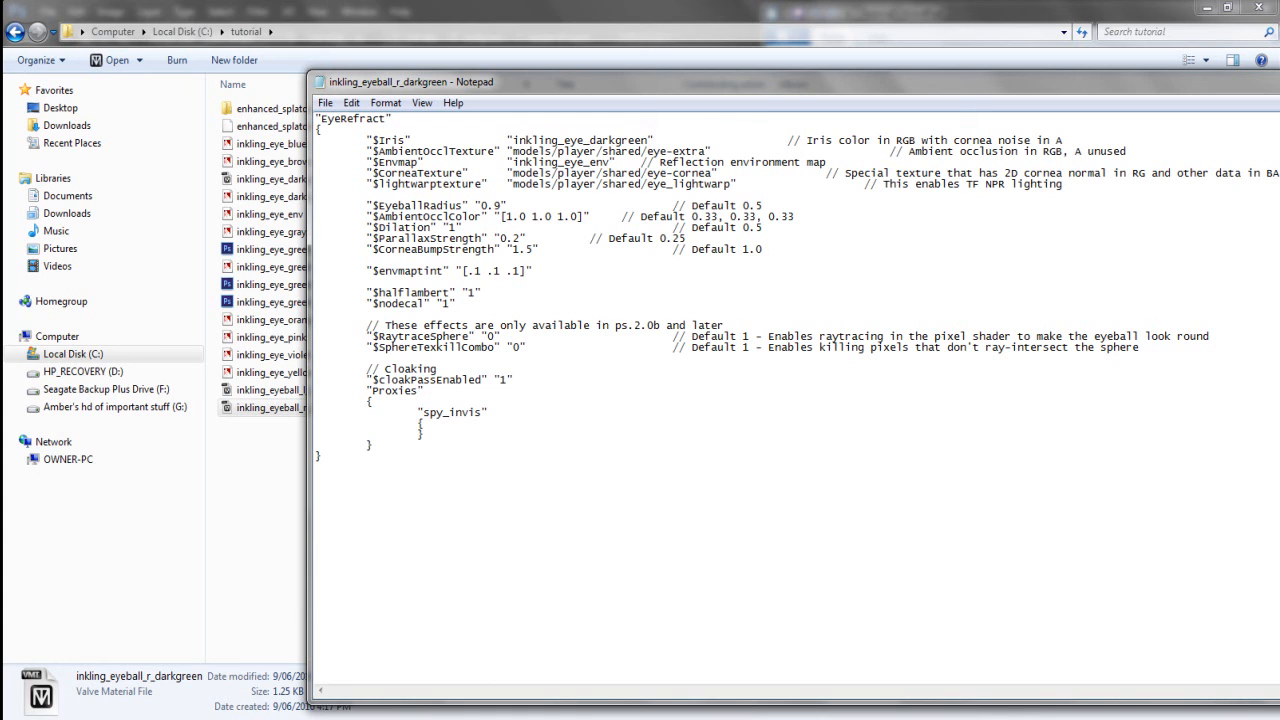
Save the edited inkling_eyeball_r_darkgreen material and close Notepad
click(325, 103)
click(350, 158)
drag(654, 82, 504, 138)
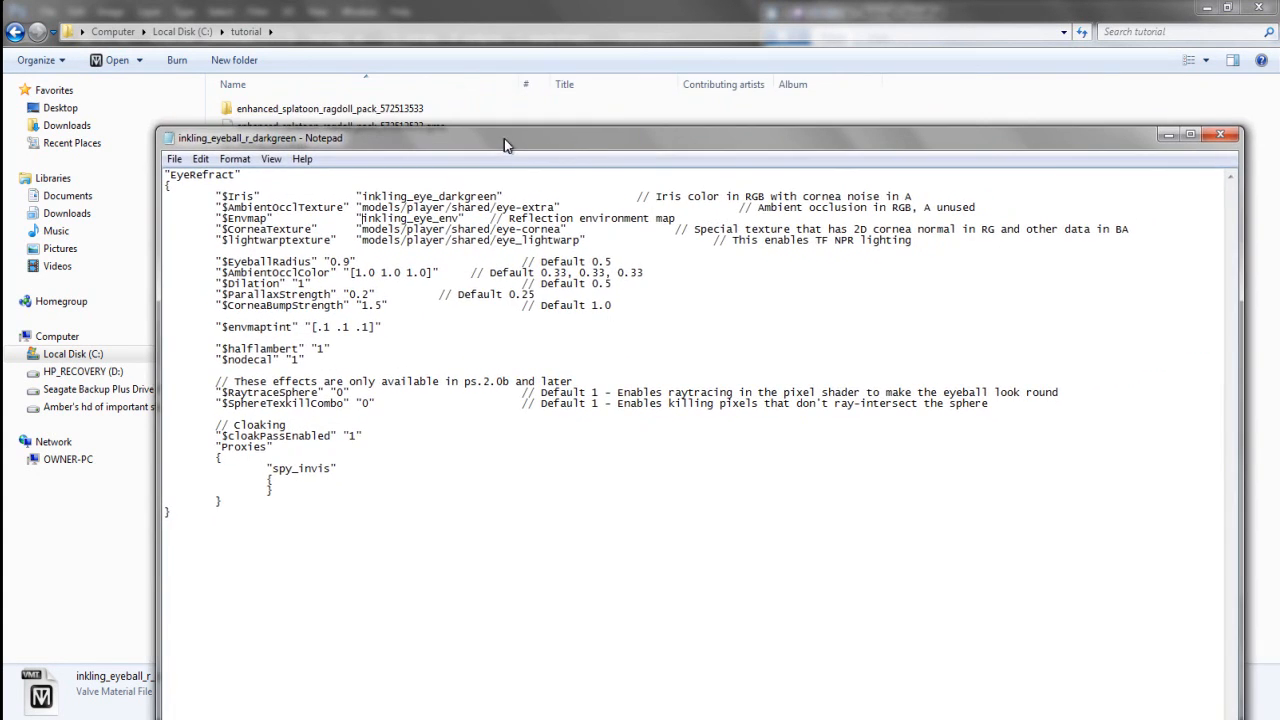
click(1240, 140)
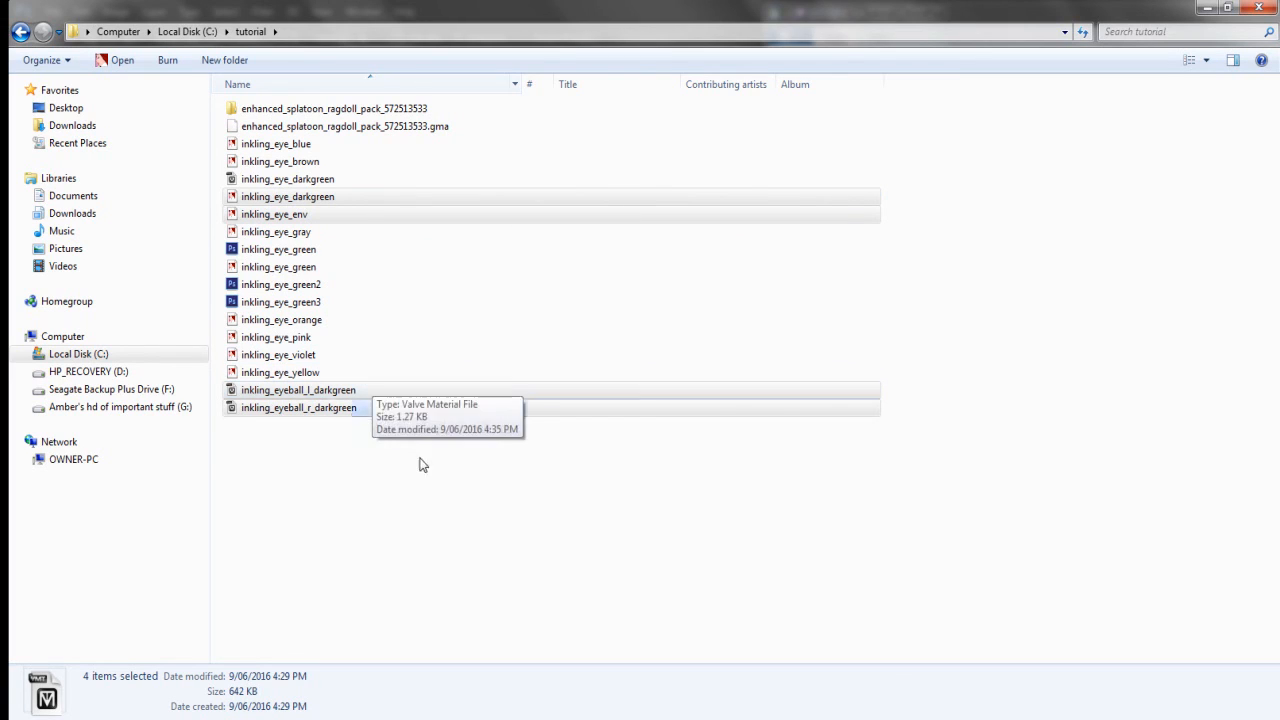
Deselect inkling_eye_env and cut the darkgreen eye texture and both darkgreen eyeball materials
ctrl+click(304, 218)
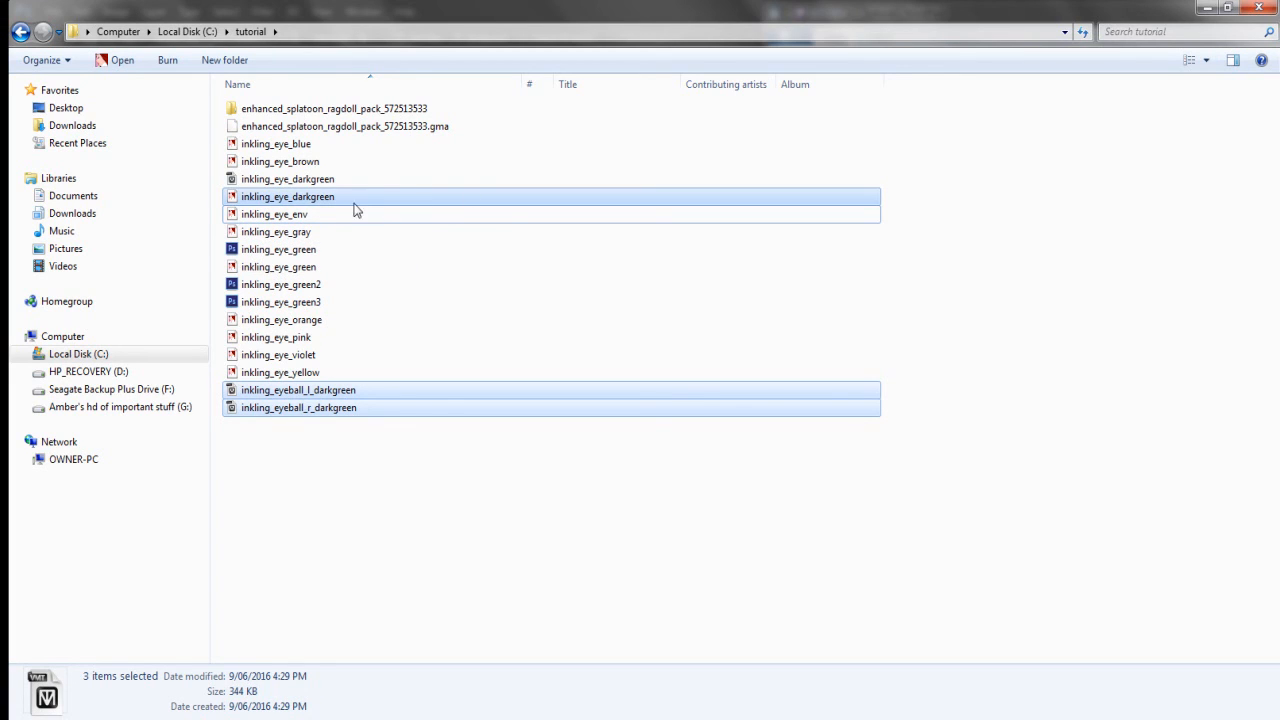
right_click(328, 201)
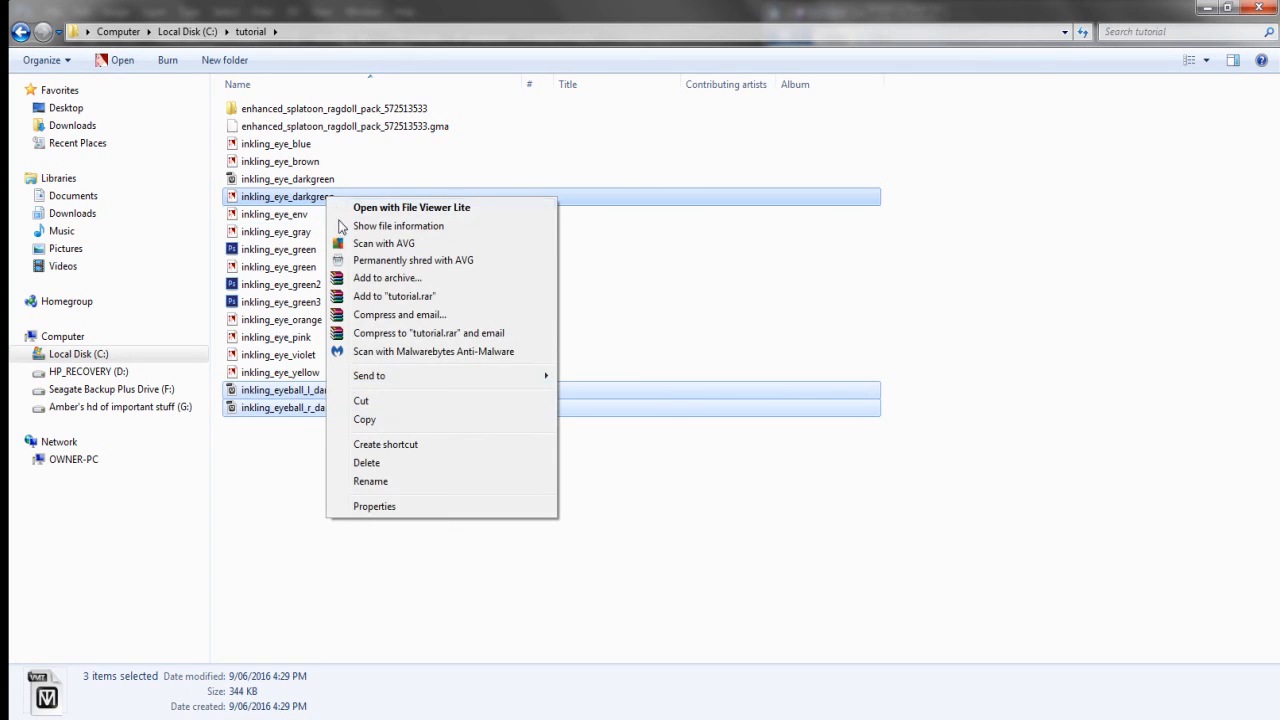
click(361, 403)
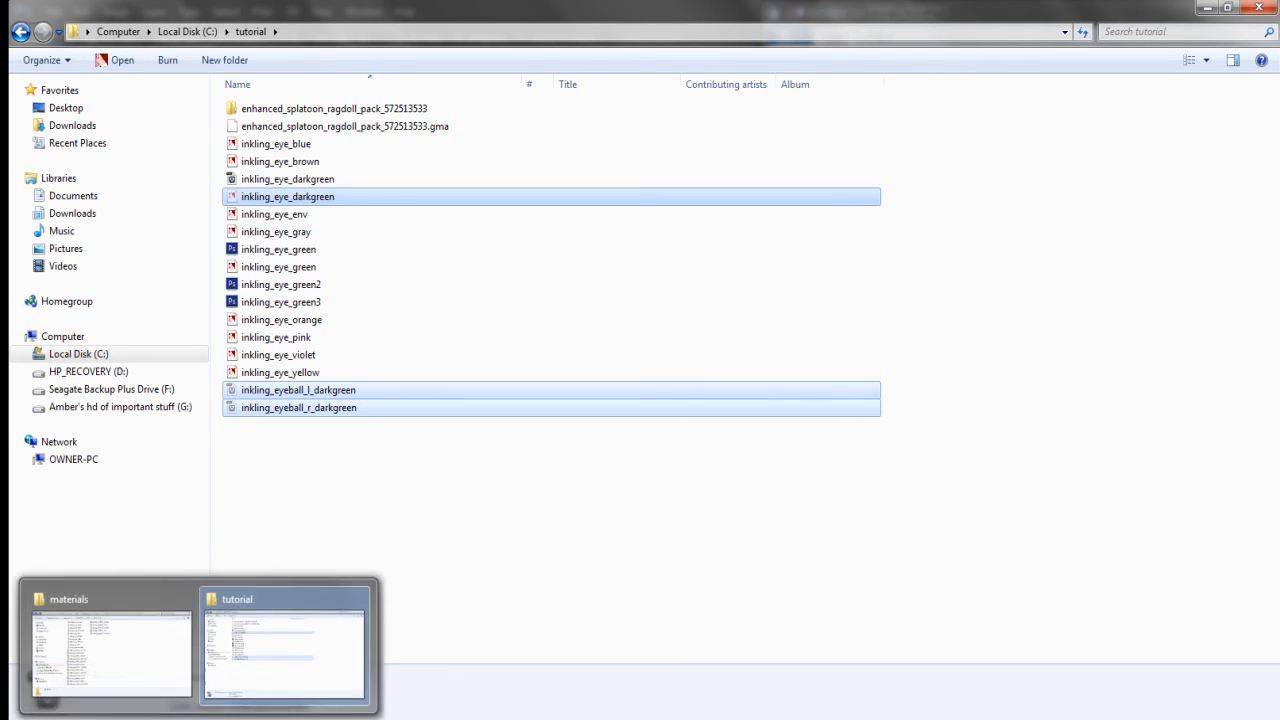
Paste the three darkgreen files into the maximized eyes addon materials folder
click(114, 666)
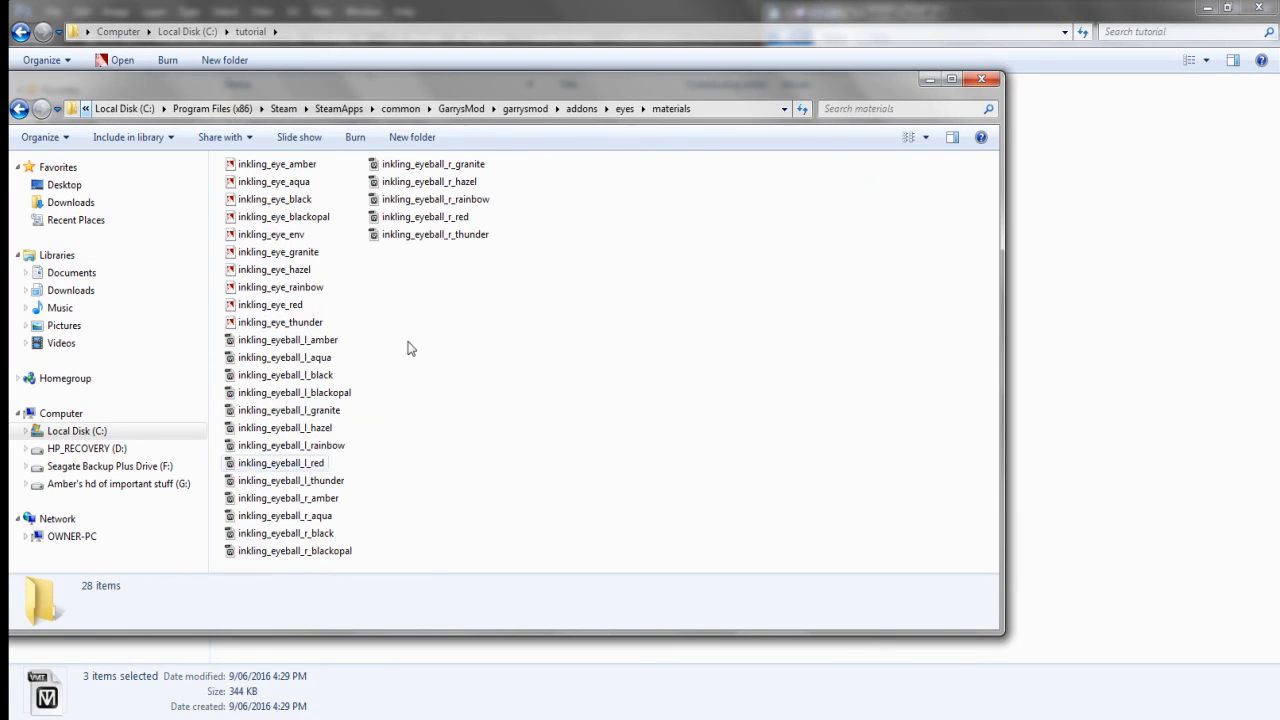
click(951, 79)
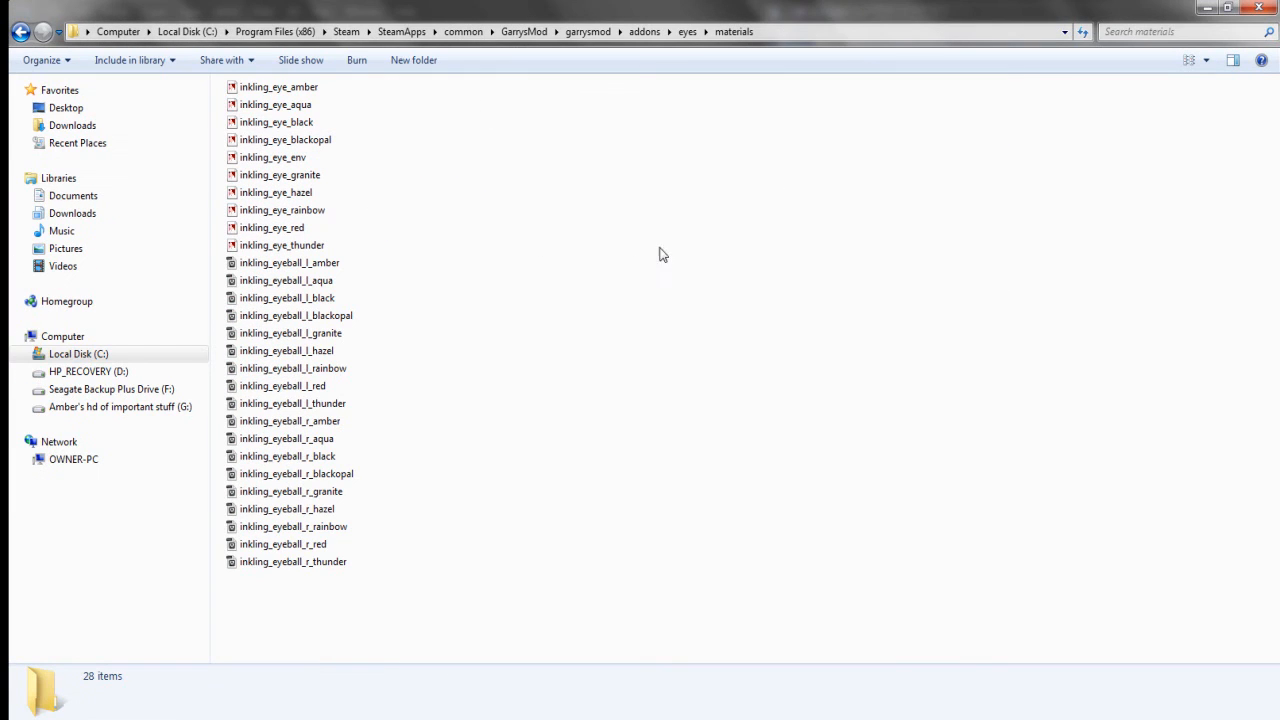
right_click(503, 258)
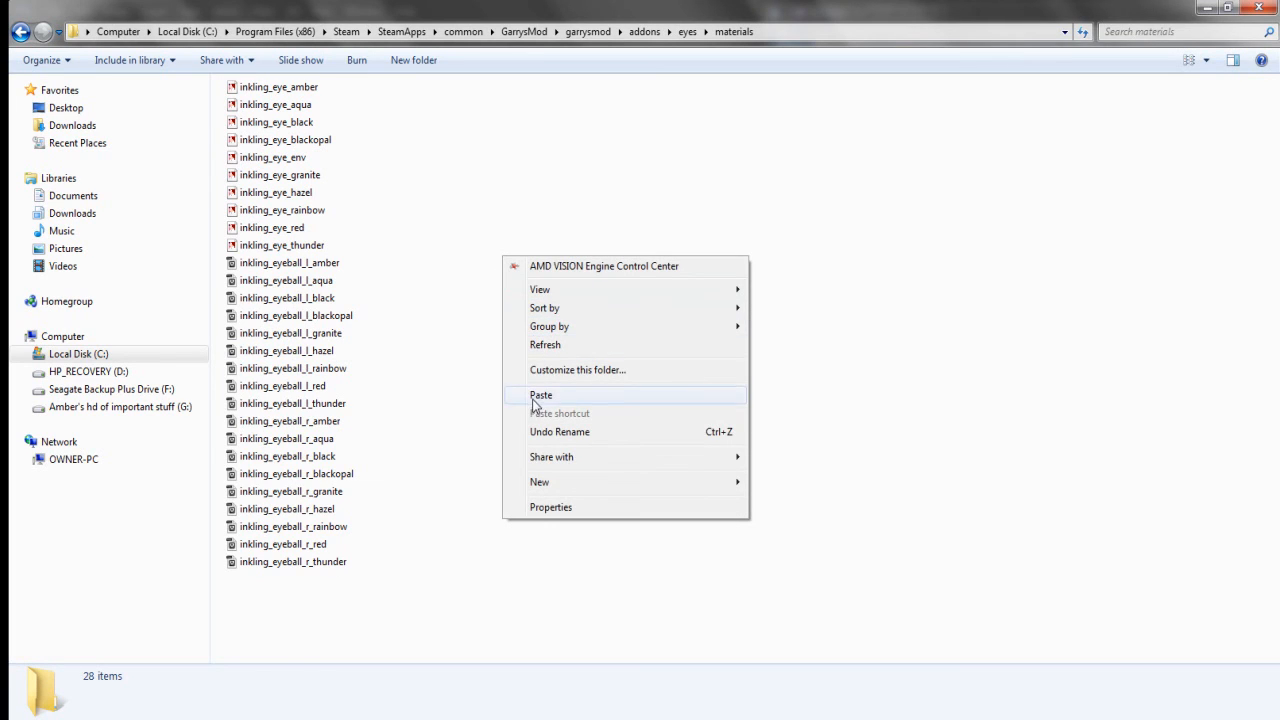
click(538, 398)
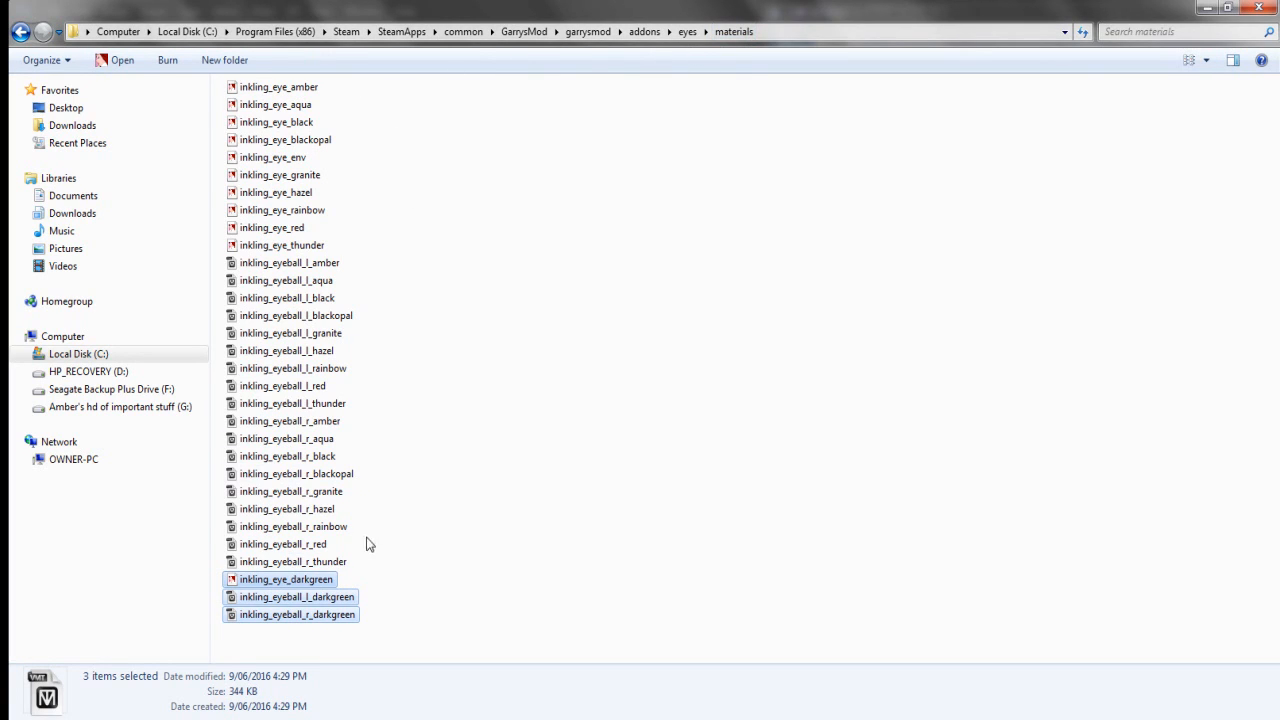
click(448, 505)
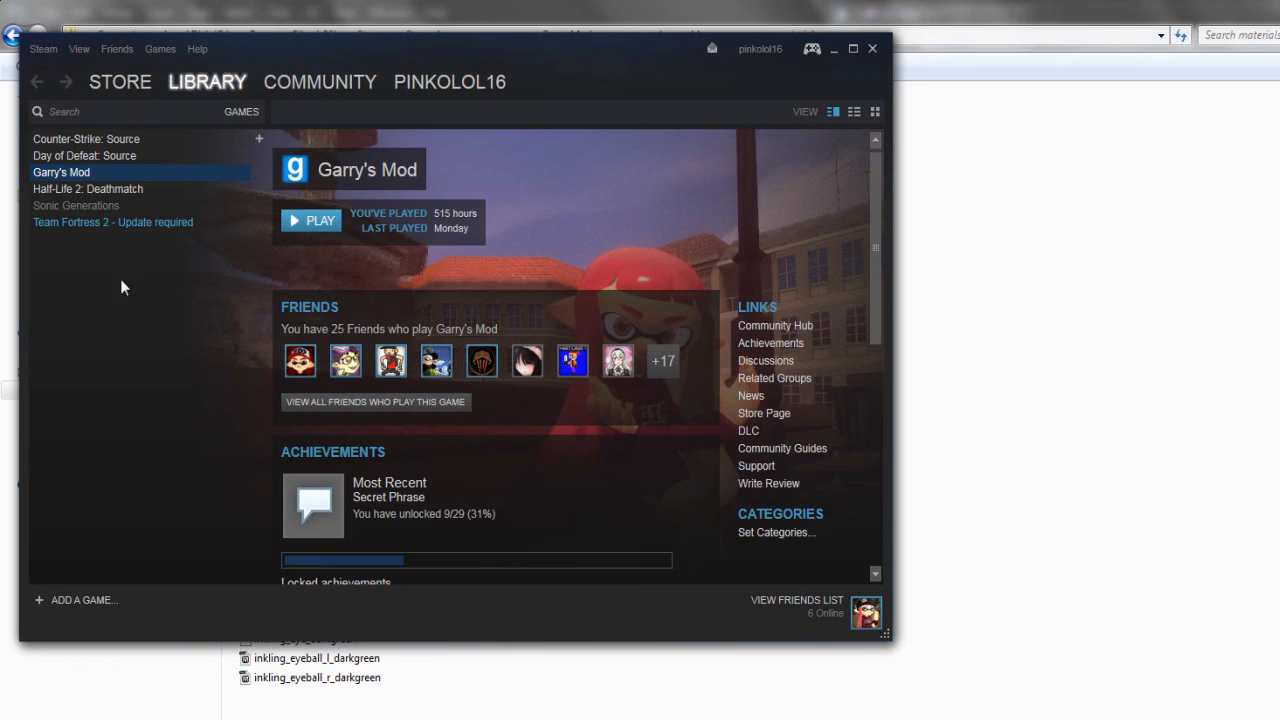
Run Verify Integrity of Game Cache from Garry's Mod's Local Files properties and close the report
right_click(161, 169)
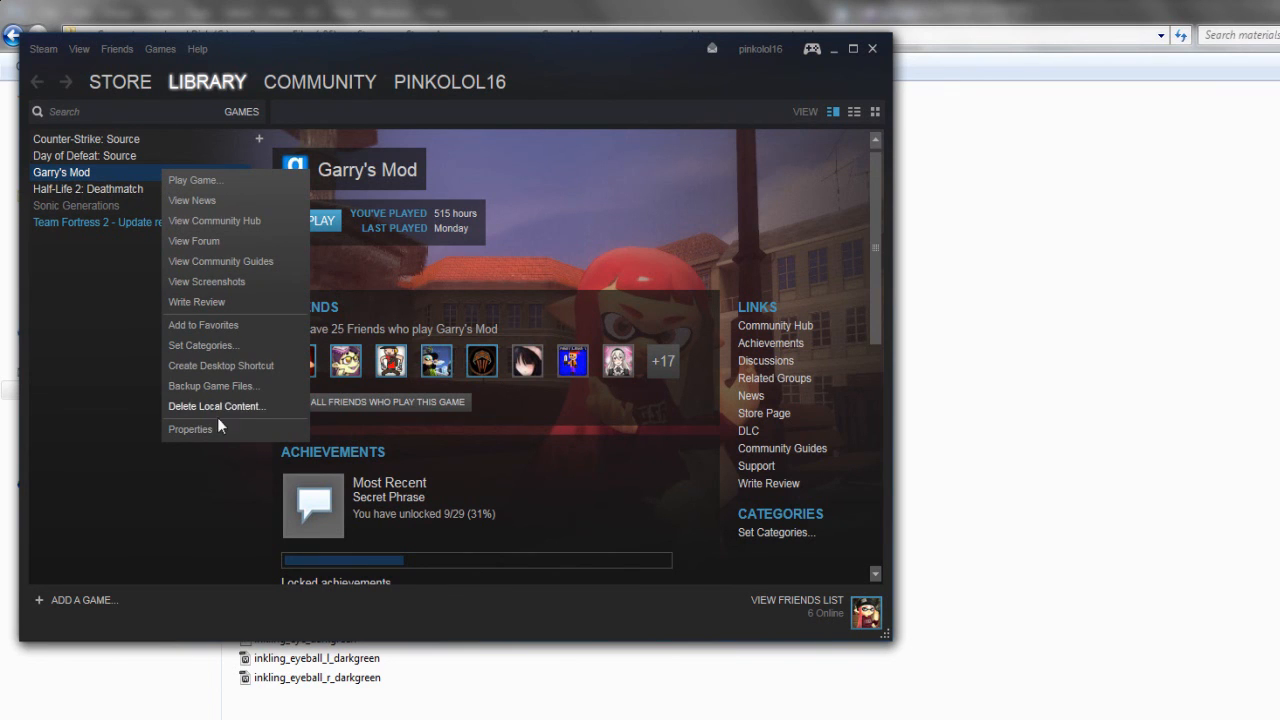
click(192, 429)
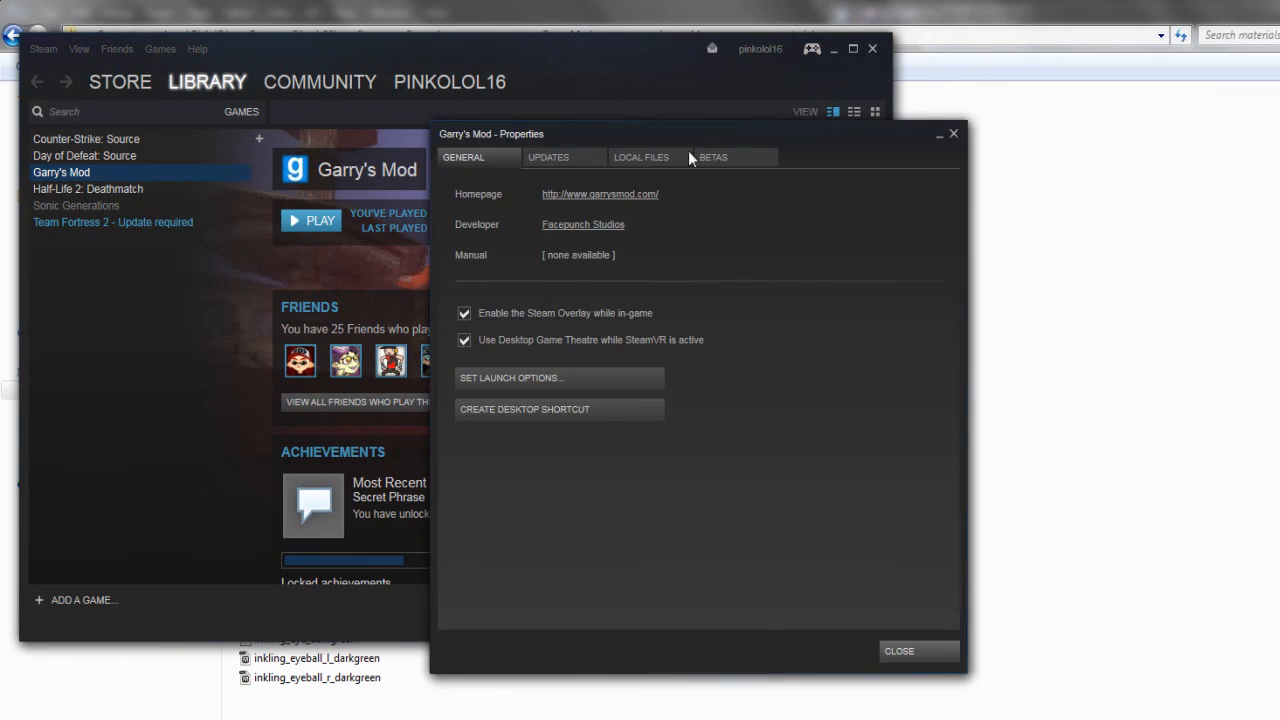
click(669, 157)
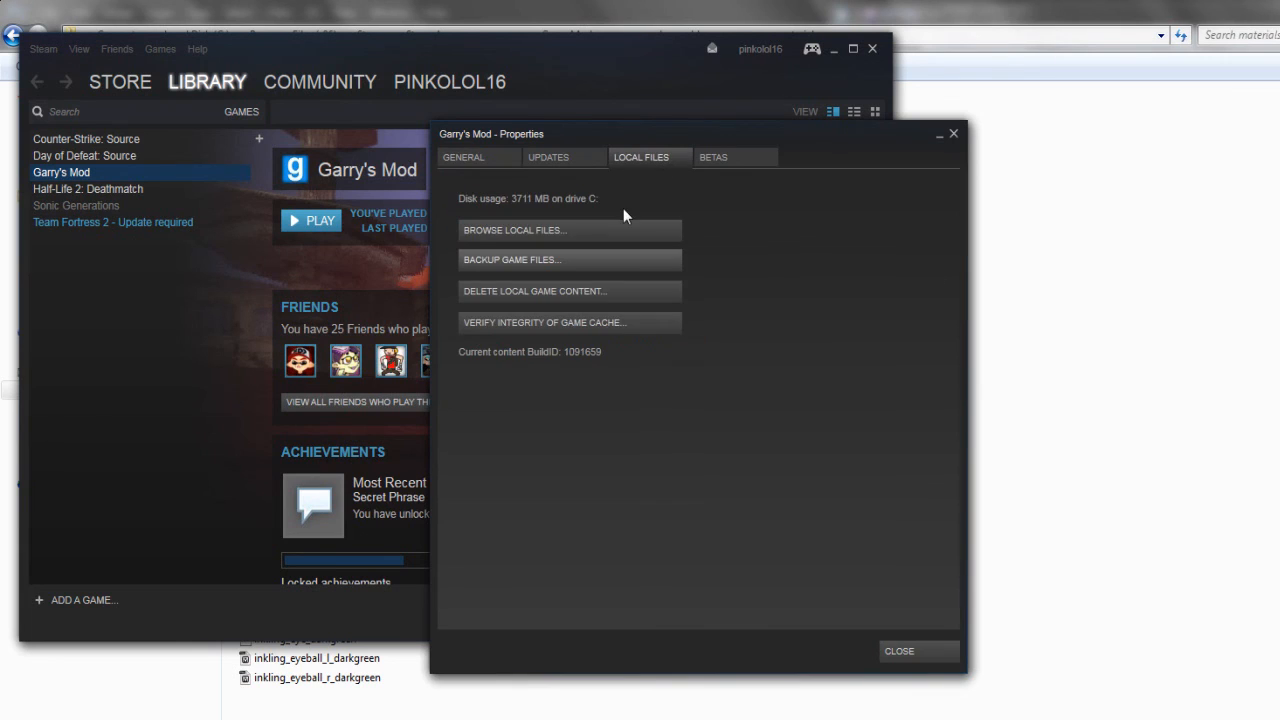
click(587, 323)
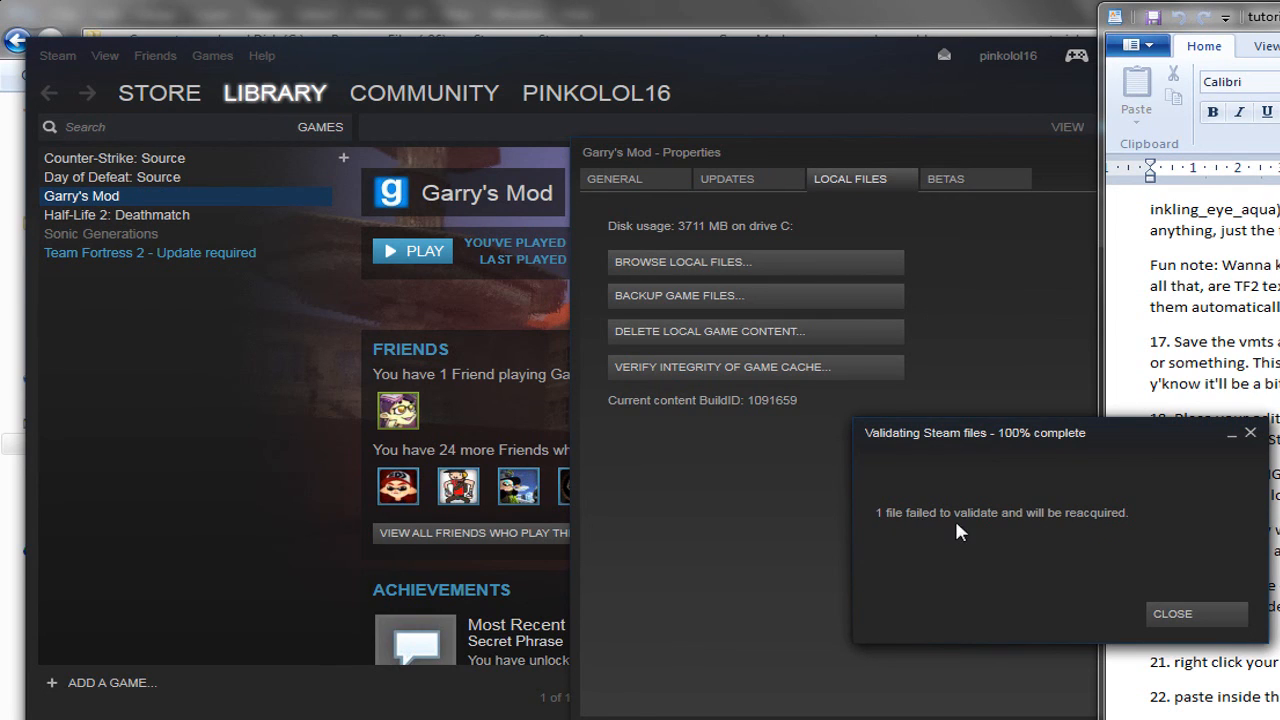
click(1167, 612)
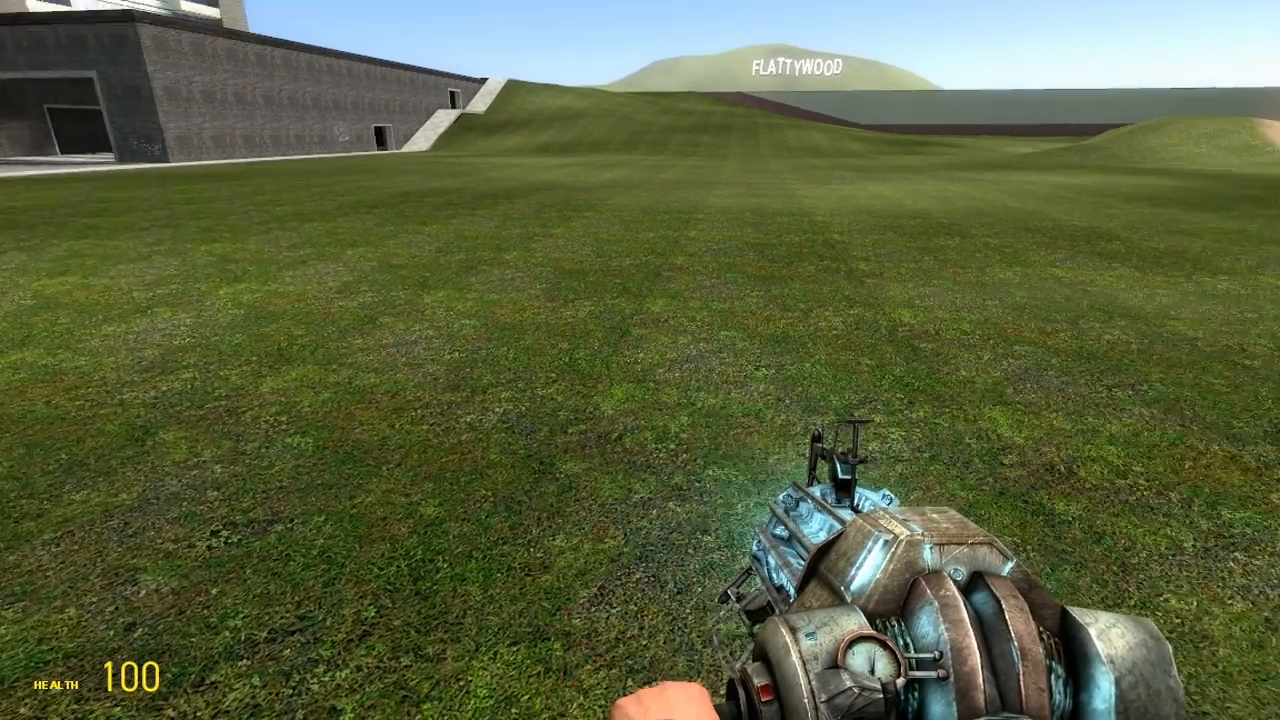
Open the spawn menu and look through the Addons - Legacy list
key(q)
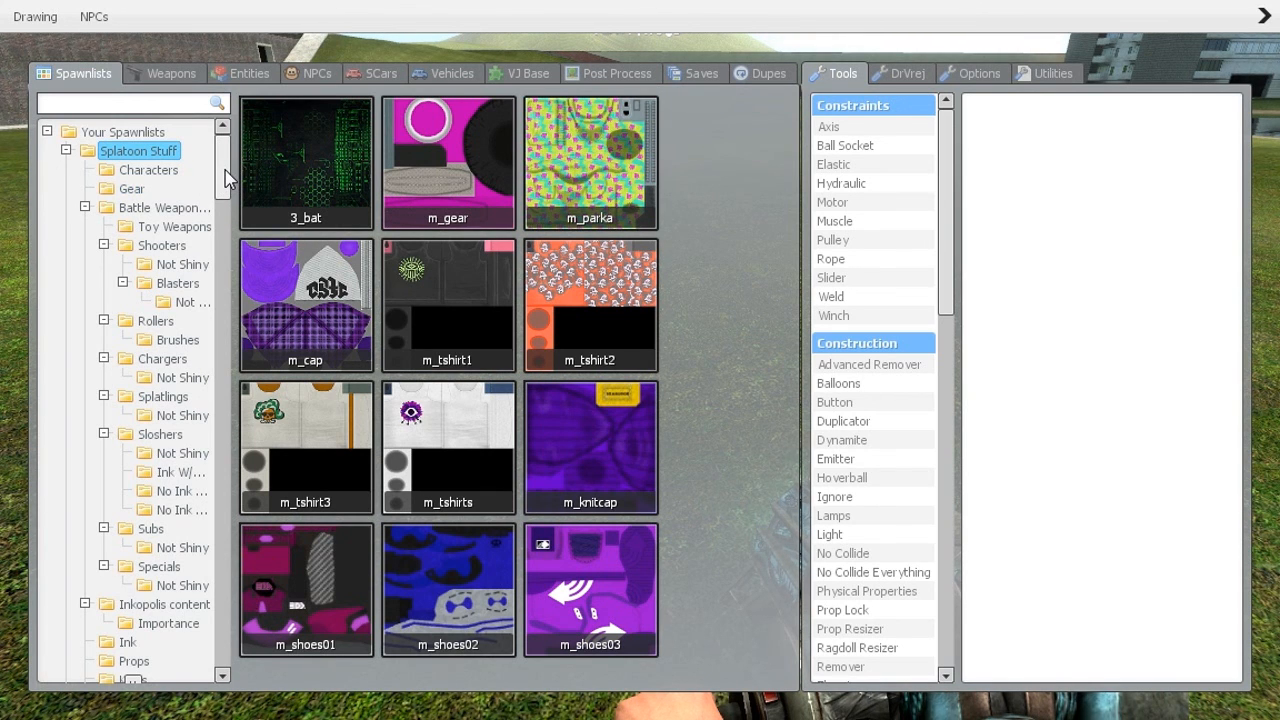
drag(222, 168, 208, 638)
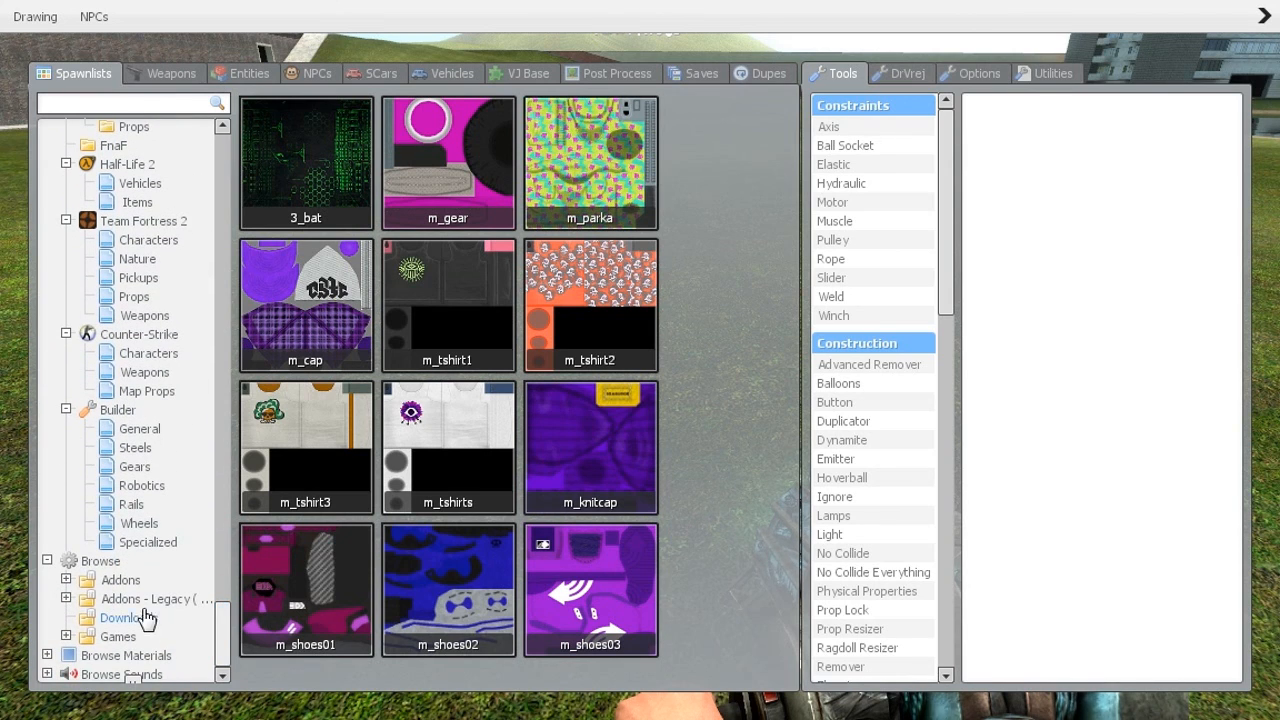
click(65, 599)
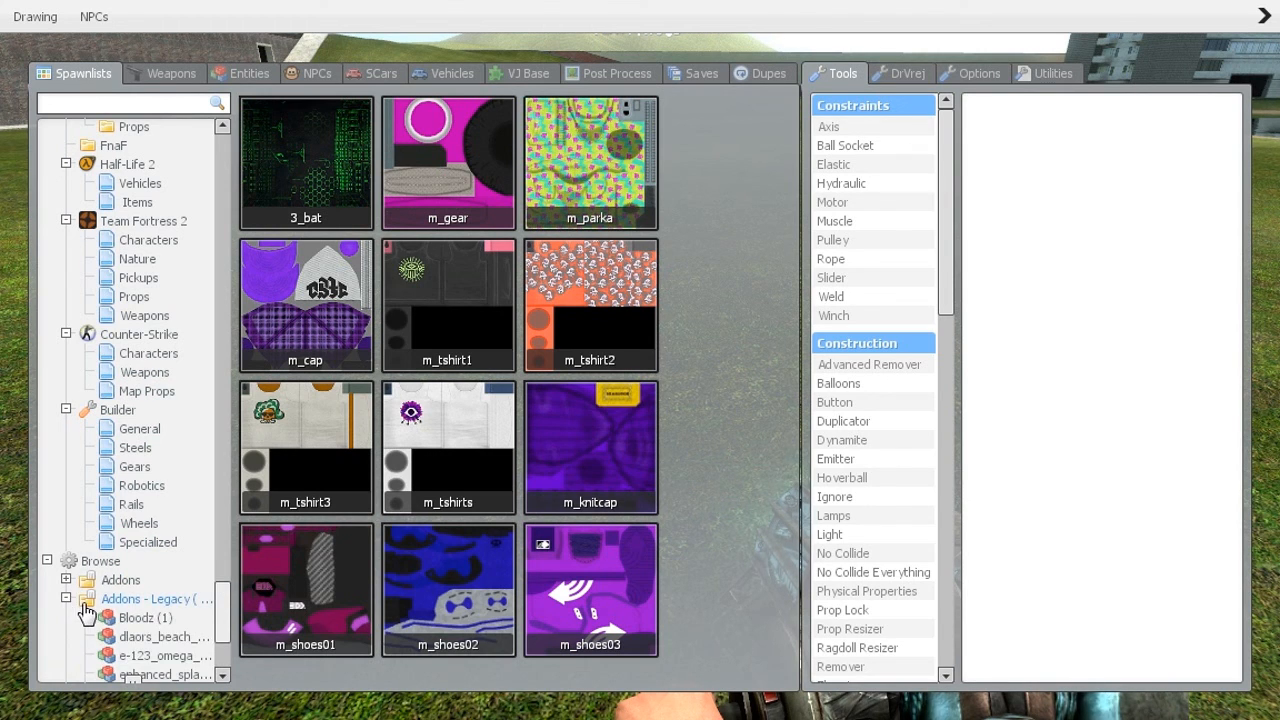
scroll(88, 595, down, 3)
scroll(88, 592, down, 2)
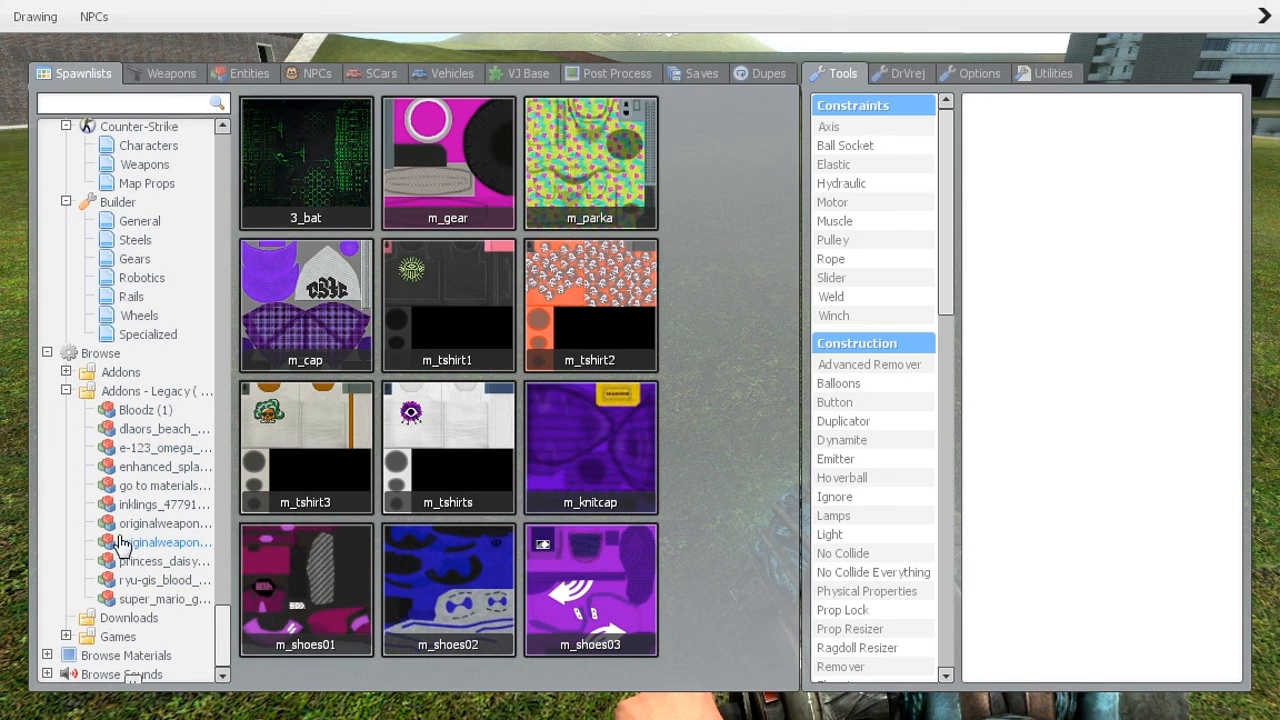
click(65, 391)
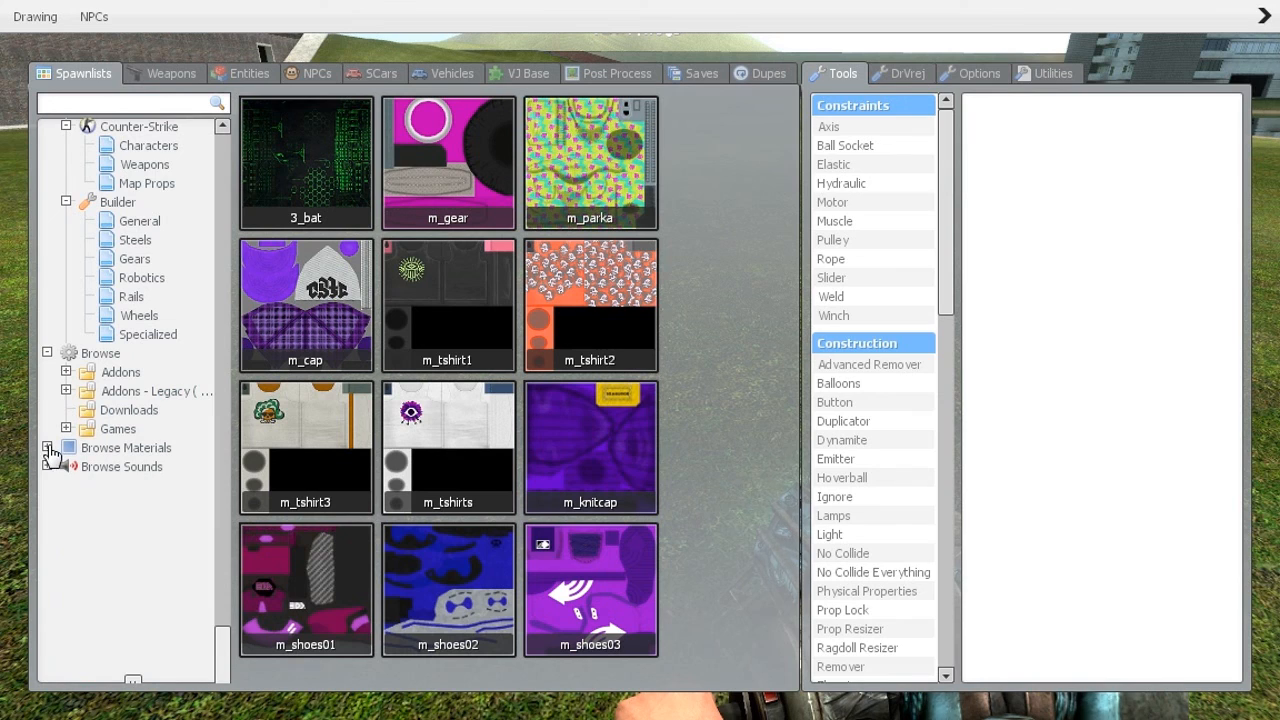
Show the eyes addon under Browse Materials > Addons - Legacy to find inkling_eyeball_l_darkgreen
click(47, 448)
click(65, 485)
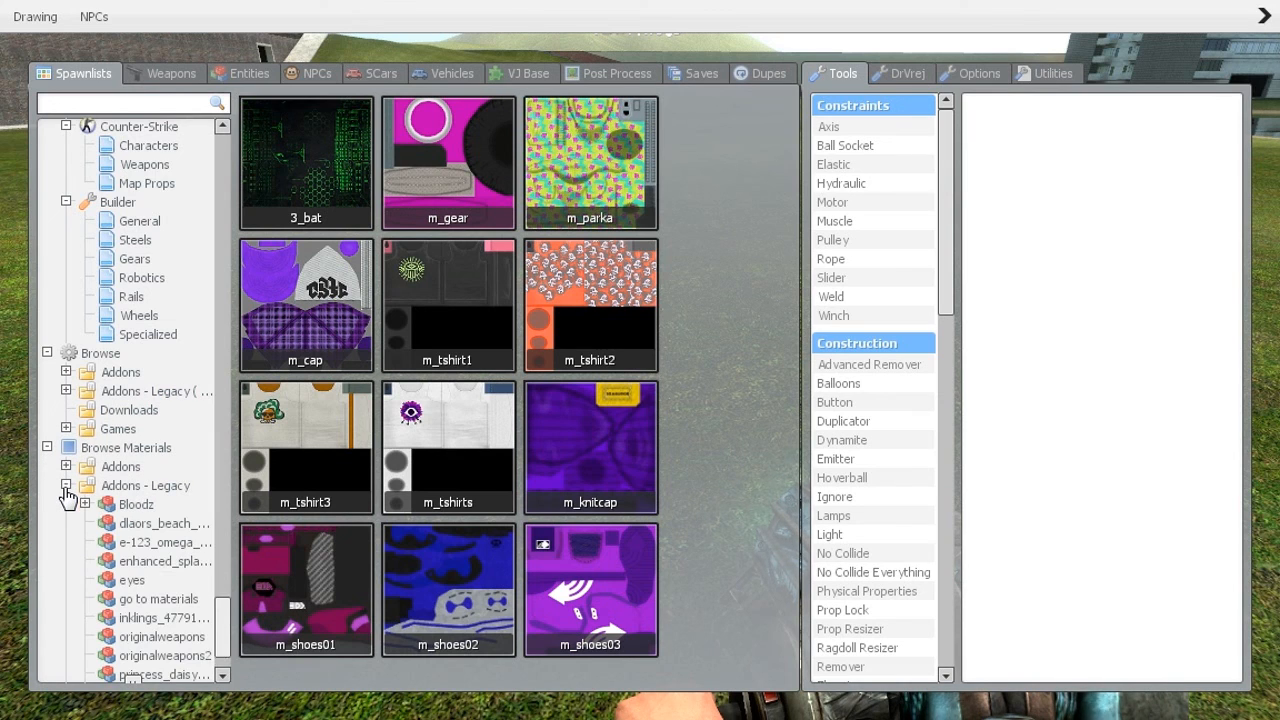
scroll(57, 525, down, 2)
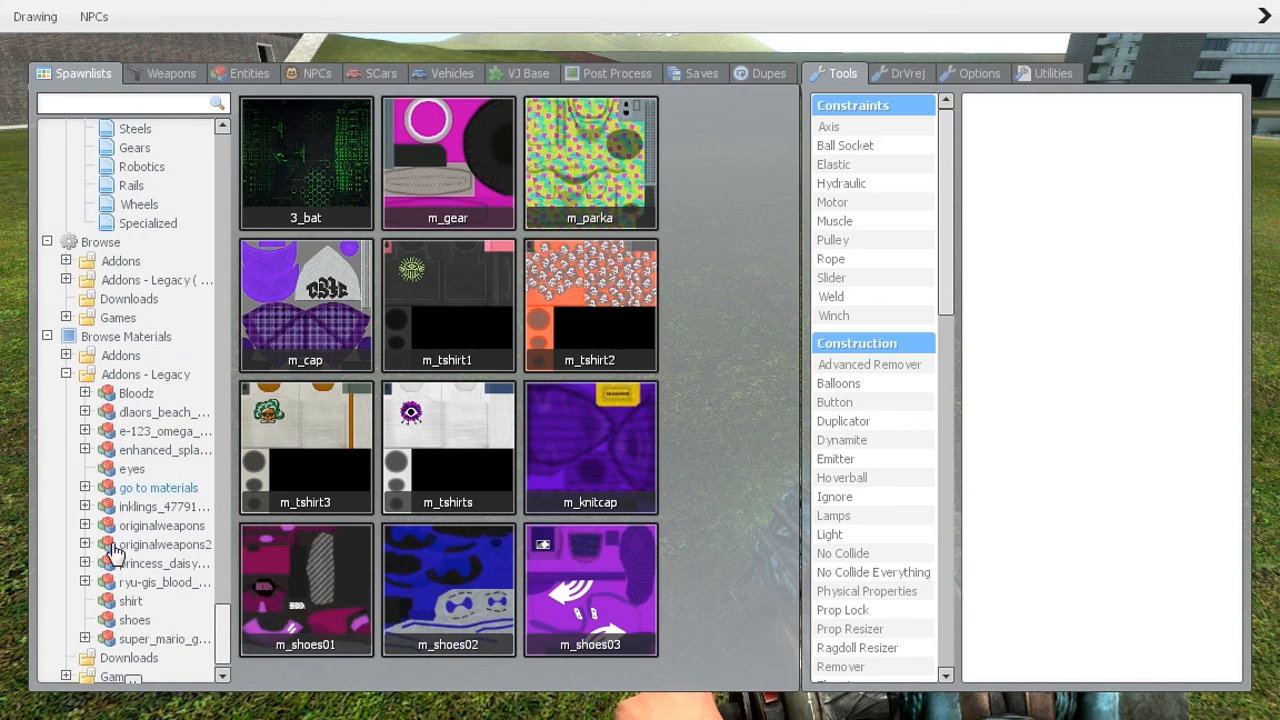
click(131, 472)
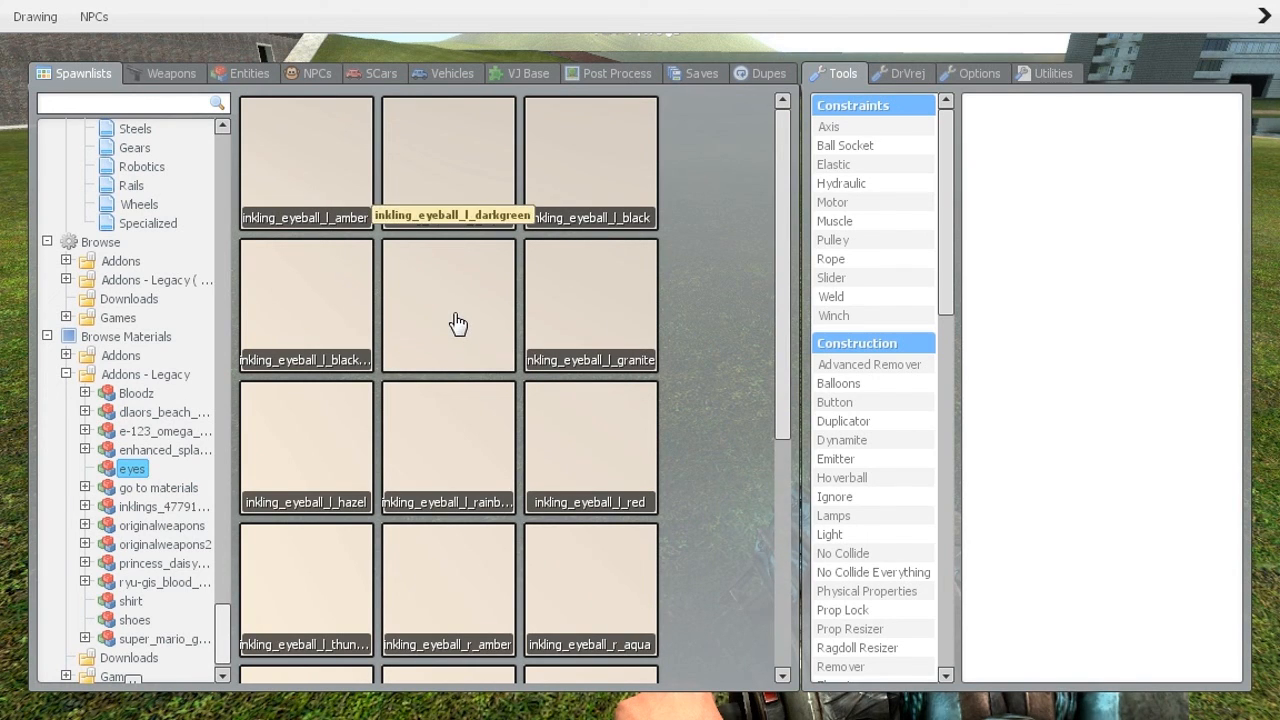
key(q)
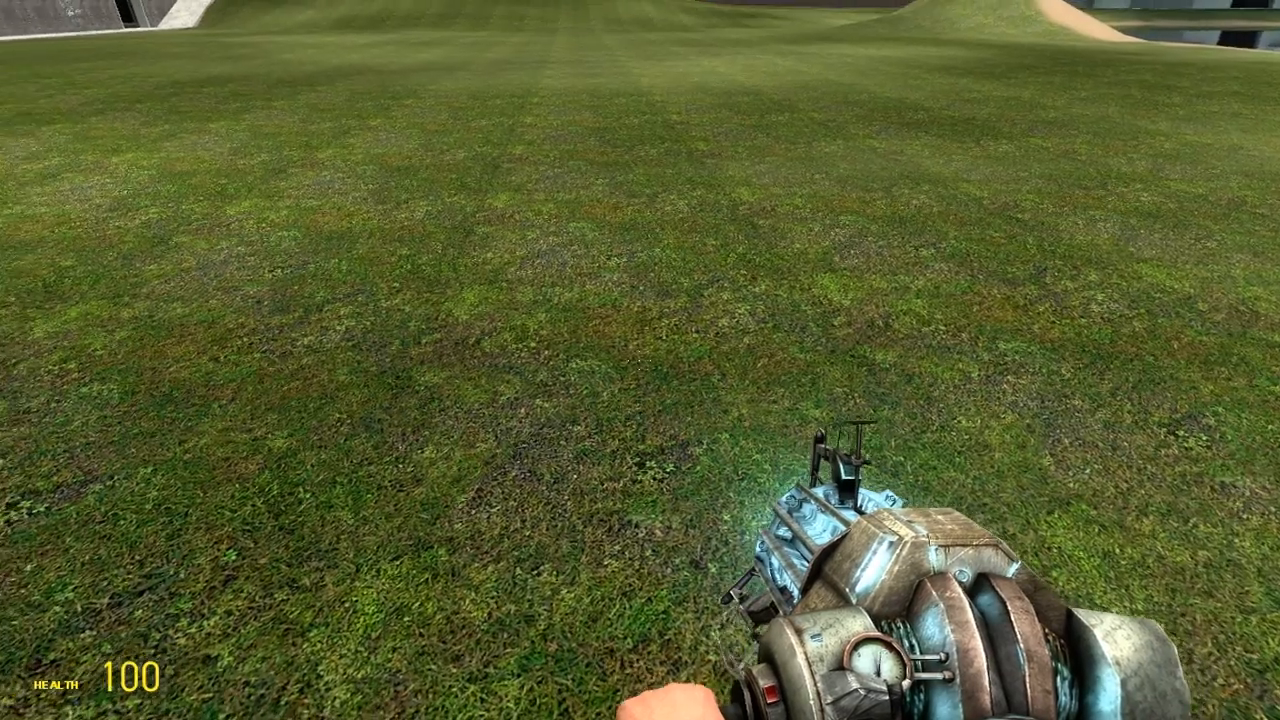
key(q)
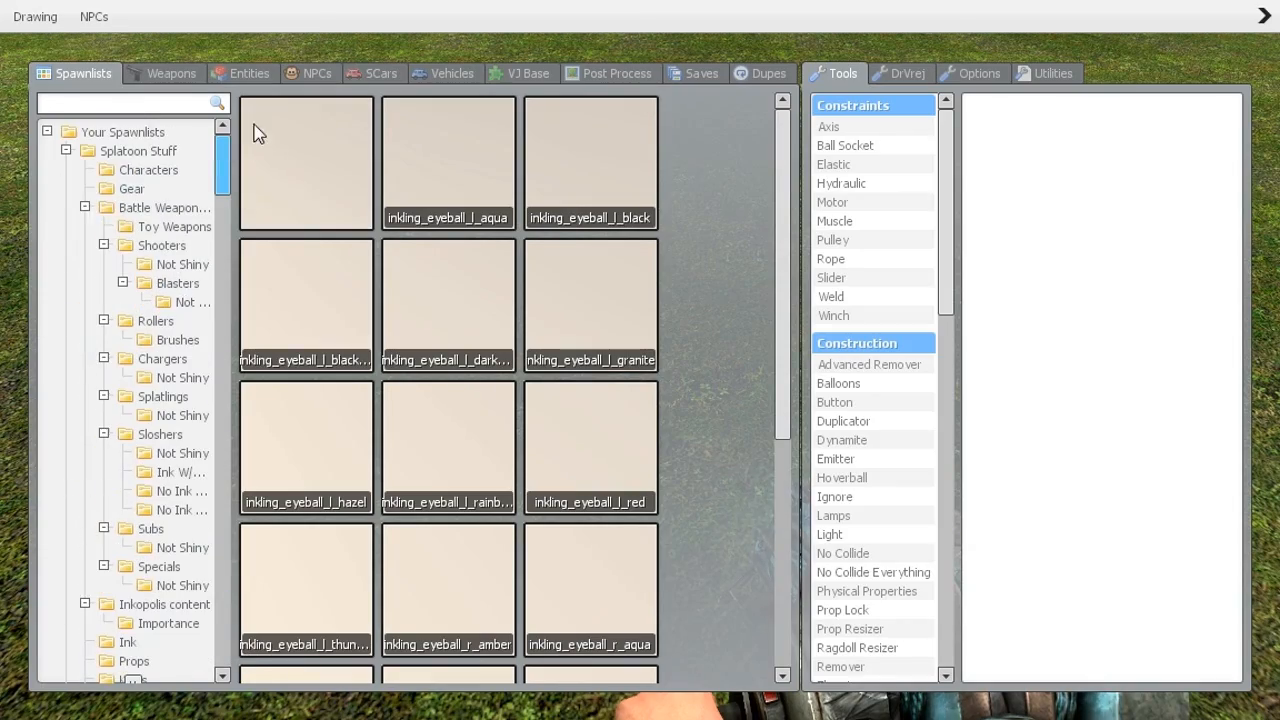
Spawn the orange Inkling ragdoll from Splatoon Stuff > Characters and walk up to inspect it
click(118, 172)
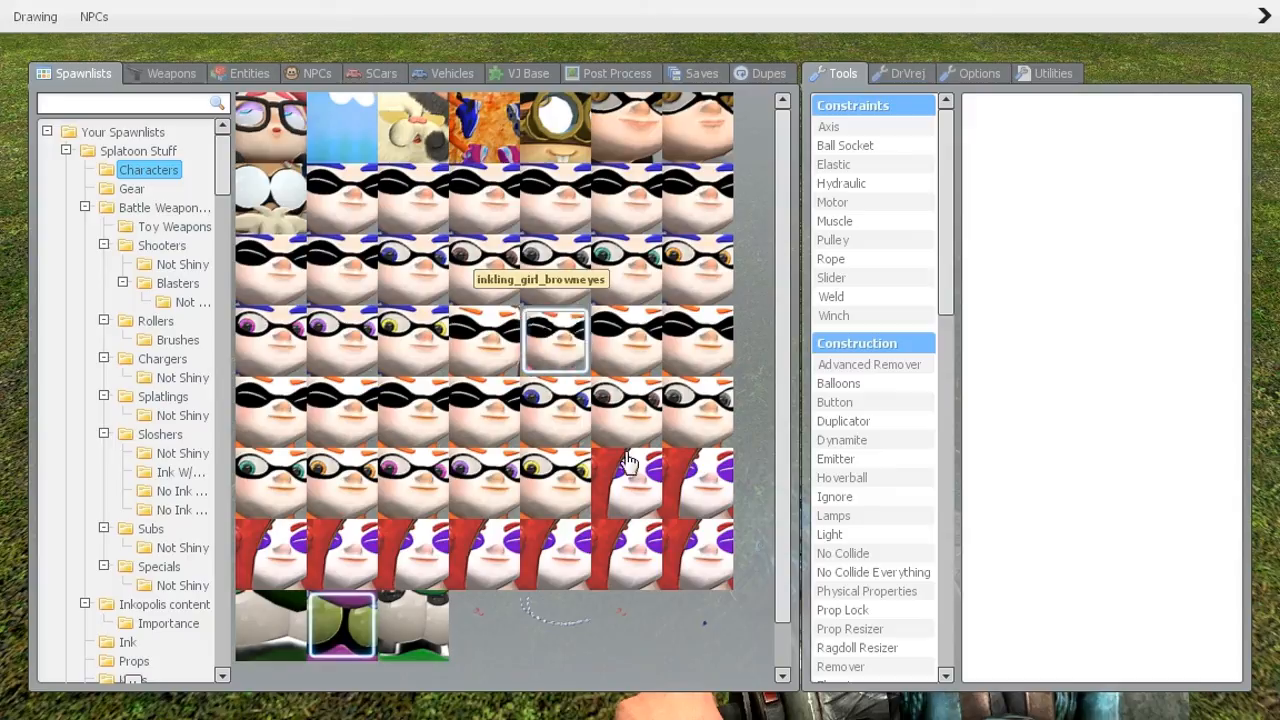
click(548, 340)
key(q)
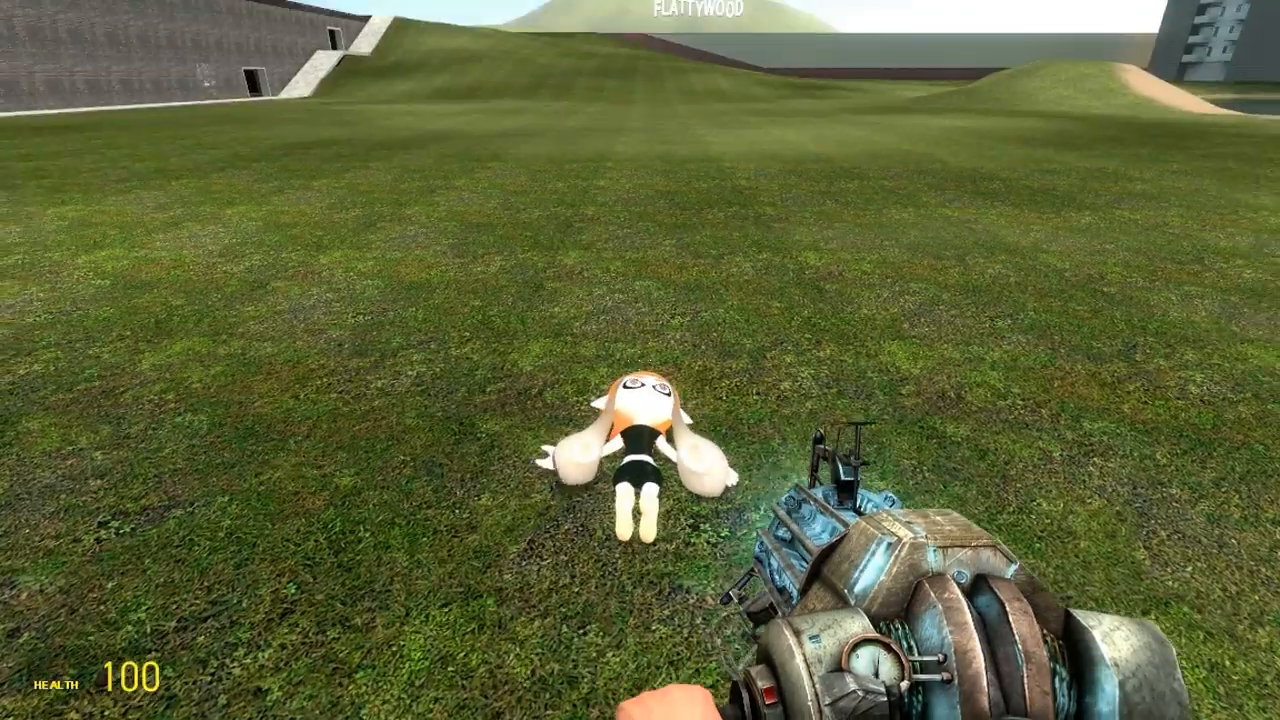
key(w)
key(s)
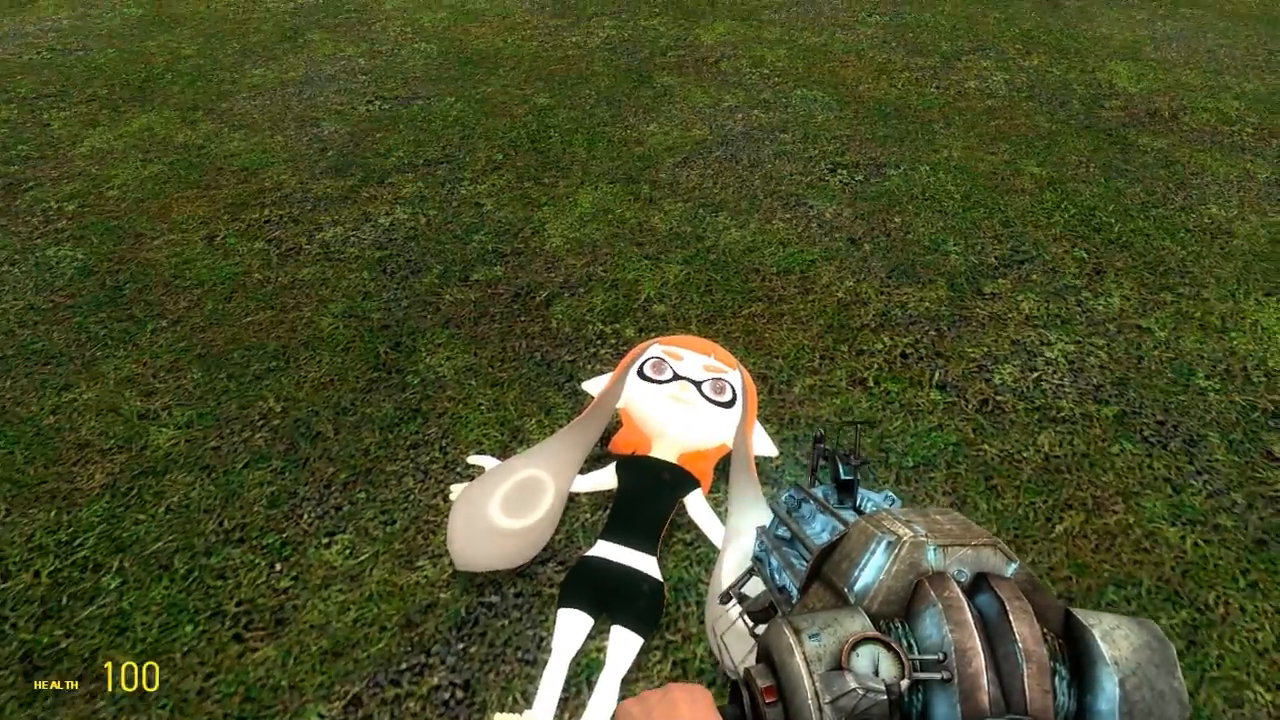
key(w)
Reopen the spawn menu on the eyes addon's materials
key(q)
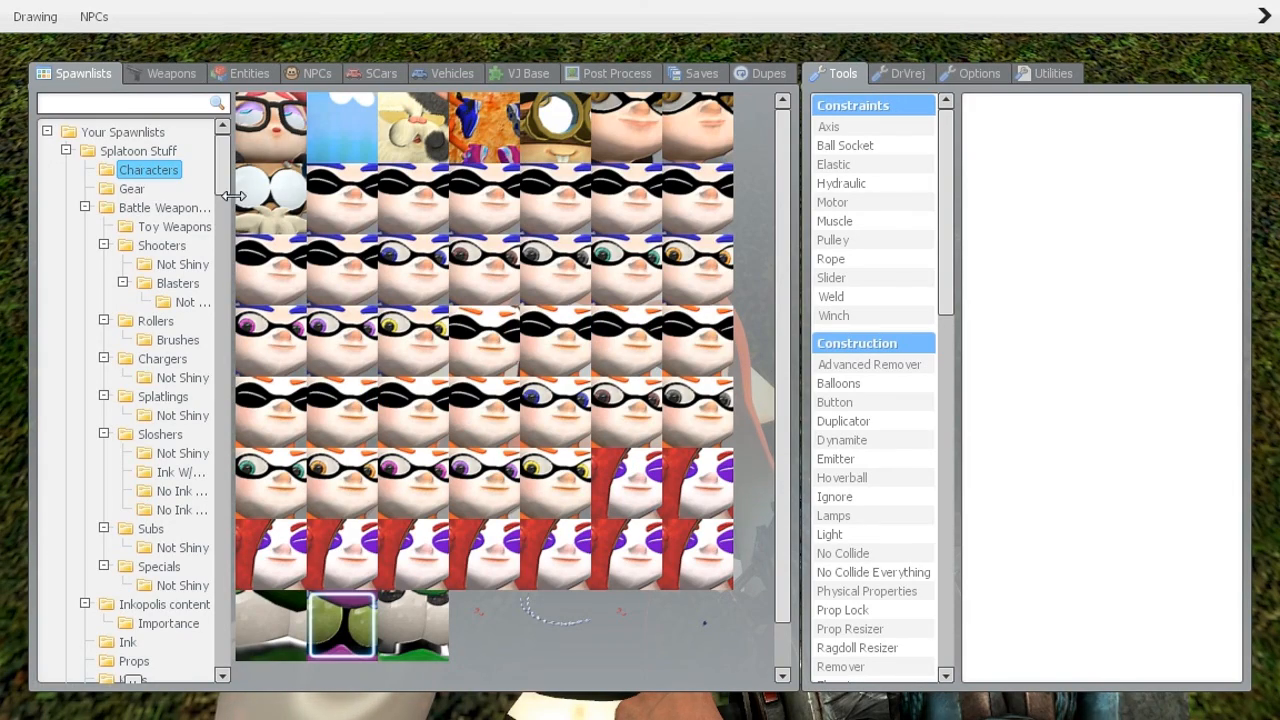
scroll(228, 258, down, 5)
drag(228, 258, 230, 654)
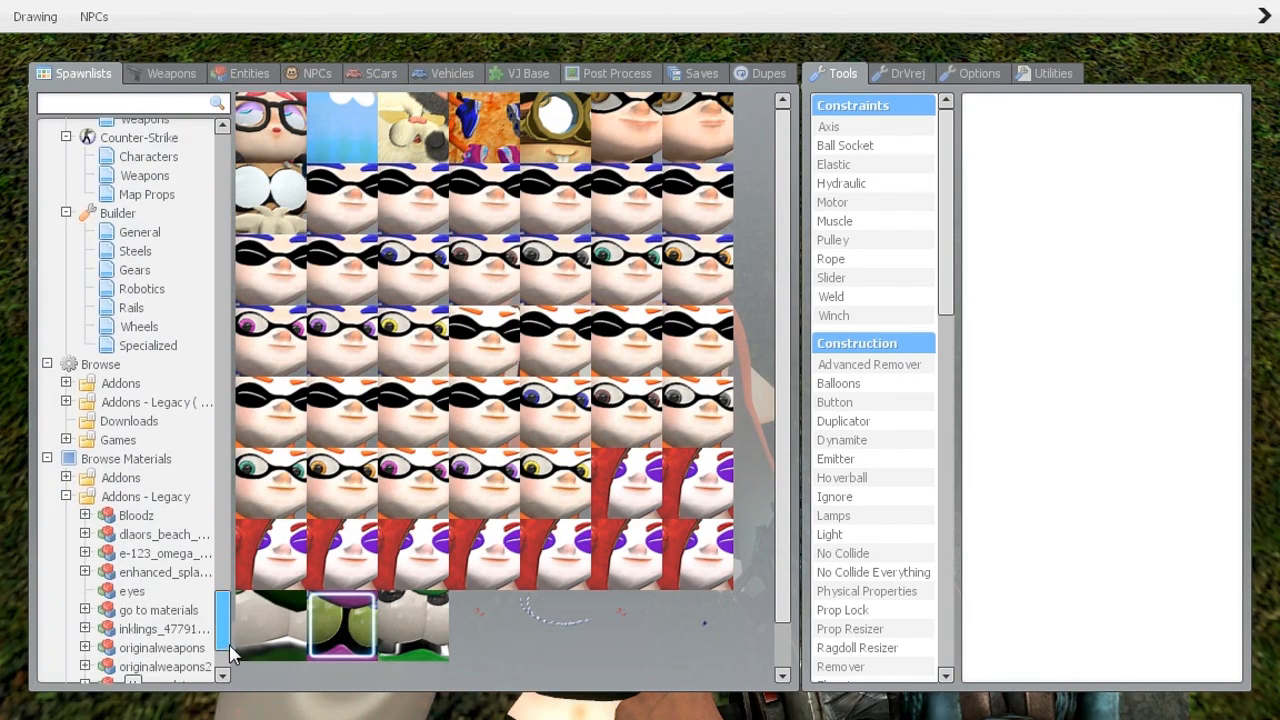
click(134, 592)
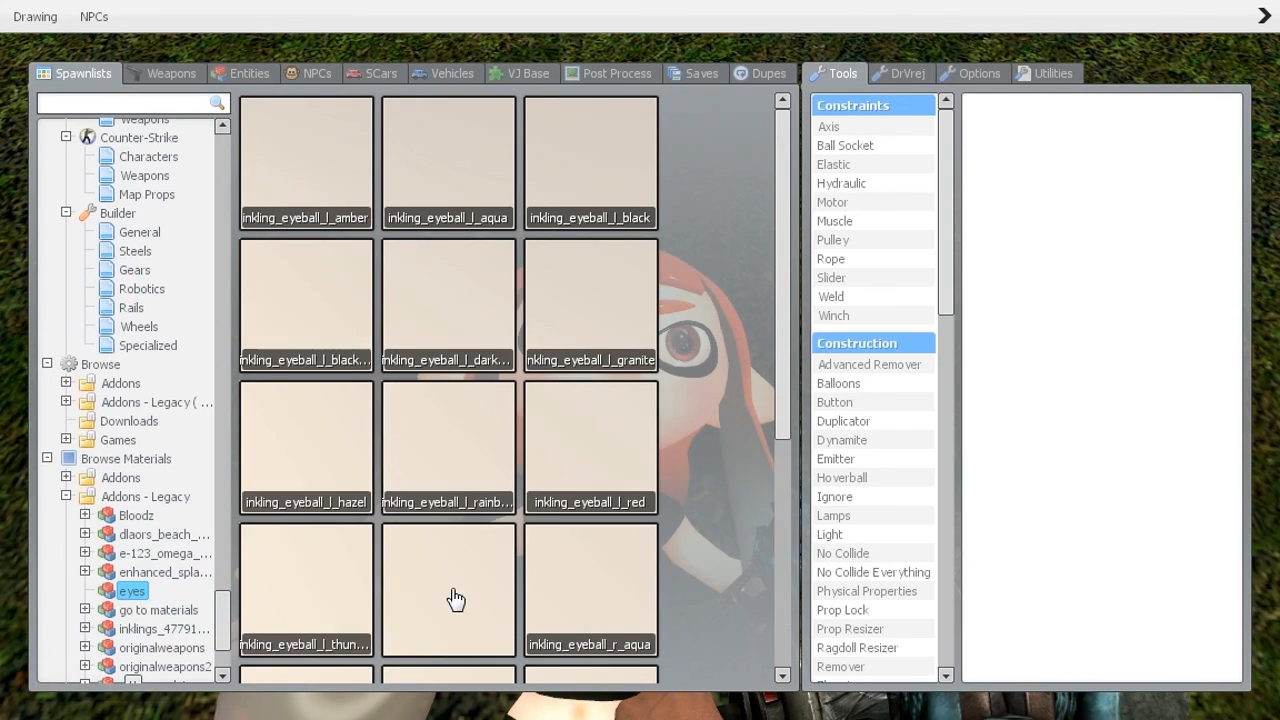
Paste inkling_eyeball_l_darkgreen into the SubMaterial tool's Mat field
right_click(461, 291)
click(482, 300)
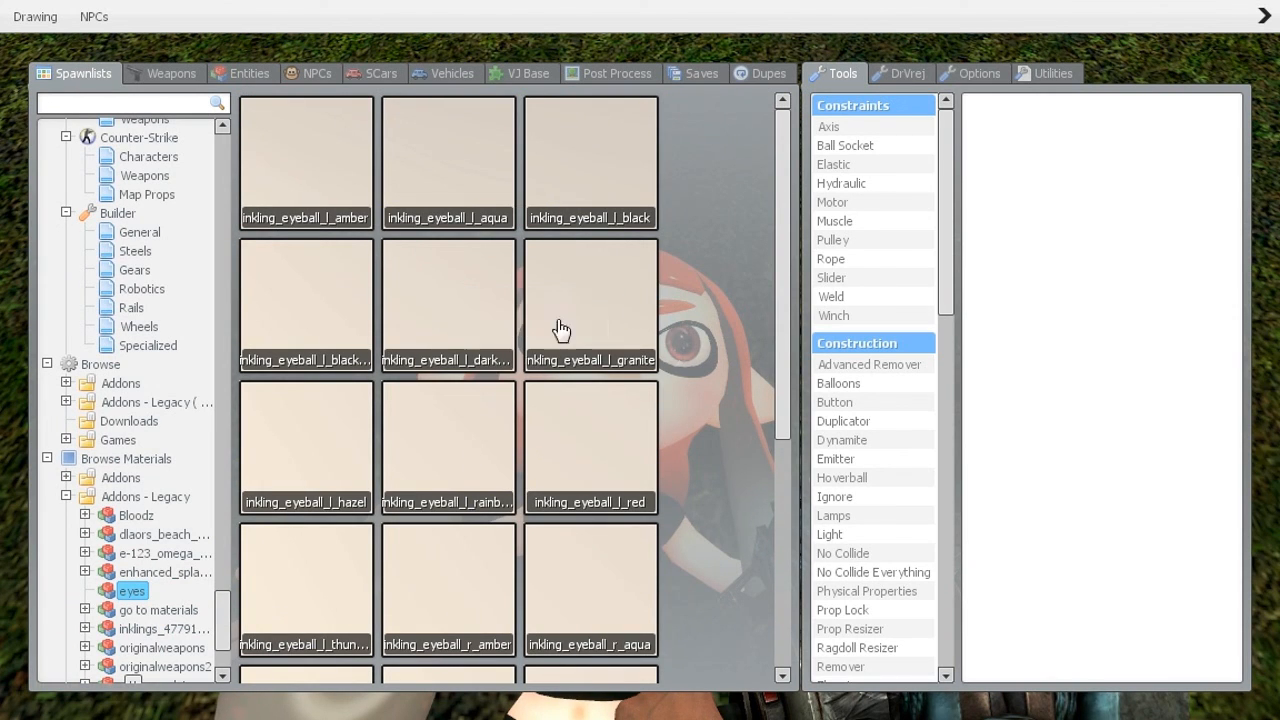
drag(940, 291, 908, 571)
click(866, 284)
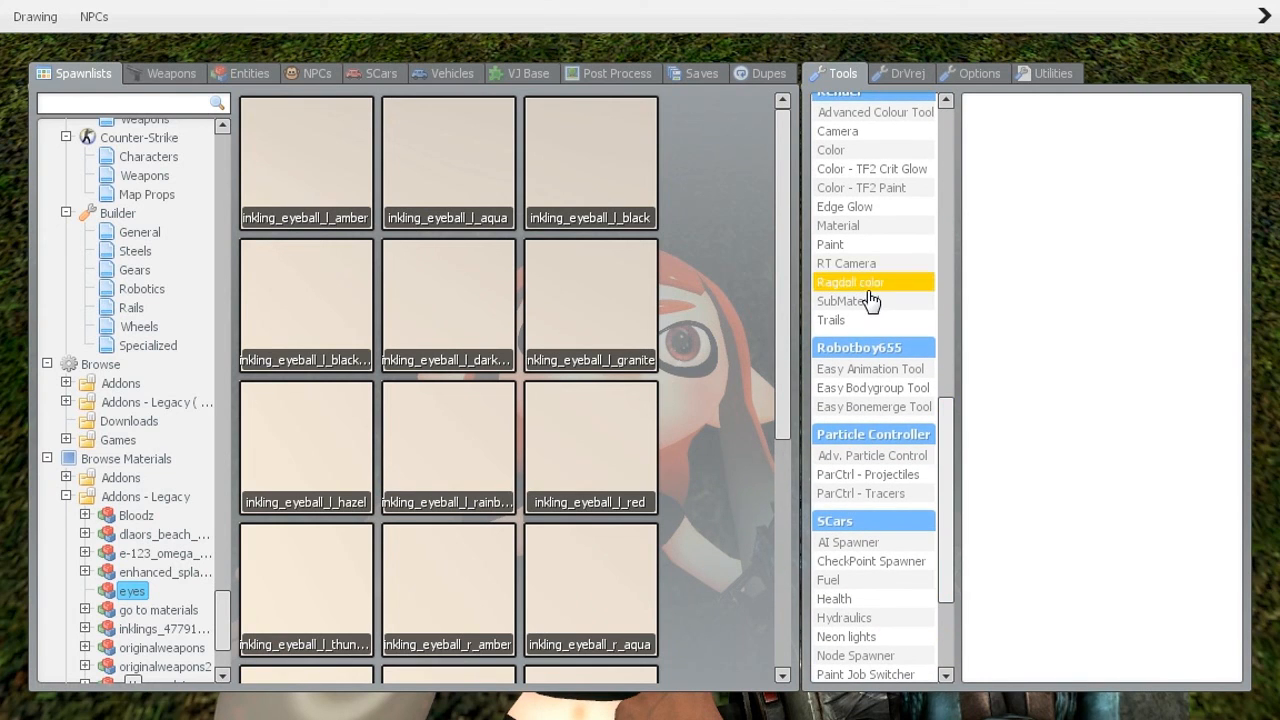
click(870, 303)
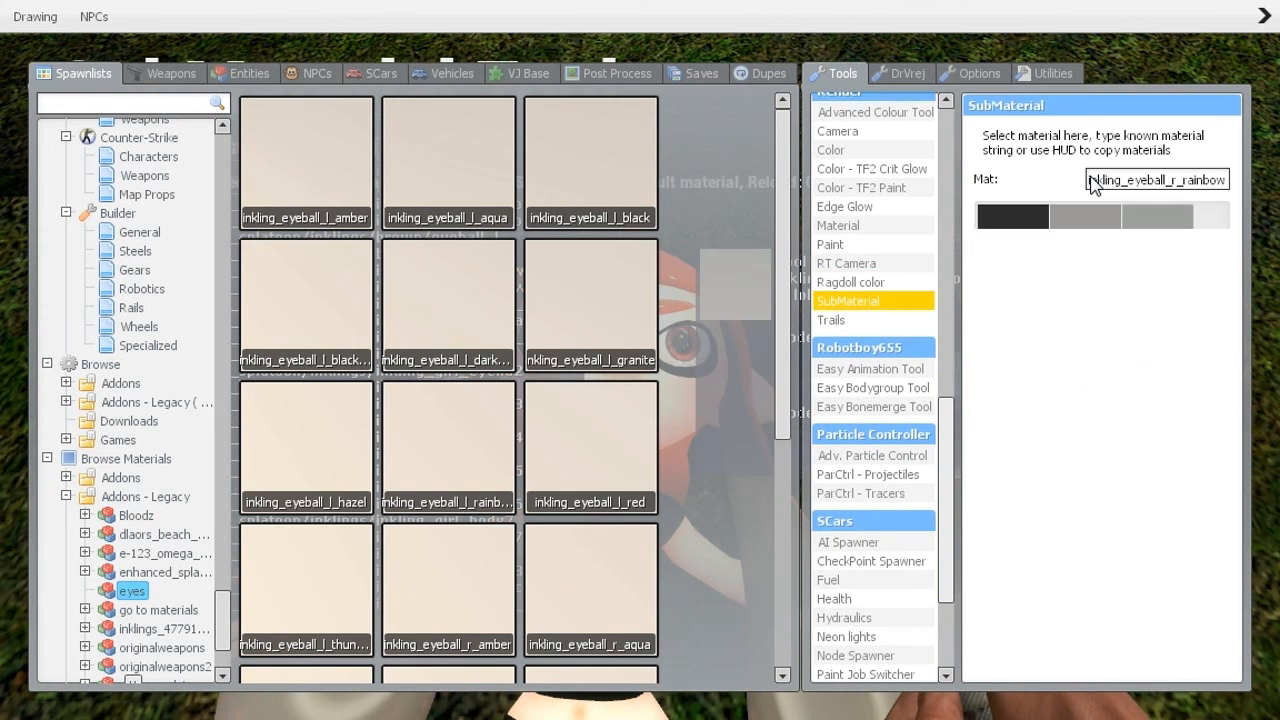
click(1091, 195)
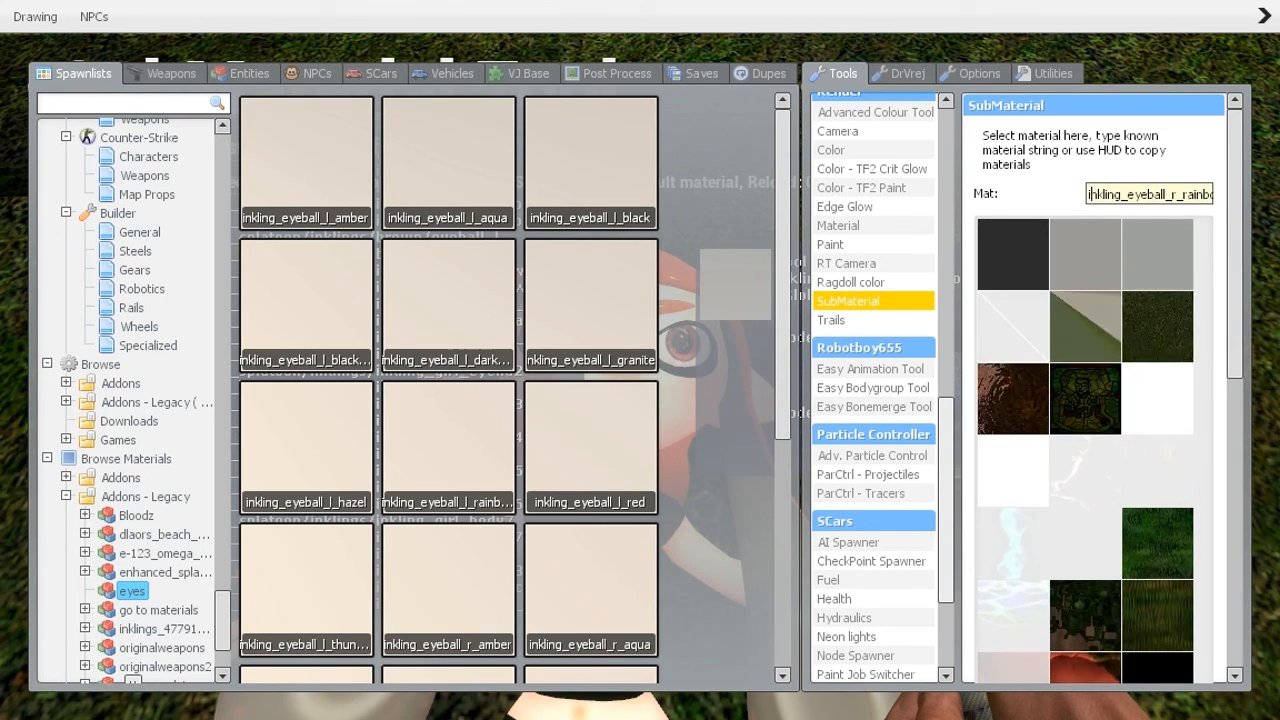
drag(1091, 195, 1214, 195)
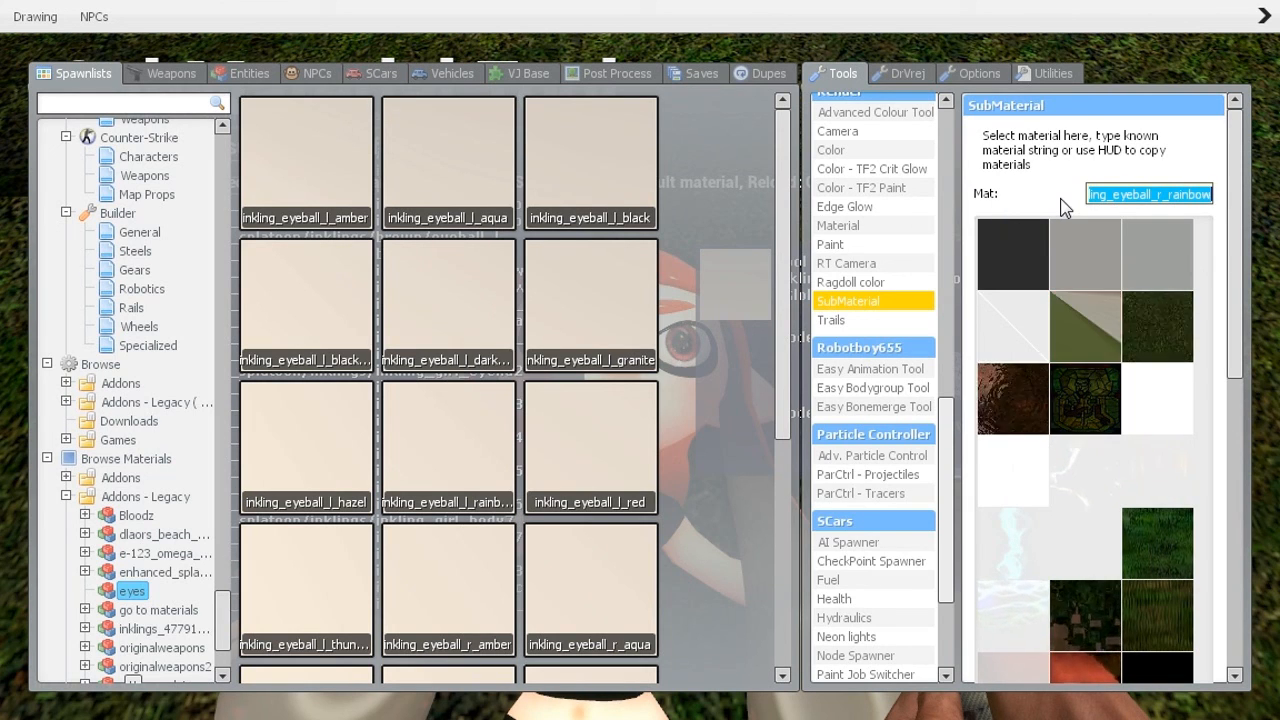
key(ctrl+v)
drag(1166, 195, 1212, 195)
click(1107, 194)
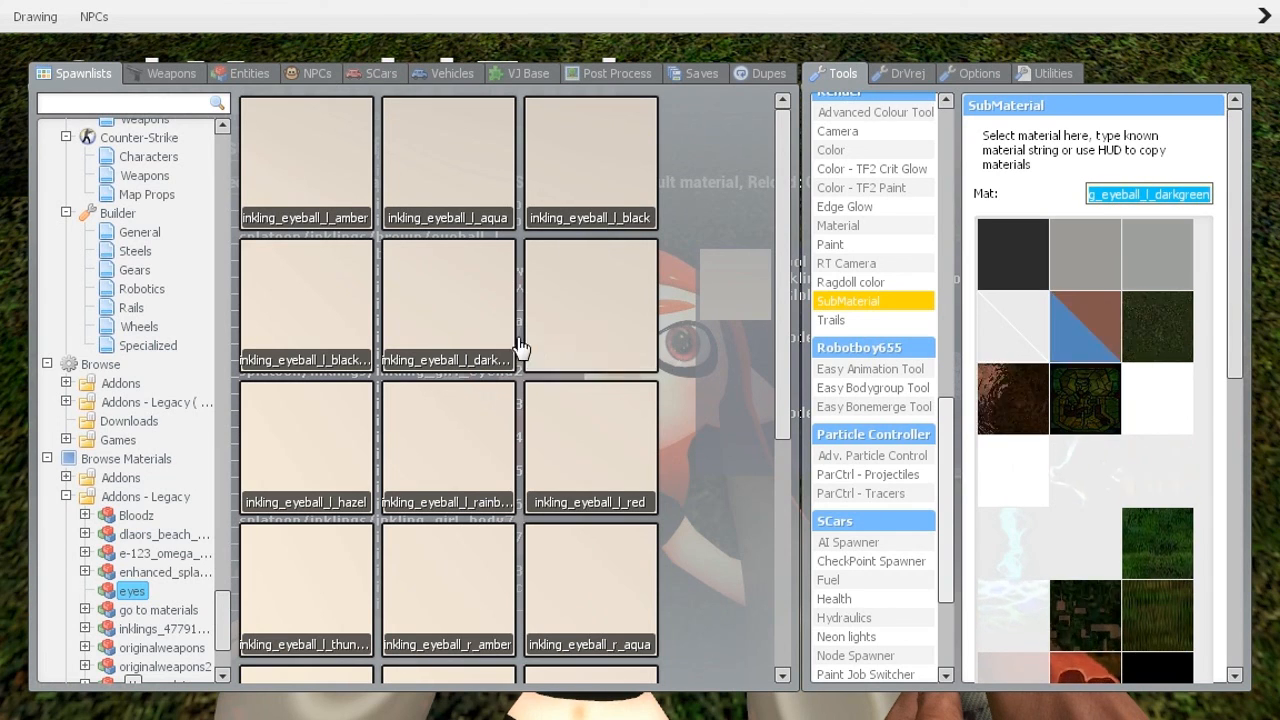
right_click(466, 312)
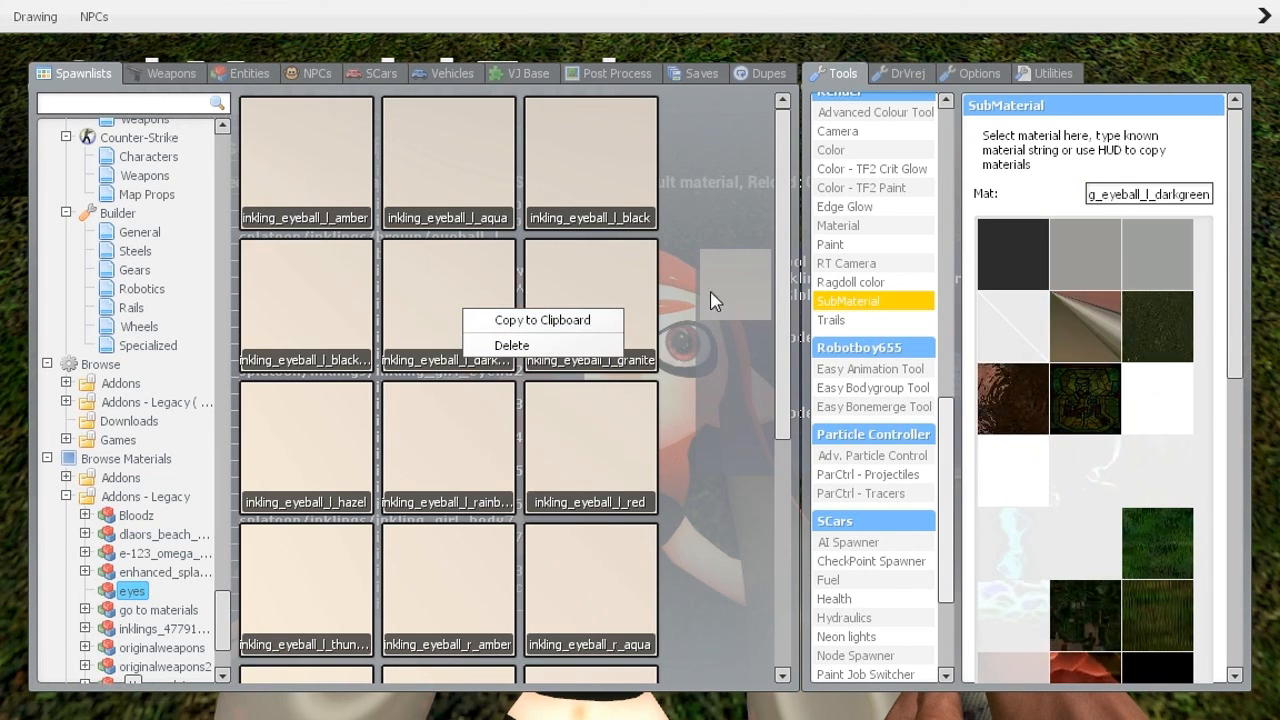
drag(788, 276, 792, 304)
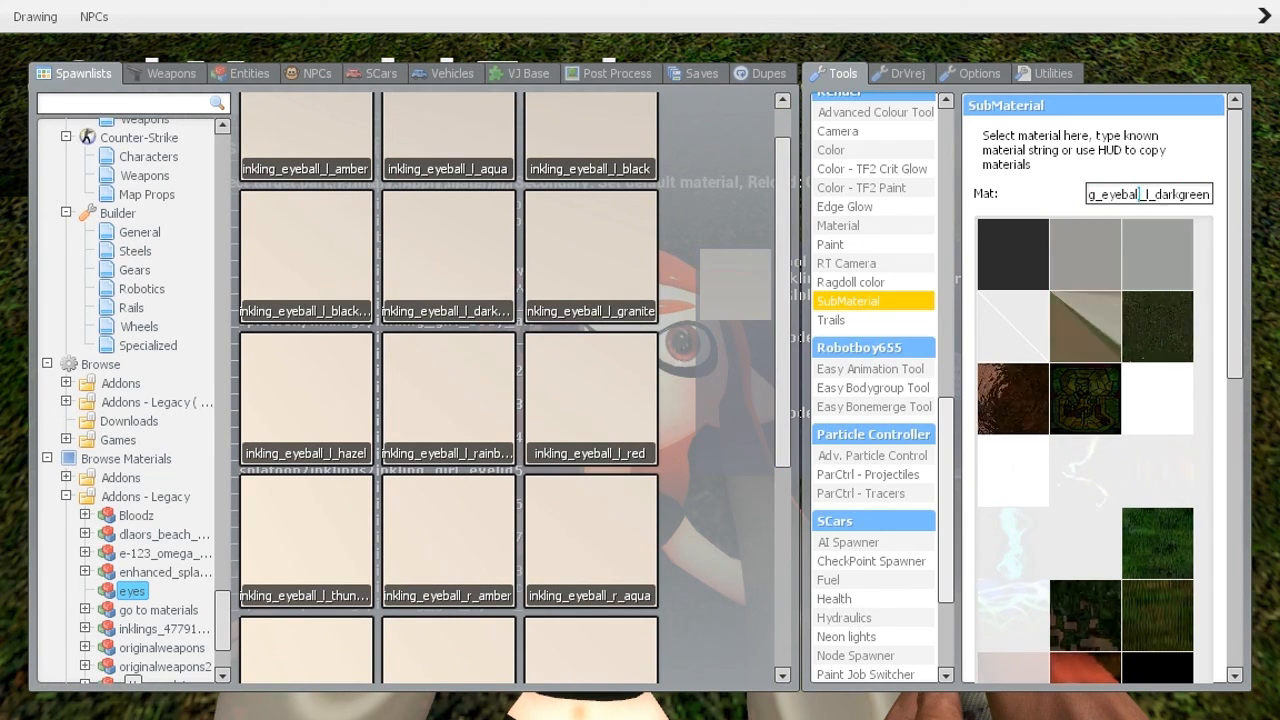
drag(1138, 195, 1180, 195)
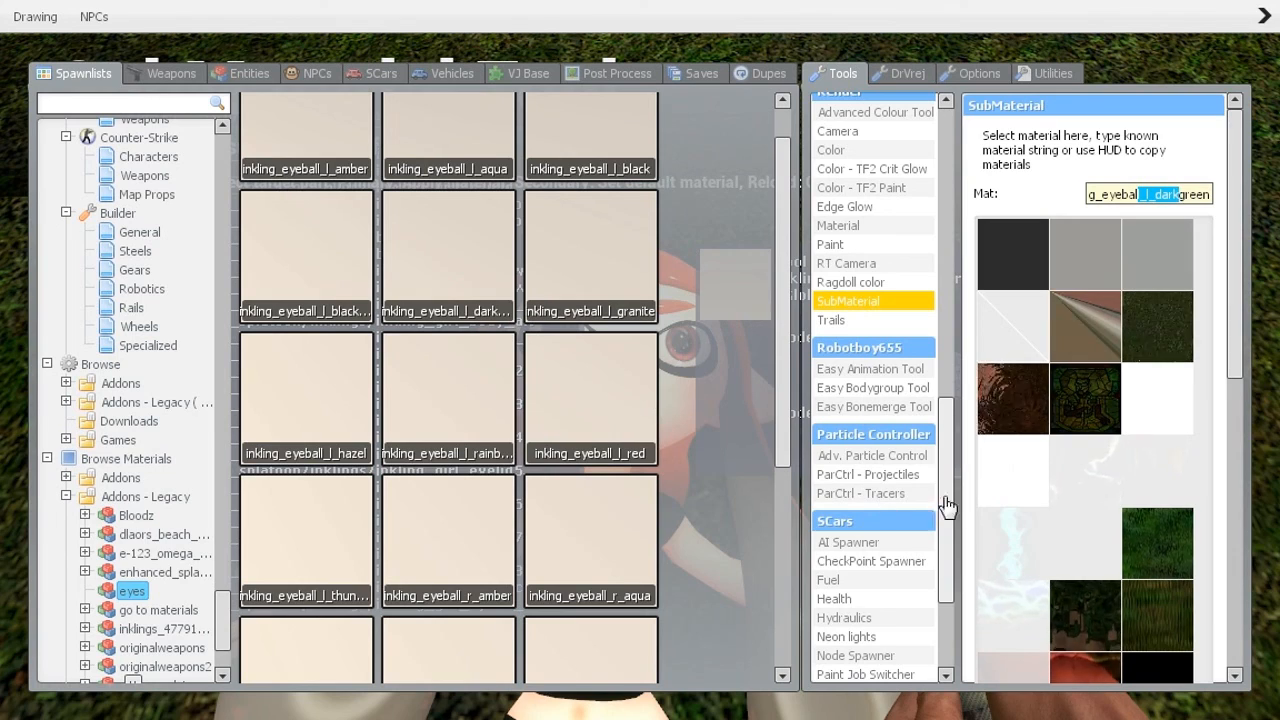
click(1183, 196)
key(Return)
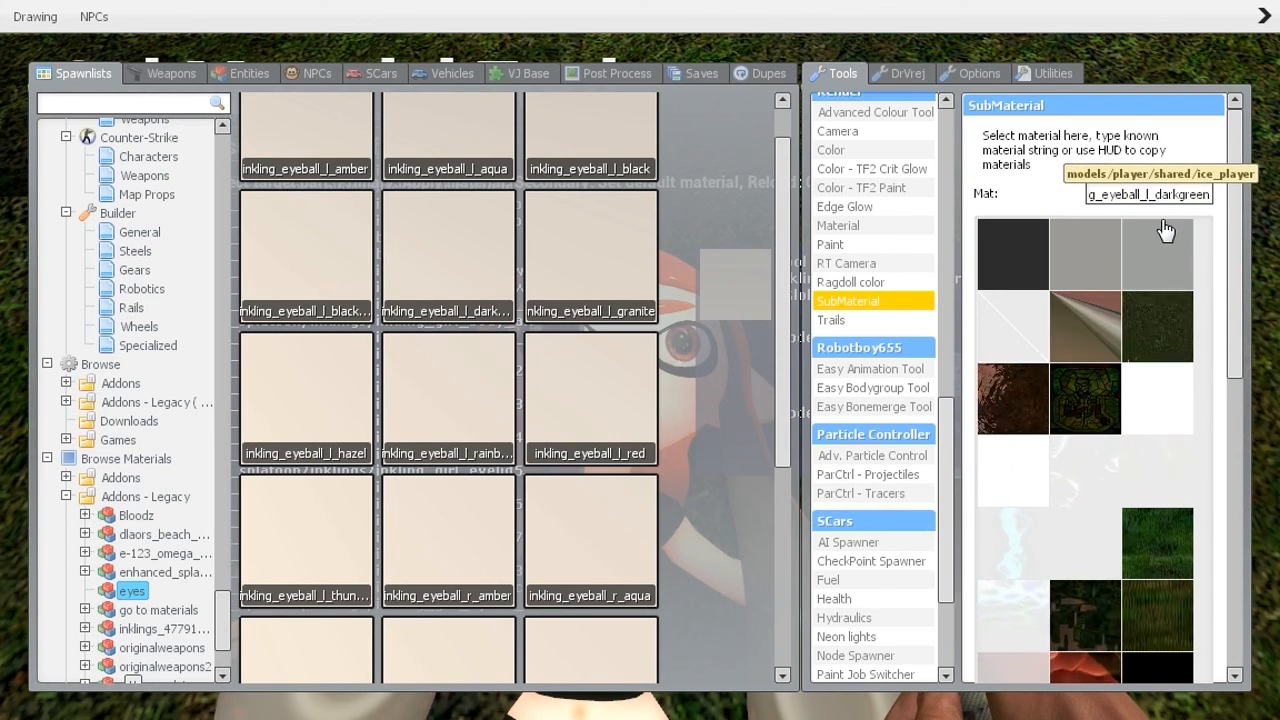
Apply the darkgreen material to the Inkling's brown/eyeball_l
key(q)
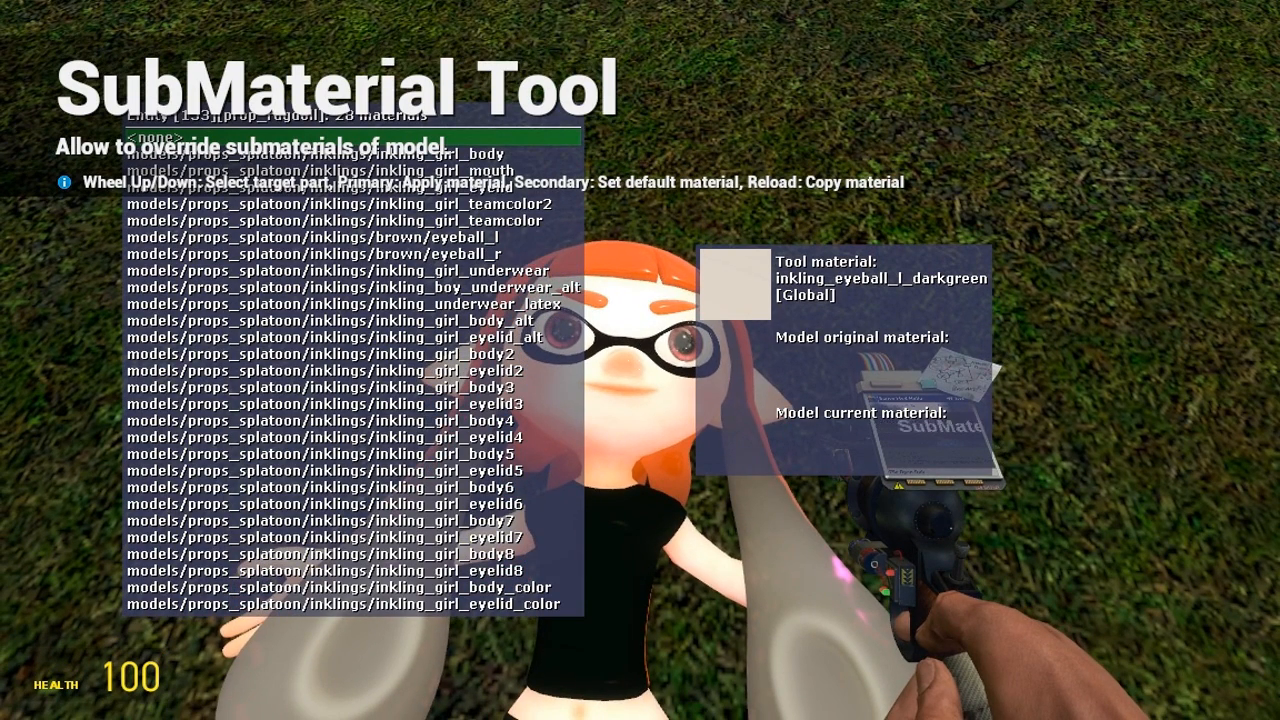
scroll(640, 360, down, 5)
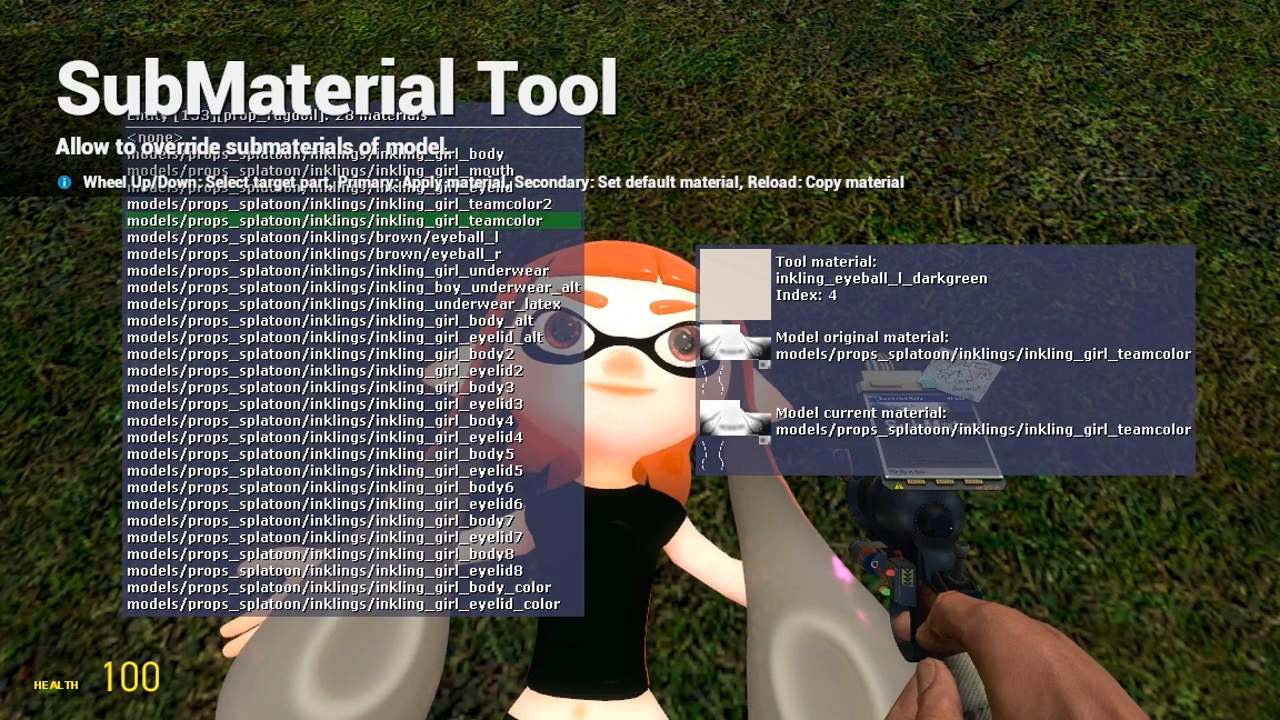
scroll(640, 360, down, 1)
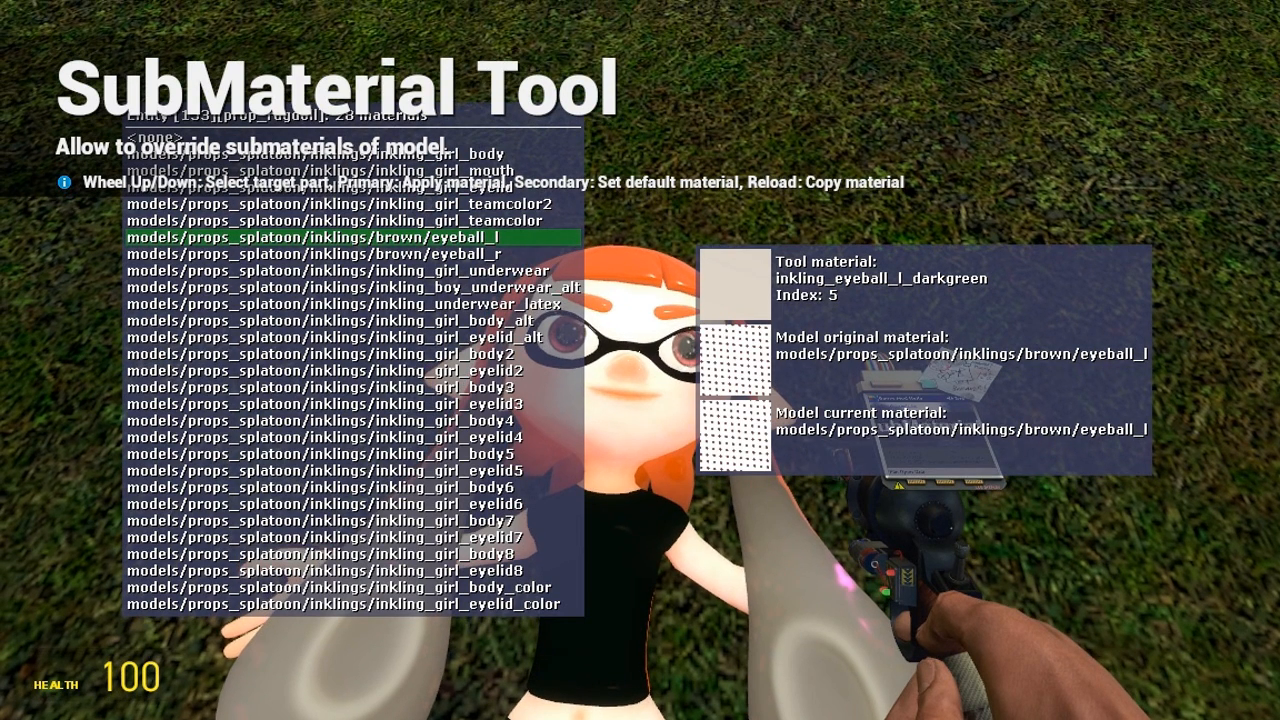
click(640, 360)
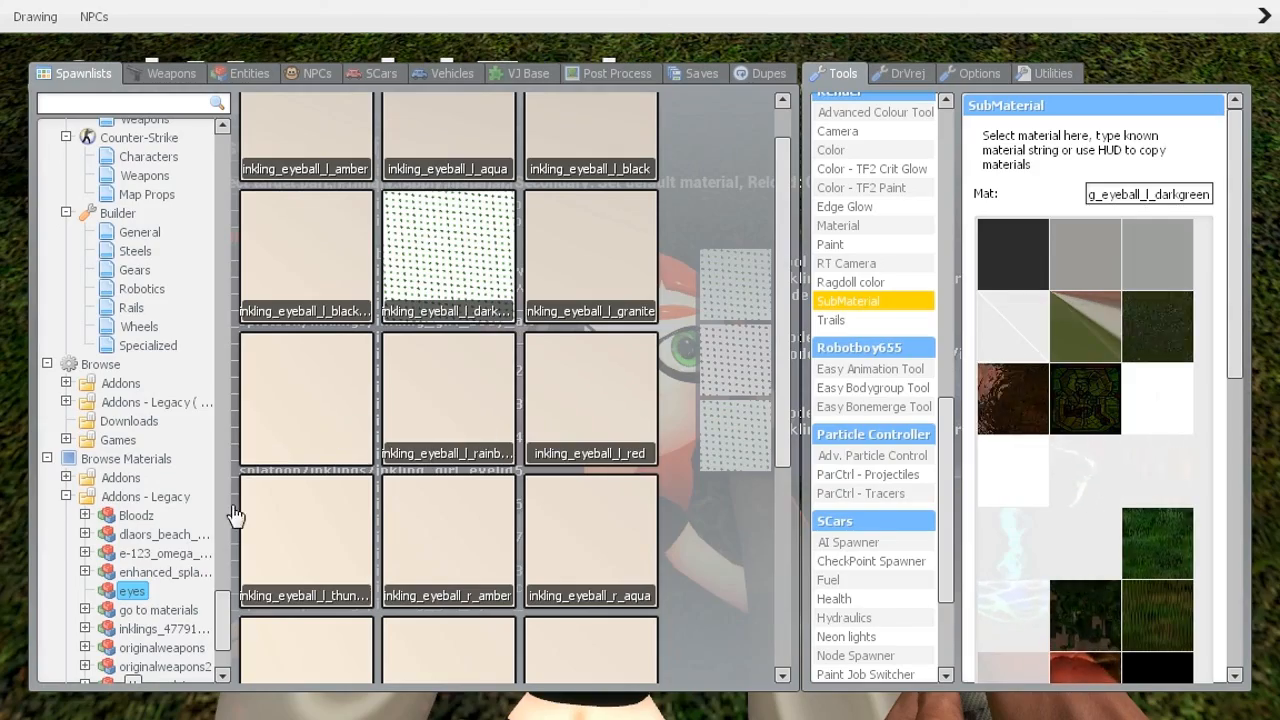
Change the material to inkling_eyeball_r_darkgreen, apply it to brown/eyeball_r, then lift the Inkling
scroll(786, 434, down, 3)
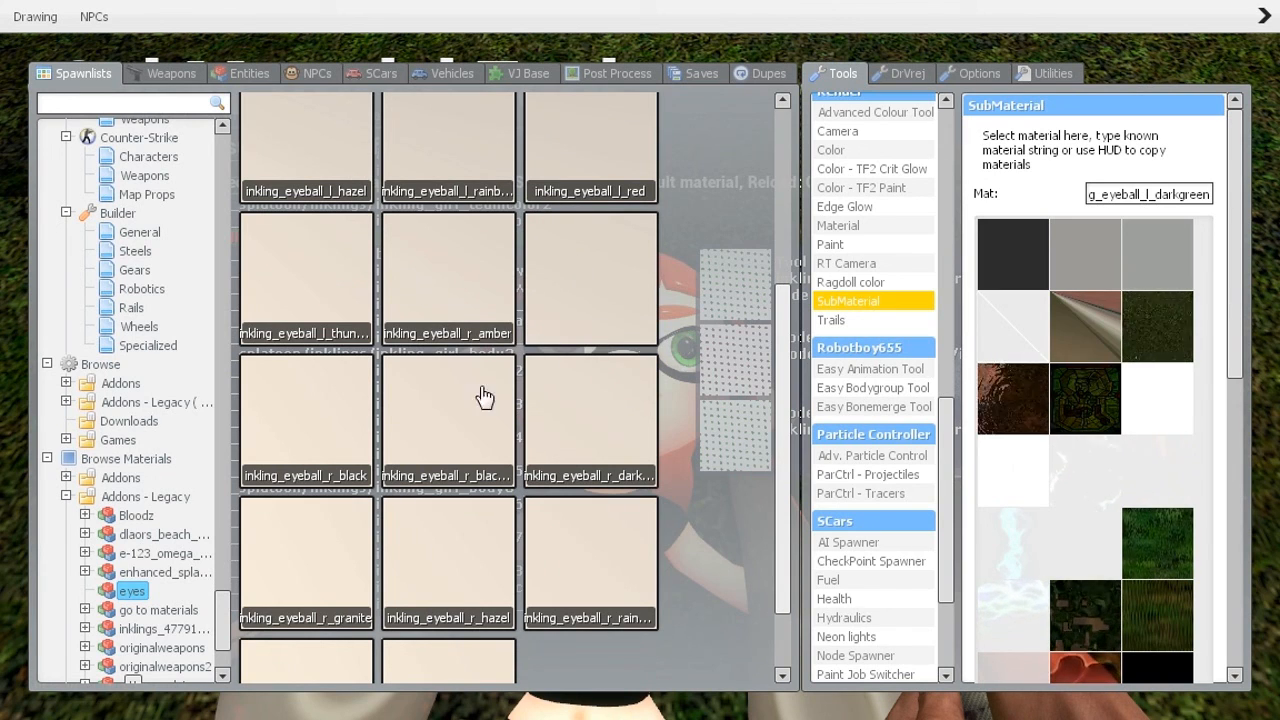
right_click(572, 415)
click(605, 415)
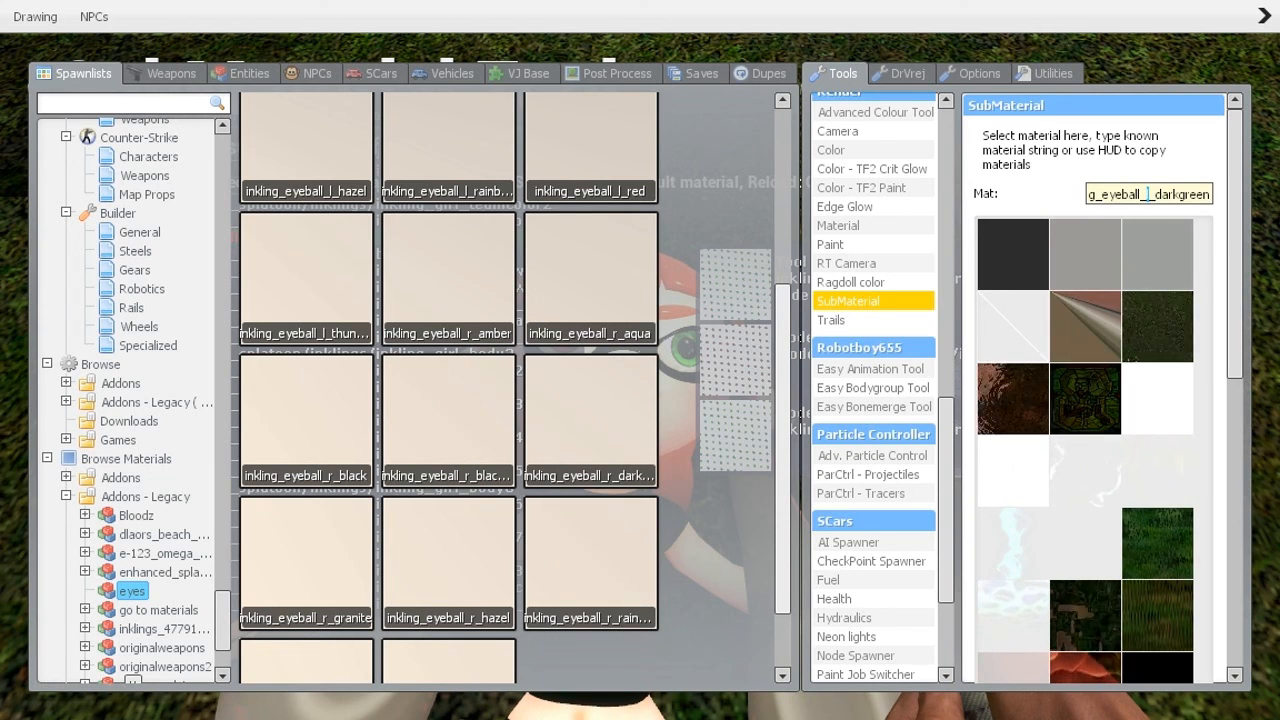
text(r)
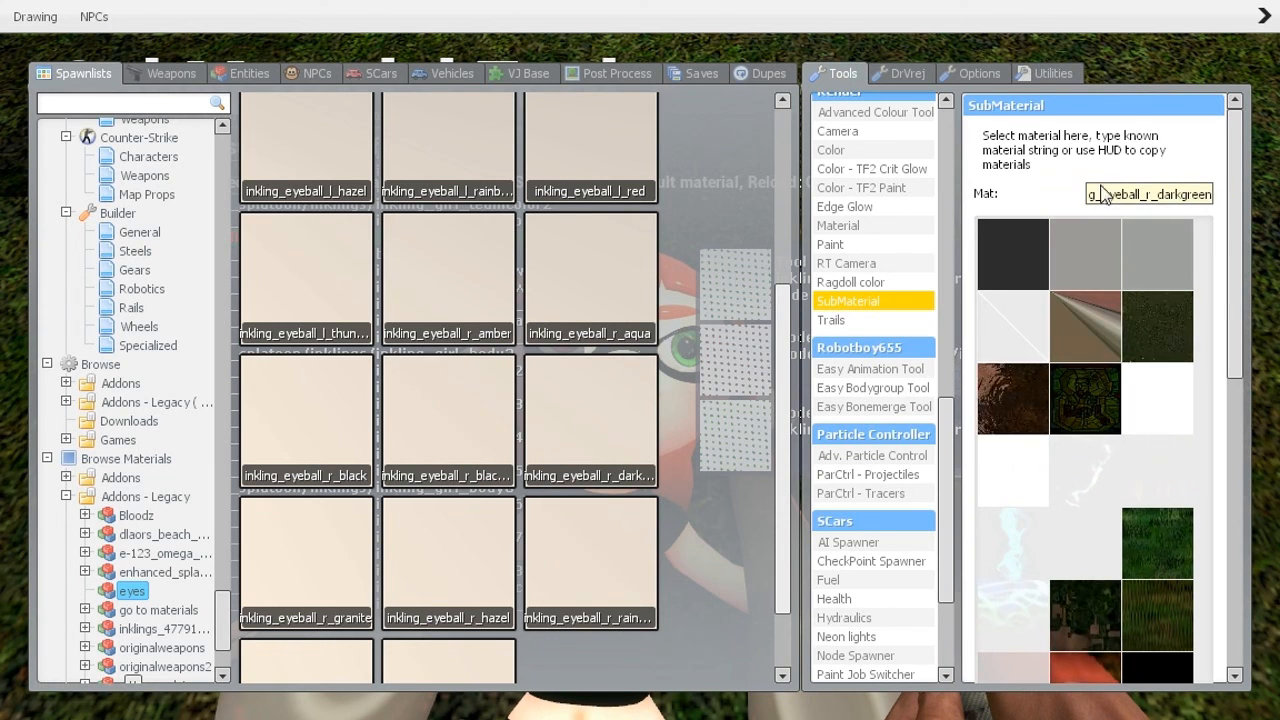
key(Return)
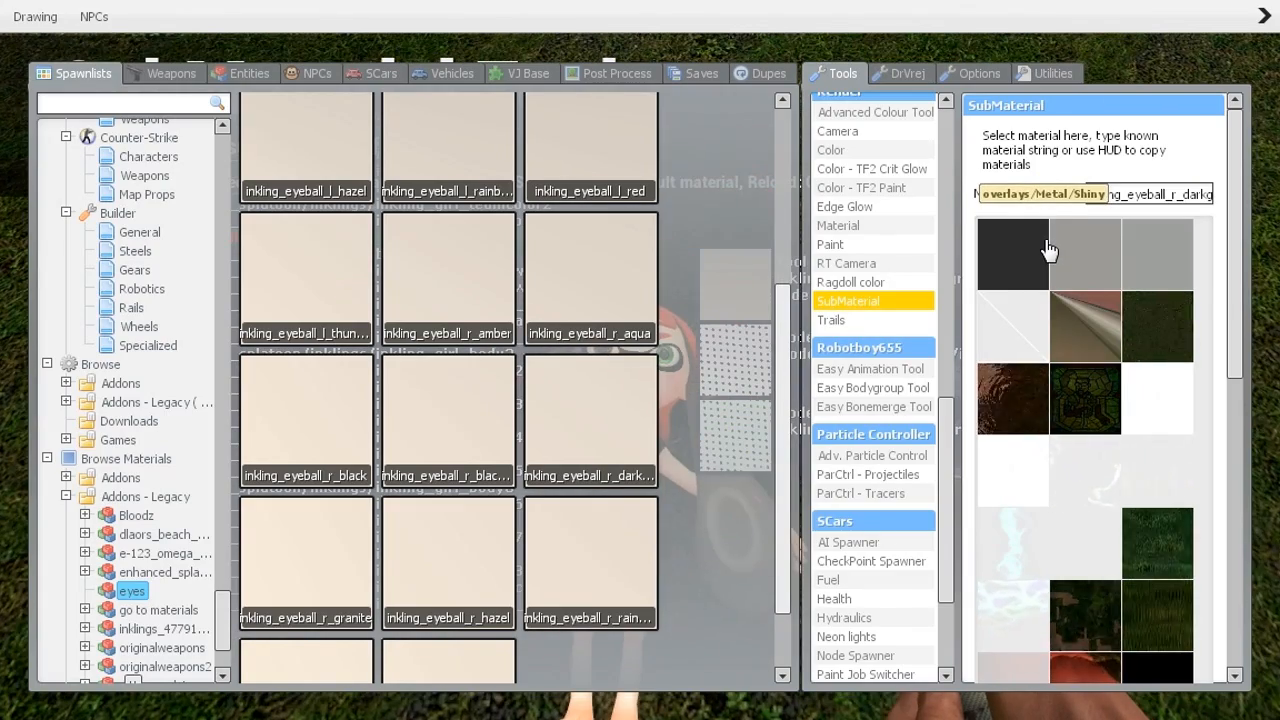
key(q)
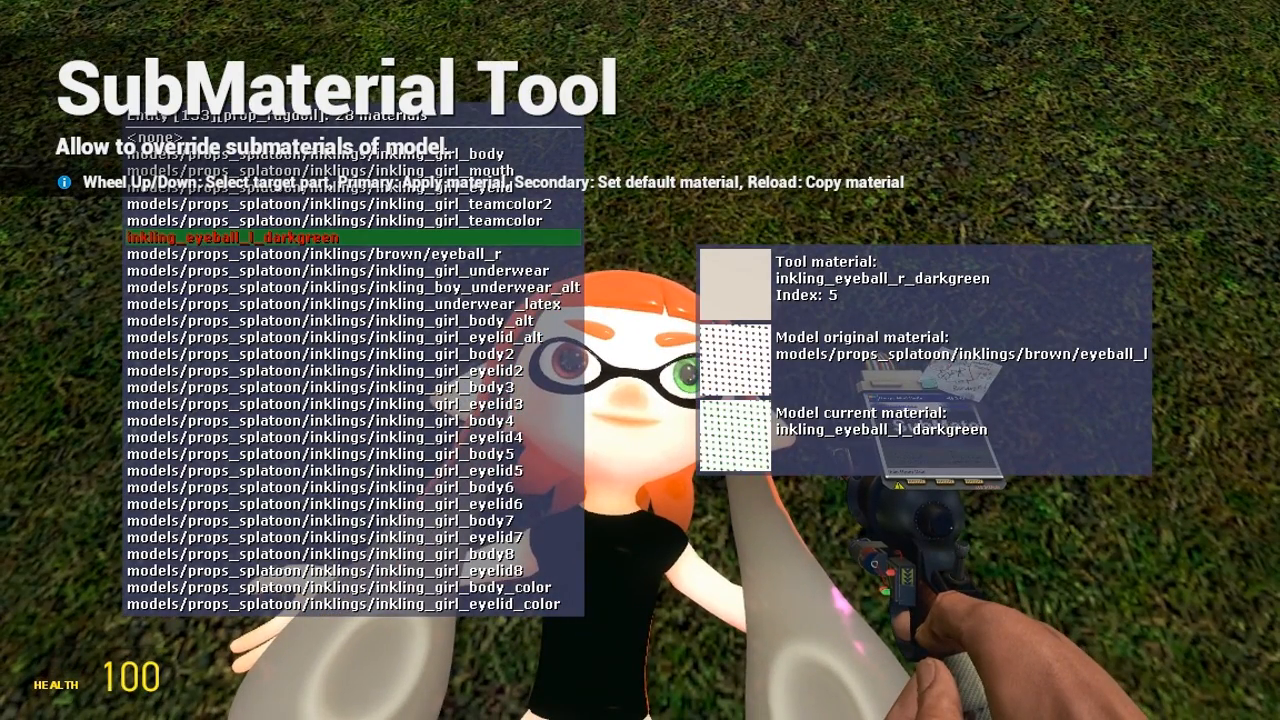
scroll(640, 360, down, 1)
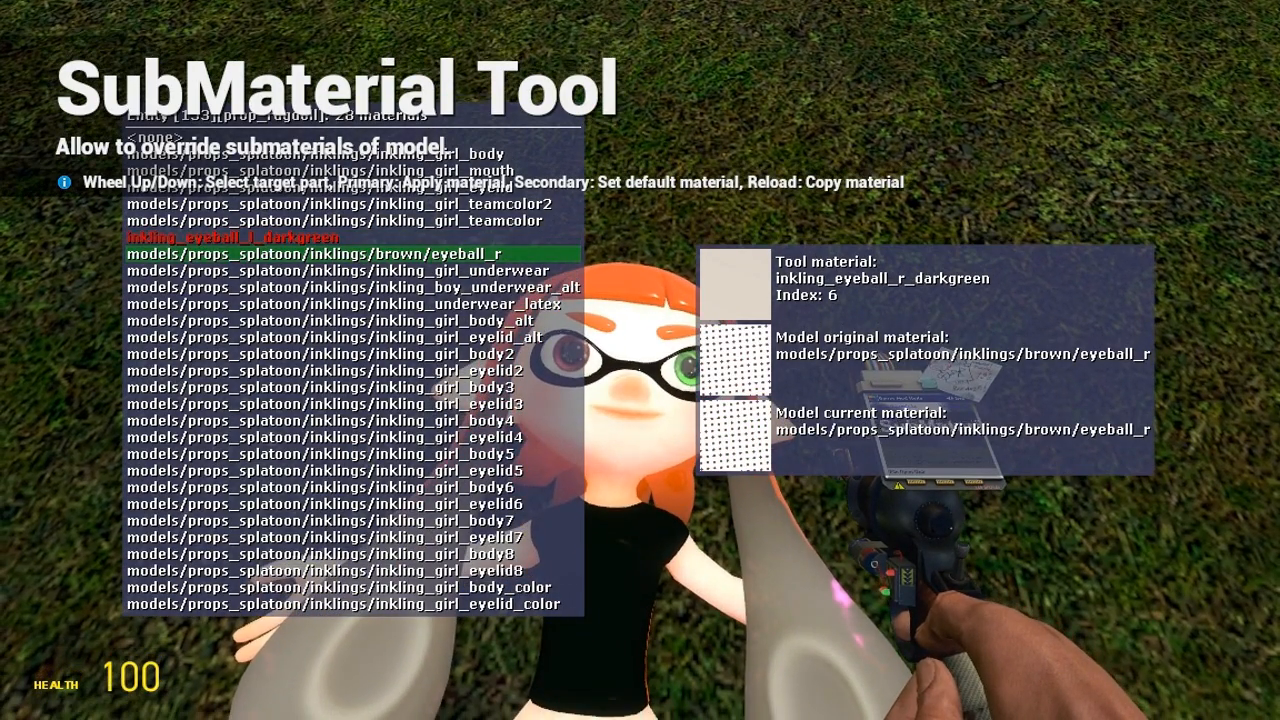
click(640, 360)
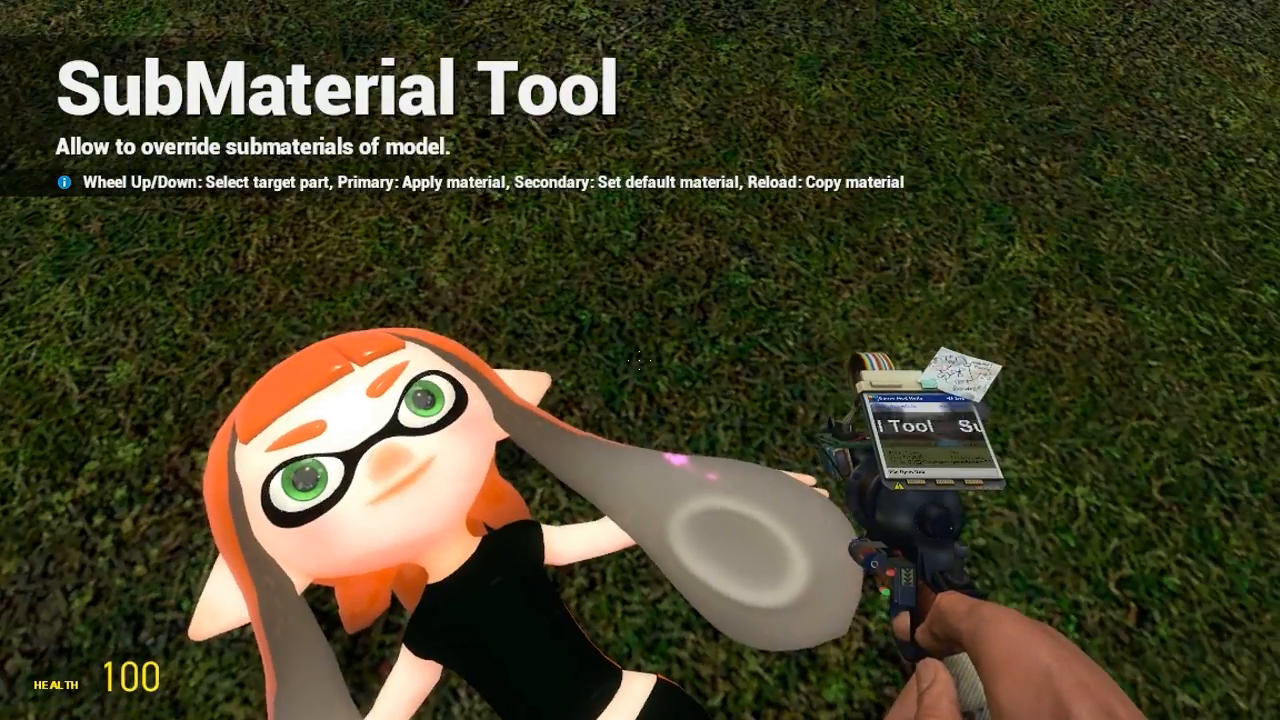
scroll(640, 360, down, 3)
click(640, 360)
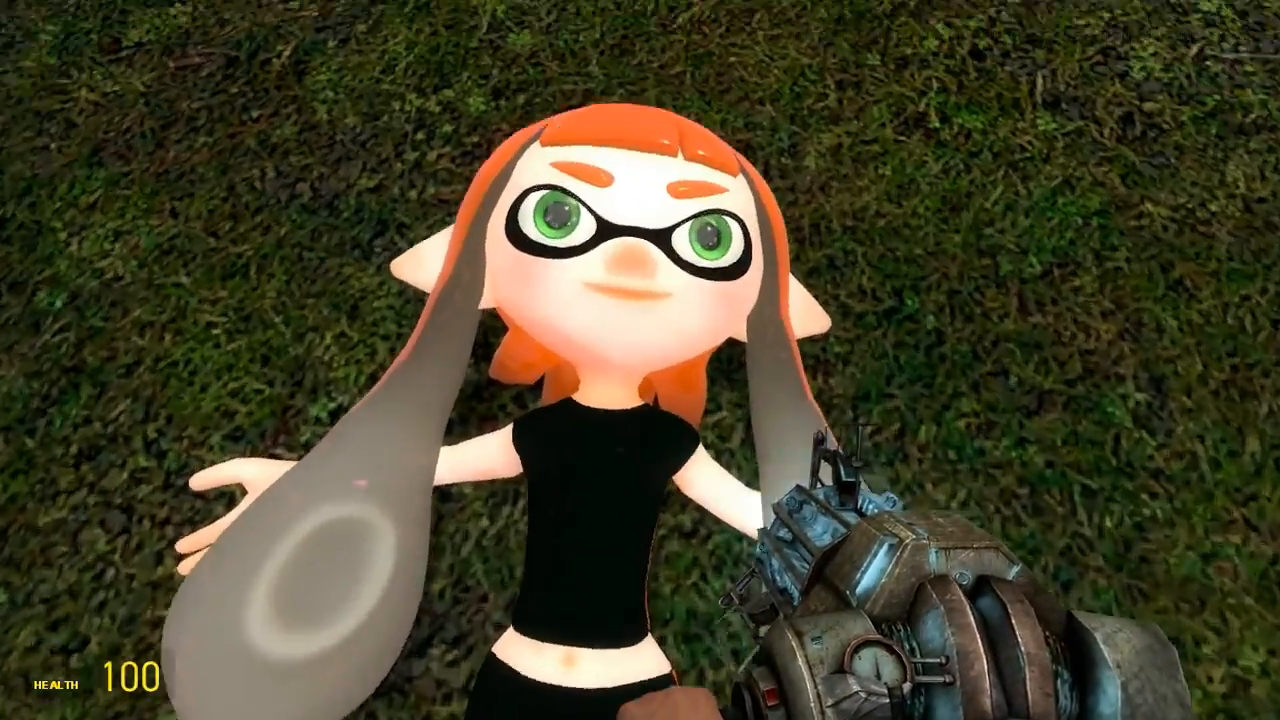
drag(640, 360, 640, 360)
Use the Eye Poser to make the orange Inkling's green eyes look at the camera
key(q)
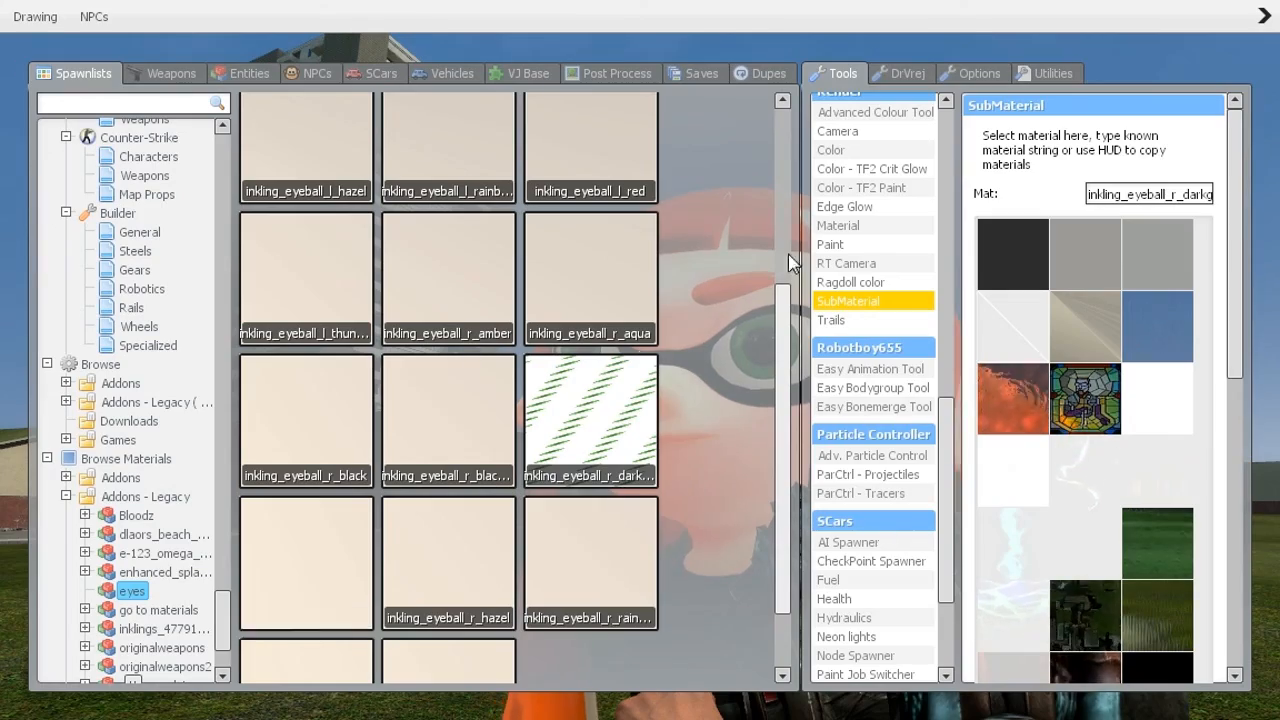
scroll(851, 345, up, 6)
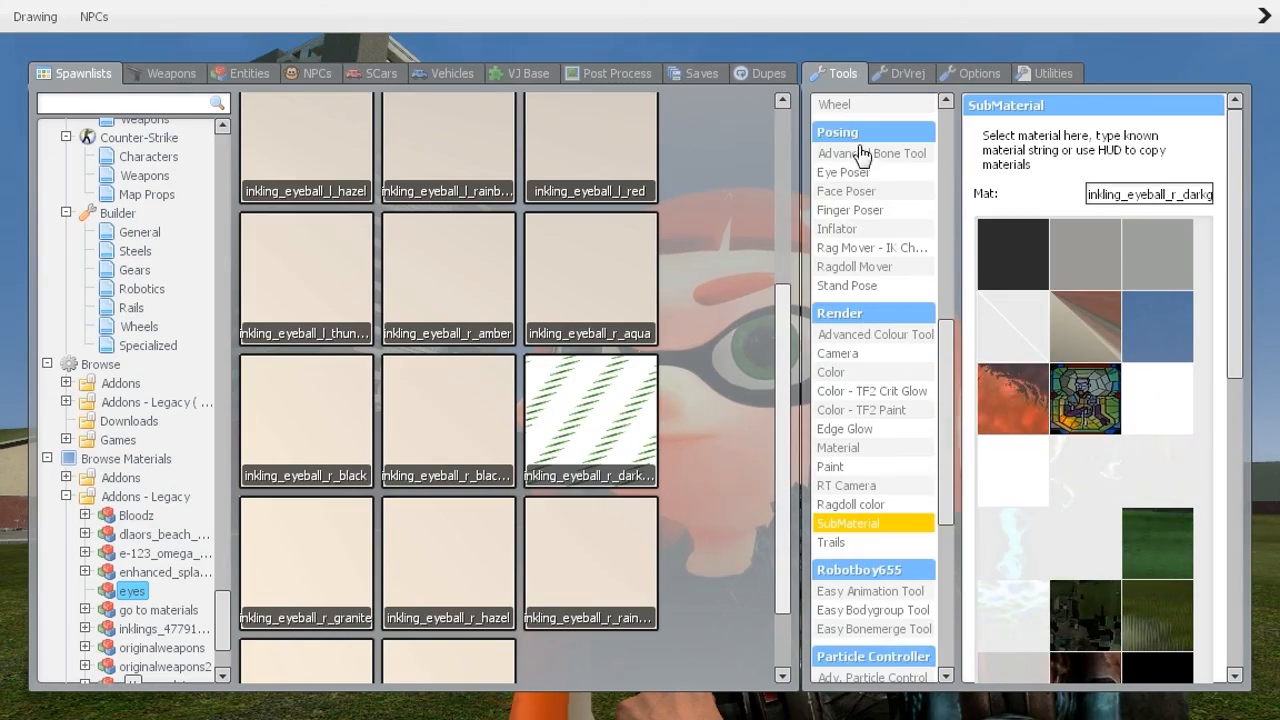
key(q)
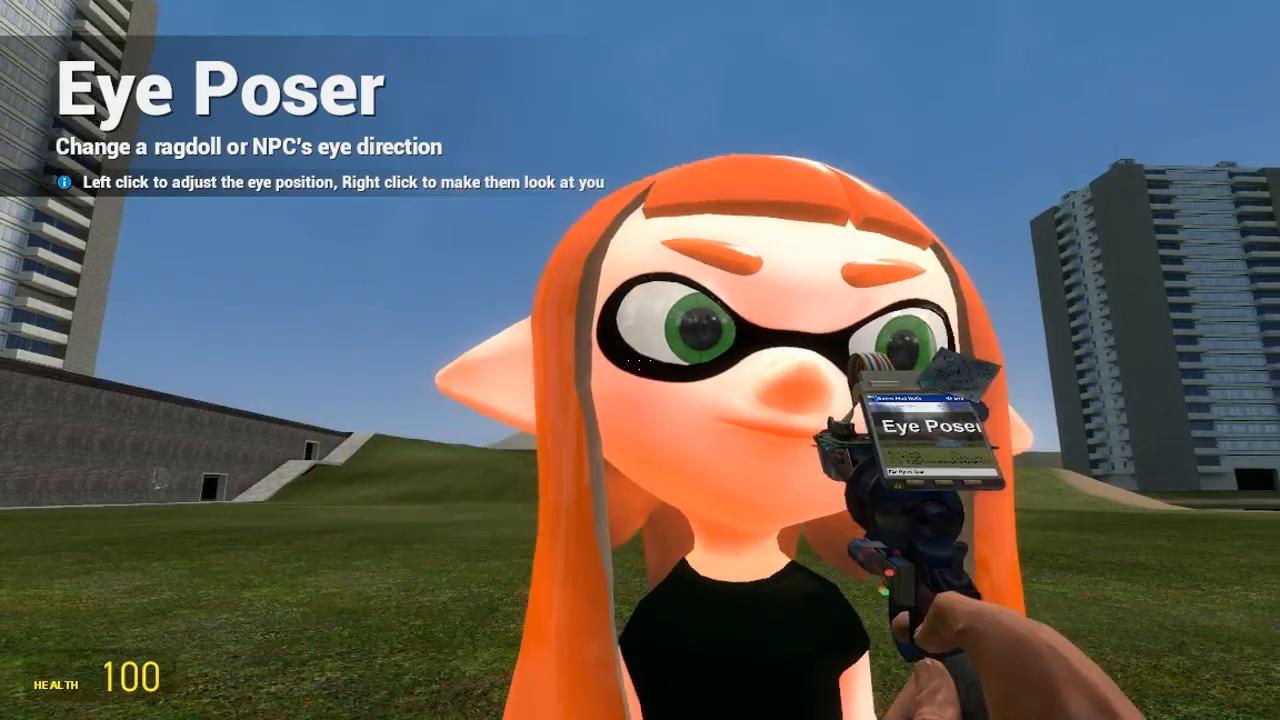
right_click(640, 358)
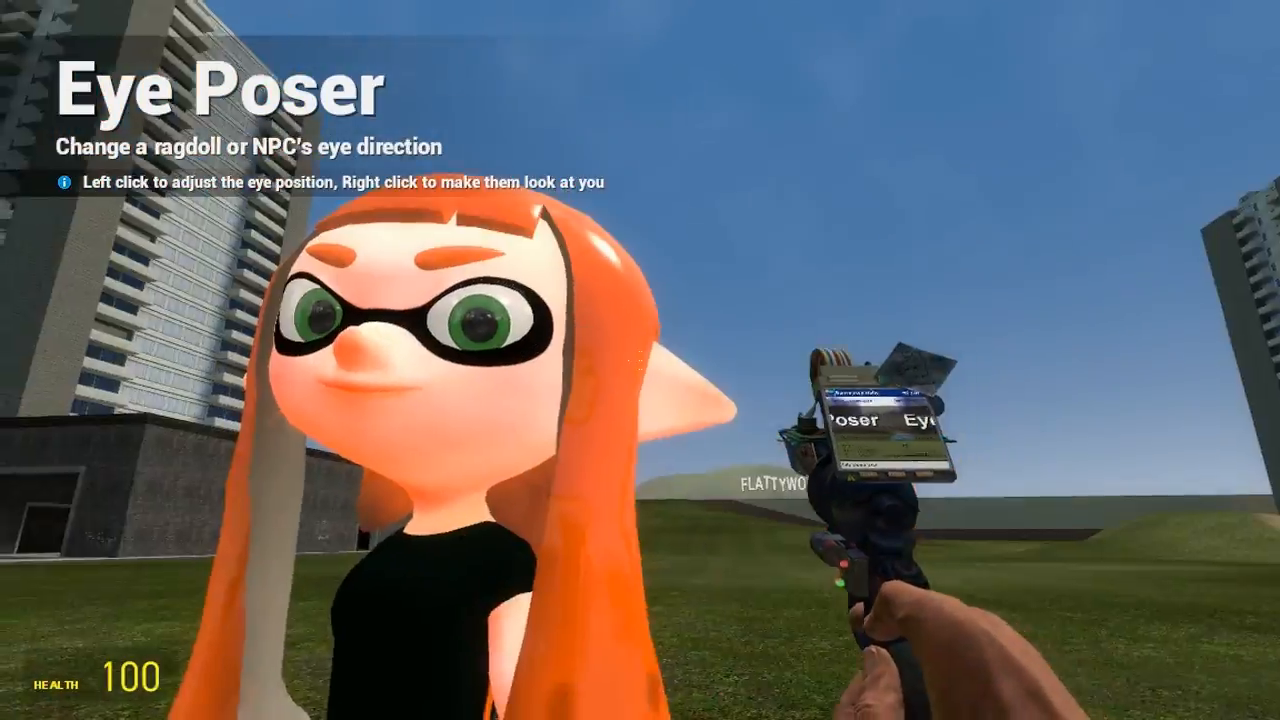
right_click(640, 360)
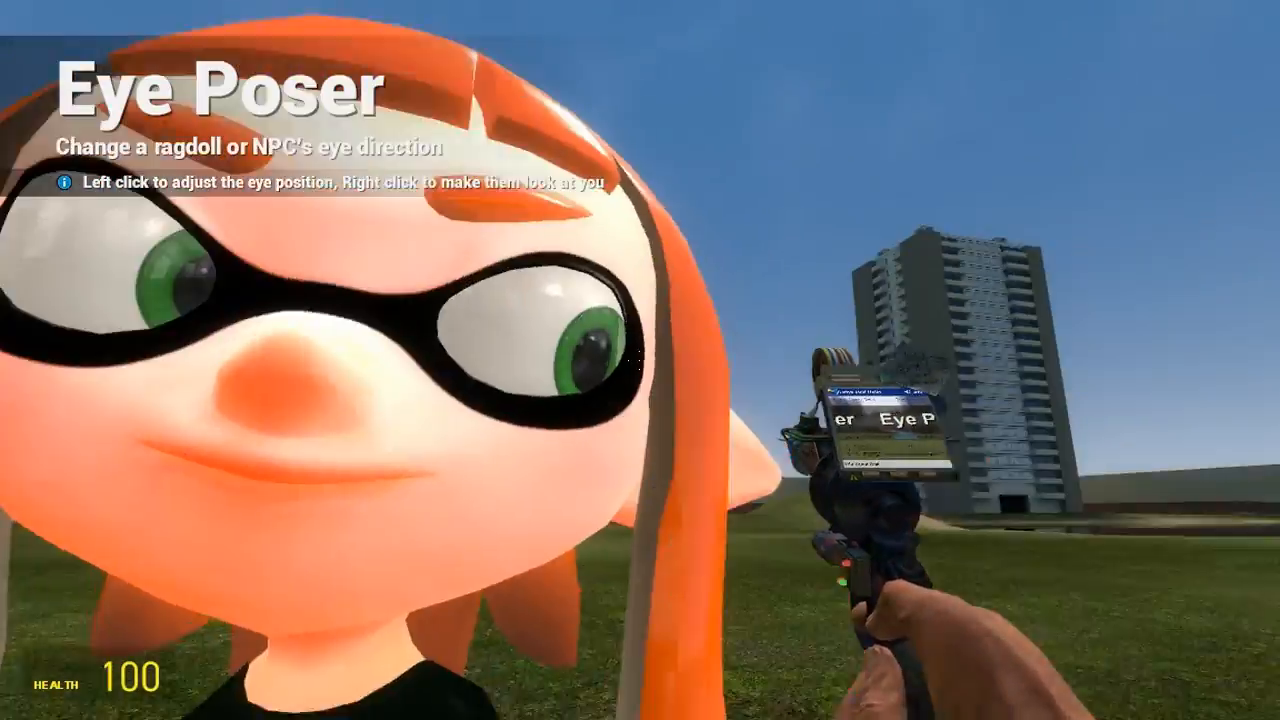
right_click(640, 360)
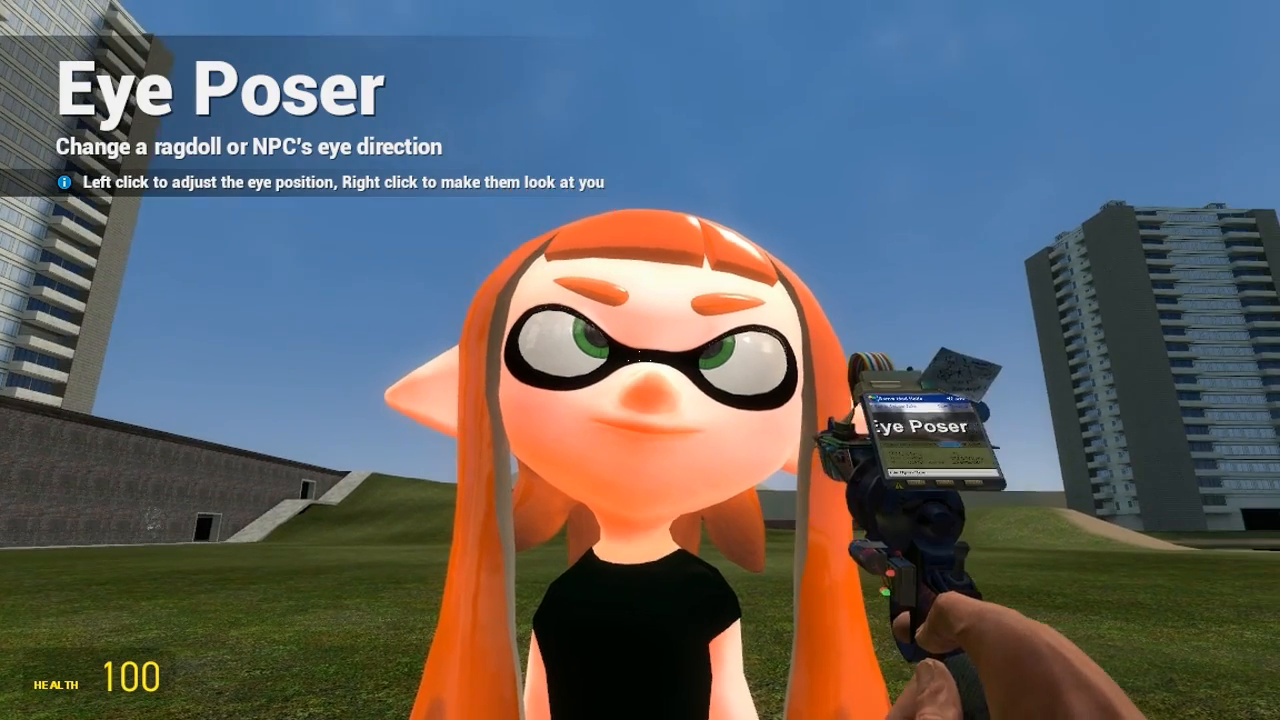
right_click(640, 360)
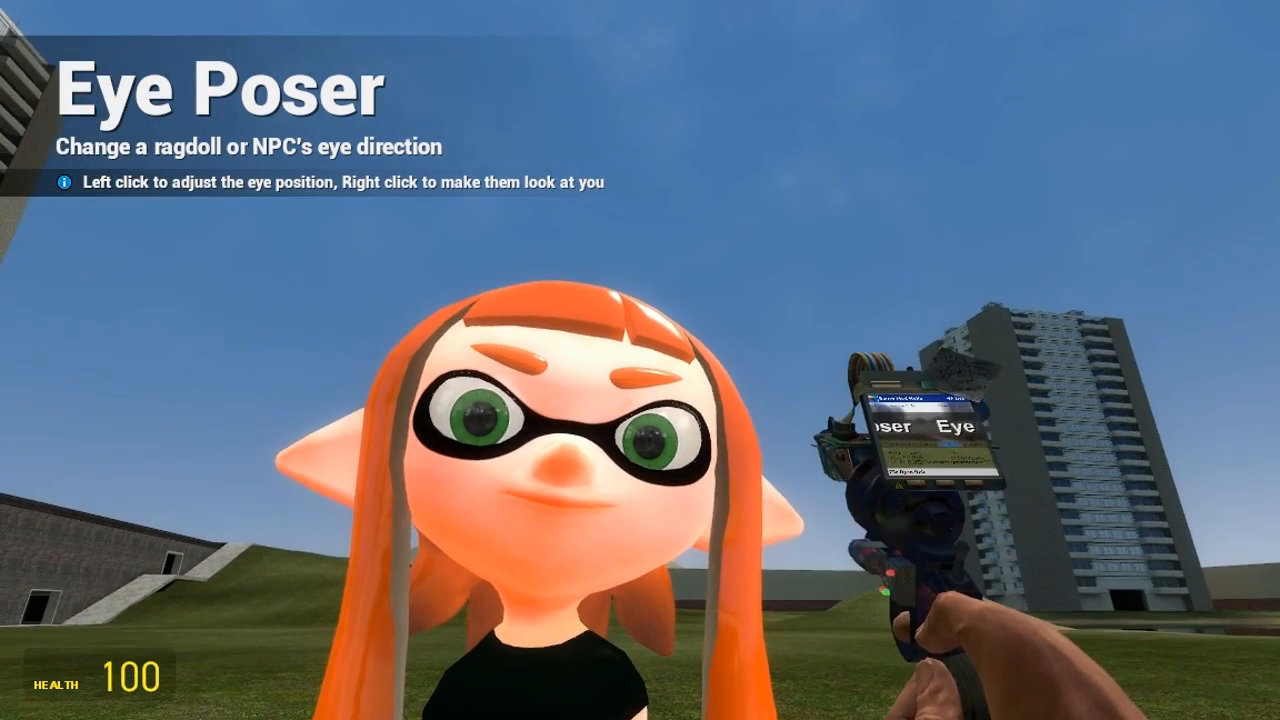
Walk close to the Inkling to inspect the dark green eyes
key(s)
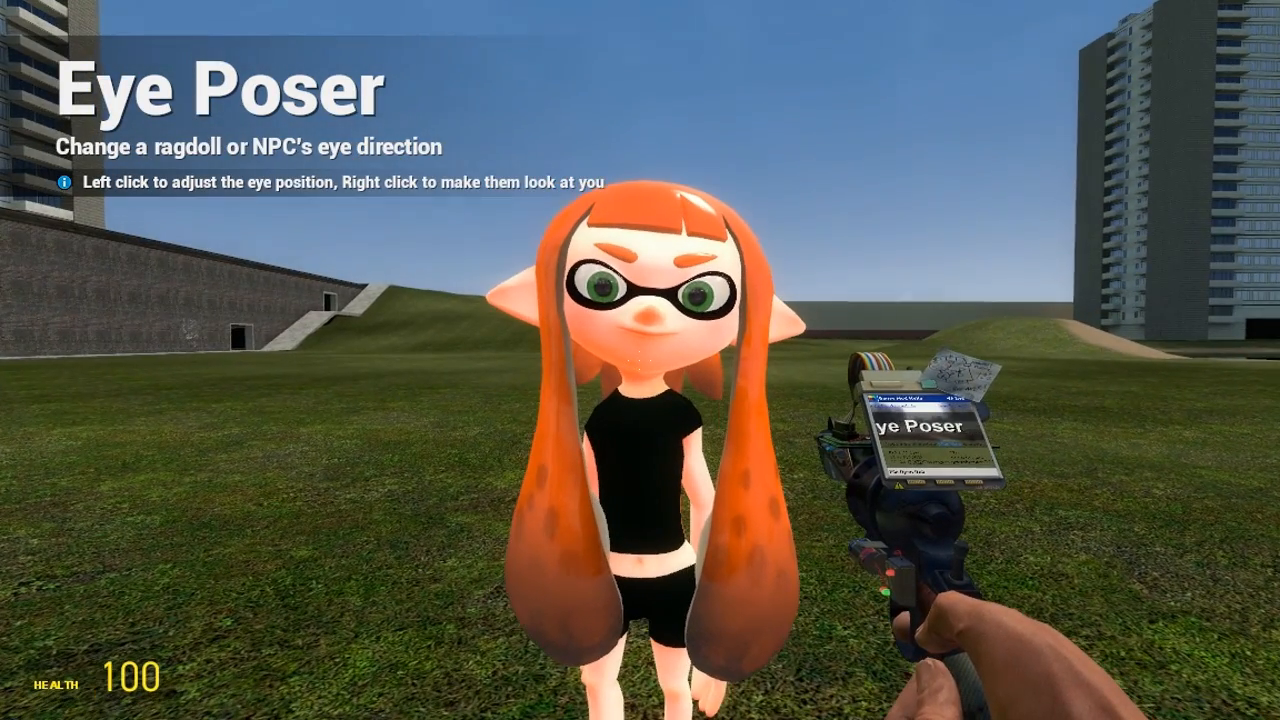
key(w)
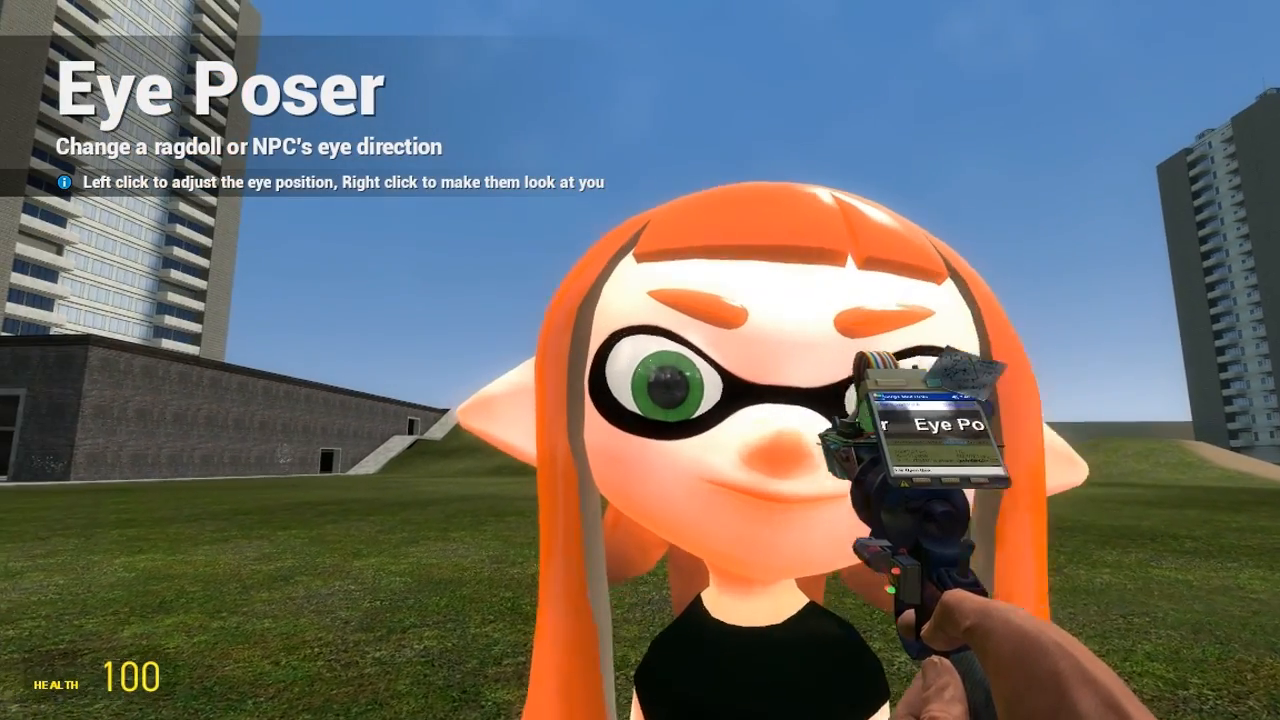
key(s)
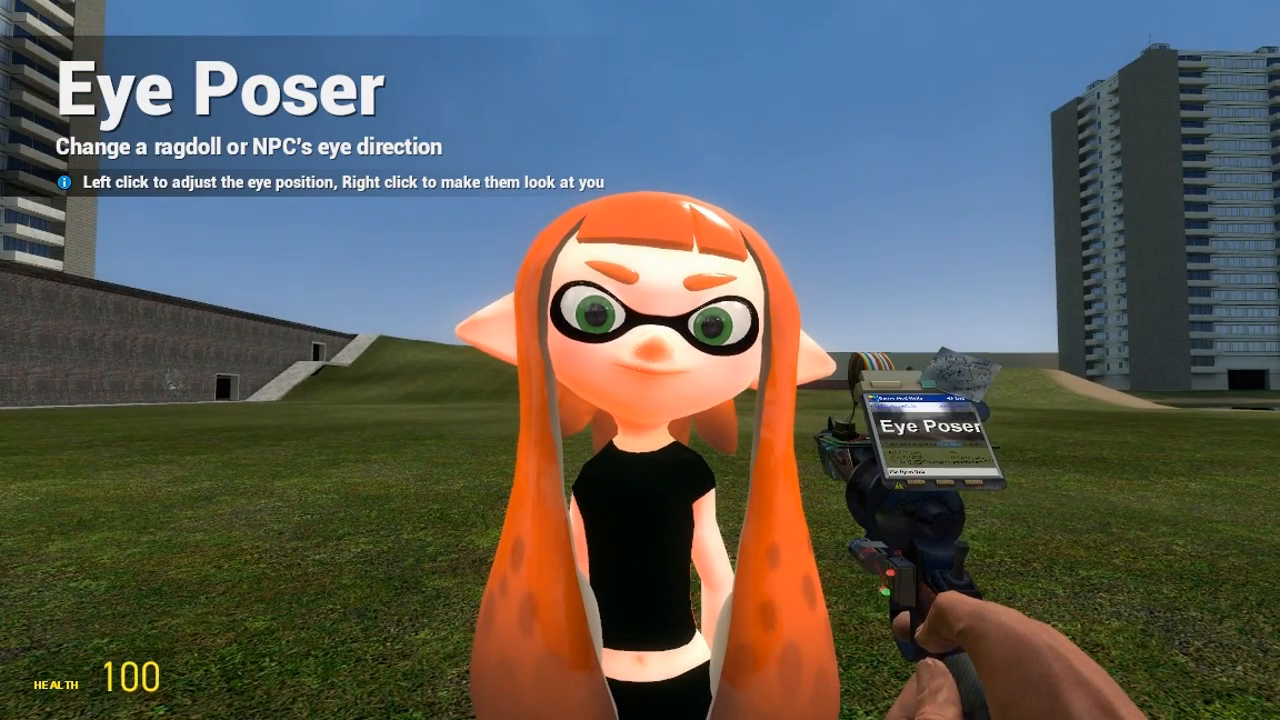
key(q)
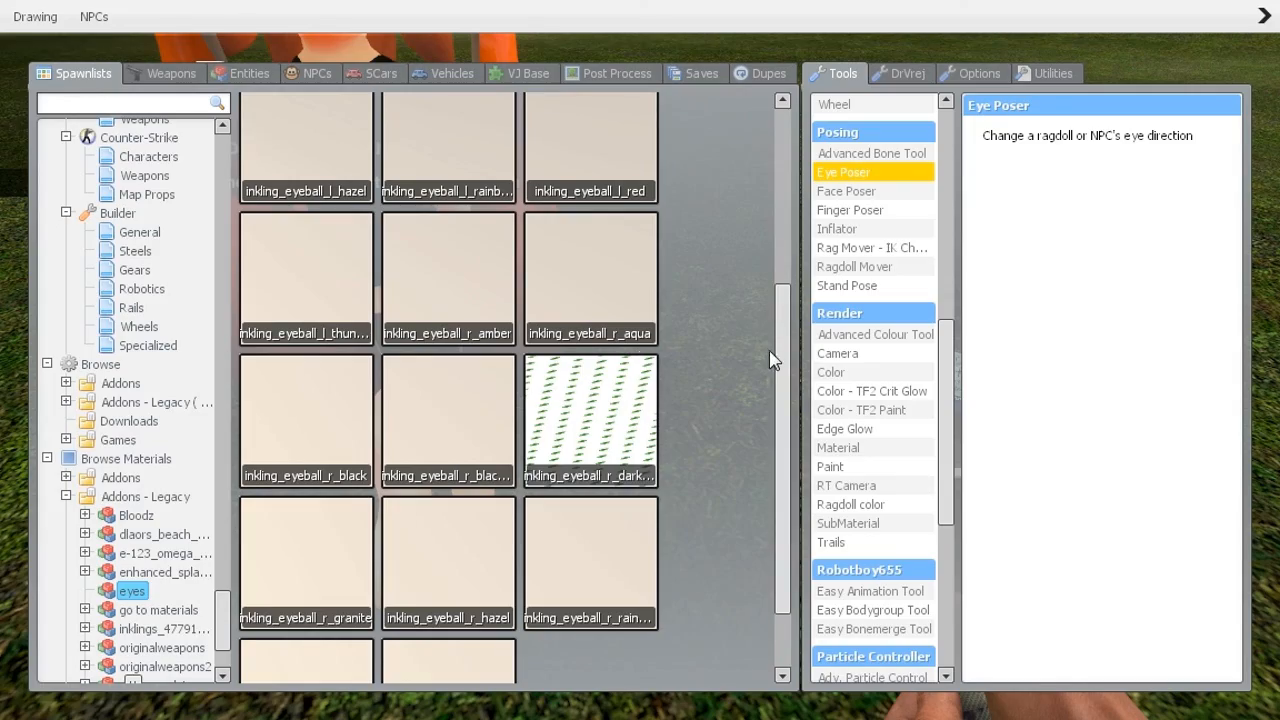
key(q)
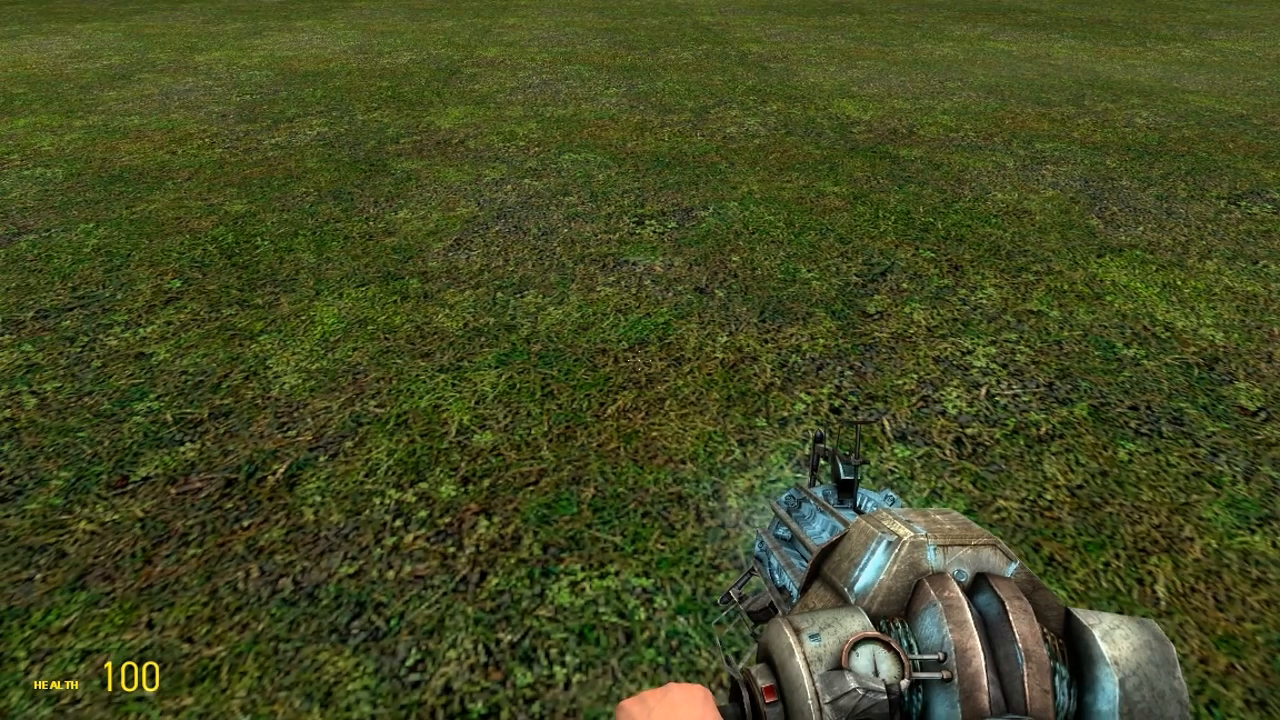
Paste the saved pink Inkling dupe from page 2 of My Dupes onto the grass
key(q)
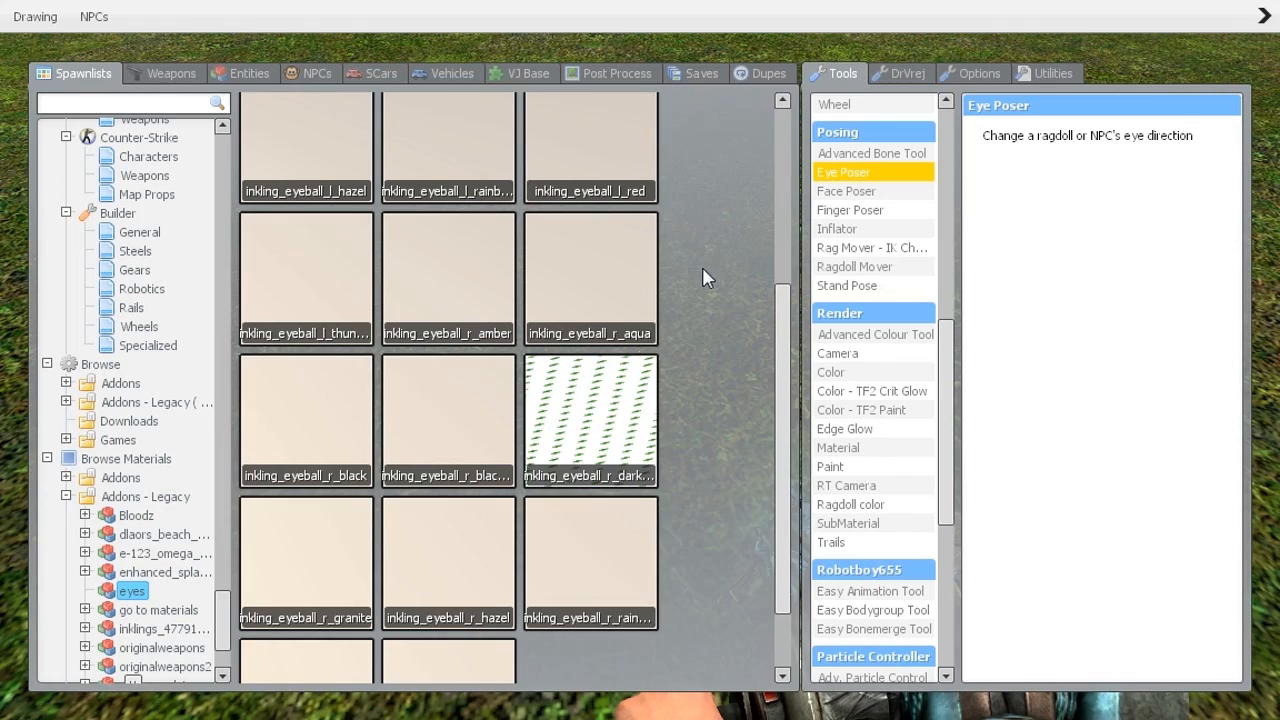
click(767, 74)
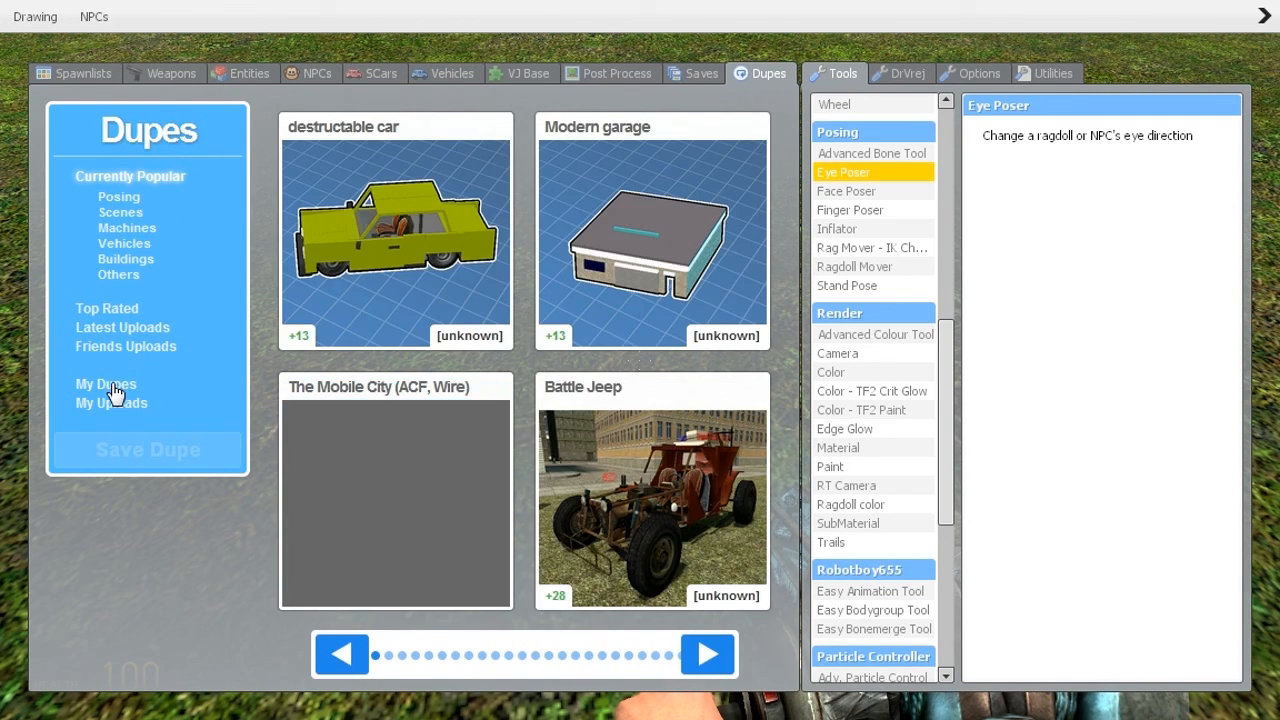
click(106, 385)
click(532, 656)
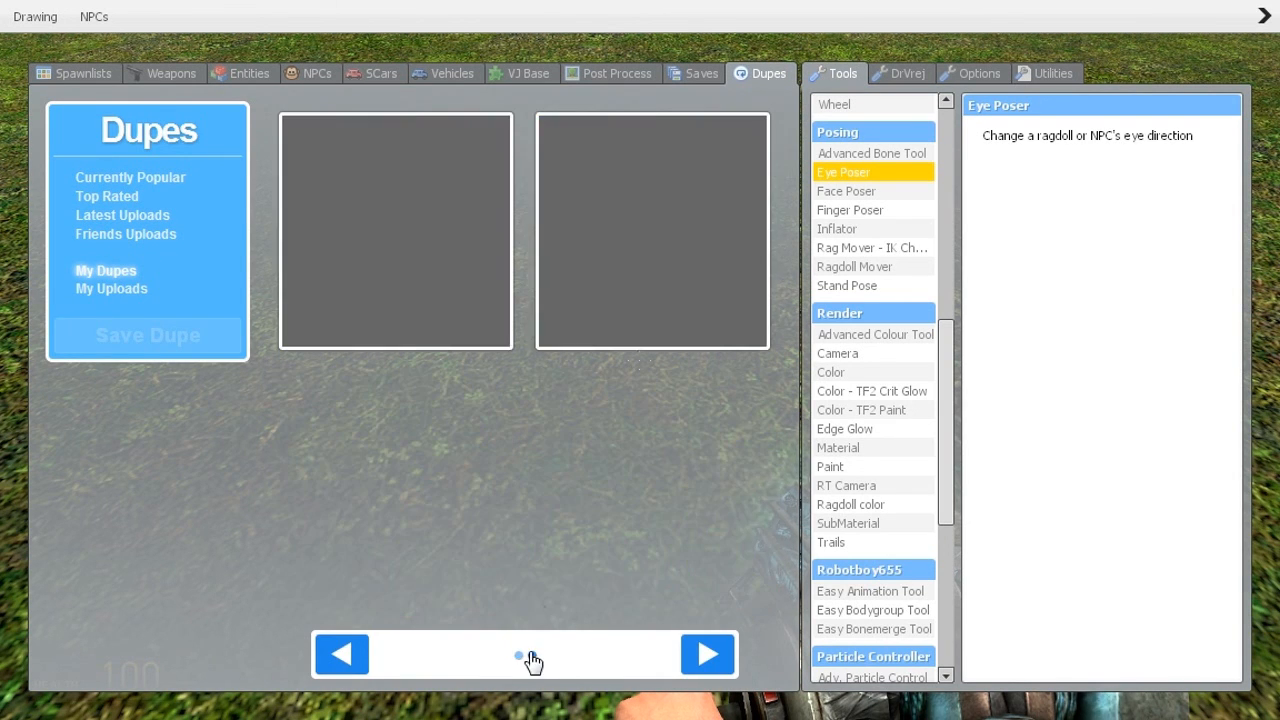
key(q)
click(640, 360)
Lift the pink Inkling upright with the Physics Gun and freeze it facing you
scroll(640, 360, down, 3)
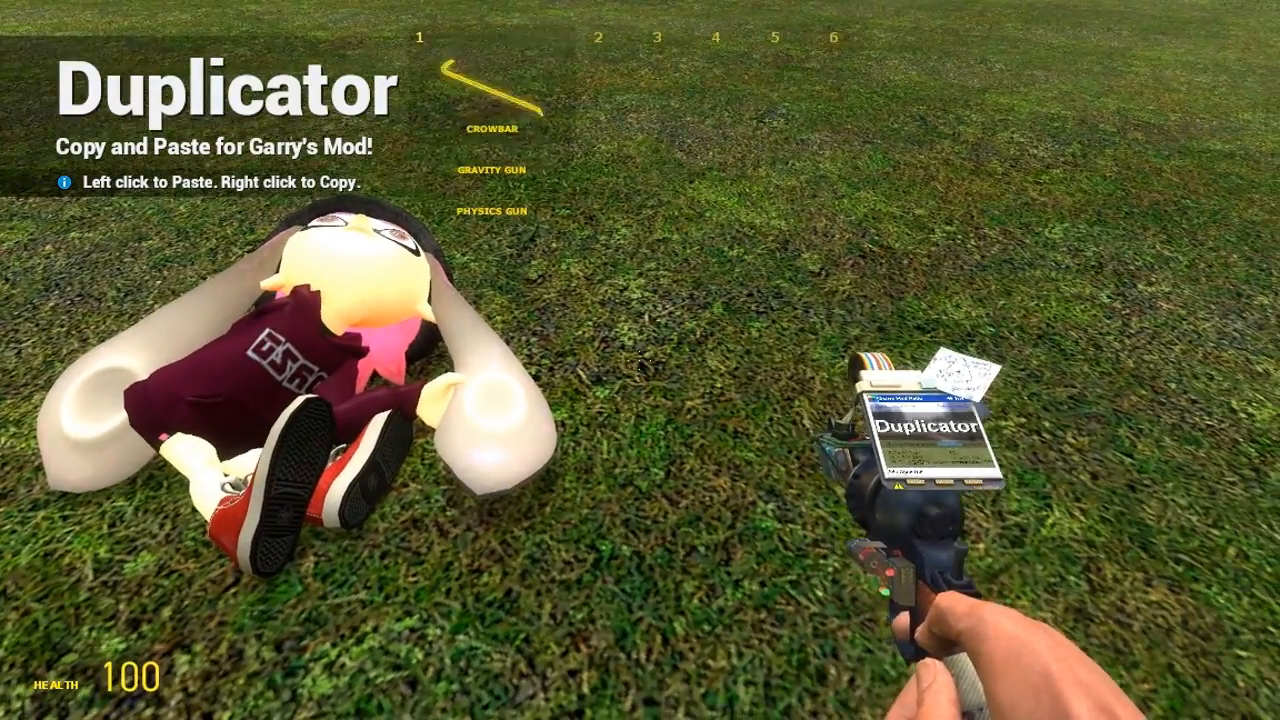
click(640, 360)
key(w)
drag(640, 360, 640, 360)
right_click(640, 360)
key(w)
key(s)
key(w)
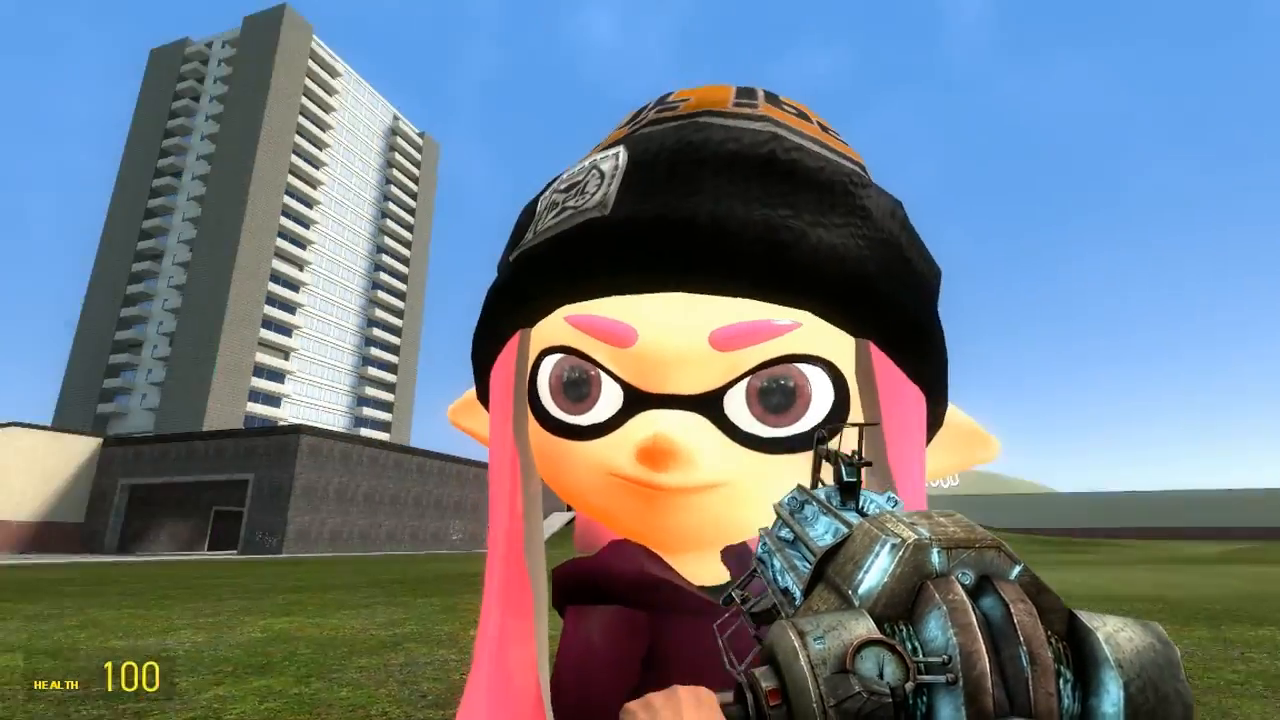
Use the Eye Poser to make the pink Inkling's eyes look at you
key(q)
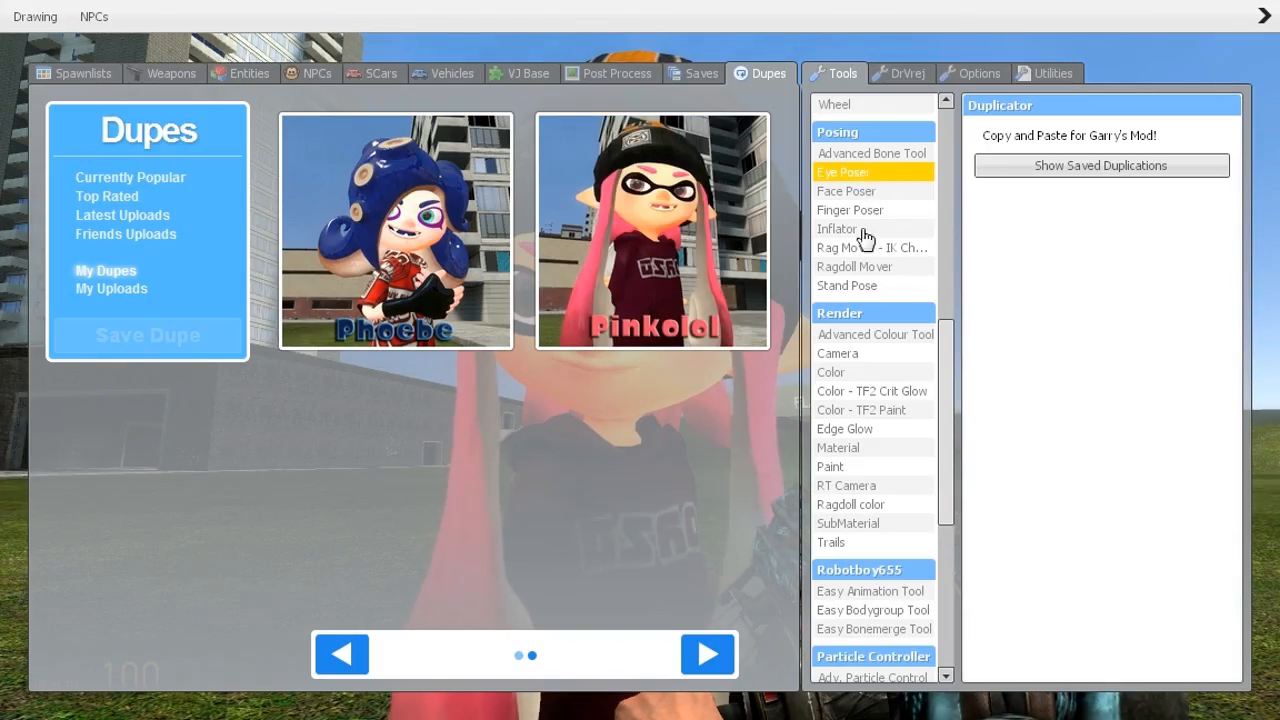
click(850, 174)
key(w)
key(q)
click(640, 360)
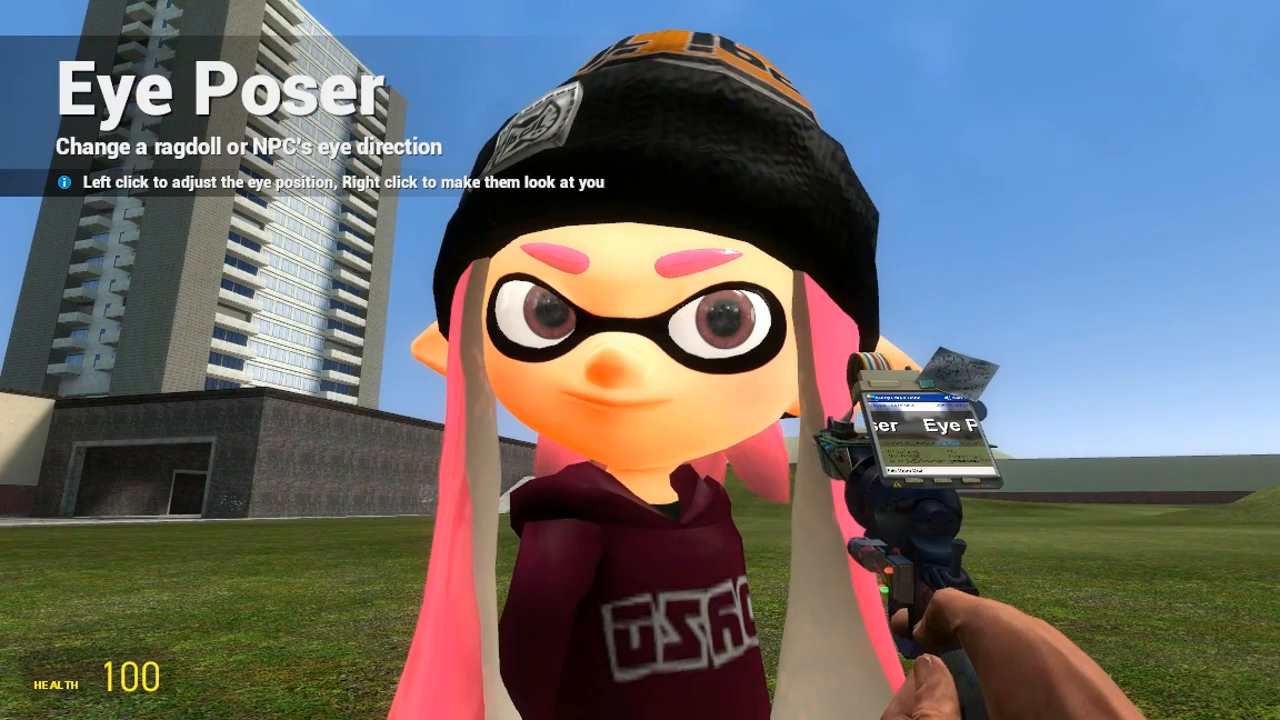
Equip the Face Poser and show the eyes addon's inkling eyeball materials
key(q)
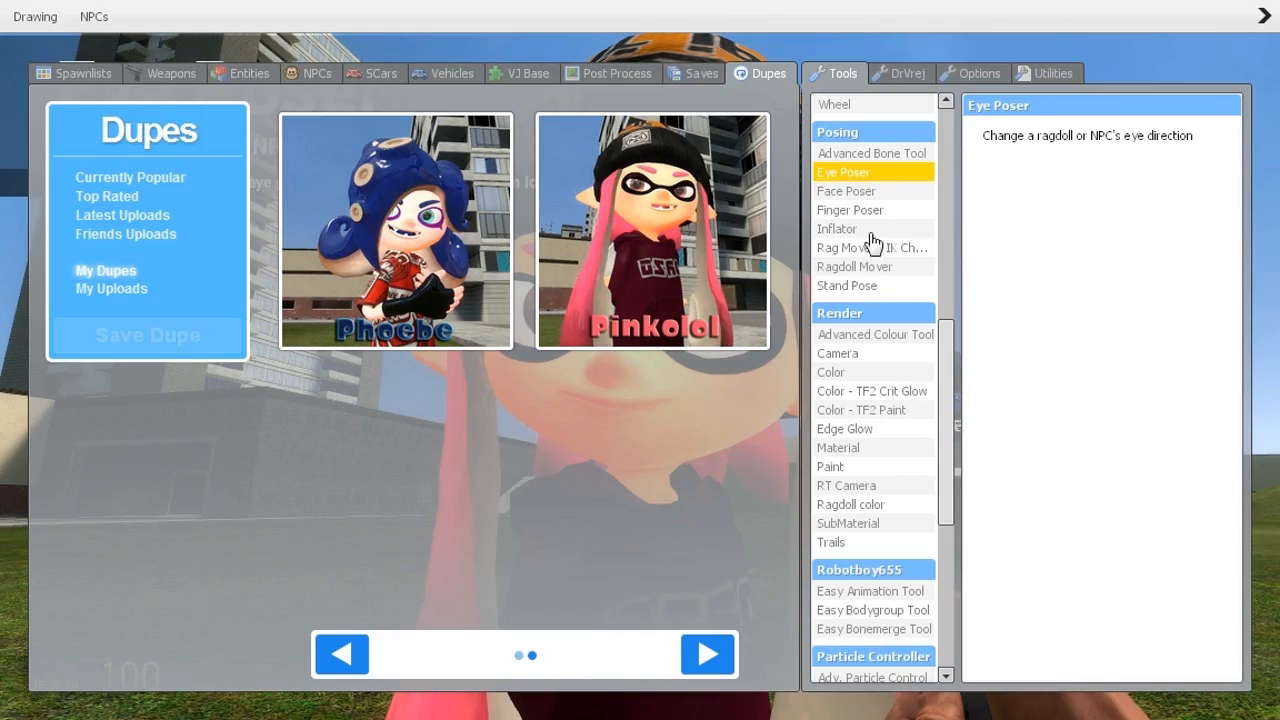
click(84, 74)
click(872, 193)
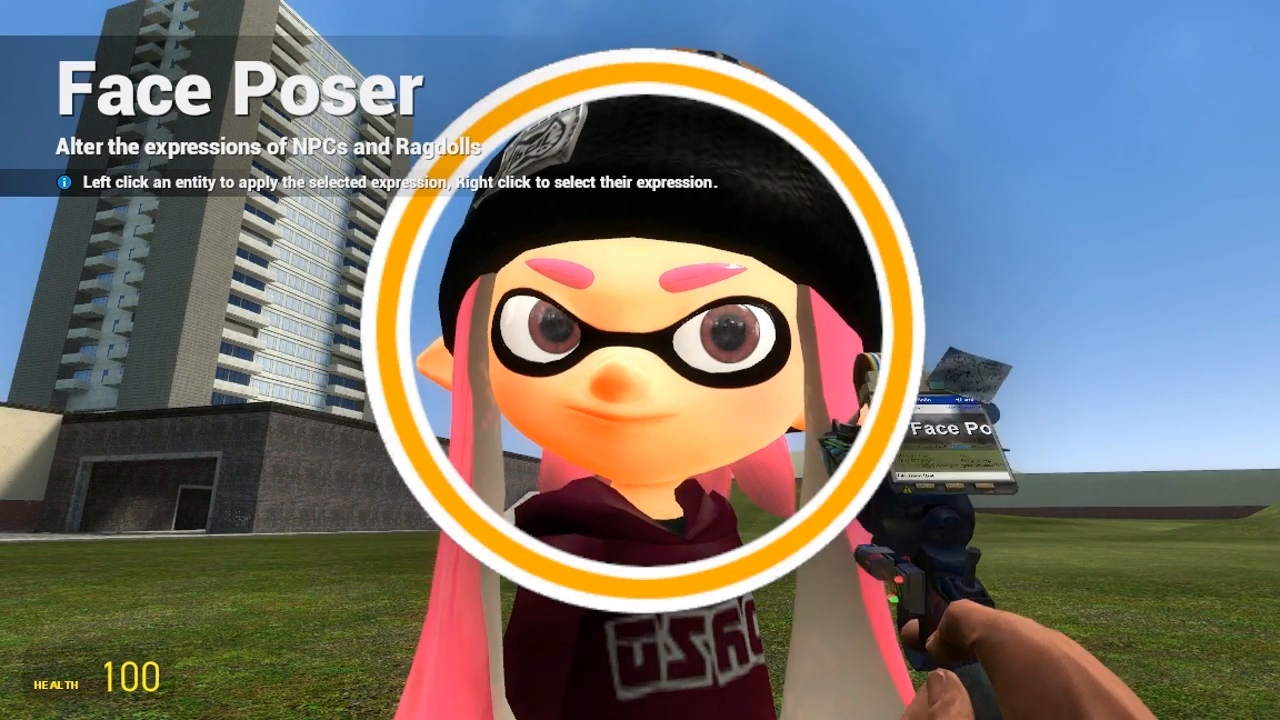
key(c)
scroll(1020, 488, down, 3)
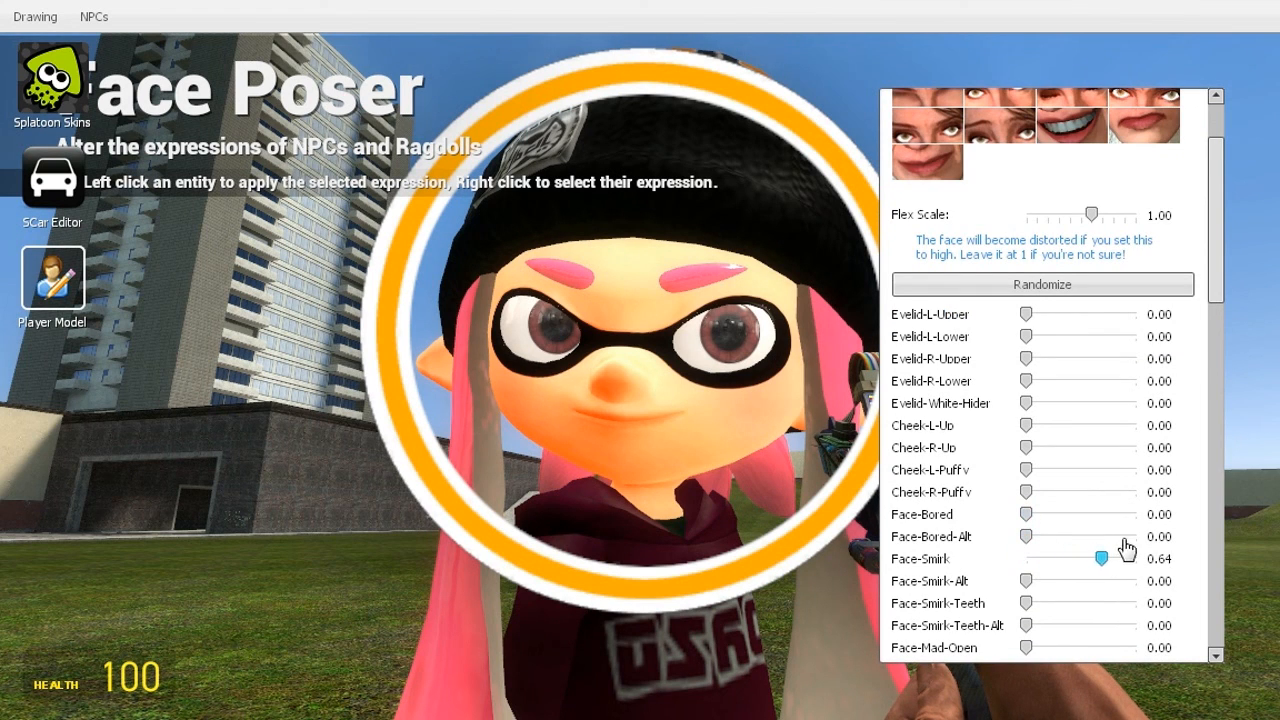
key(q)
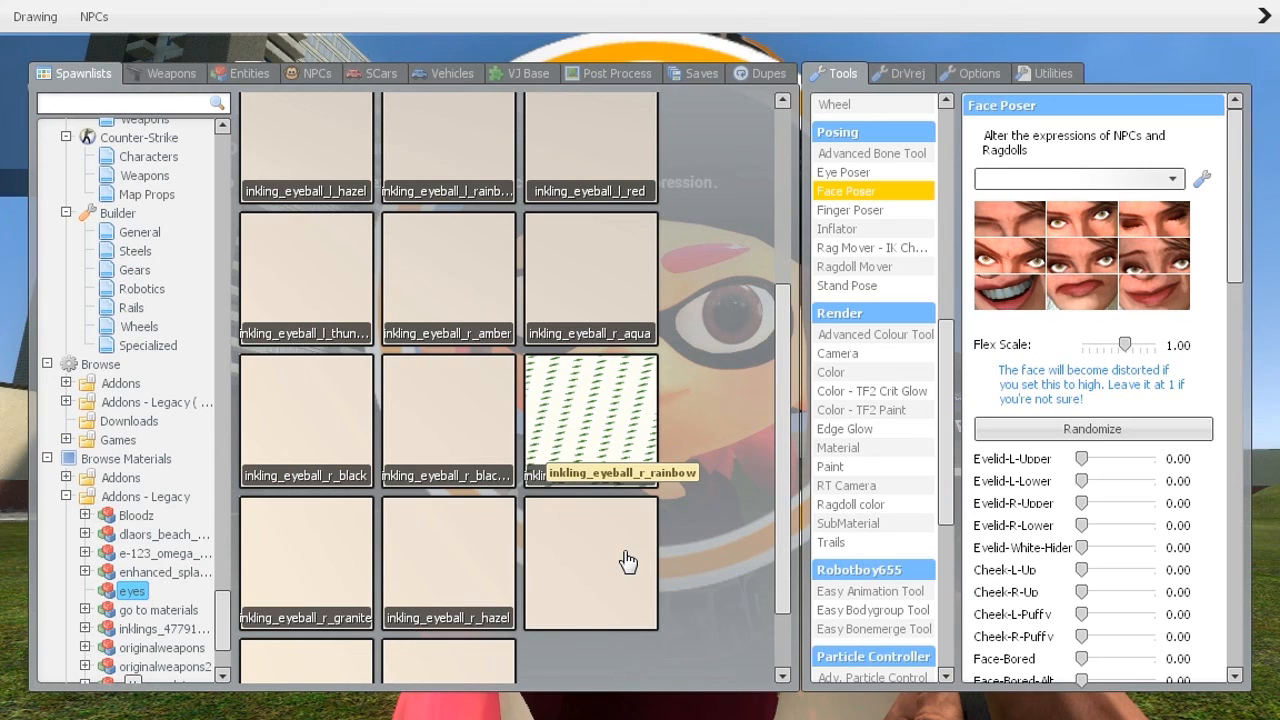
Paste inkling_eyeball_l_rainbow into the SubMaterial tool's Mat field
scroll(728, 444, up, 2)
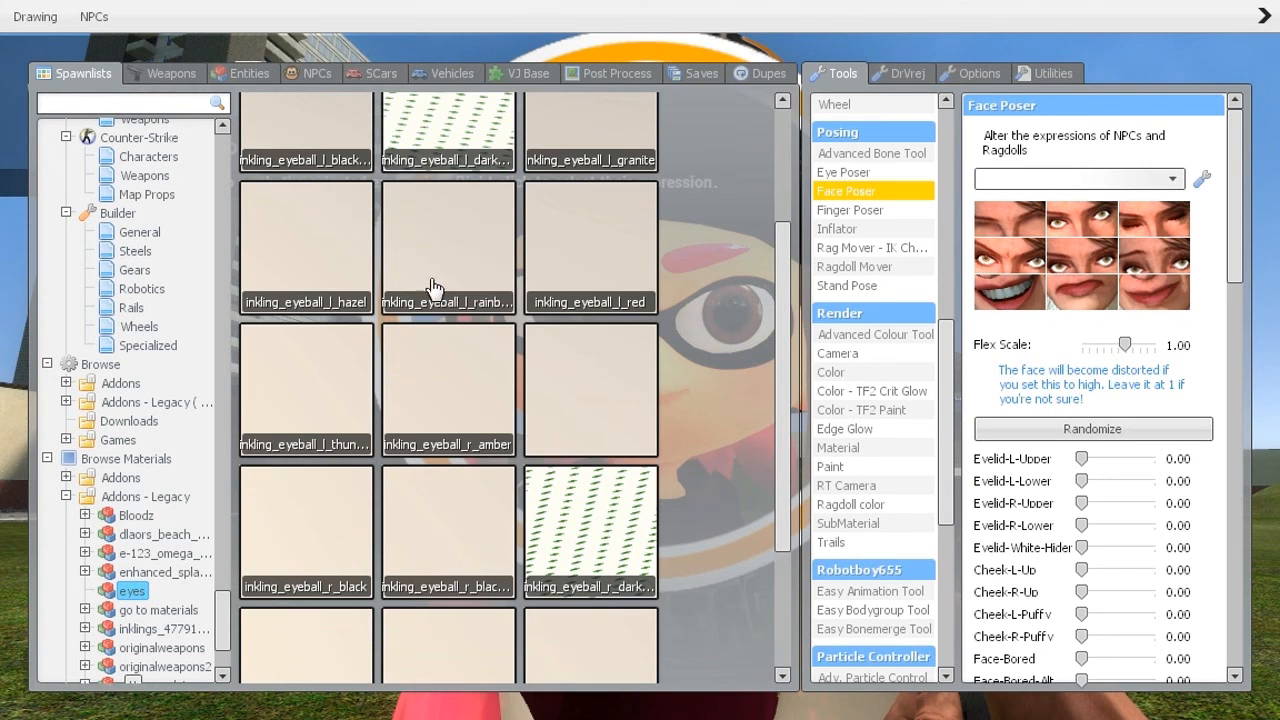
scroll(492, 332, up, 2)
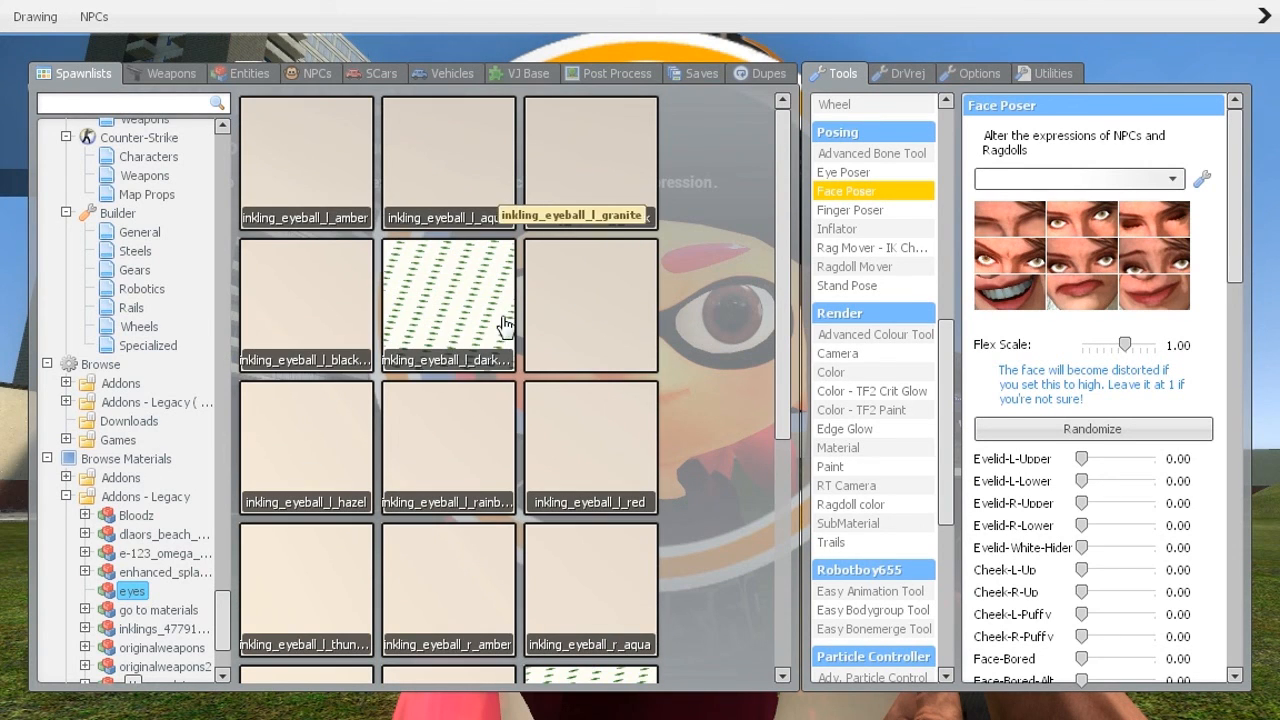
right_click(458, 462)
click(498, 478)
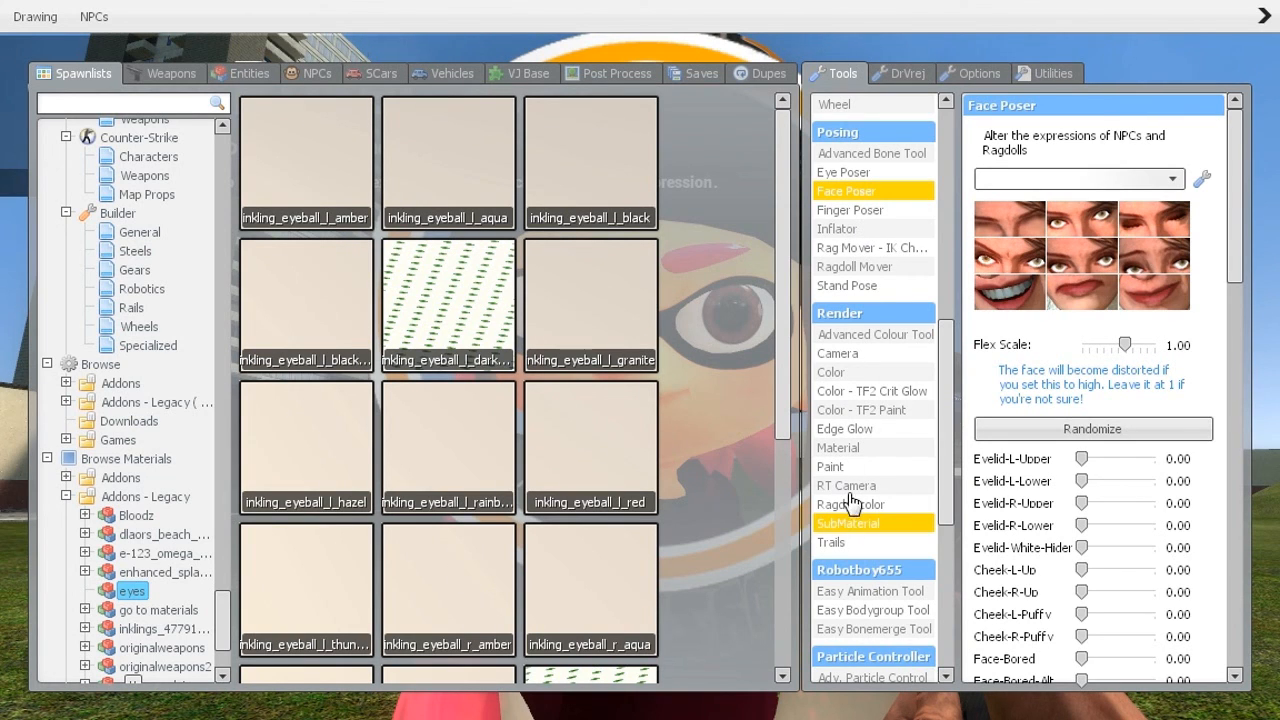
click(838, 530)
click(1091, 195)
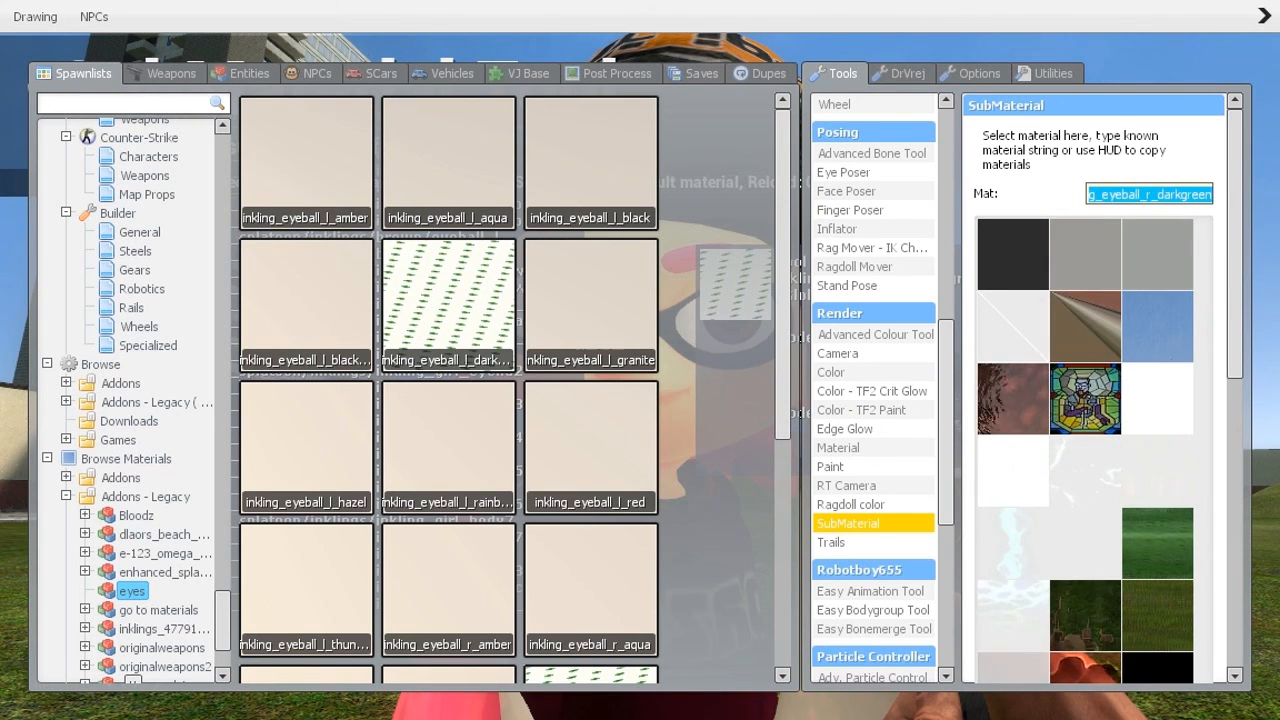
text(g_eyeball_l_rainbow)
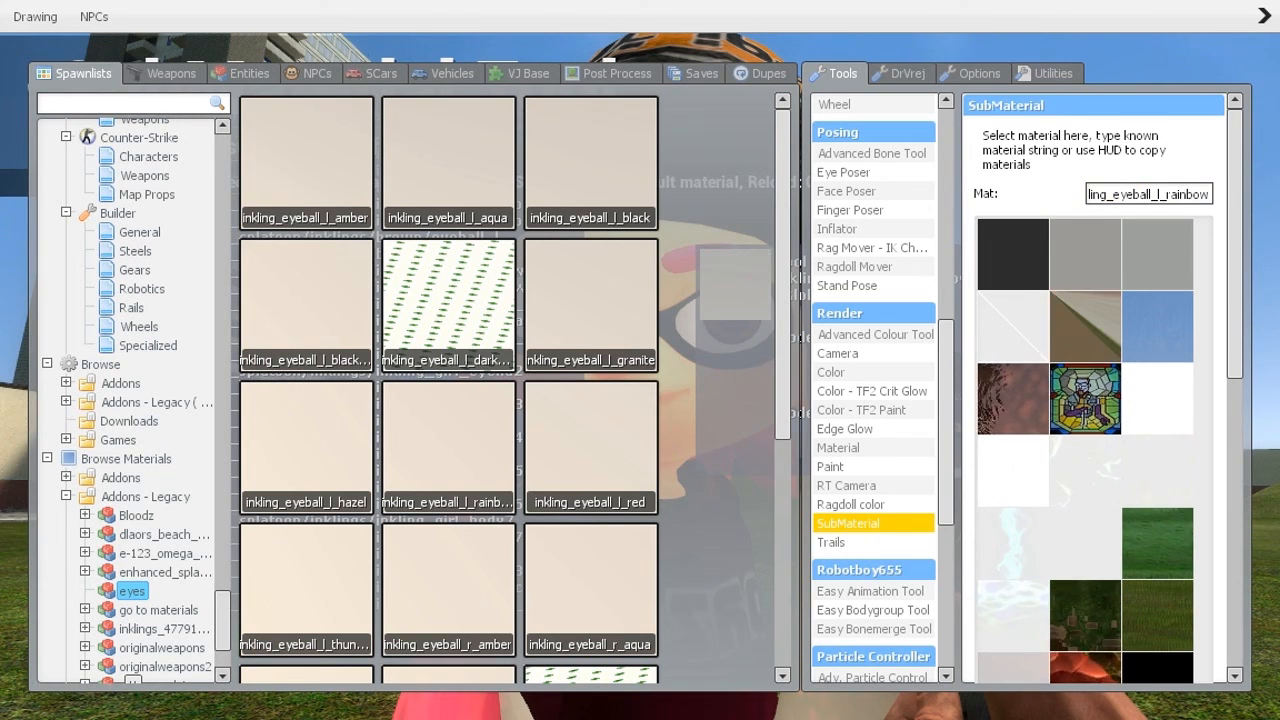
Apply the rainbow material to the pink Inkling's eyeball_l and inspect her face up close
key(q)
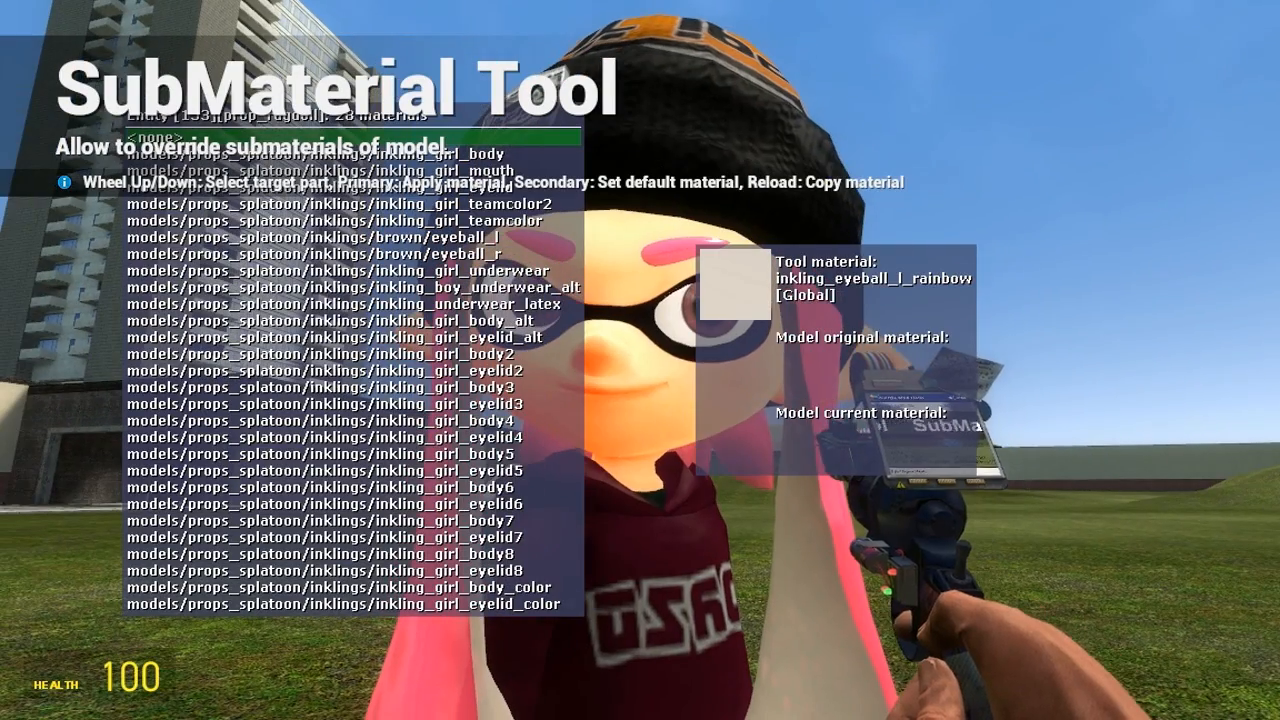
scroll(640, 360, down, 3)
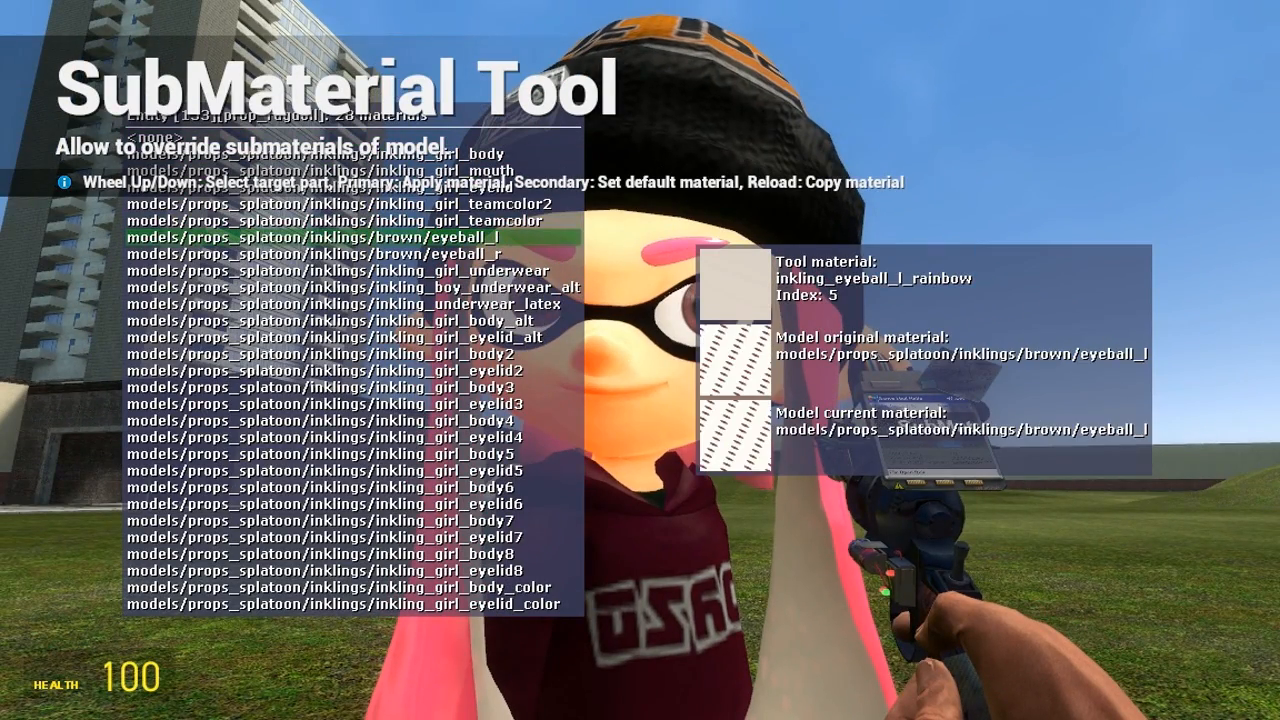
click(640, 360)
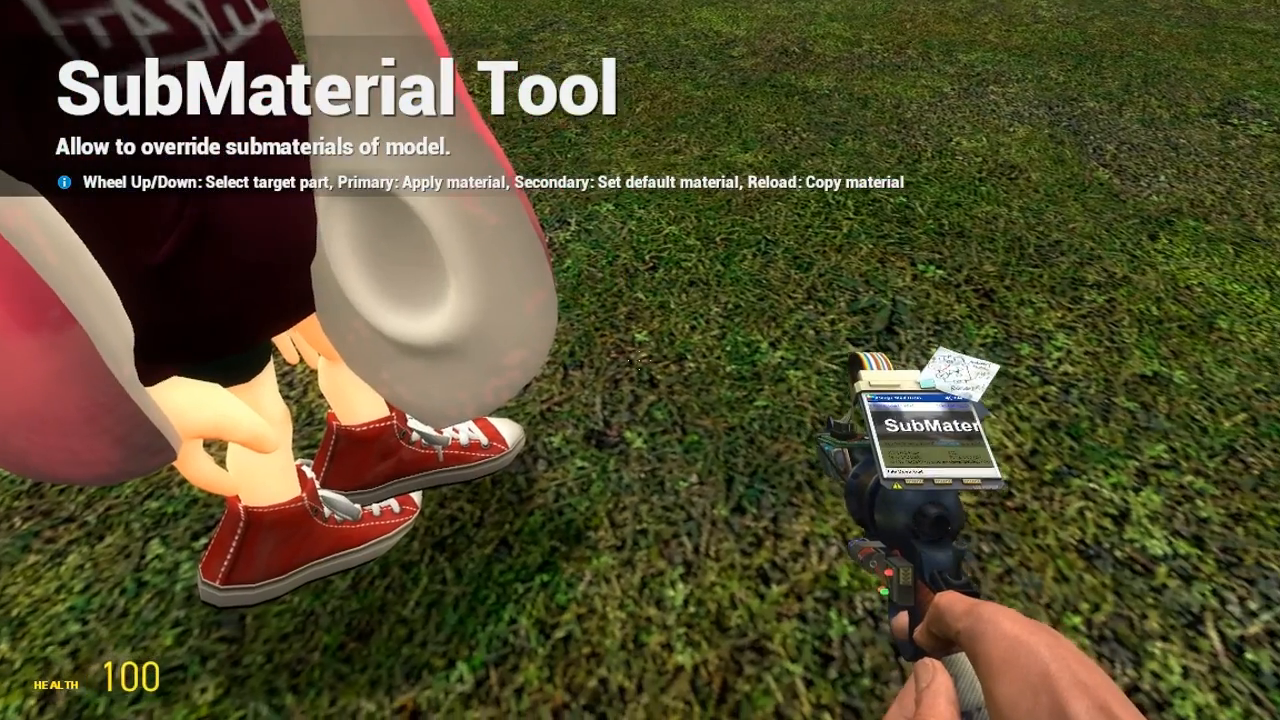
scroll(640, 360, down, 2)
click(640, 360)
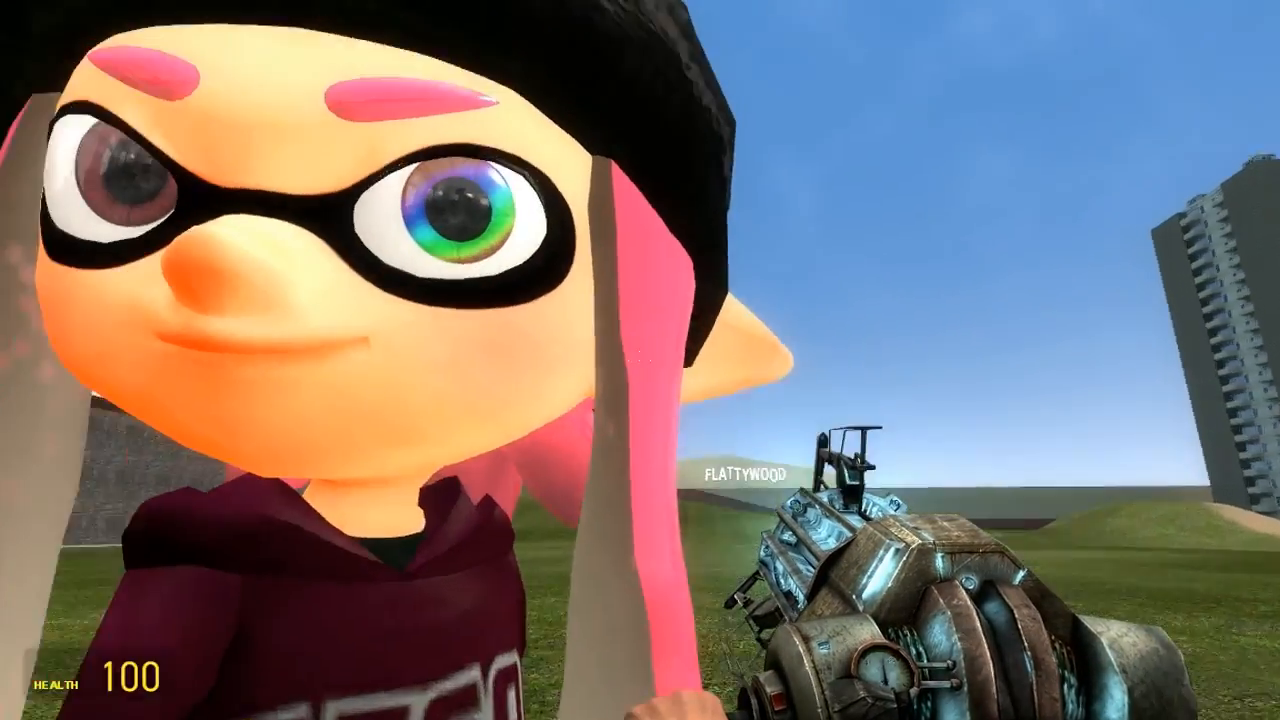
key(w)
key(s)
key(w)
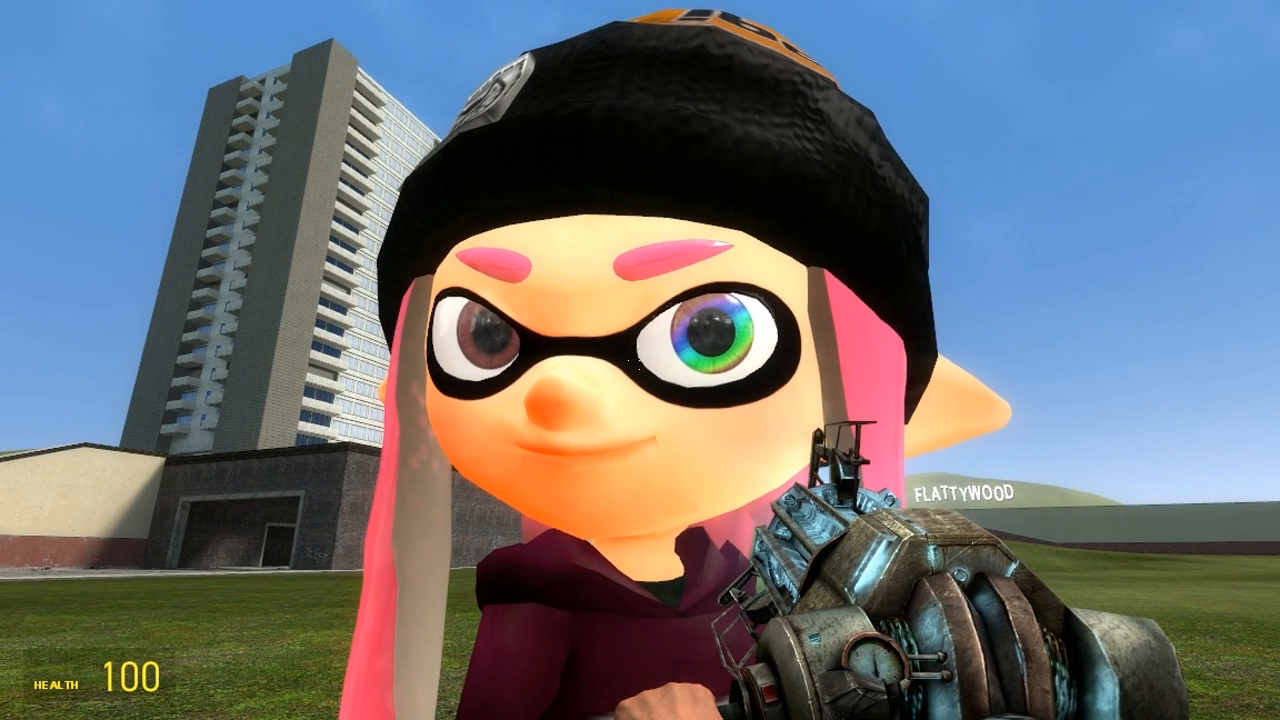
key(s)
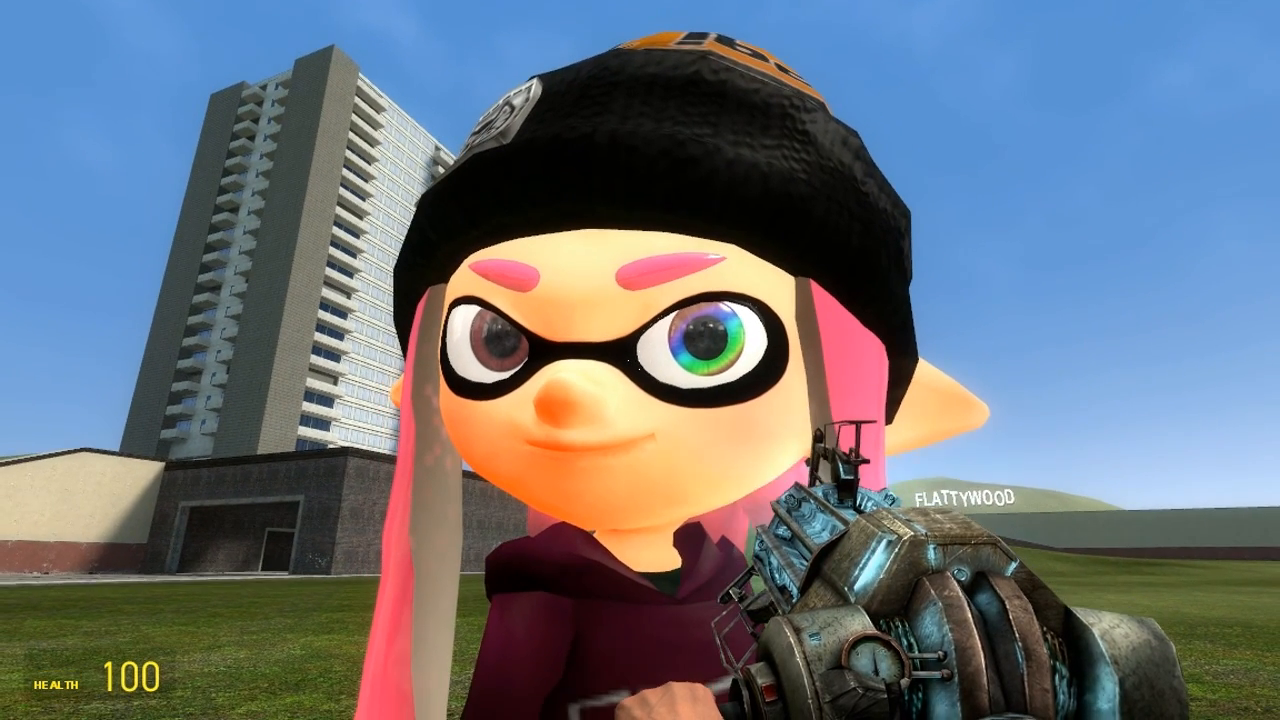
key(s)
key(w)
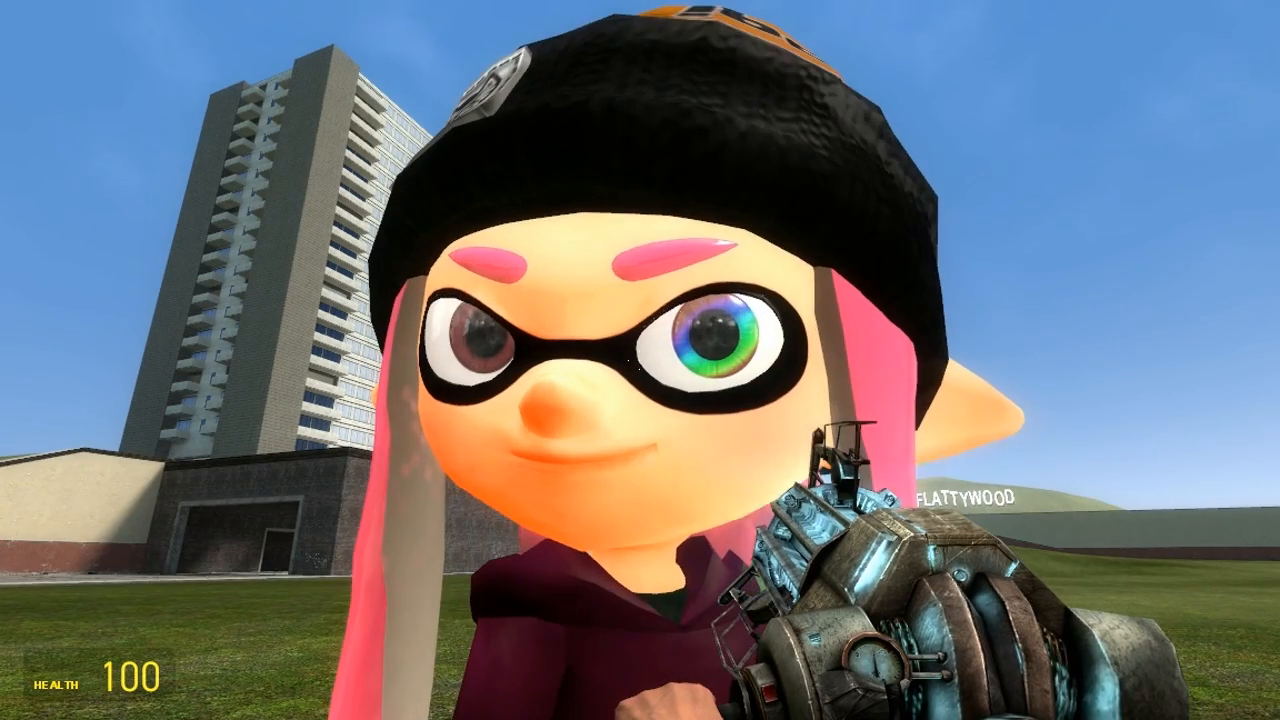
key(s)
key(w)
key(s)
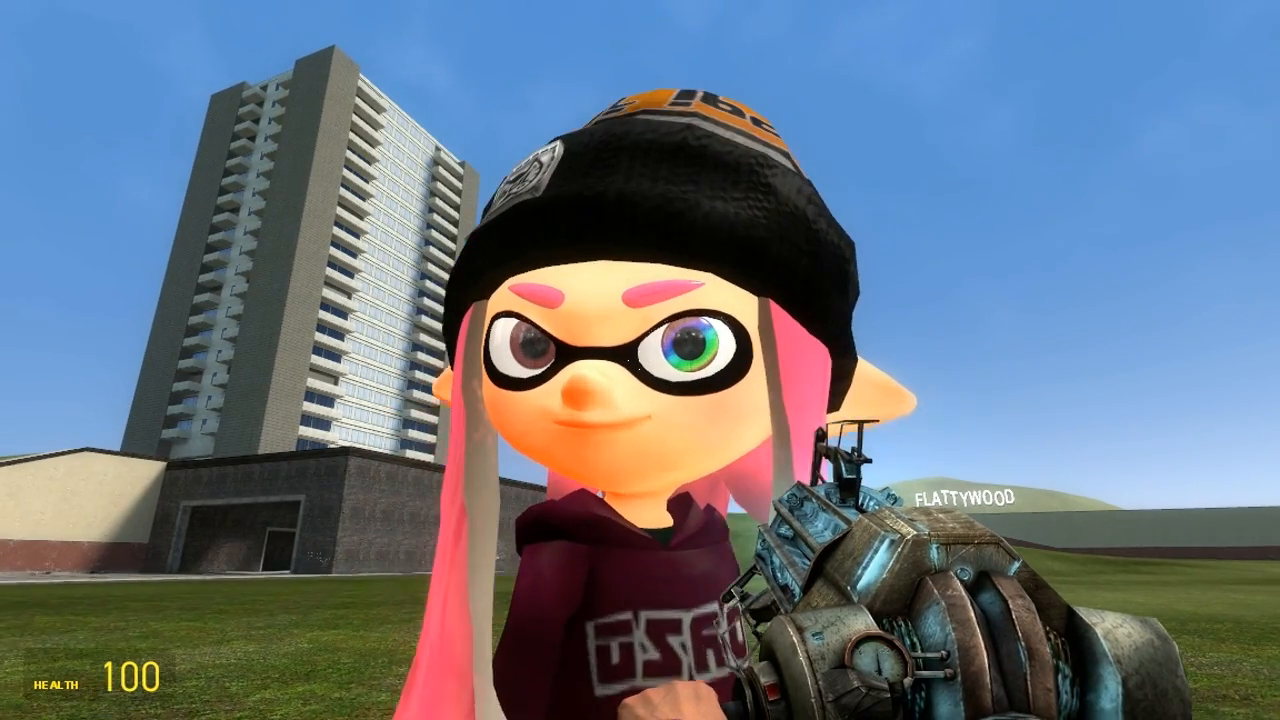